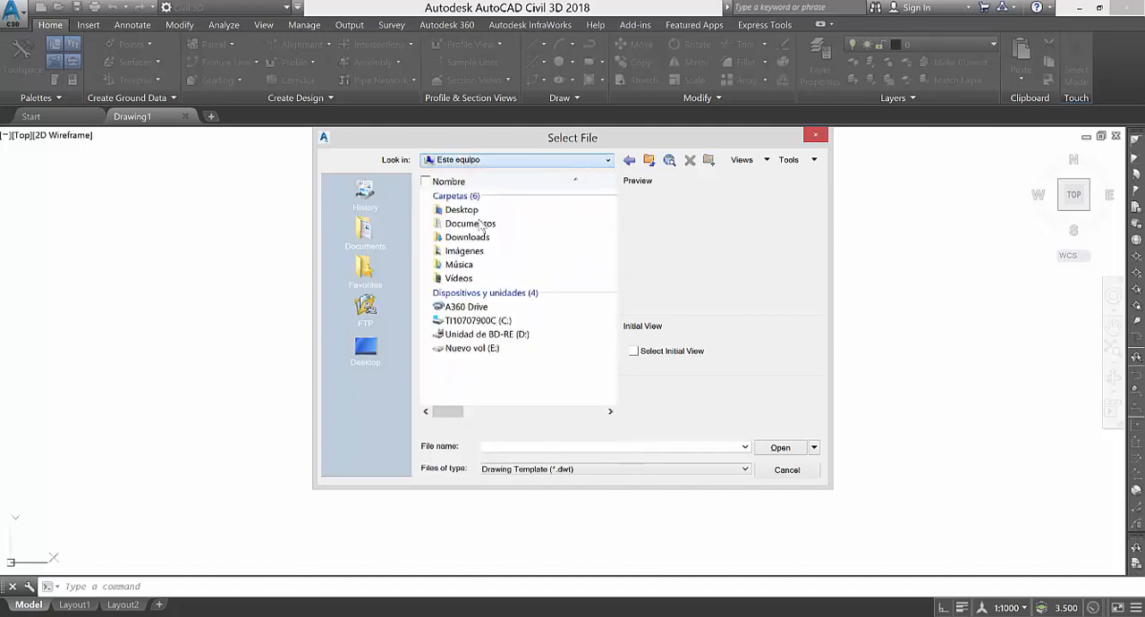
Open the template 2_PLANTILLA APERTURA DE CARRETERAS.dwt from the 1_PLANTILLA CIVIL 3D-APERTURA DE TROCHA CARROZABLE folder under Documentos, AUTOCAD CIVIL 3D, 4_PROYECTOS VIALES.
double_click(470, 223)
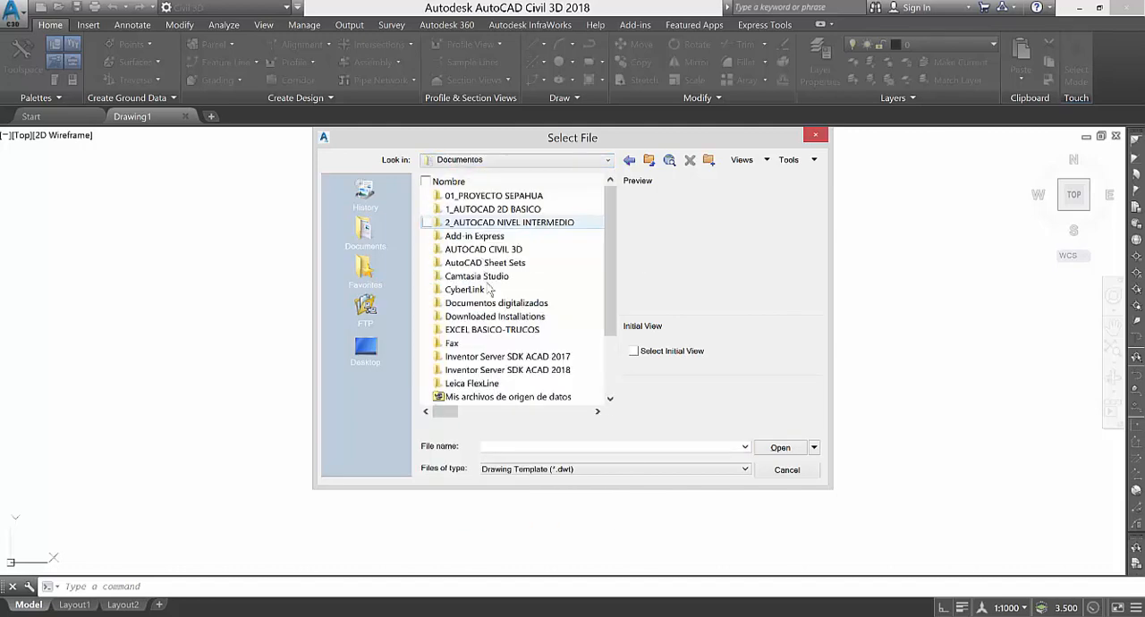
double_click(490, 250)
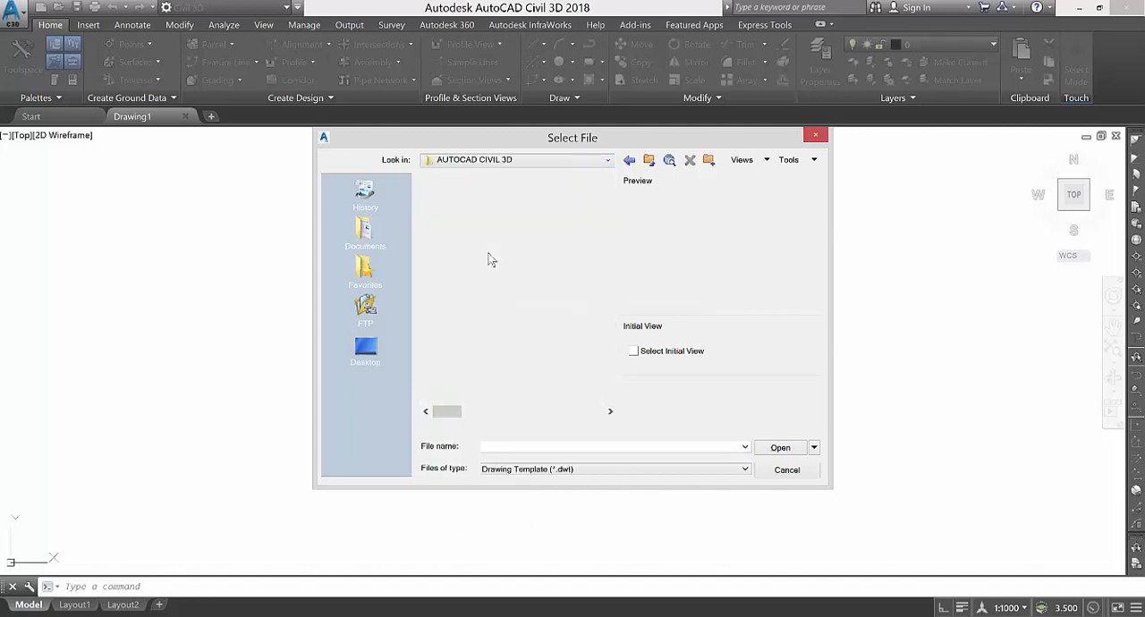
double_click(484, 238)
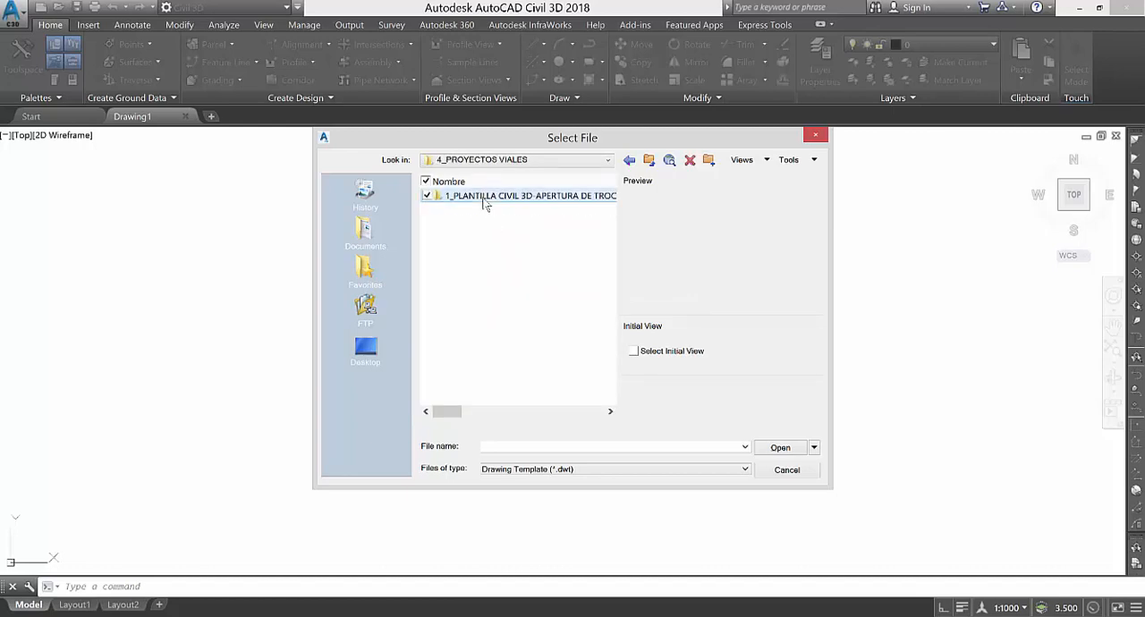
double_click(483, 199)
left_click(494, 211)
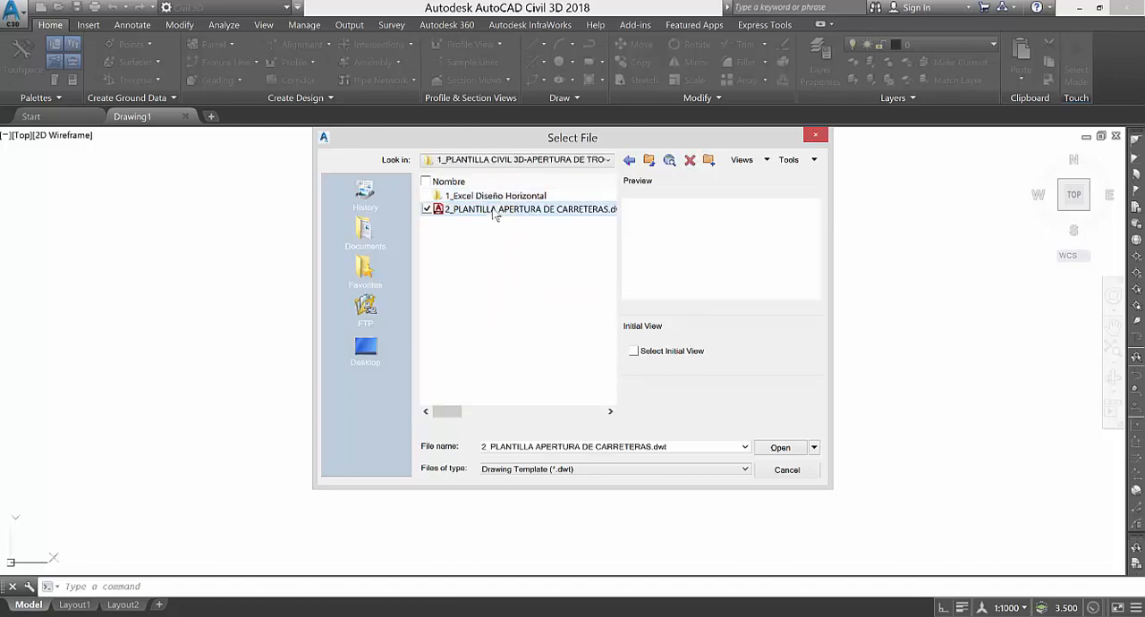
left_click(785, 451)
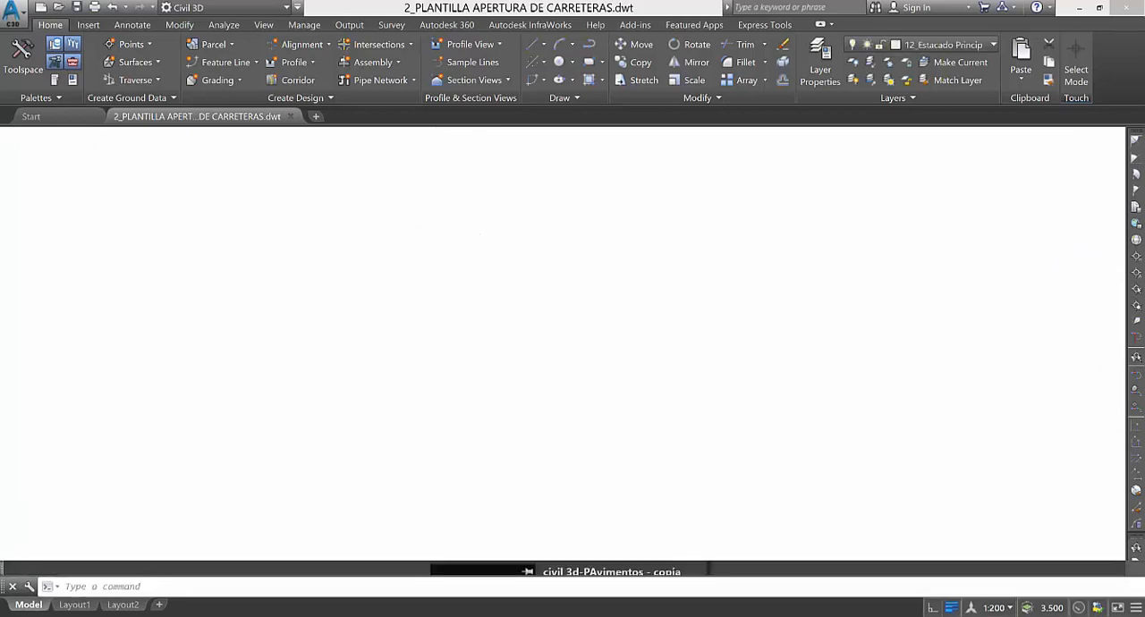
left_click(550, 249)
left_click(398, 314)
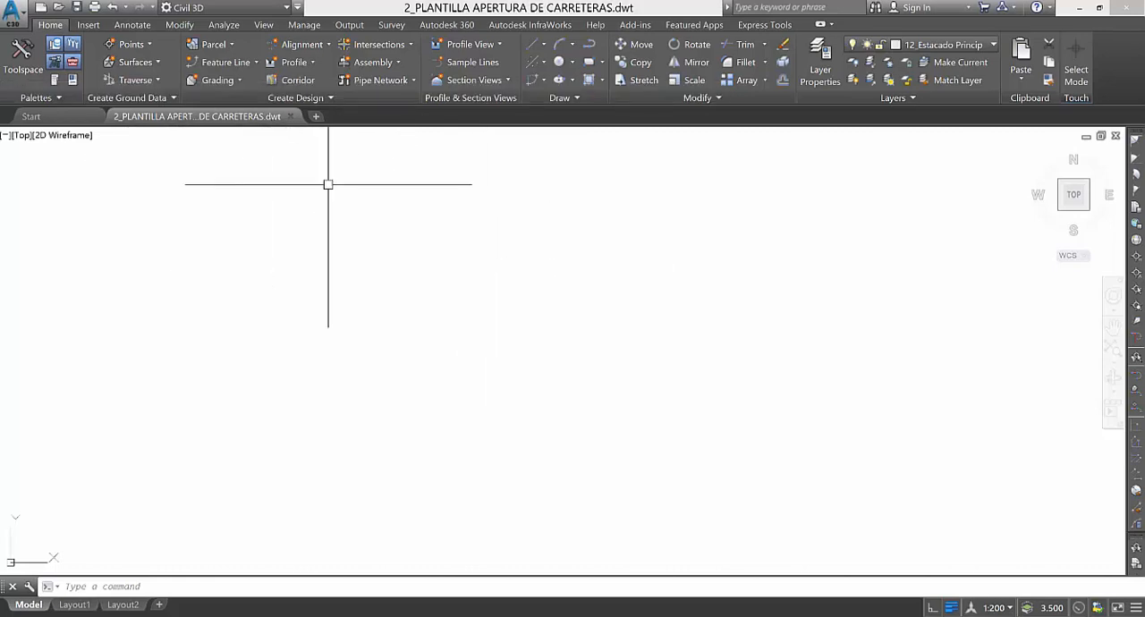
Start saving the template as a new file and browse to Documentos, AUTOCAD CIVIL 3D, 4_PROYECTOS VIALES.
right_click(204, 121)
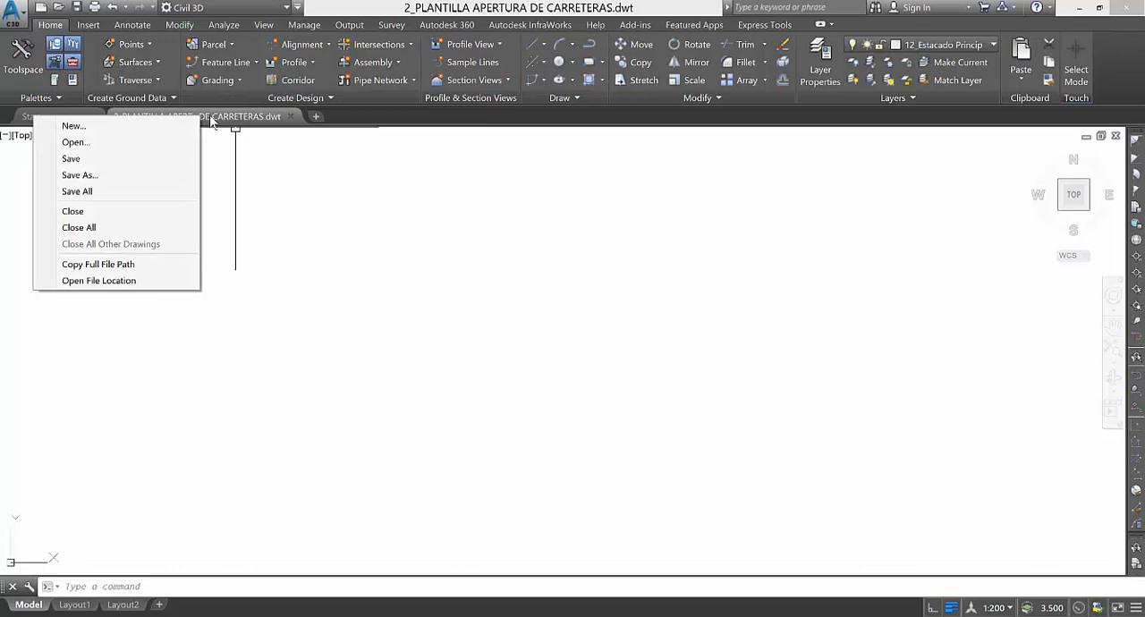
left_click(104, 175)
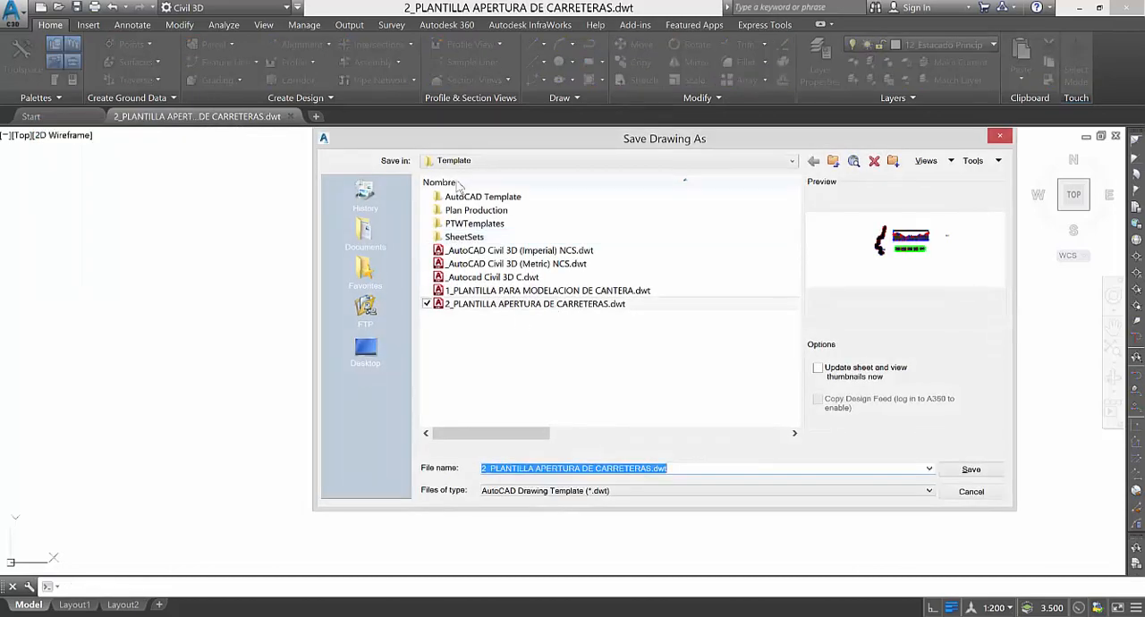
left_click(470, 164)
scroll(470, 198, "up", 1)
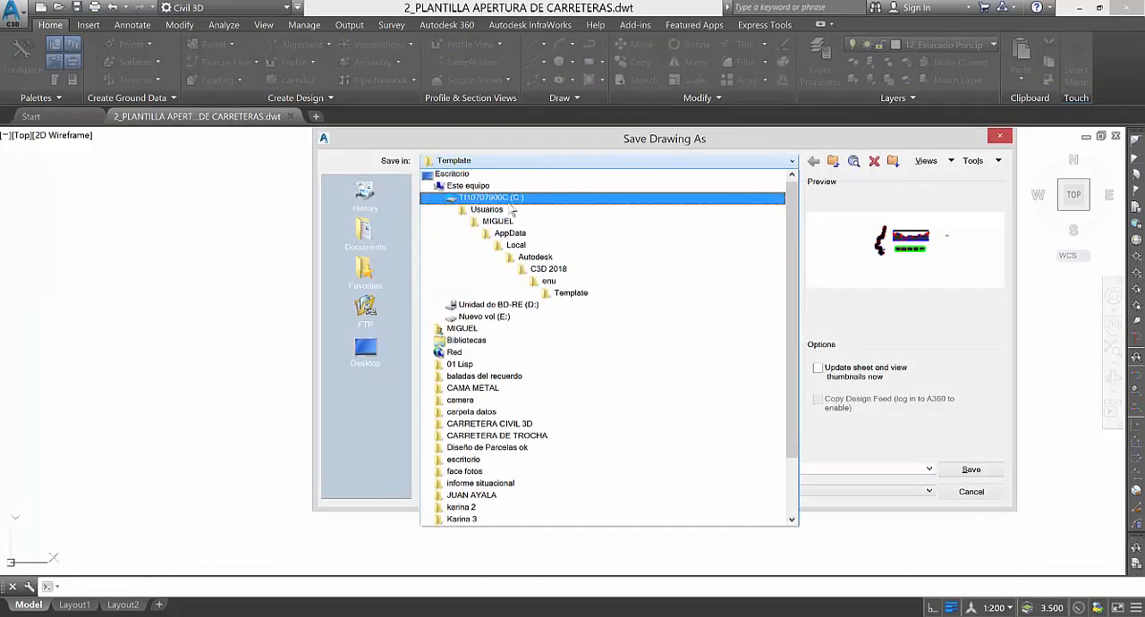
left_click(476, 187)
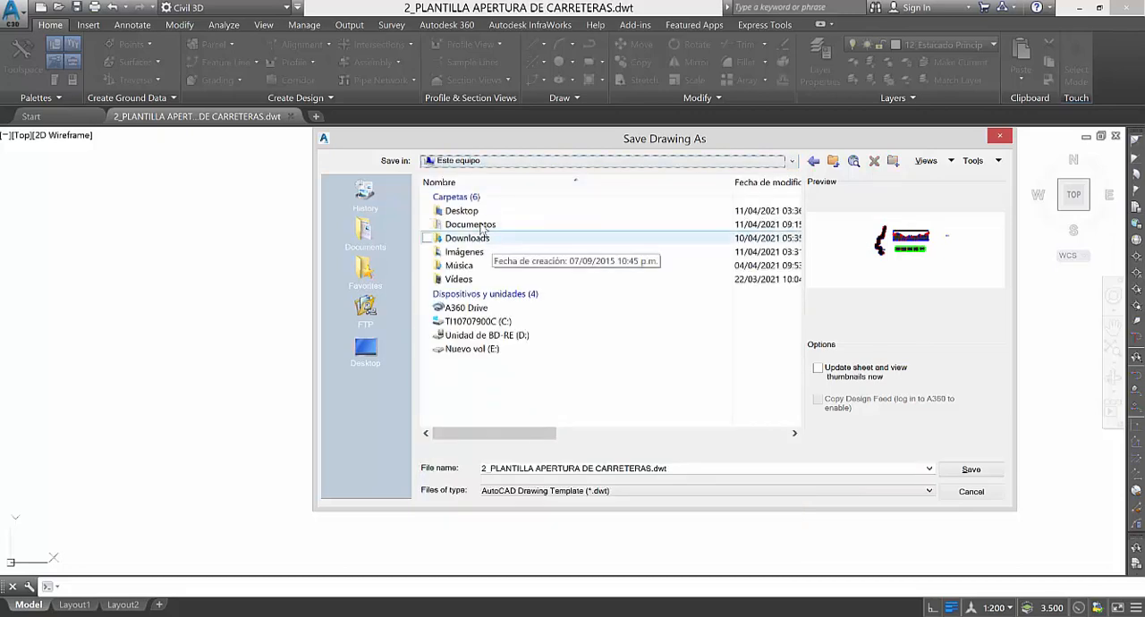
left_click(480, 229)
double_click(481, 225)
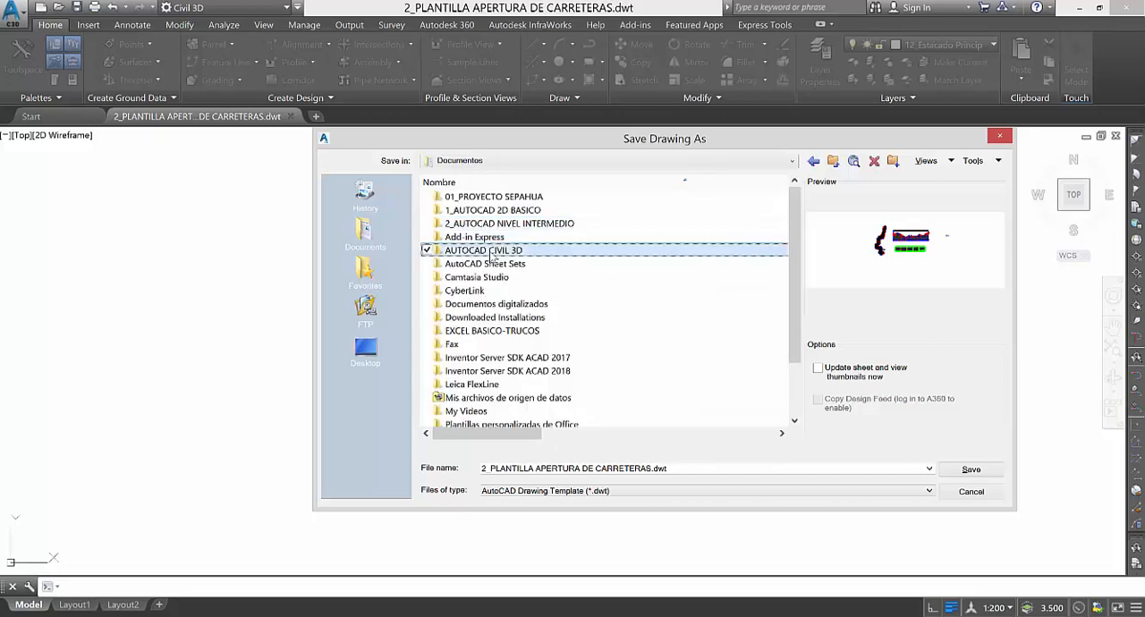
double_click(483, 250)
double_click(491, 238)
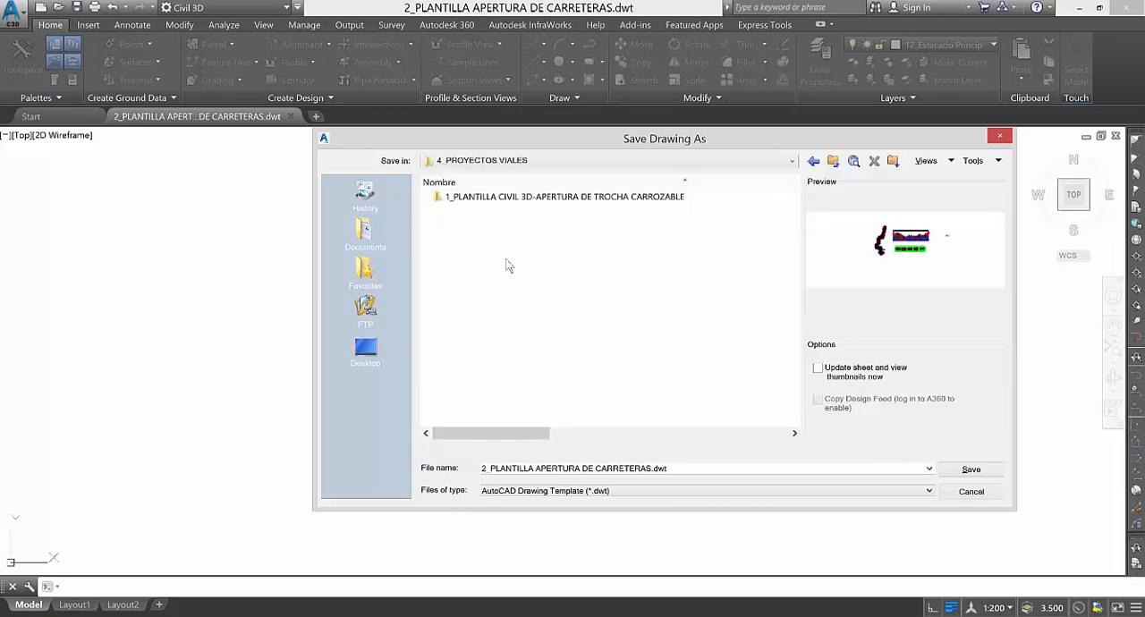
left_click(497, 199)
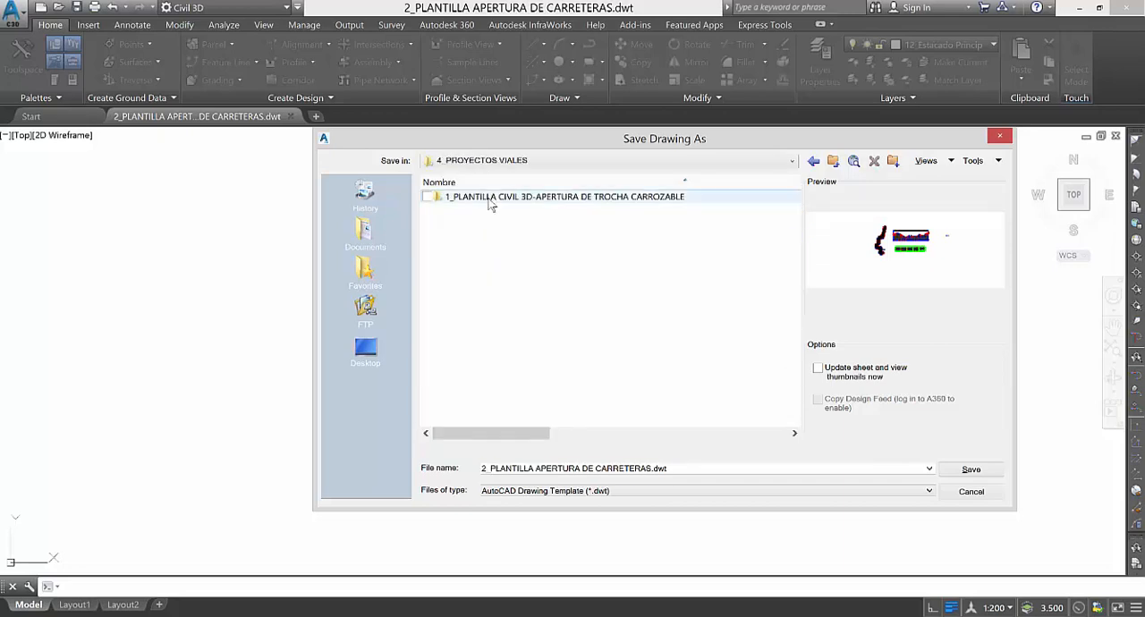
Name the file 1_APERTURA DE TROCHA CARROZABLE and choose the 1_PLANTILLA CIVIL 3D-APERTURA DE TROCHA CARROZABLE folder as its location.
left_click(590, 468)
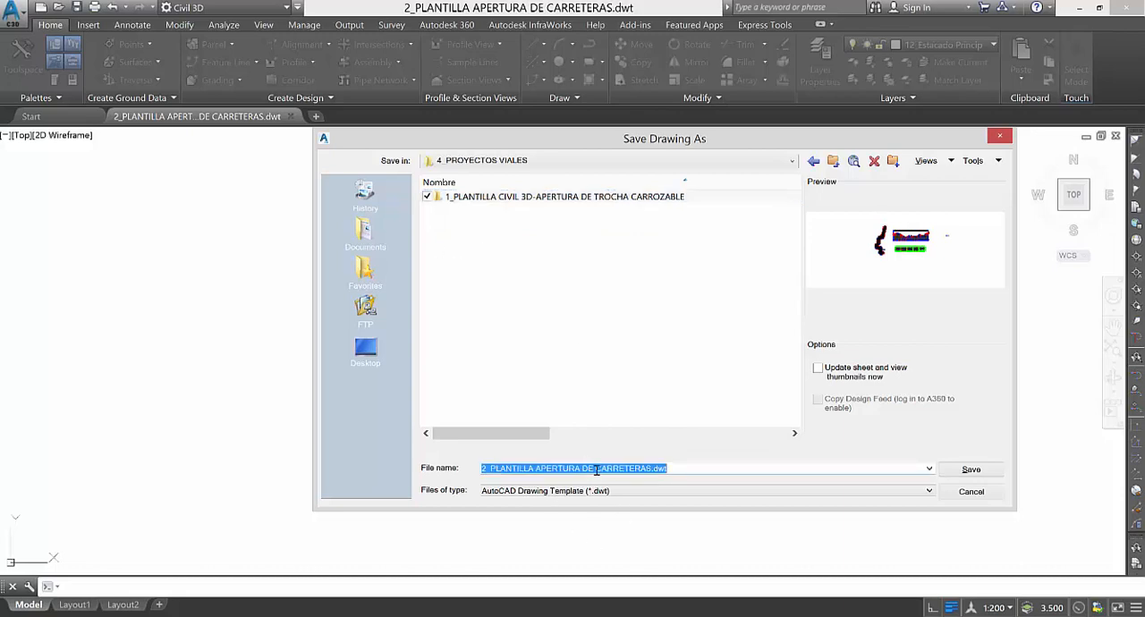
type("1")
left_click(658, 302)
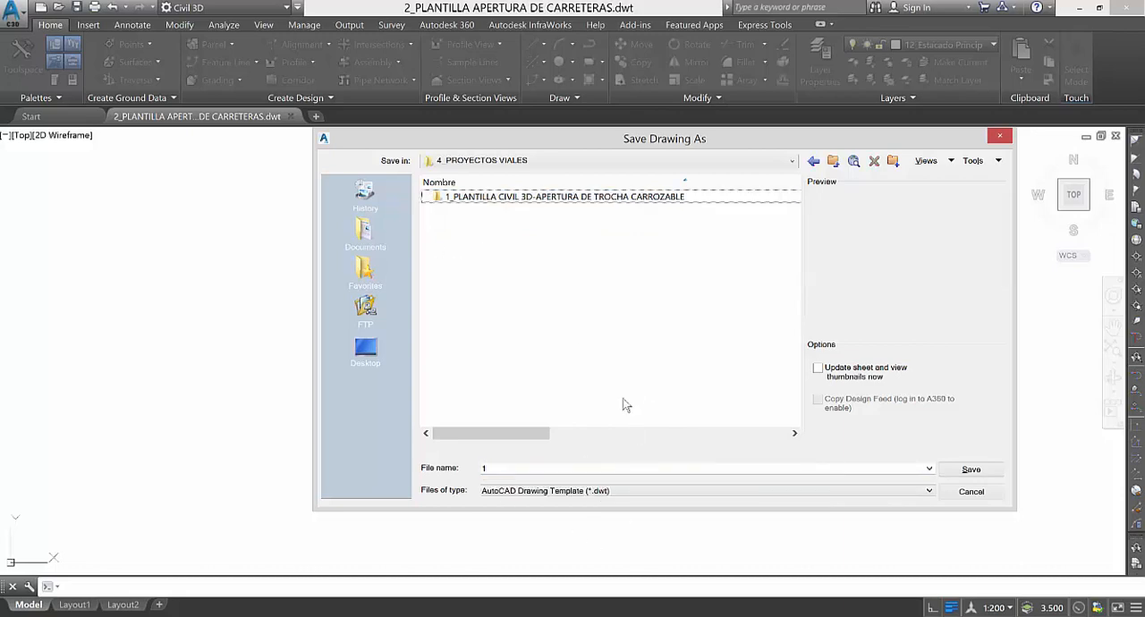
double_click(501, 197)
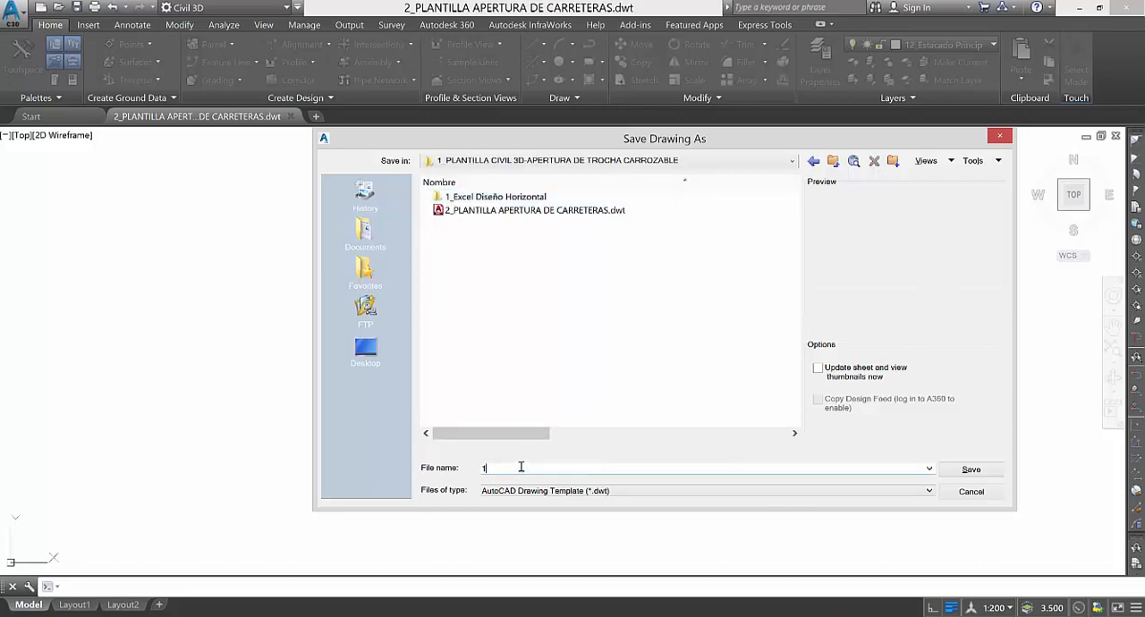
type("_")
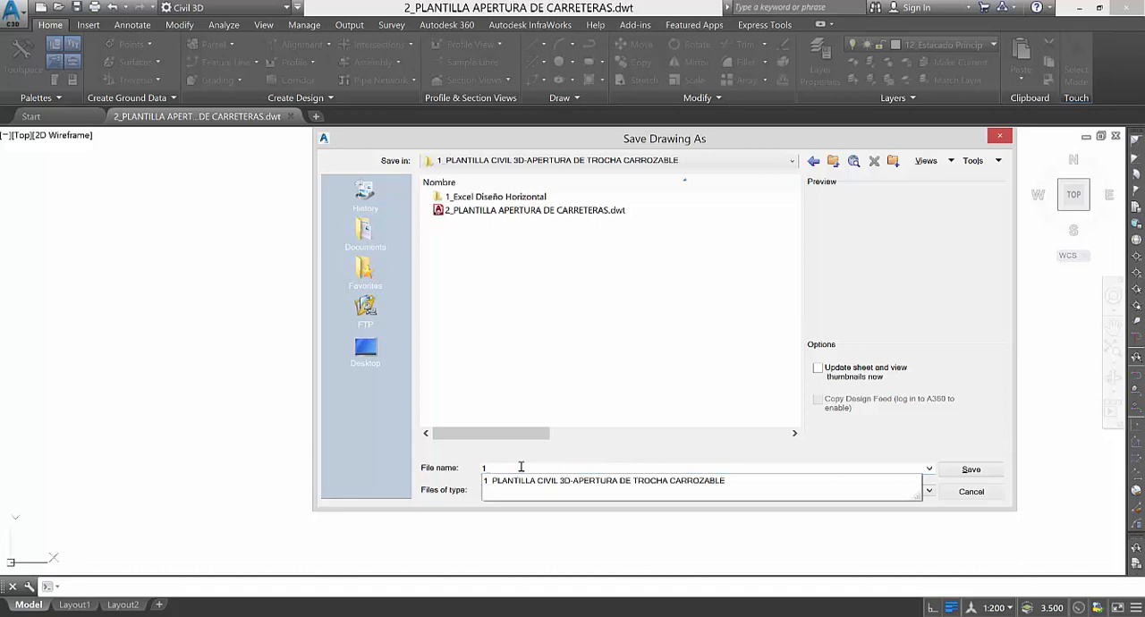
type("APERTURA DE TROCHA CARROZABLE")
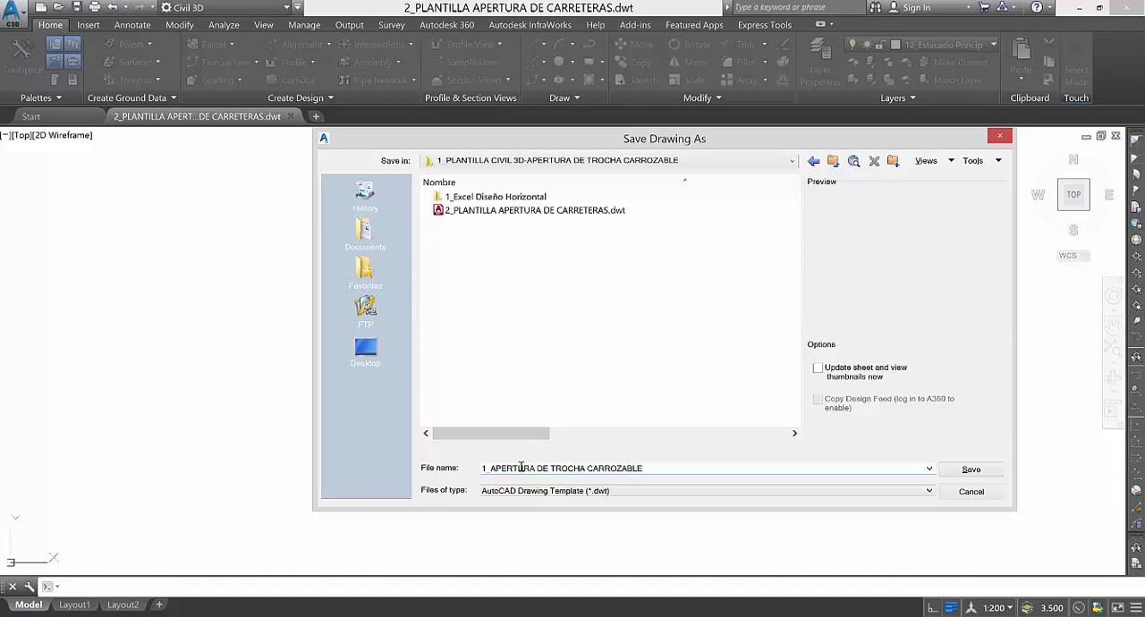
Save the file in AutoCAD 2018 Drawing (*.dwg) format, replacing the existing drawing of the same name.
left_click(652, 492)
left_click(573, 343)
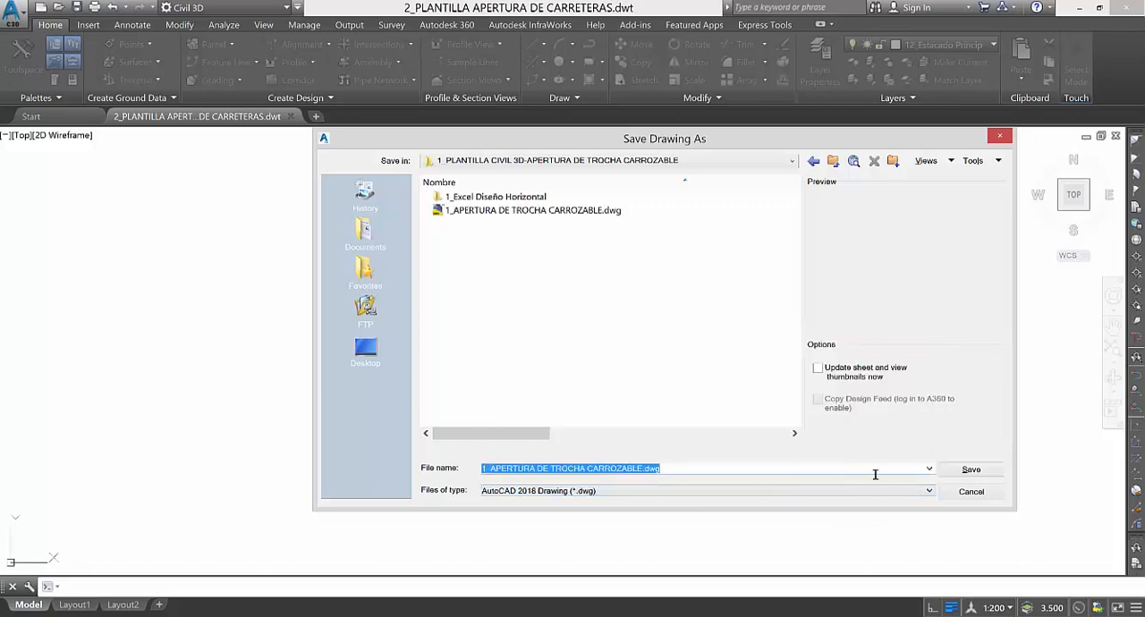
left_click(975, 471)
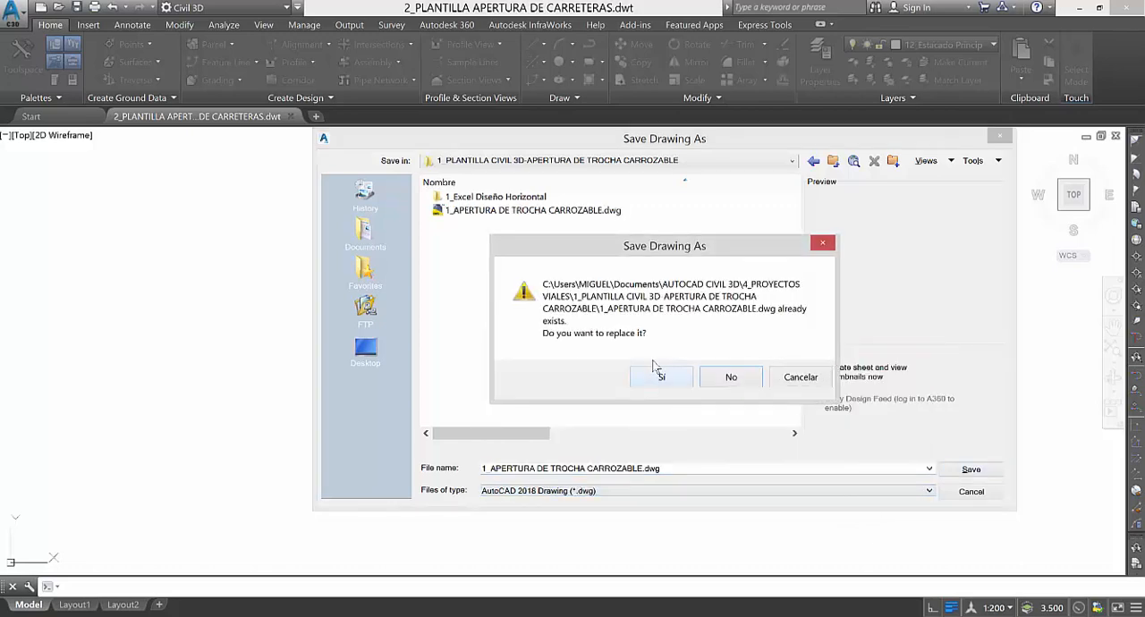
left_click(661, 377)
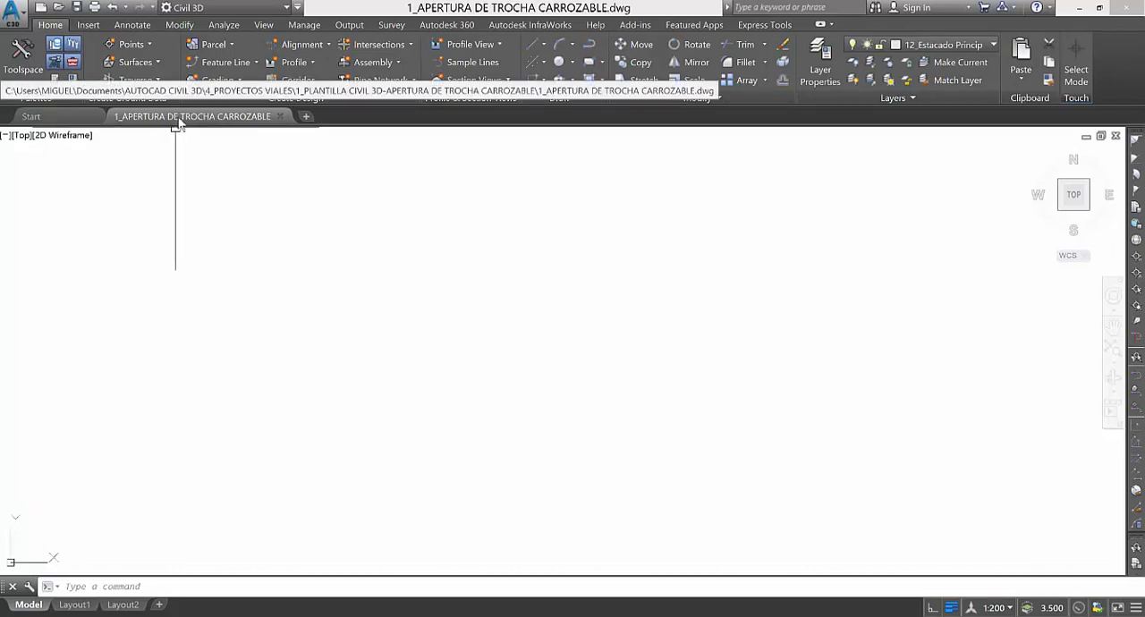
left_click(414, 242)
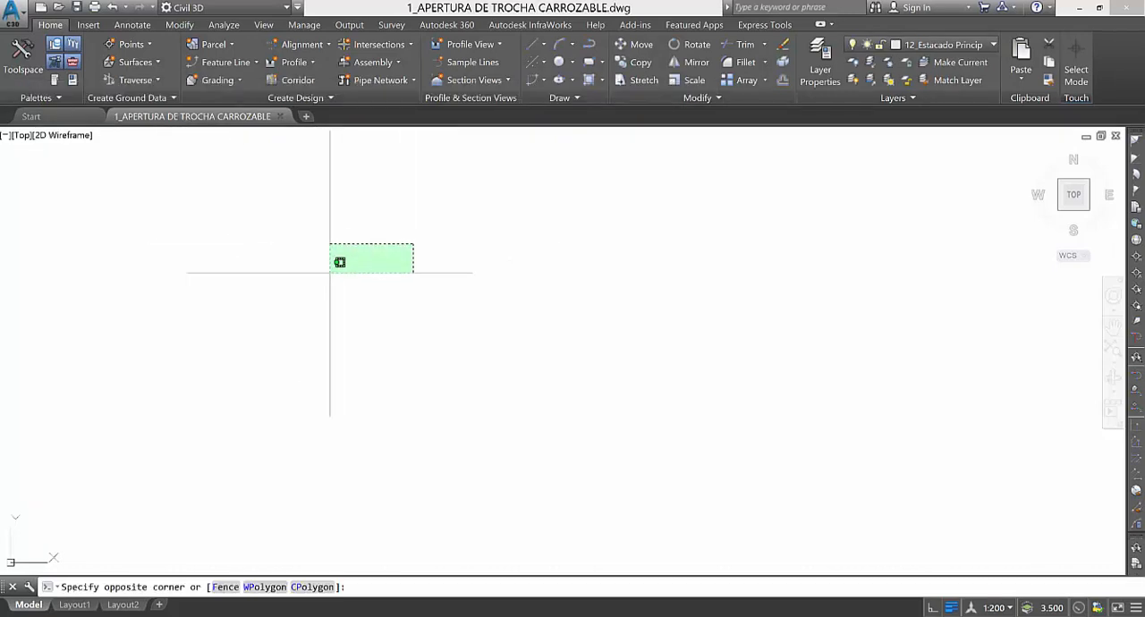
left_click(329, 271)
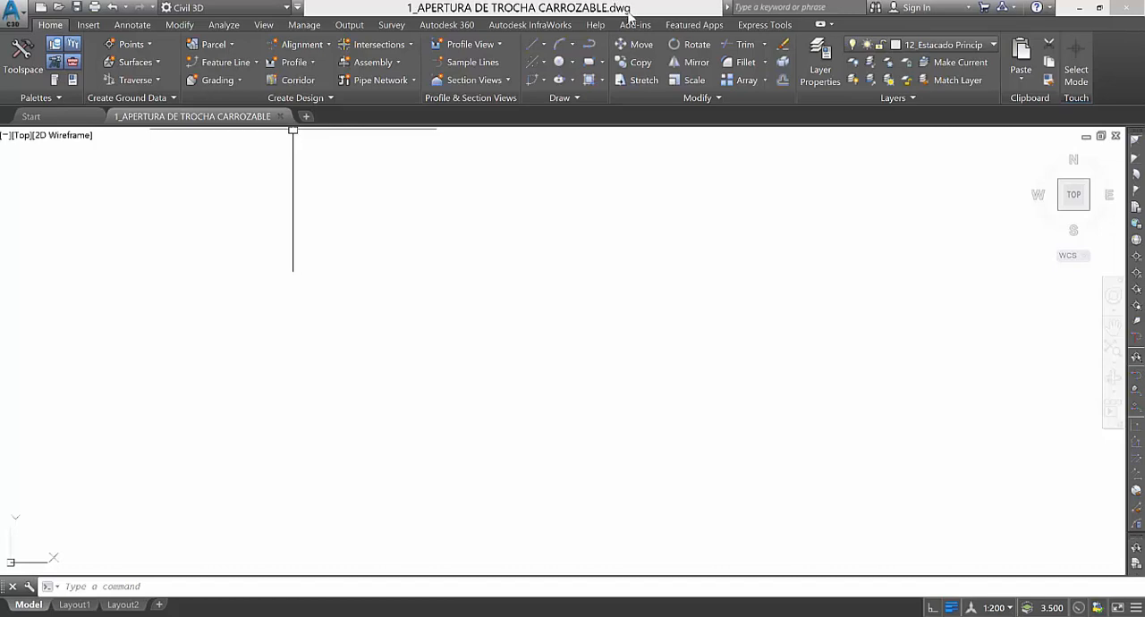
left_click(481, 171)
left_click(213, 353)
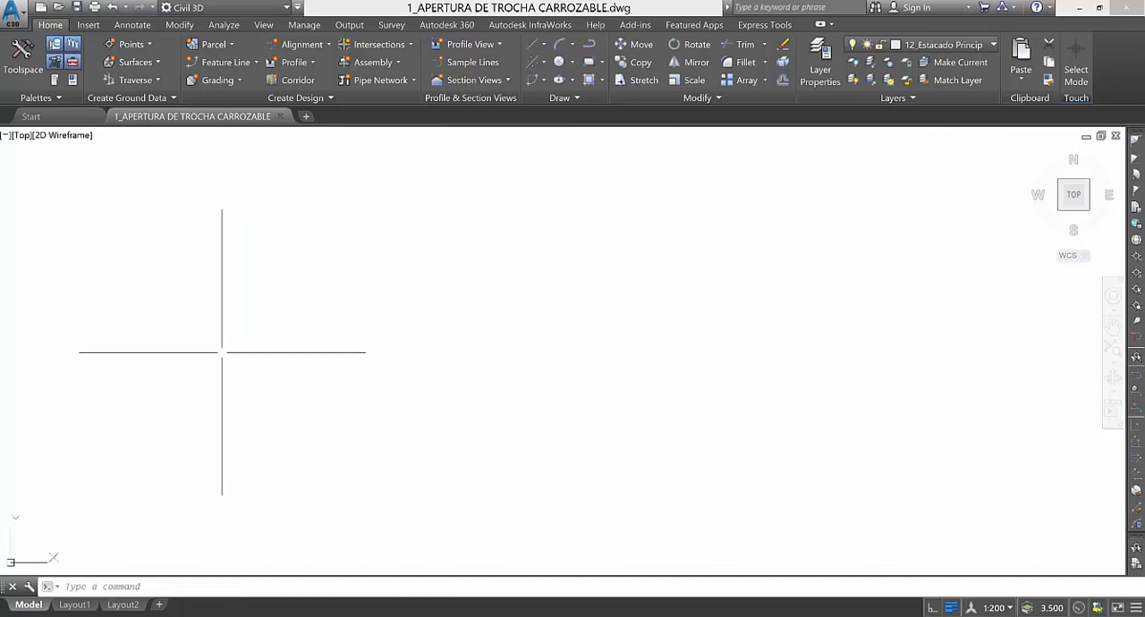
left_click(221, 340)
left_click(456, 249)
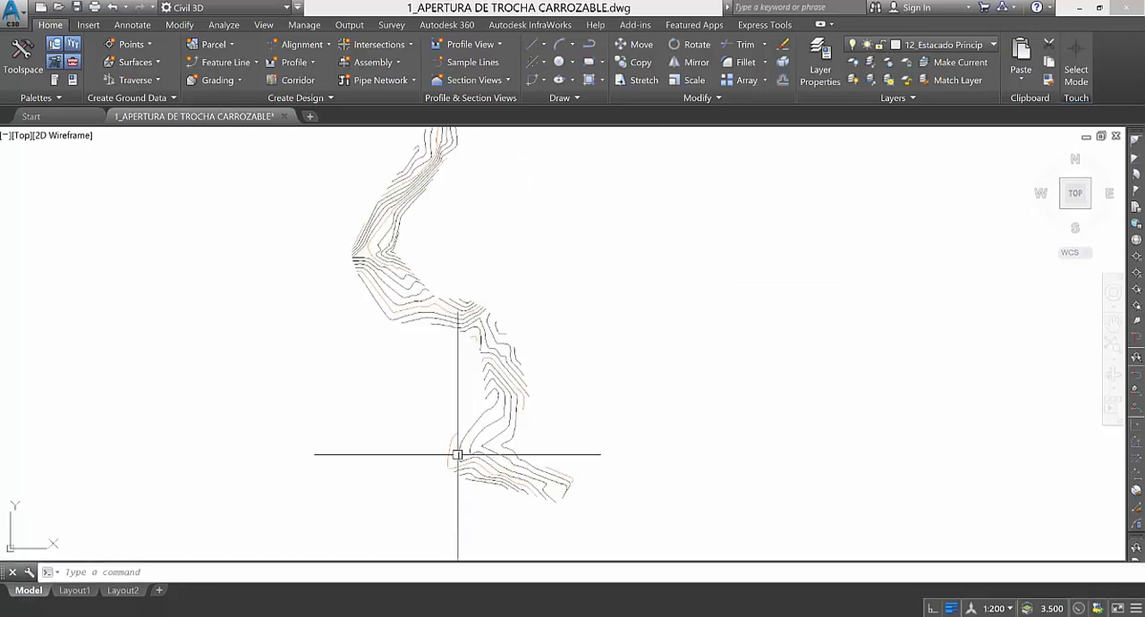
Examine the winding strip of contour lines in model space along its whole length, from the northern end to the southern end.
scroll(458, 455, "down", 5)
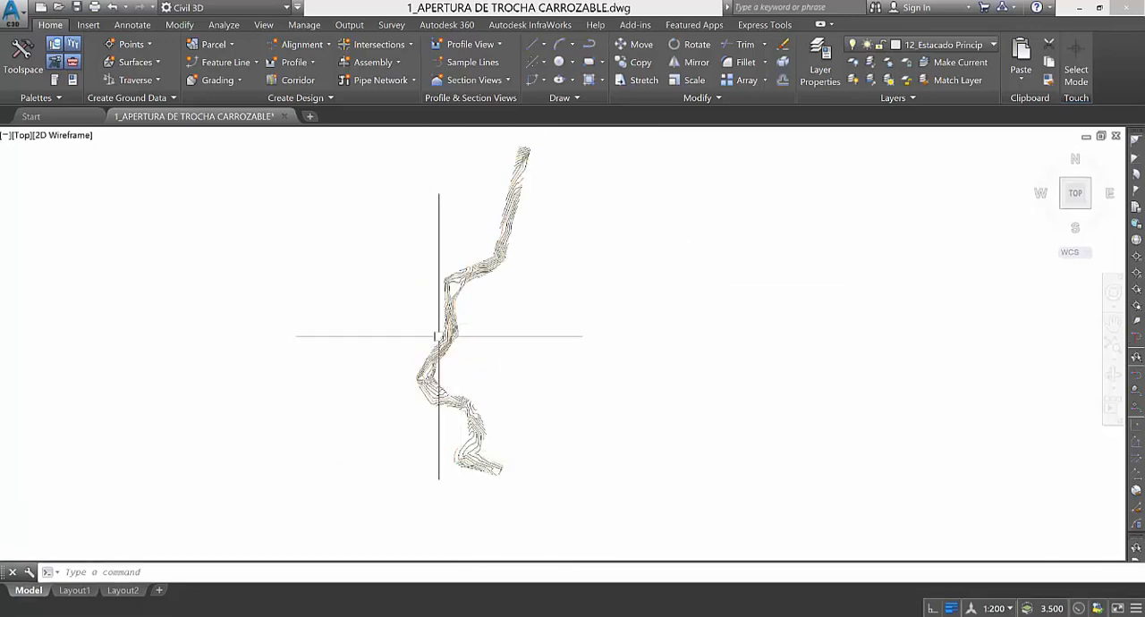
scroll(438, 336, "up", 2)
scroll(446, 325, "down", 4)
scroll(481, 233, "up", 2)
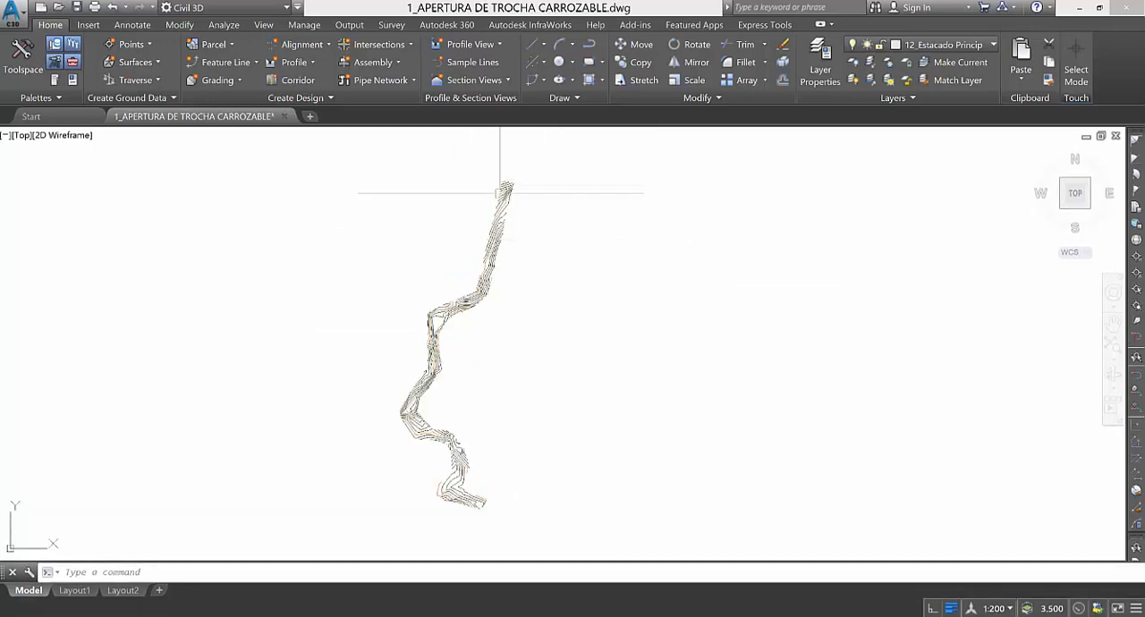
scroll(447, 320, "up", 5)
scroll(436, 281, "down", 5)
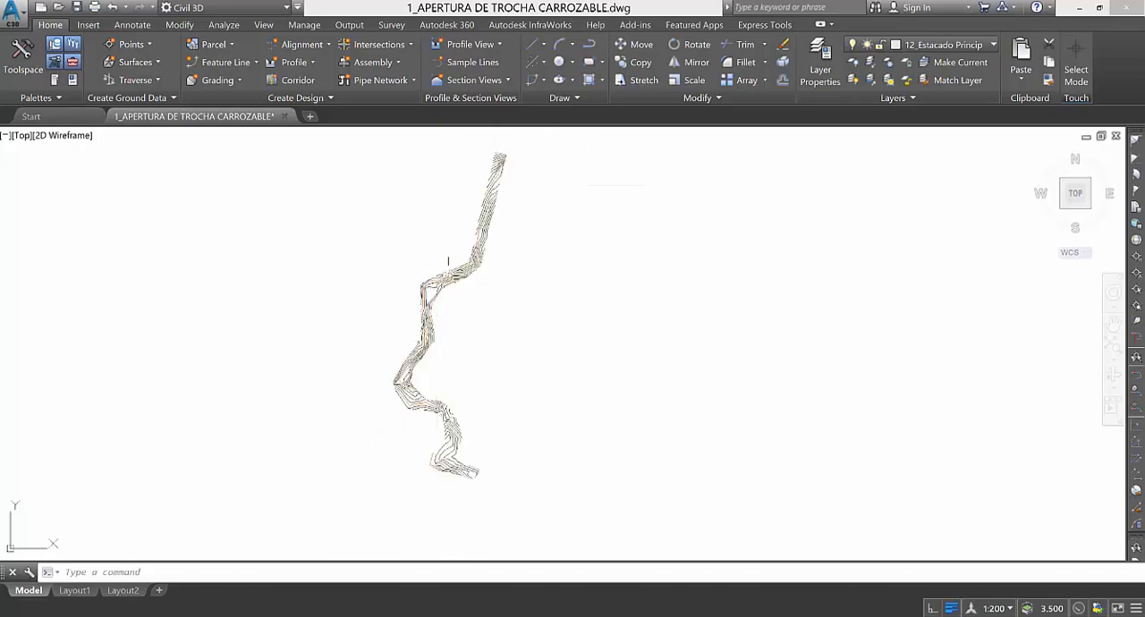
scroll(358, 333, "up", 3)
scroll(361, 337, "down", 3)
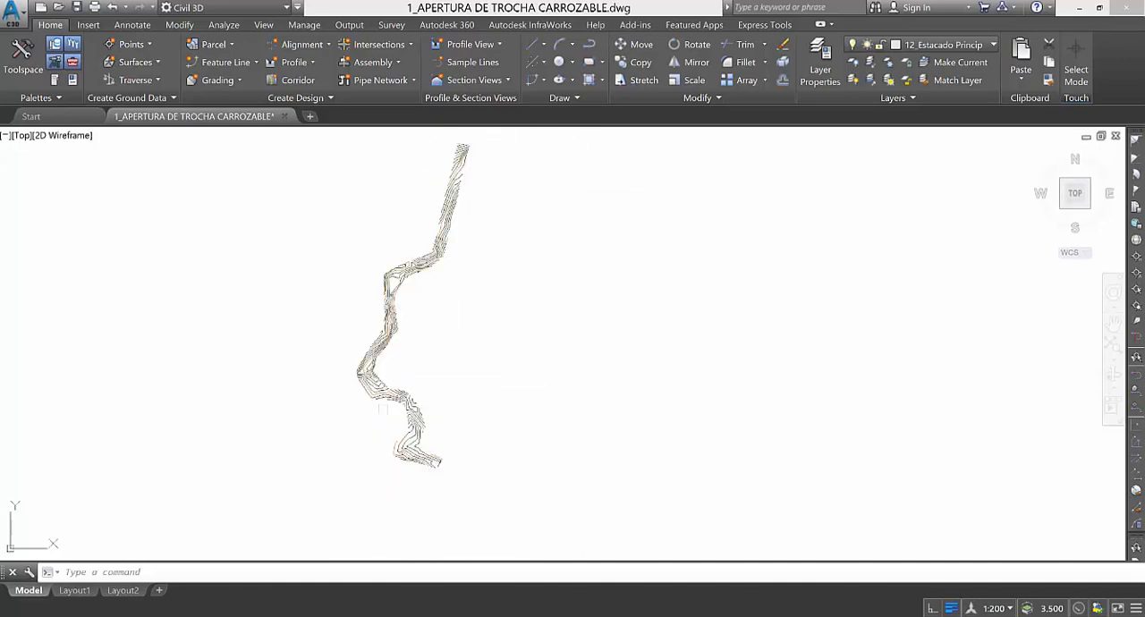
scroll(395, 392, "up", 2)
scroll(394, 392, "up", 2)
scroll(412, 357, "down", 2)
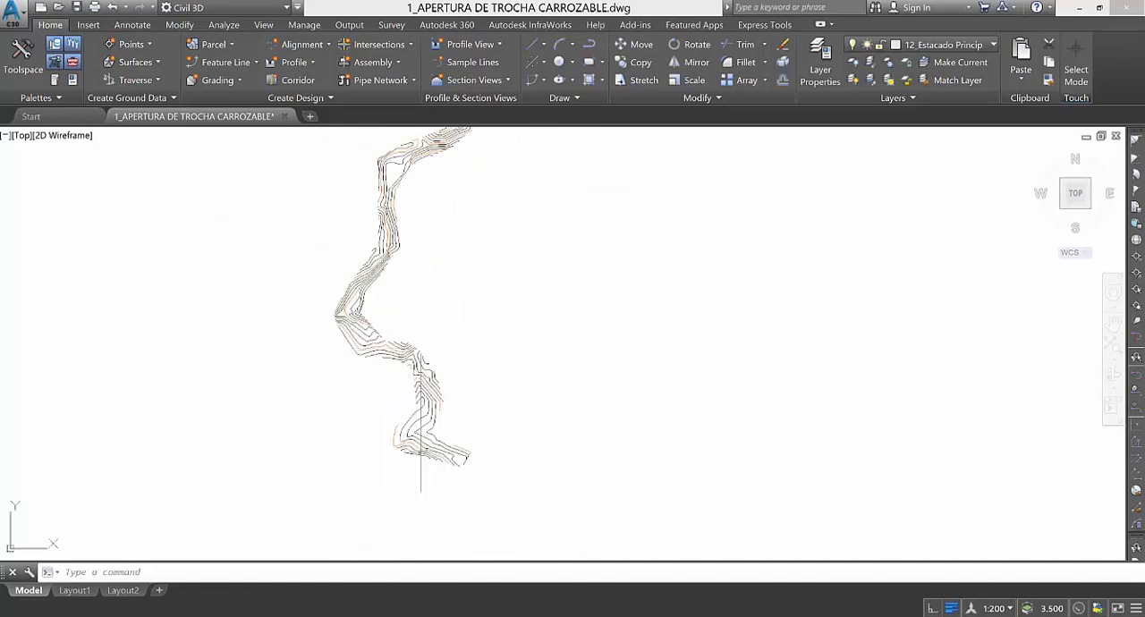
scroll(454, 386, "down", 2)
scroll(450, 455, "up", 2)
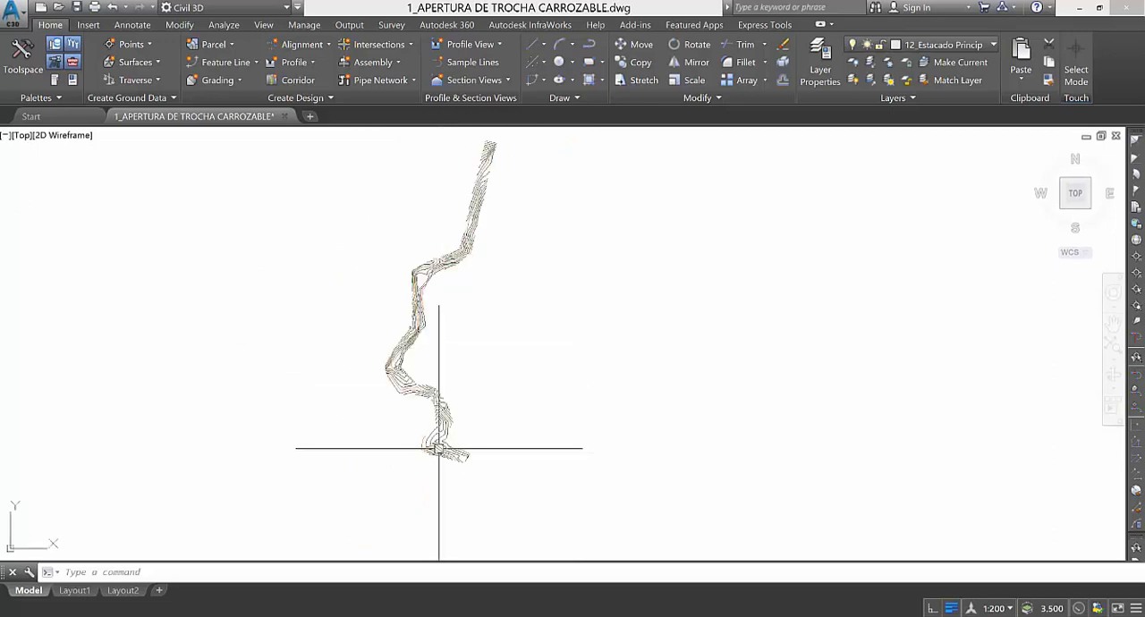
scroll(439, 448, "up", 1)
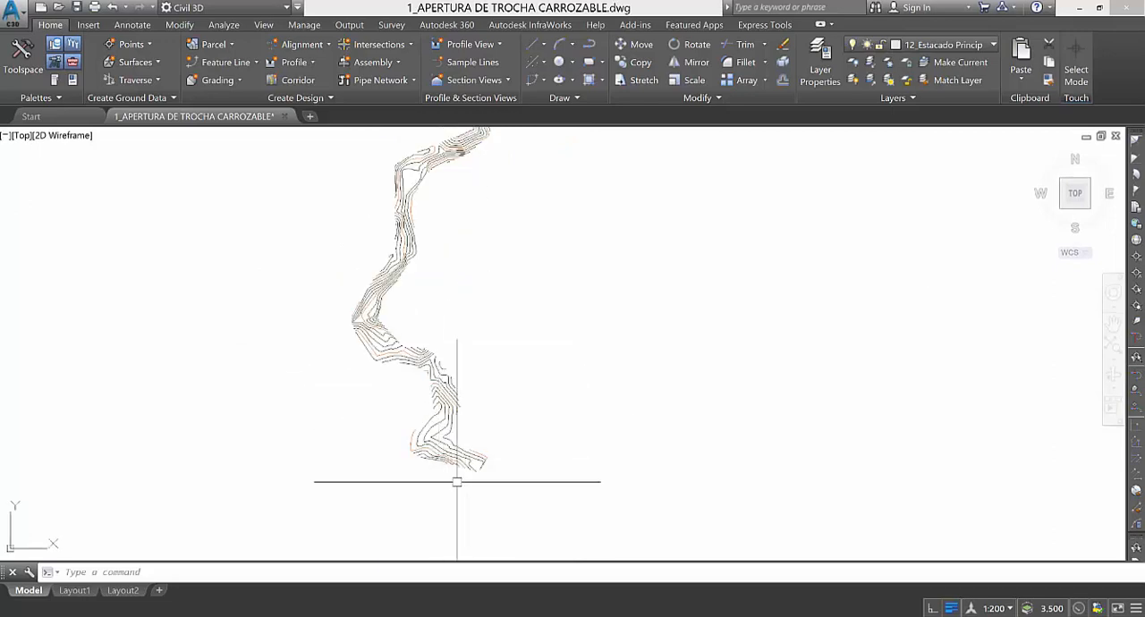
scroll(458, 481, "down", 2)
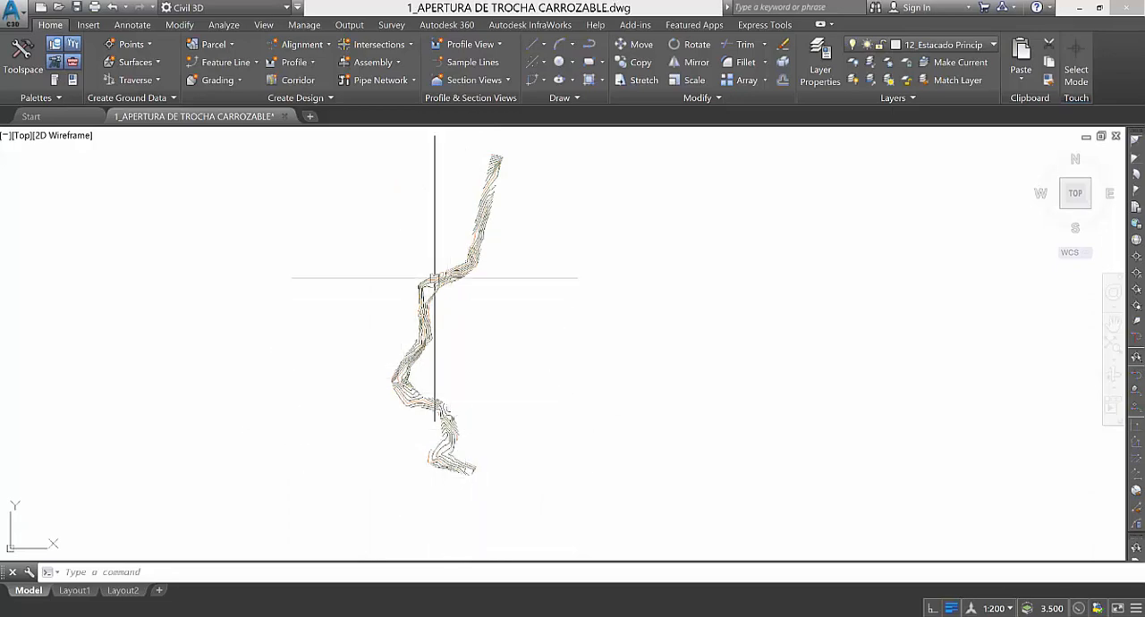
scroll(493, 160, "down", 3)
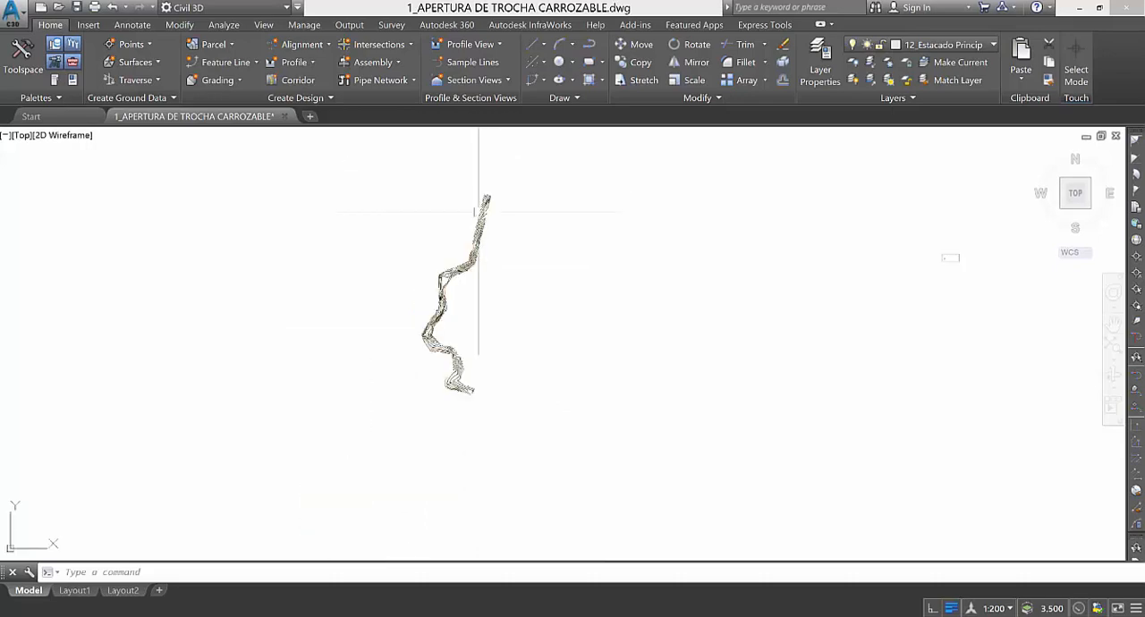
scroll(450, 268, "up", 4)
scroll(417, 421, "down", 2)
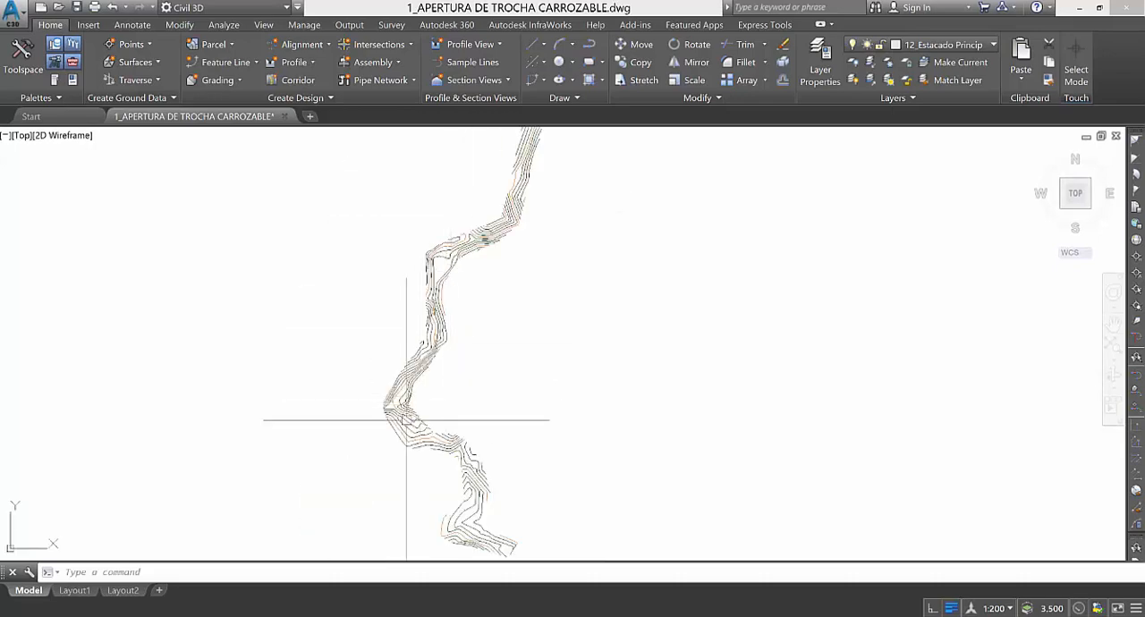
Examine the contour strip's bends and overall route between its southern and northern ends.
scroll(448, 489, "up", 2)
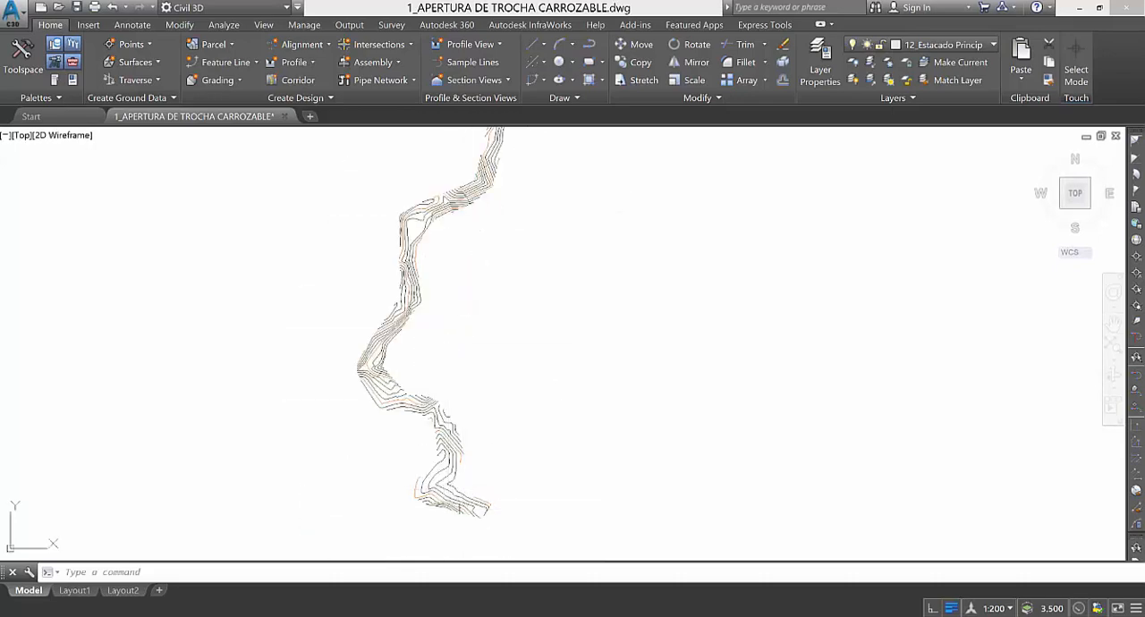
scroll(473, 447, "down", 2)
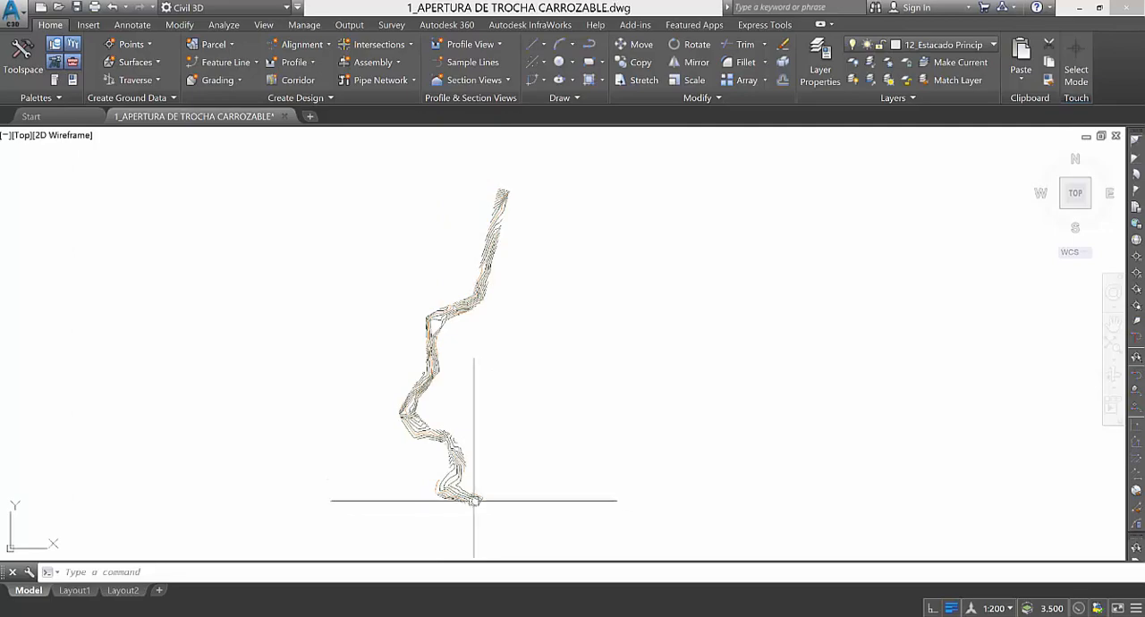
scroll(447, 484, "up", 1)
scroll(448, 484, "up", 3)
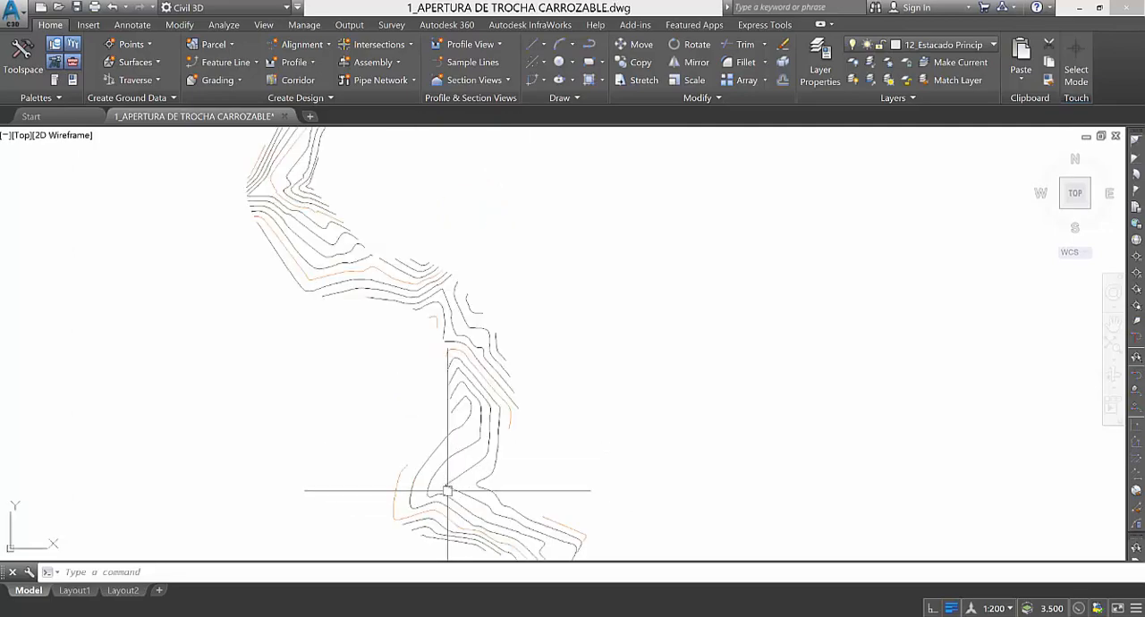
scroll(455, 460, "down", 2)
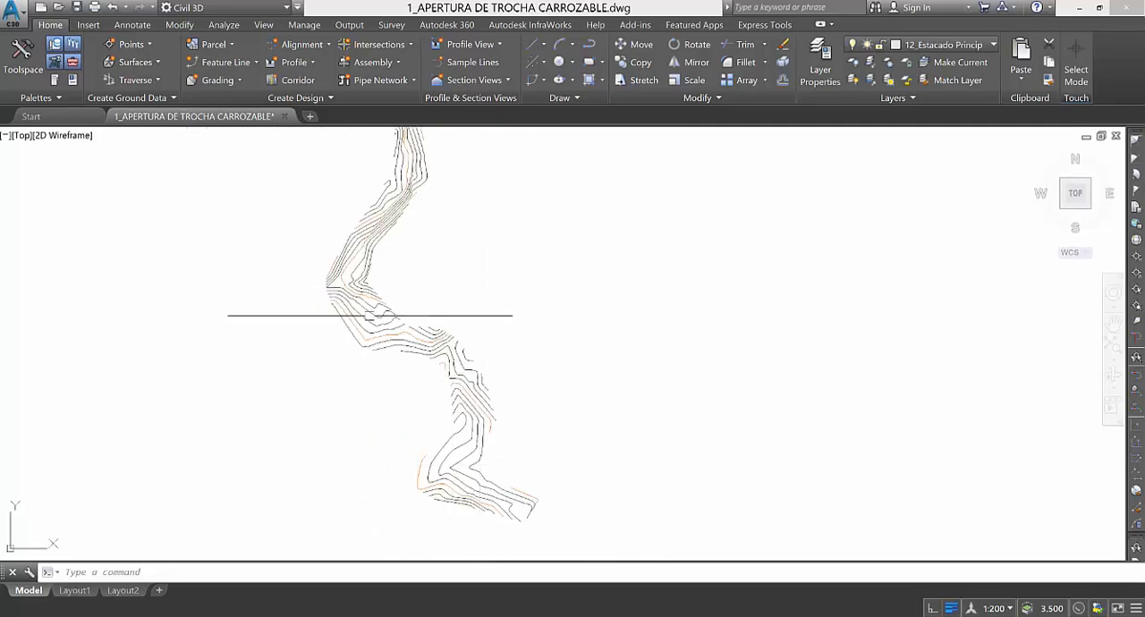
scroll(379, 388, "up", 3)
scroll(381, 465, "down", 2)
scroll(382, 467, "down", 2)
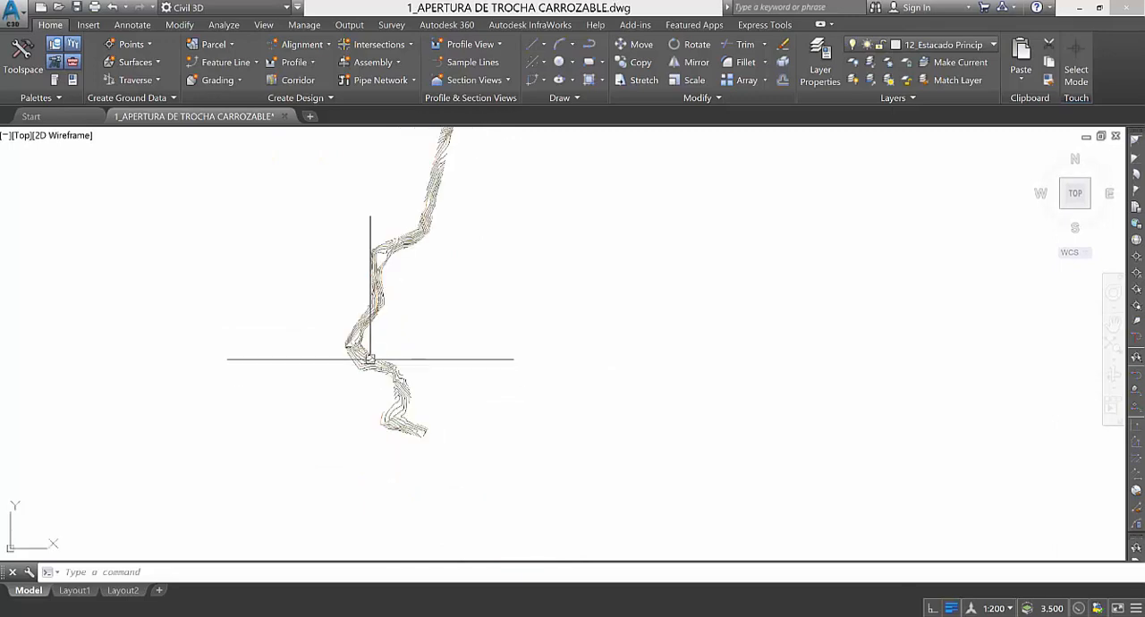
scroll(371, 358, "up", 3)
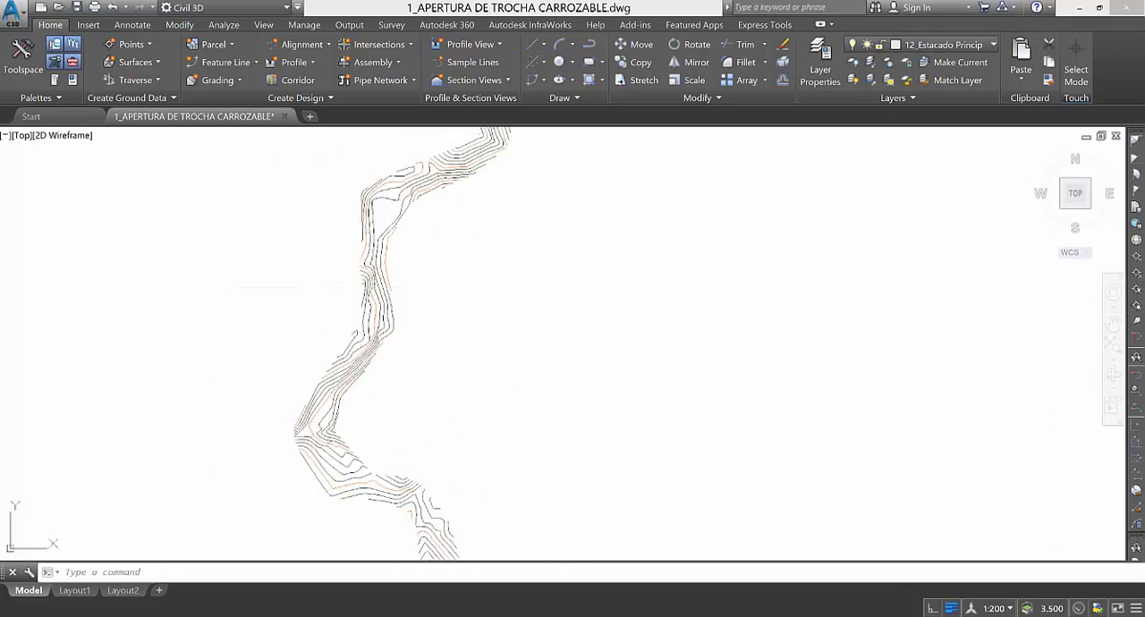
scroll(455, 310, "down", 3)
scroll(483, 309, "up", 3)
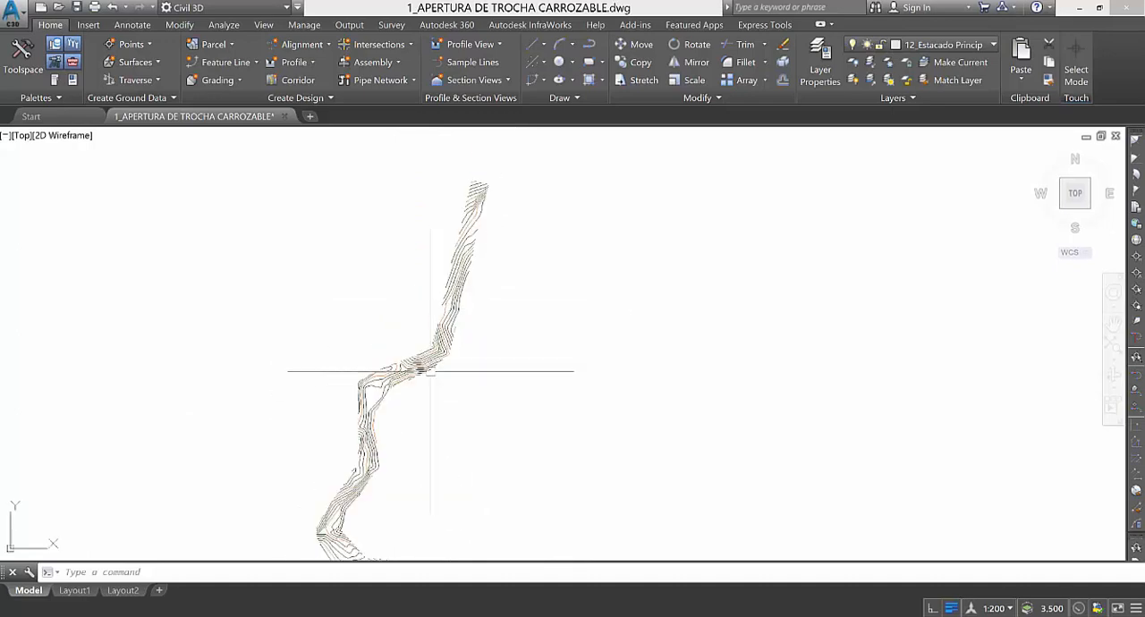
scroll(538, 197, "down", 3)
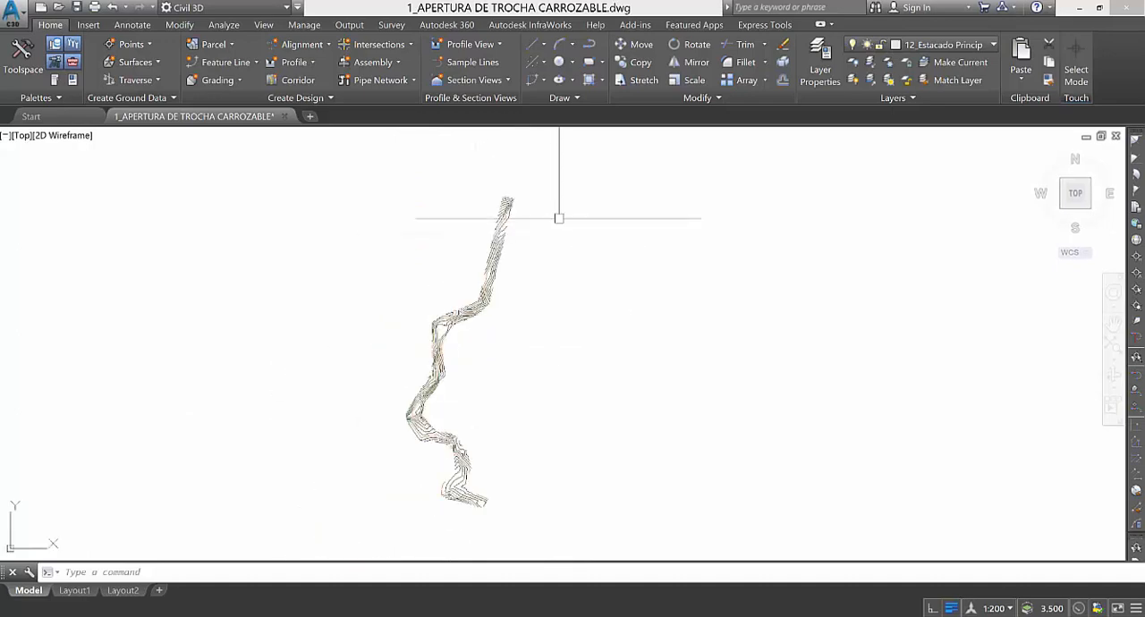
scroll(447, 500, "up", 1)
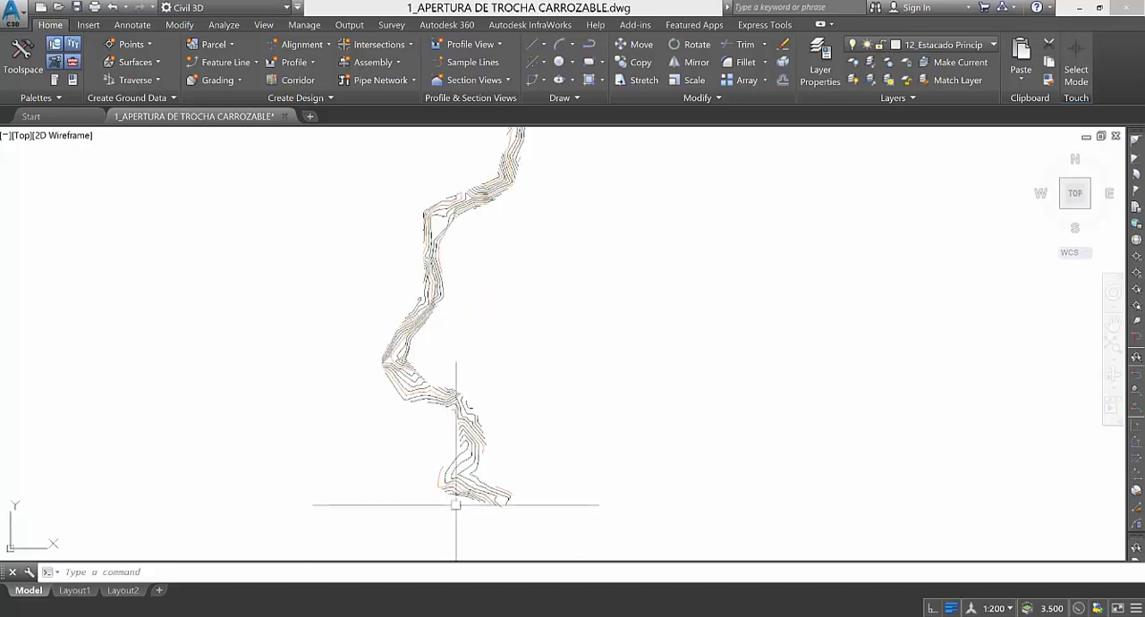
scroll(479, 520, "down", 1)
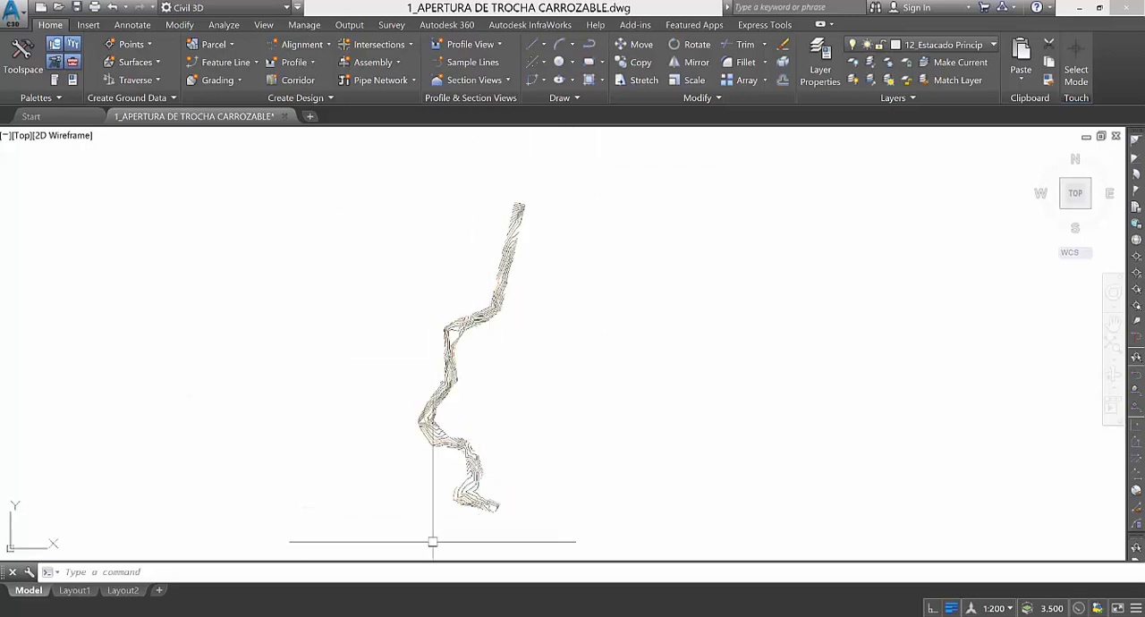
scroll(470, 533, "up", 2)
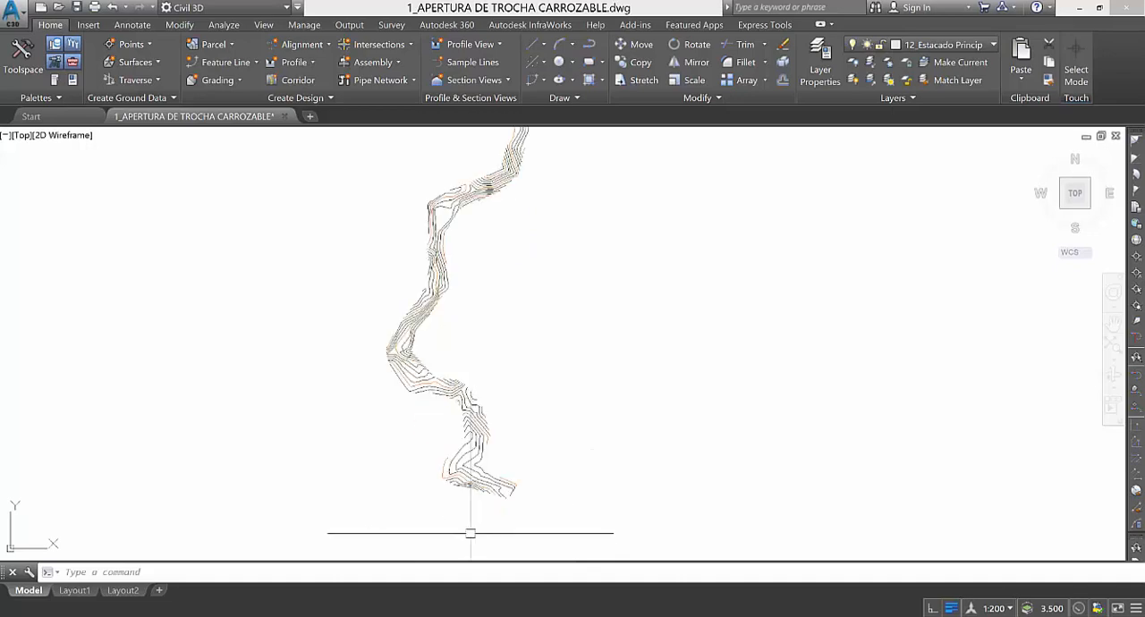
Draw a polyline for the road axis along the contour strip, starting at its southern end.
scroll(498, 520, "up", 3)
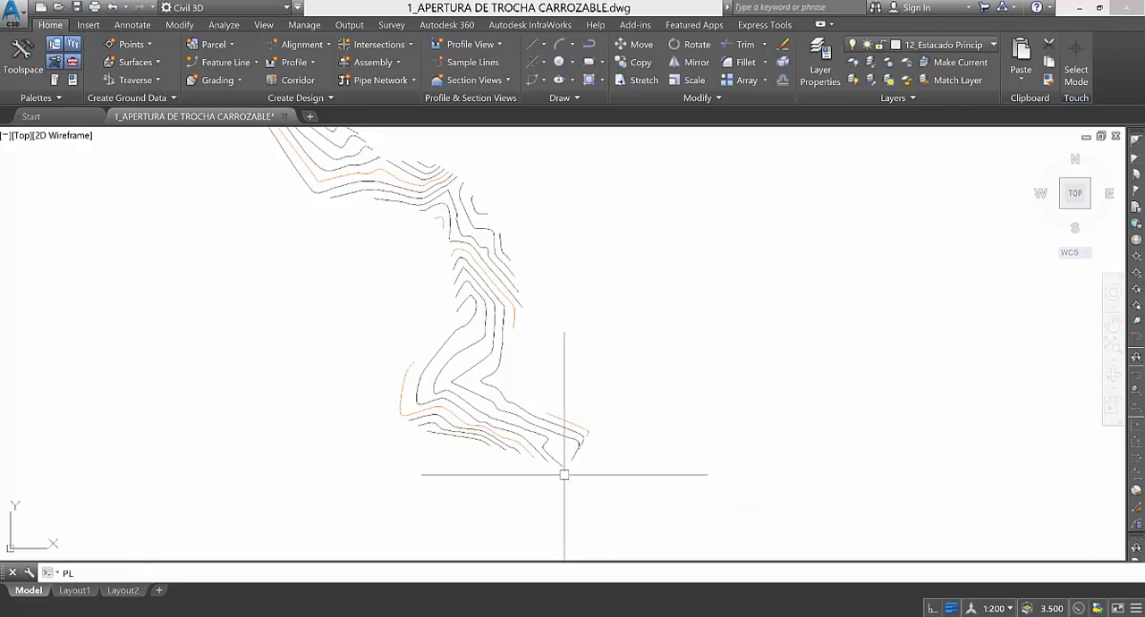
key("Return")
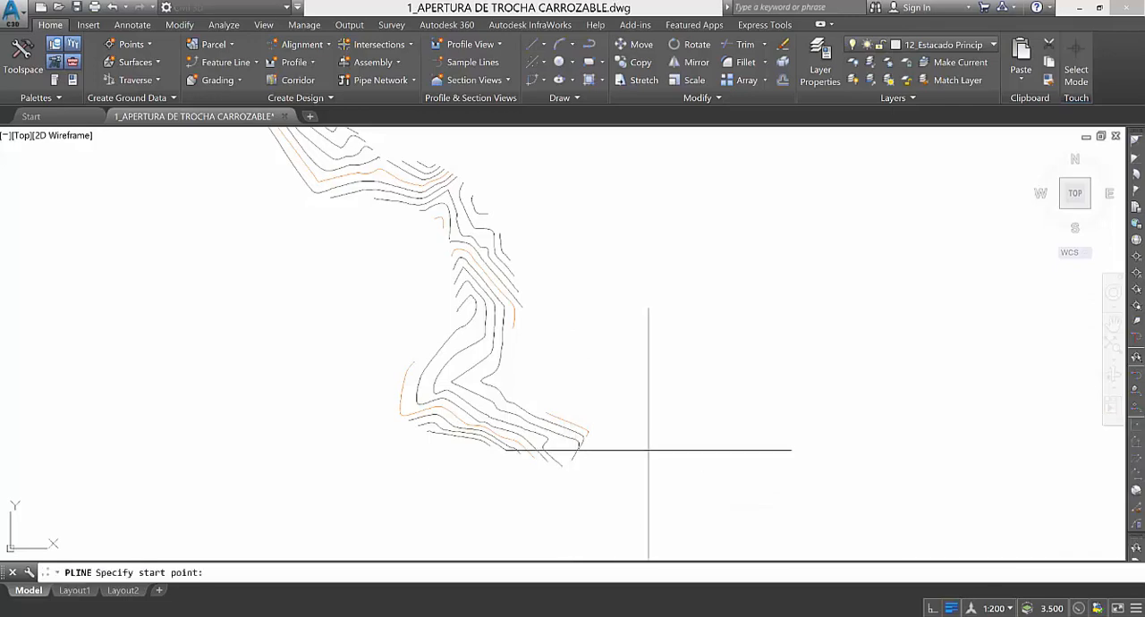
left_click(561, 453)
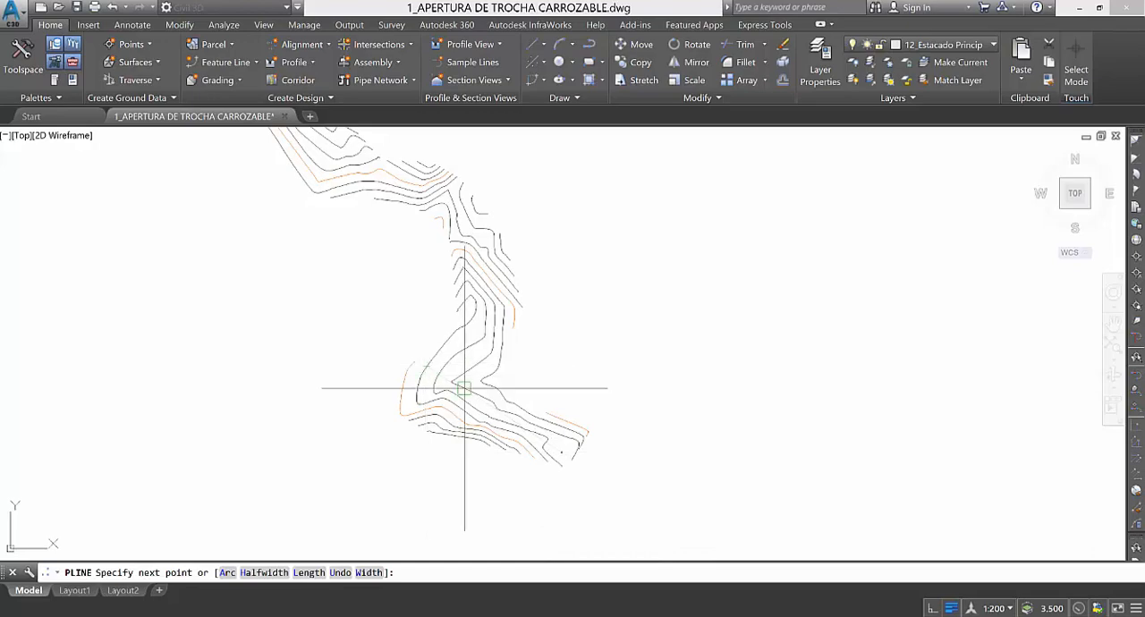
scroll(448, 388, "up", 2)
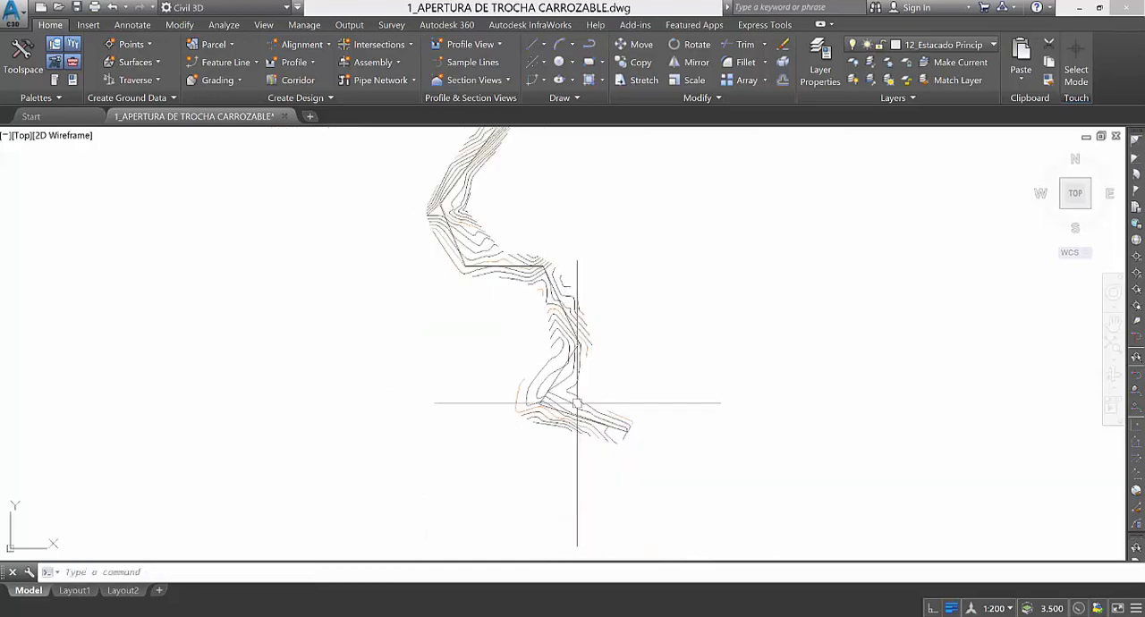
Inspect the road-axis polyline and its vertices along the whole contour strip, then clear the selection.
scroll(586, 407, "up", 3)
scroll(615, 451, "down", 4)
scroll(540, 202, "up", 6)
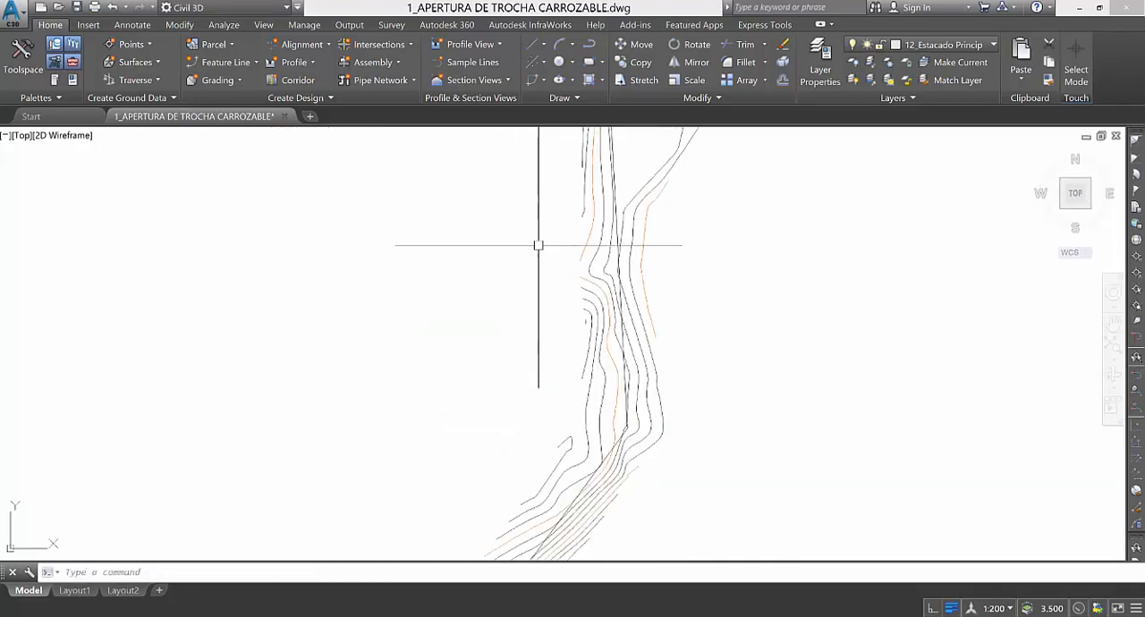
scroll(542, 358, "down", 6)
scroll(633, 239, "up", 3)
scroll(649, 254, "up", 4)
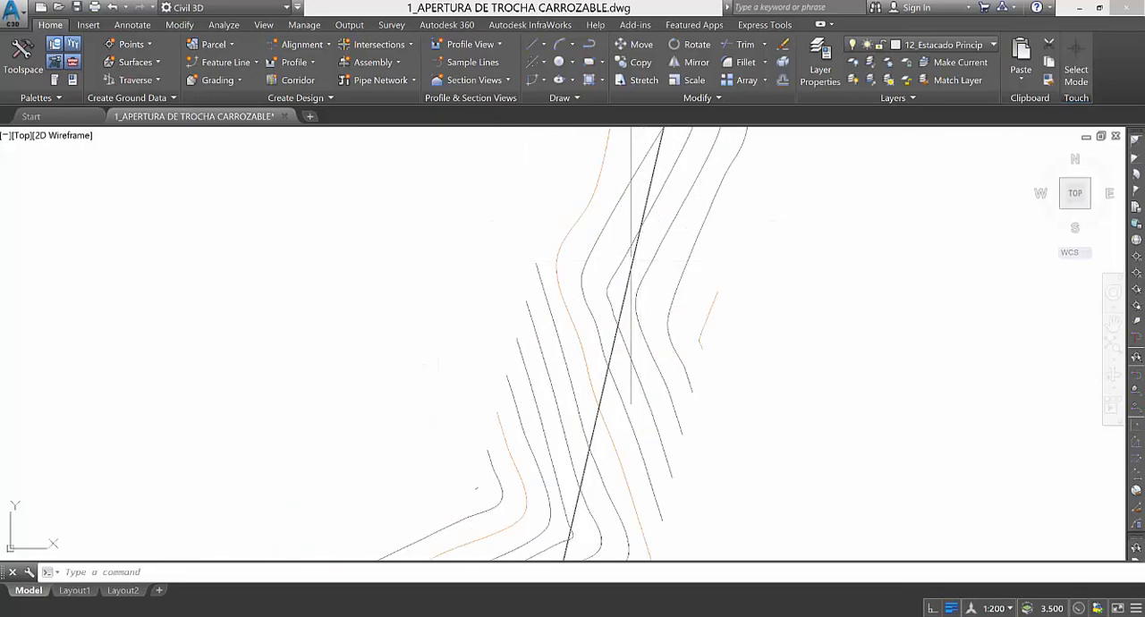
left_click(580, 316)
scroll(580, 315, "down", 5)
scroll(613, 235, "up", 5)
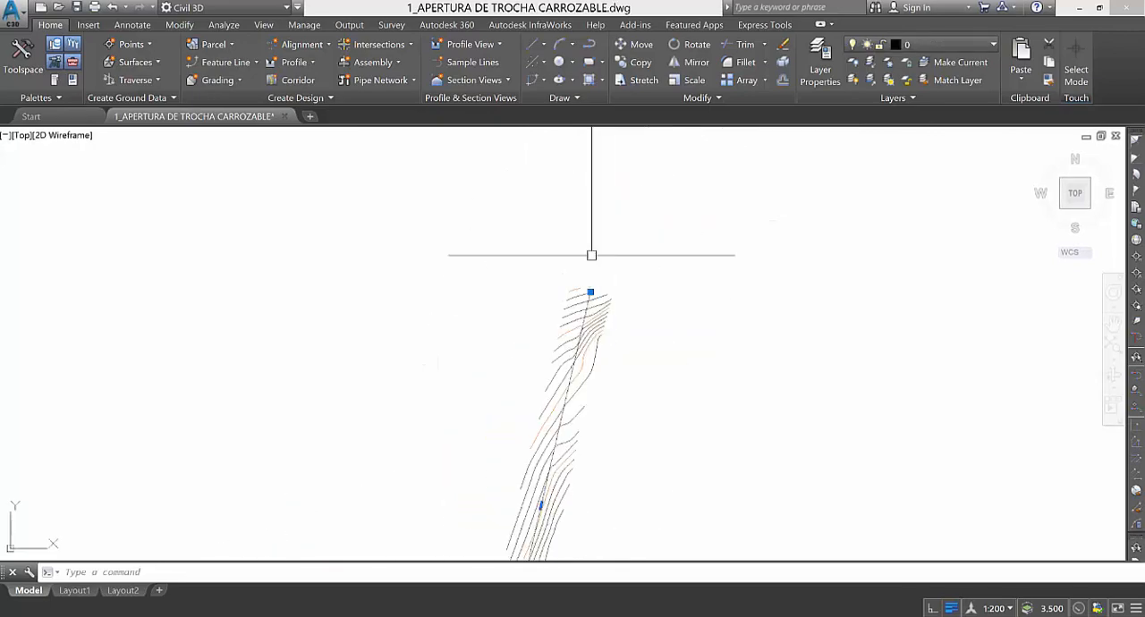
scroll(600, 217, "down", 6)
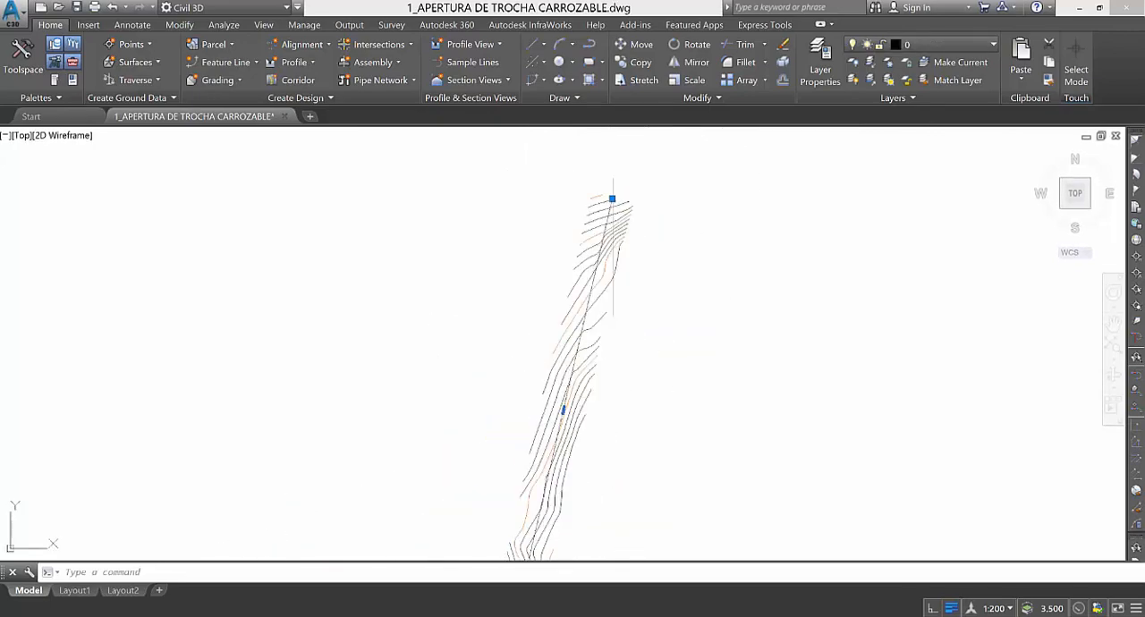
scroll(595, 271, "up", 3)
scroll(670, 417, "up", 2)
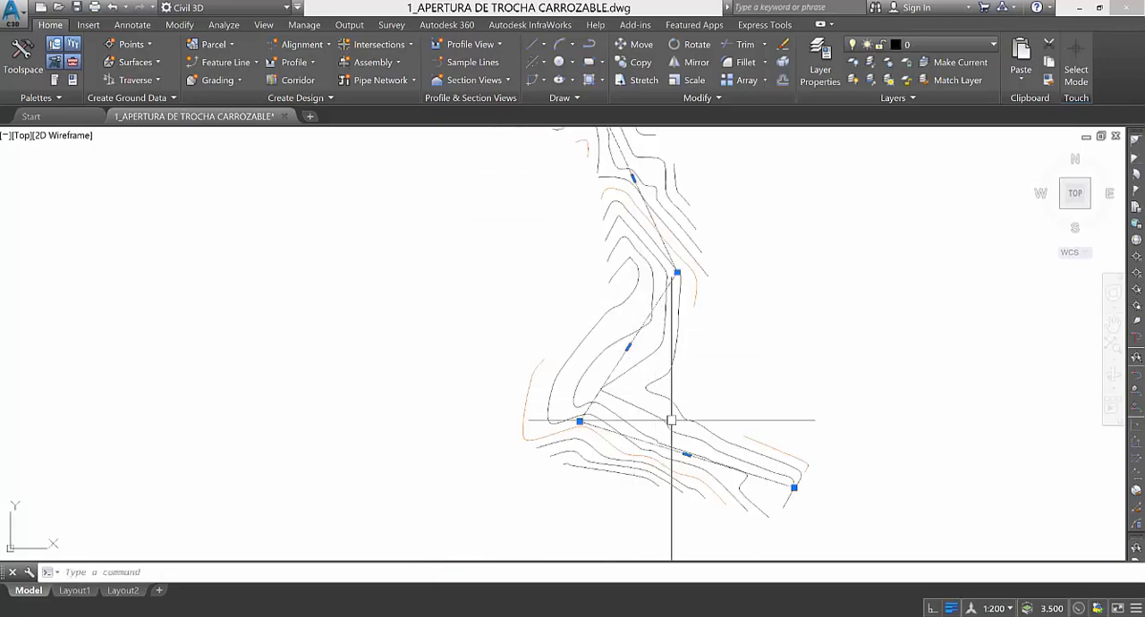
scroll(542, 424, "up", 3)
scroll(524, 417, "down", 3)
key("Escape")
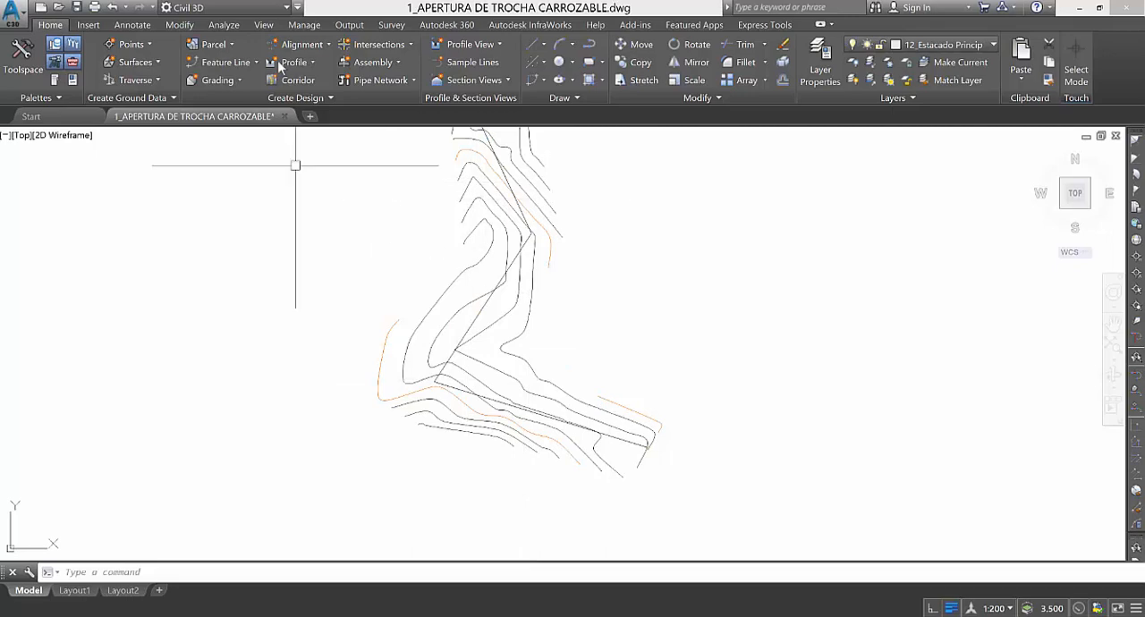
Start Create Alignment from Objects and choose the road-axis polyline as its only source object.
left_click(326, 44)
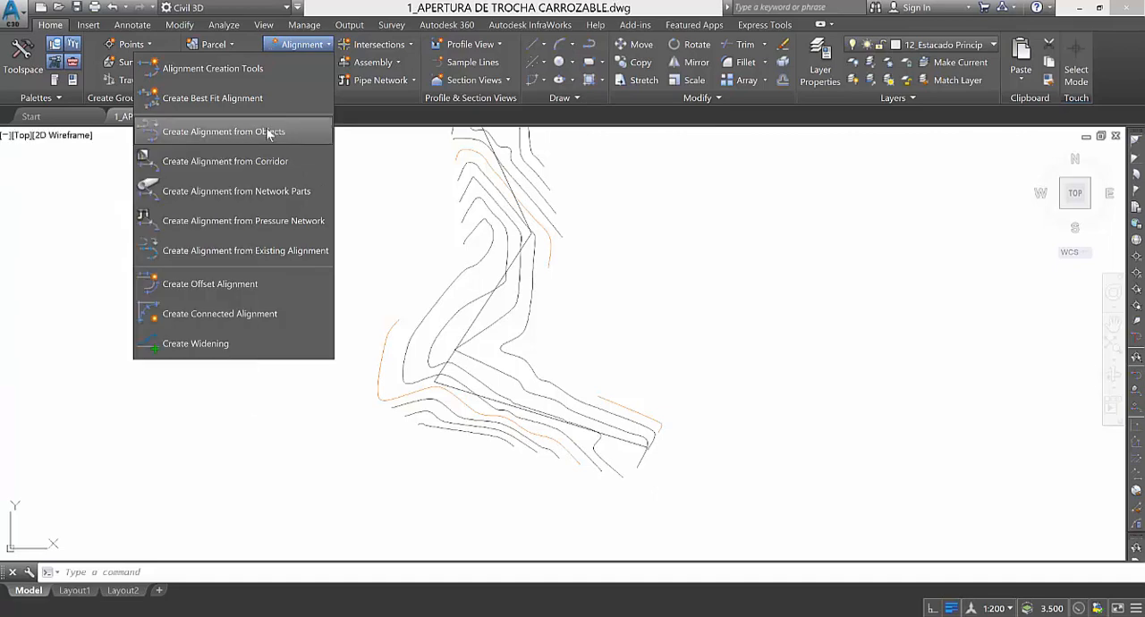
left_click(266, 130)
scroll(579, 420, "up", 5)
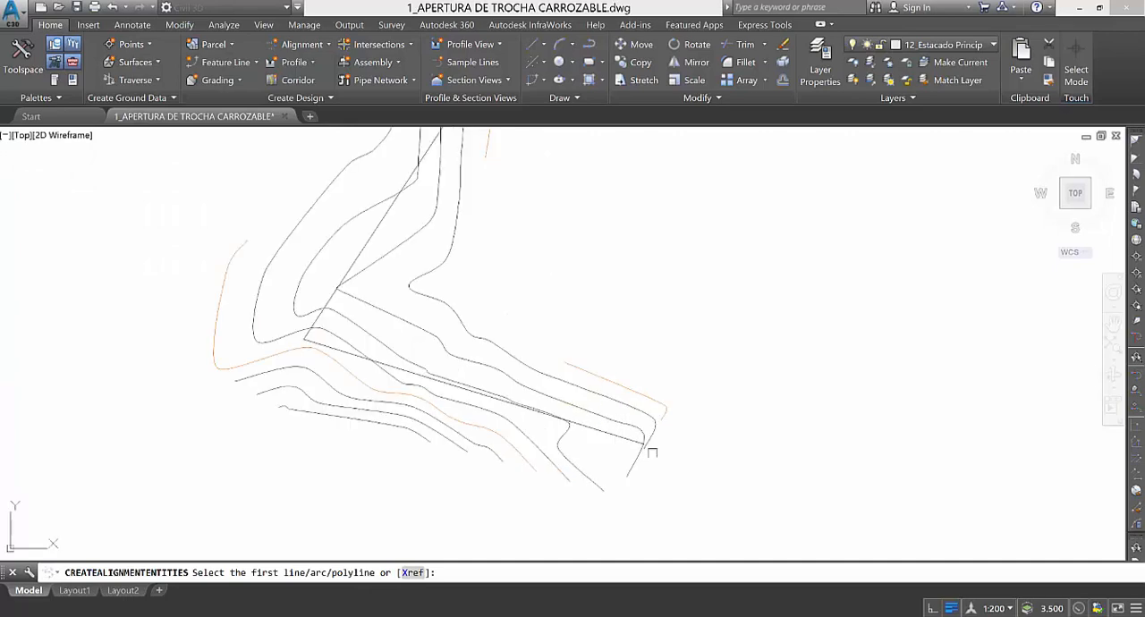
left_click(592, 424)
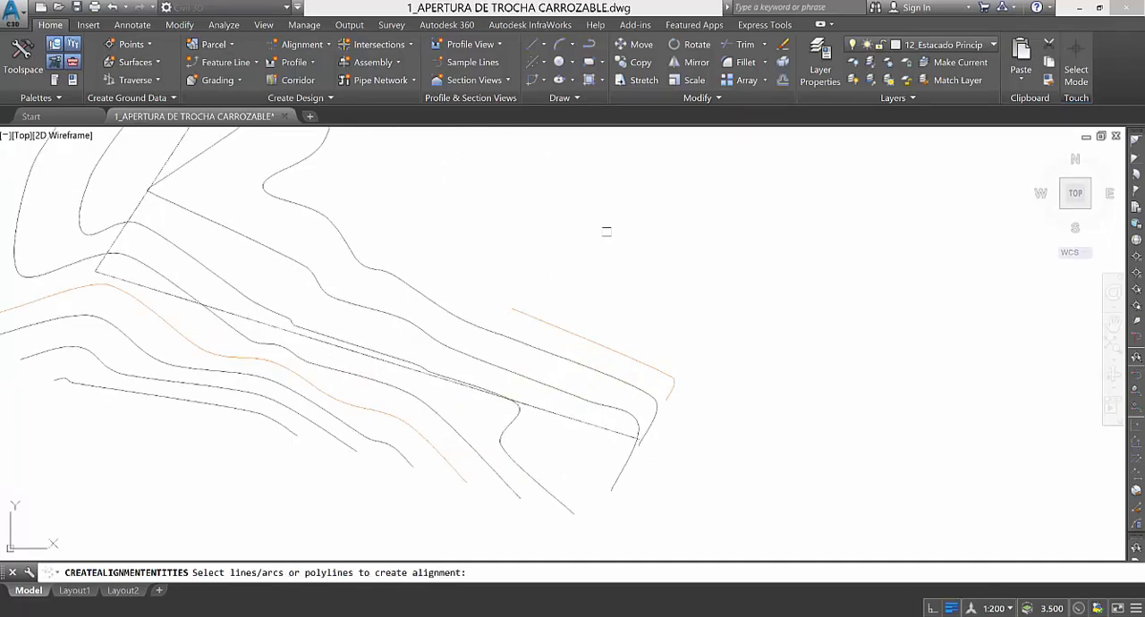
key("Return")
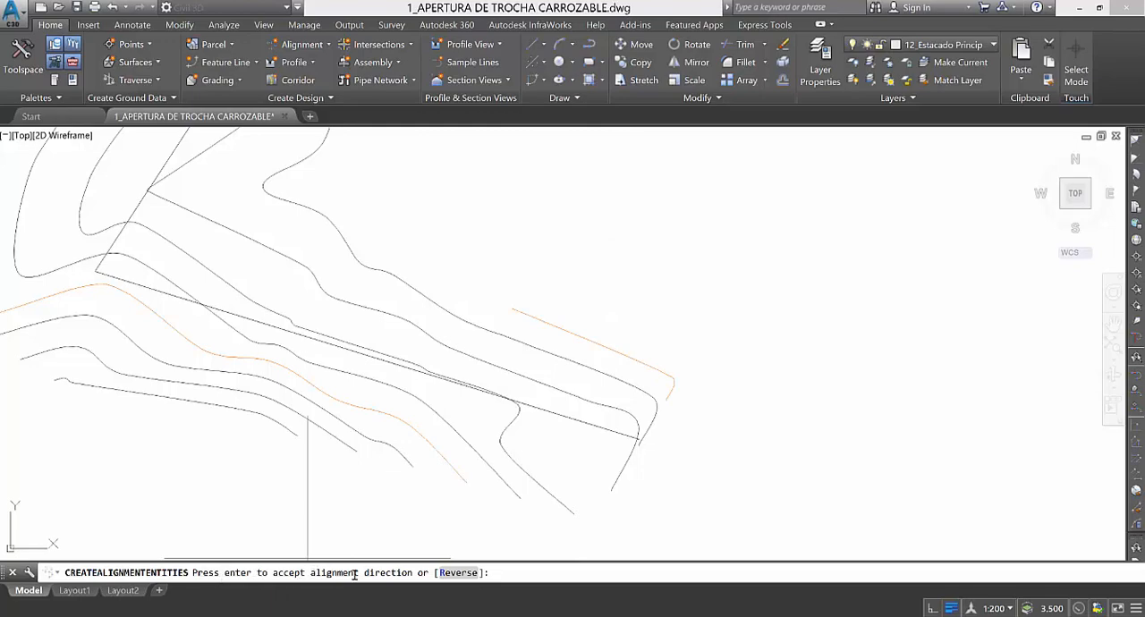
Examine the direction arrow on the road-axis polyline to check which way the alignment runs.
scroll(590, 514, "down", 7)
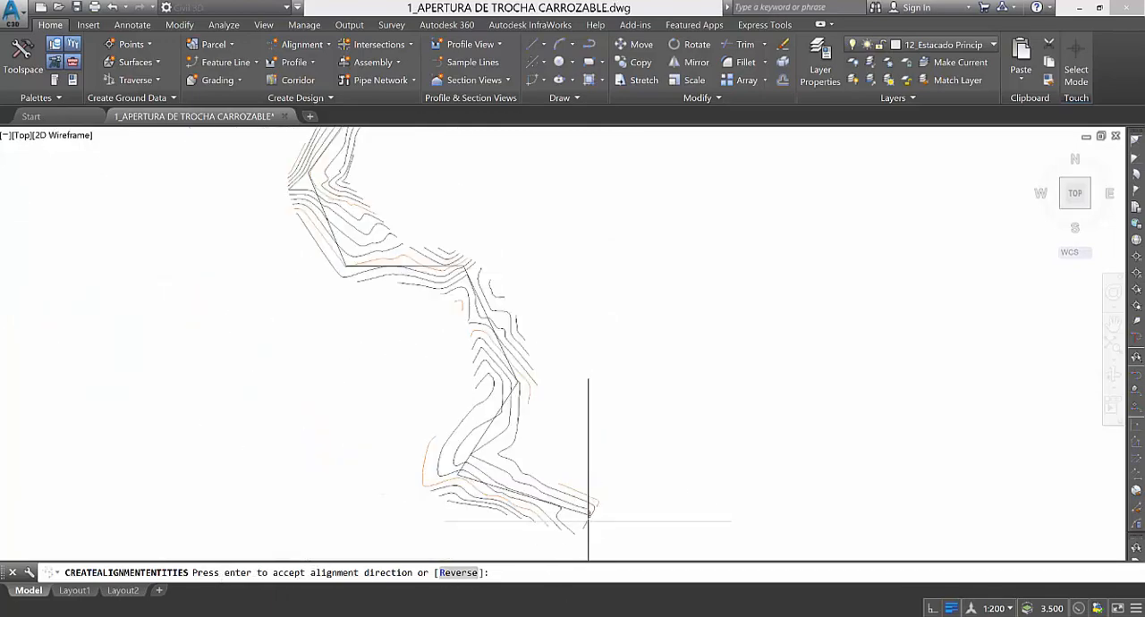
scroll(394, 276, "up", 3)
scroll(447, 412, "down", 3)
scroll(474, 393, "down", 2)
scroll(486, 357, "up", 6)
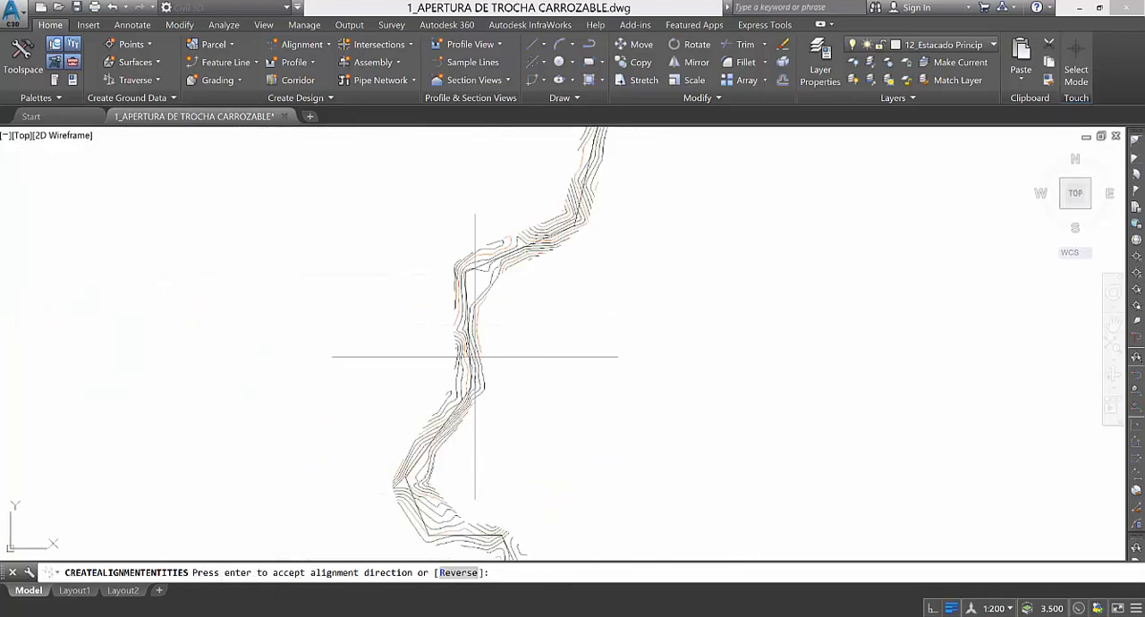
scroll(486, 450, "down", 4)
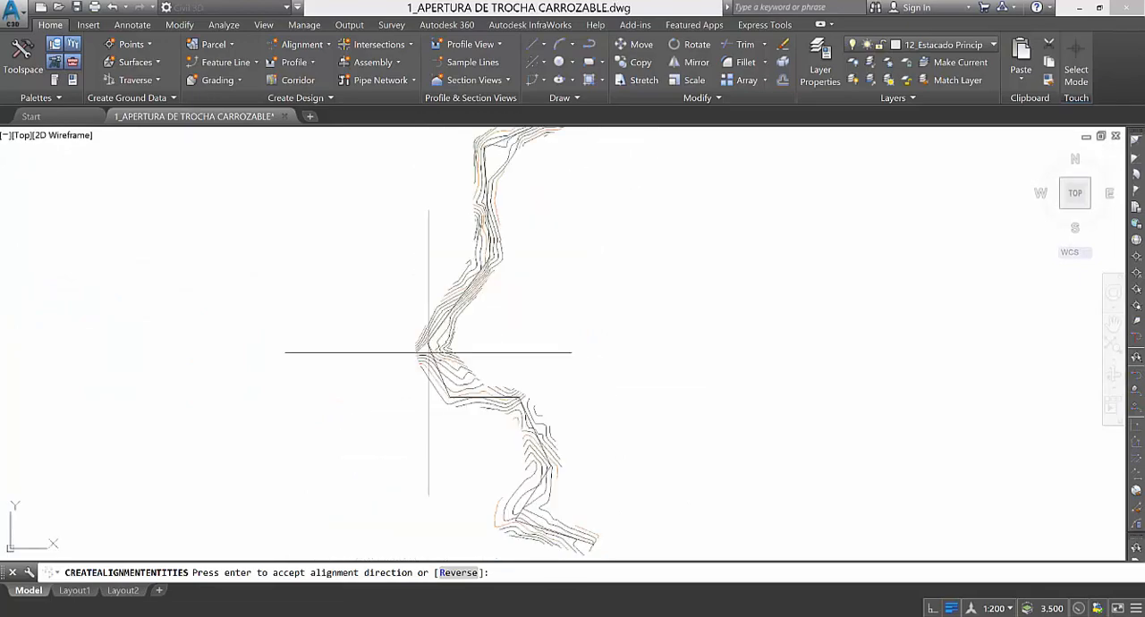
scroll(427, 350, "up", 5)
scroll(421, 384, "up", 6)
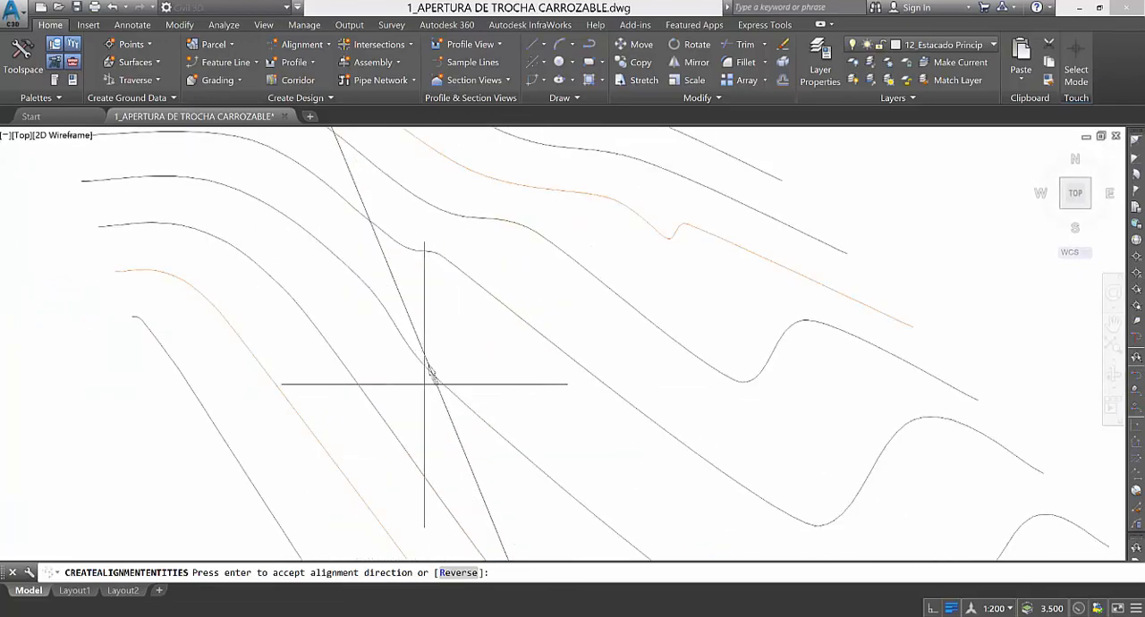
scroll(412, 390, "up", 2)
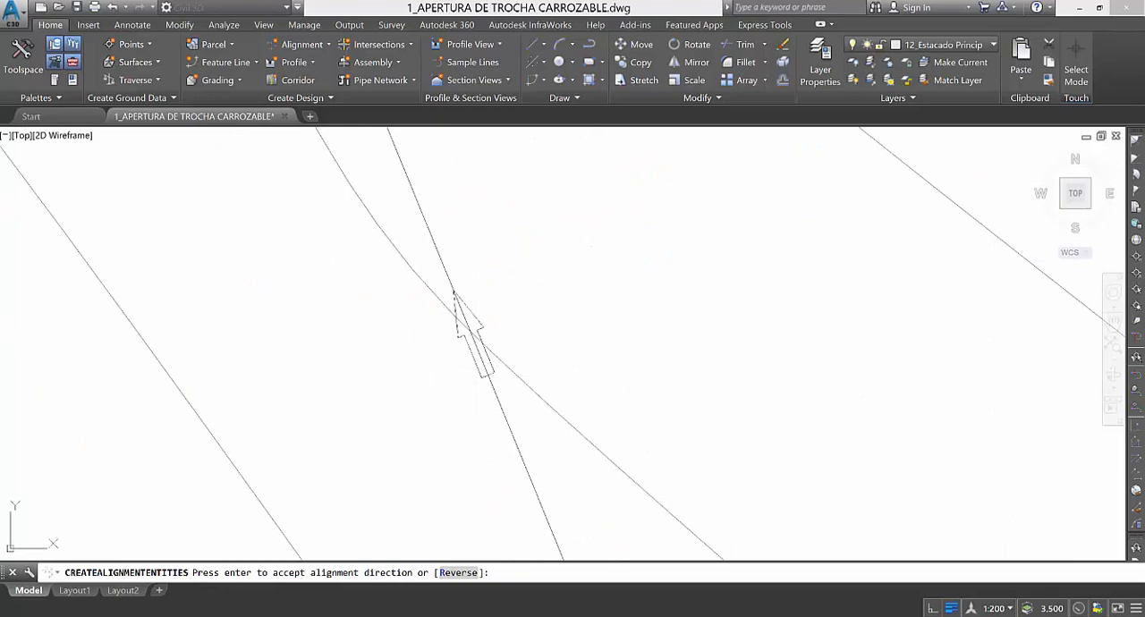
scroll(448, 390, "down", 3)
scroll(448, 389, "down", 3)
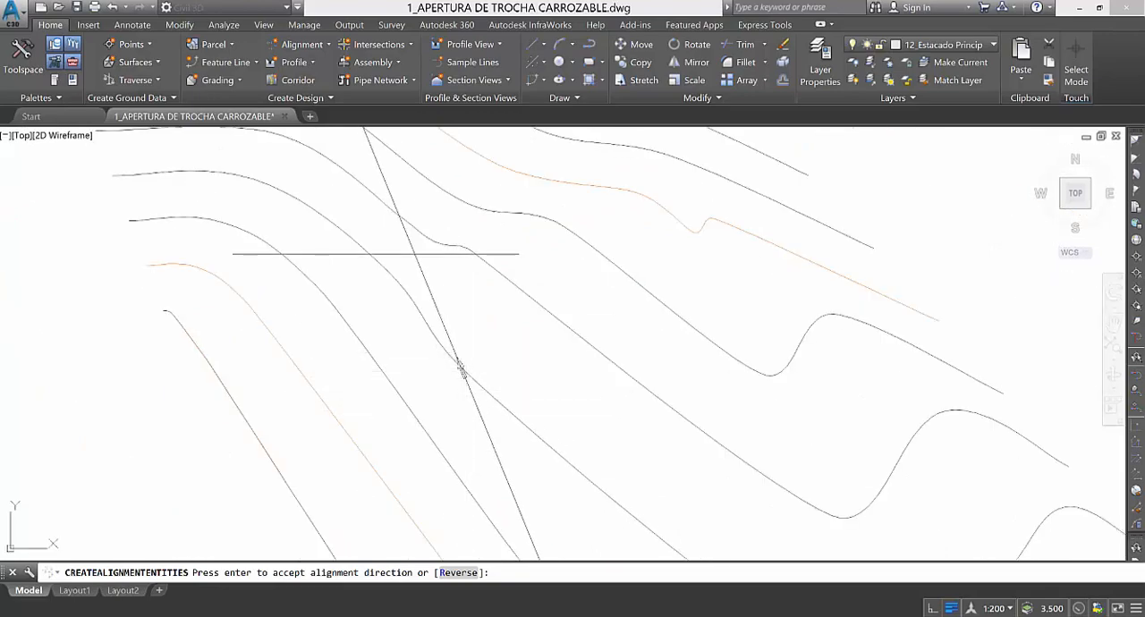
scroll(387, 305, "up", 2)
scroll(388, 305, "up", 5)
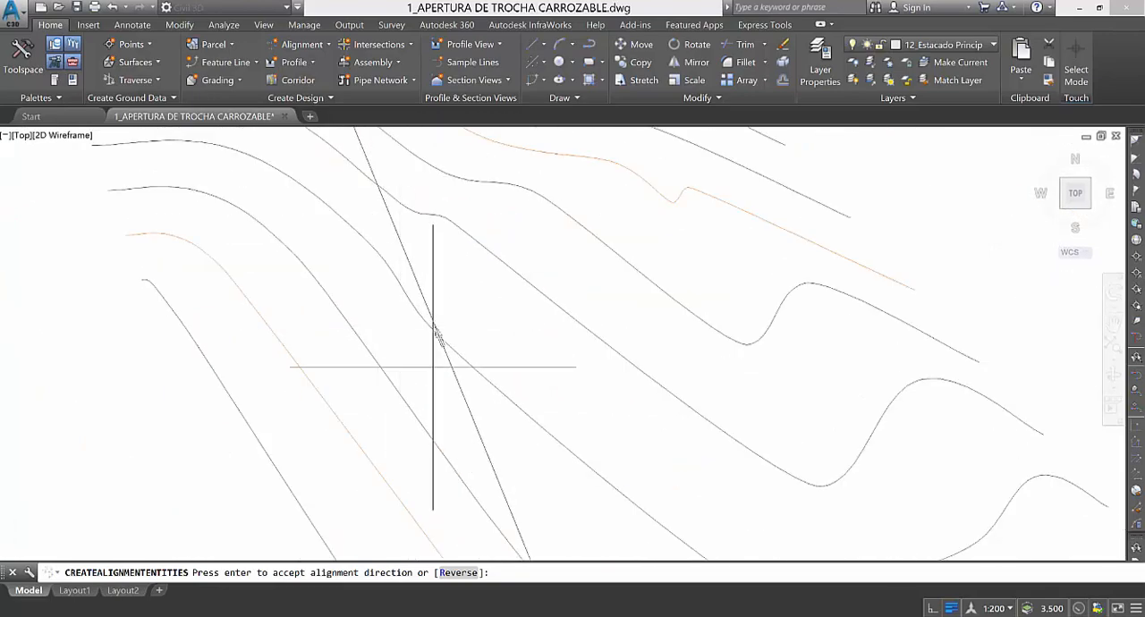
scroll(407, 338, "down", 3)
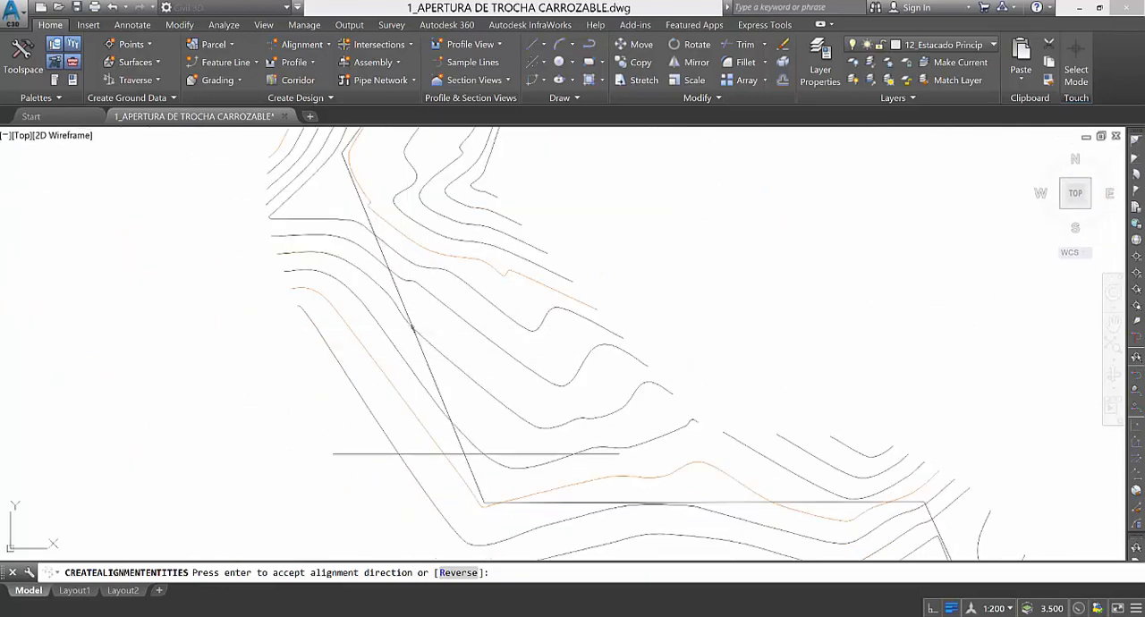
Accept the proposed alignment direction and name the alignment EJE DE TROCHA CARROZABLE.
key("Return")
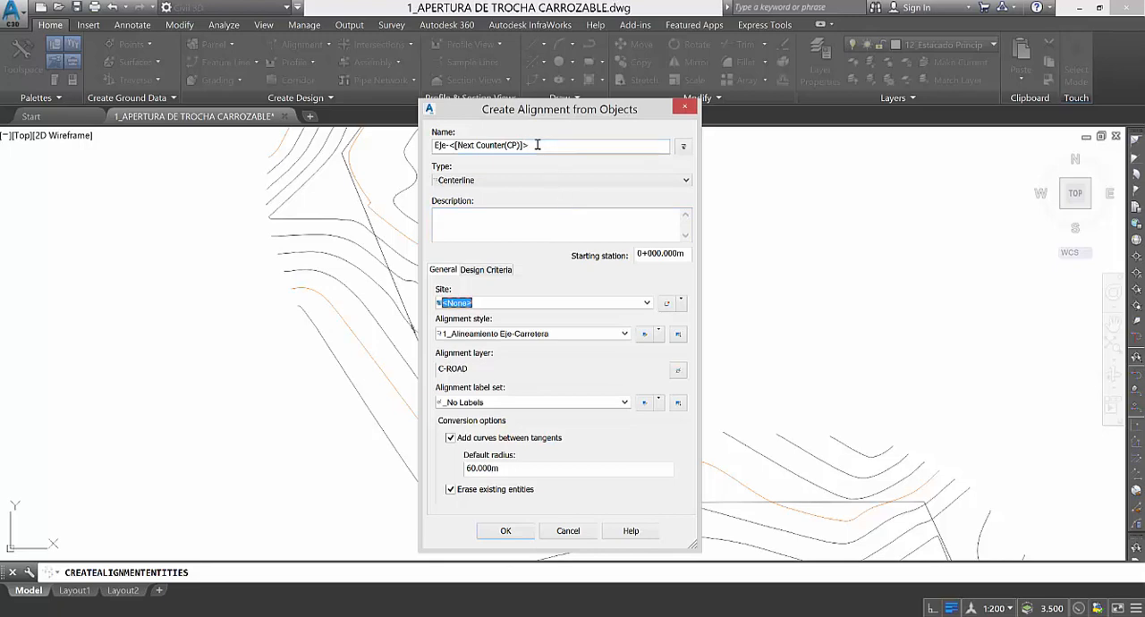
left_click_drag(537, 145, 453, 146)
type("EJE DE TROCHA CARROZABLE")
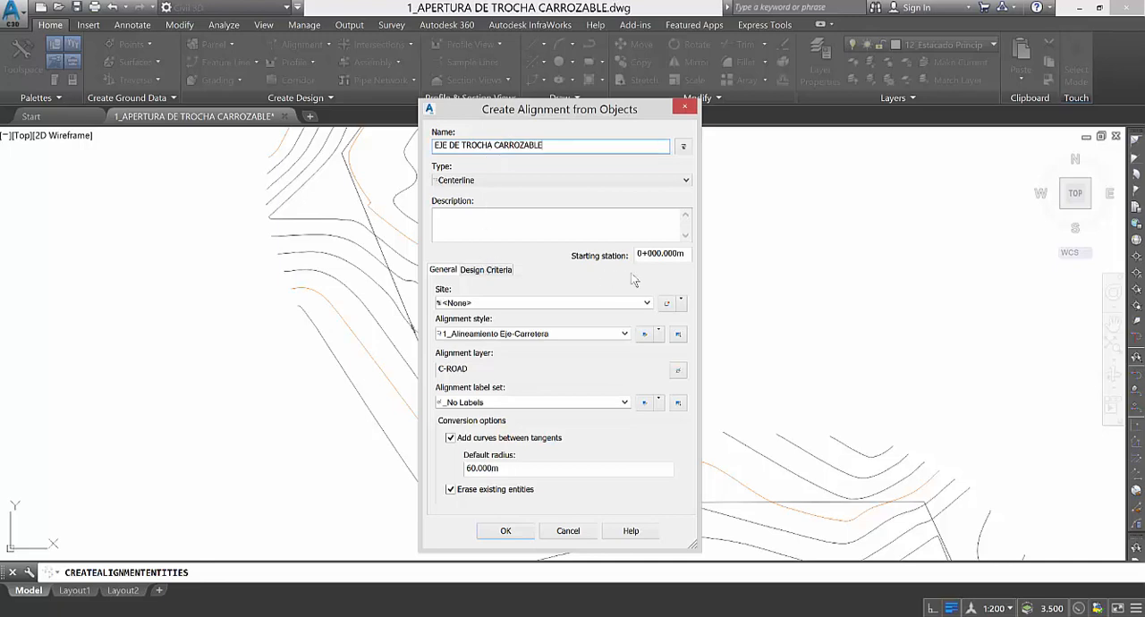
Apply the 1_Alineamiento Eje-Carretera style and create the alignment with _No Labels and 60 m default-radius curves between tangents.
left_click(525, 336)
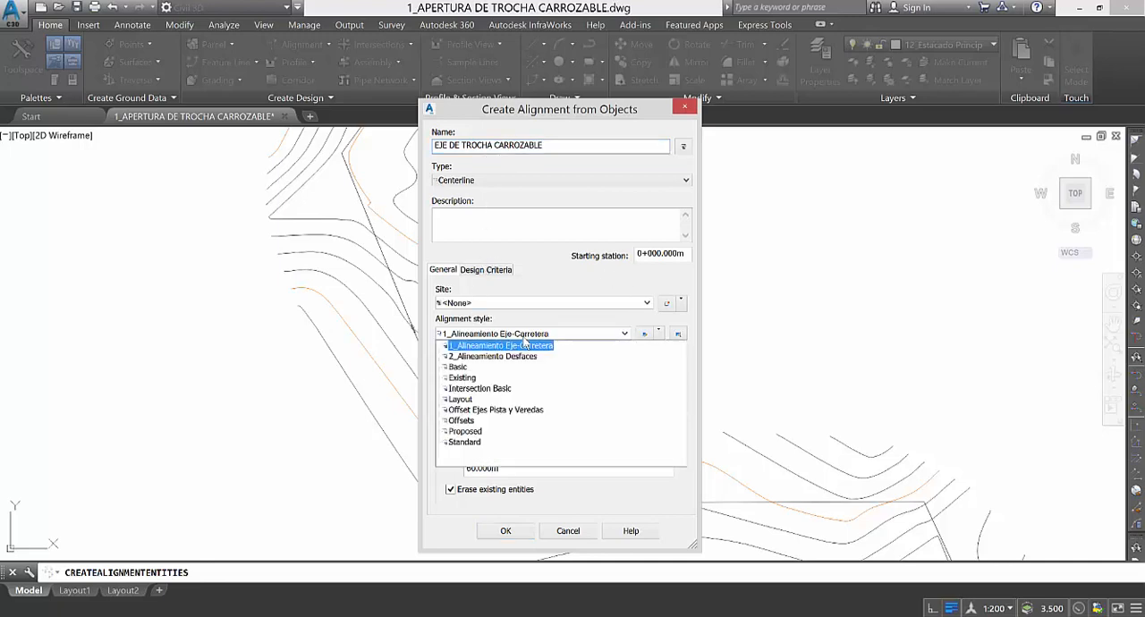
left_click(498, 345)
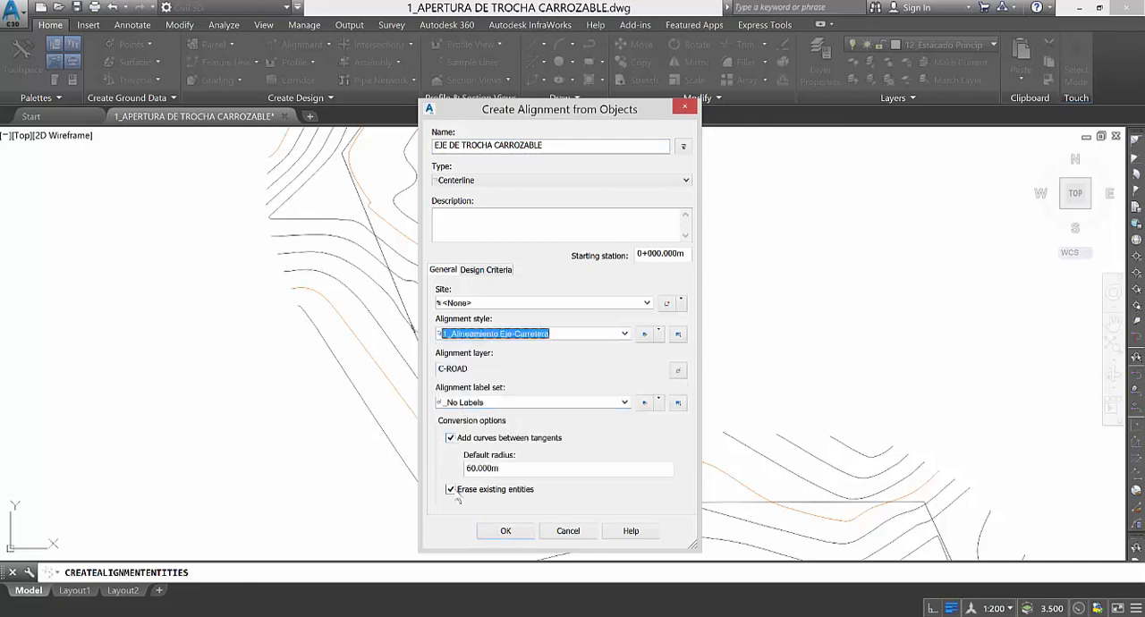
left_click(503, 531)
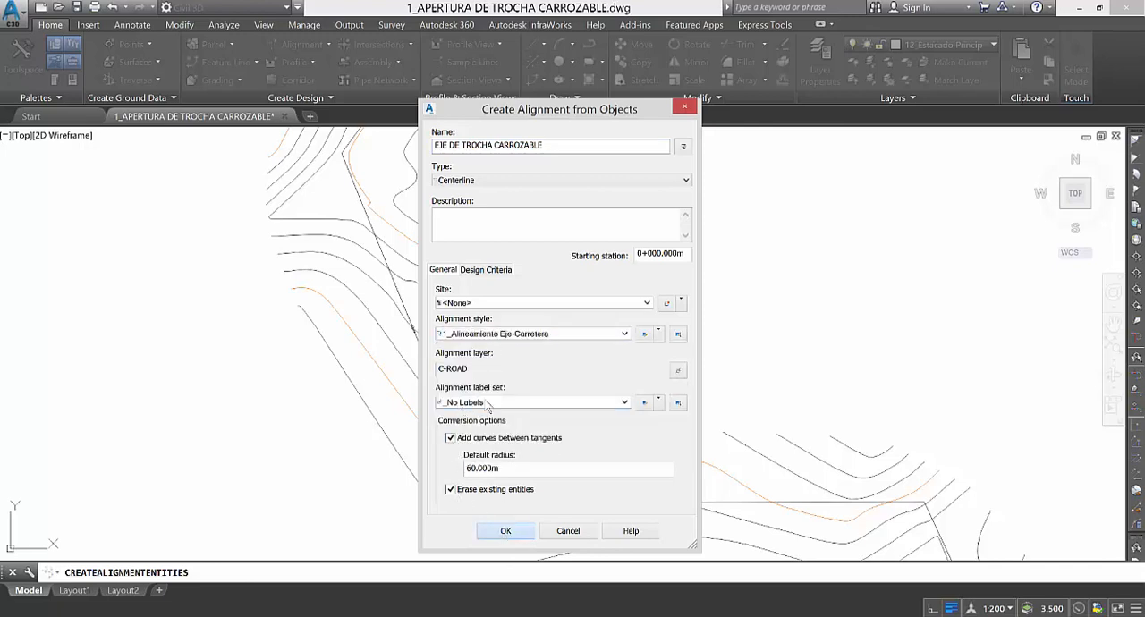
Examine the curves and tangents generated along the southern bends of the new alignment against the original polyline's vertices.
scroll(492, 454, "down", 4)
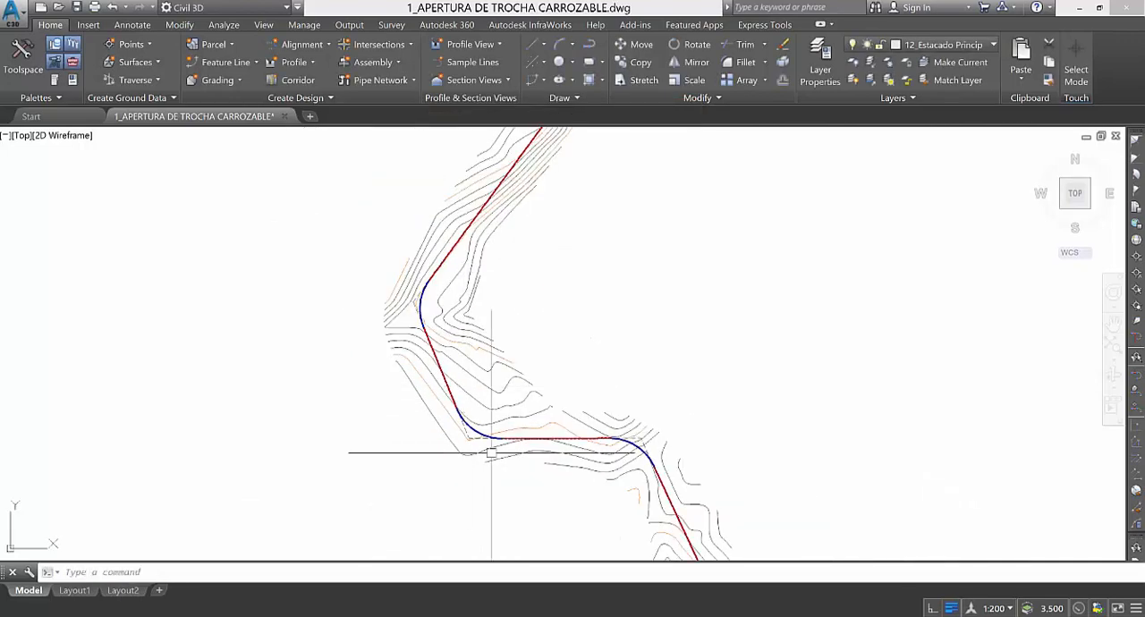
scroll(472, 446, "down", 6)
scroll(481, 360, "up", 4)
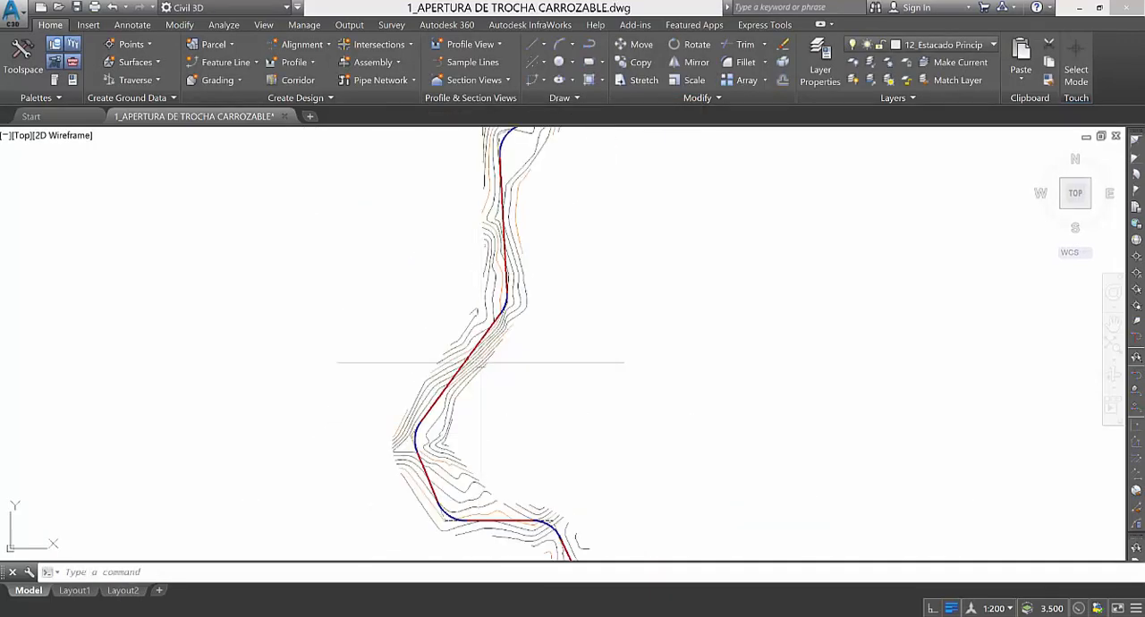
scroll(480, 363, "down", 5)
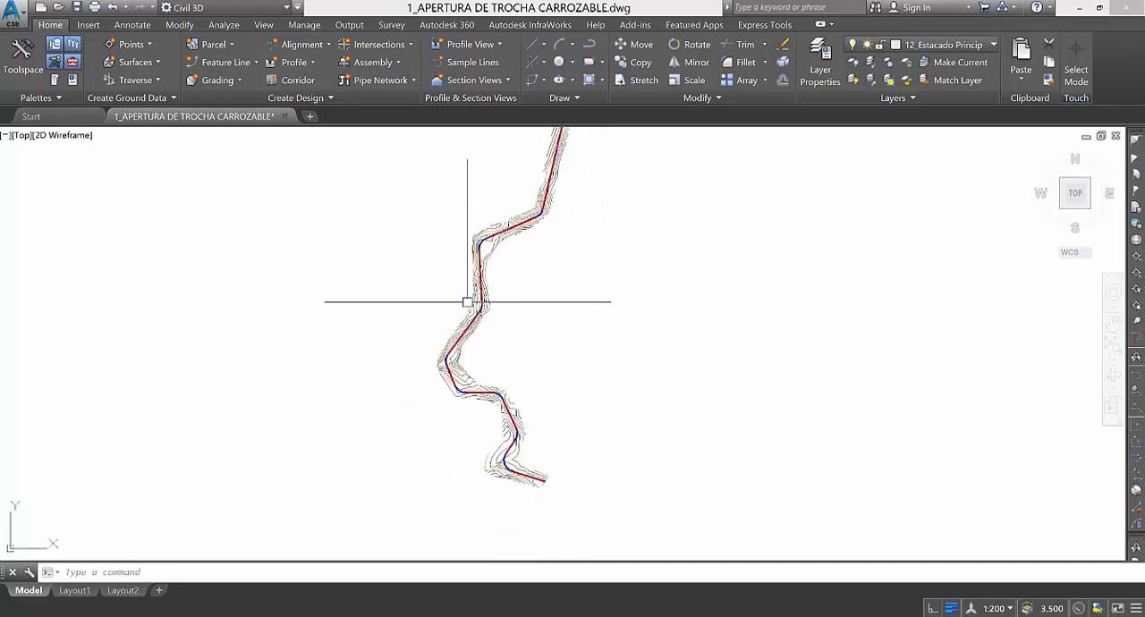
scroll(478, 384, "up", 10)
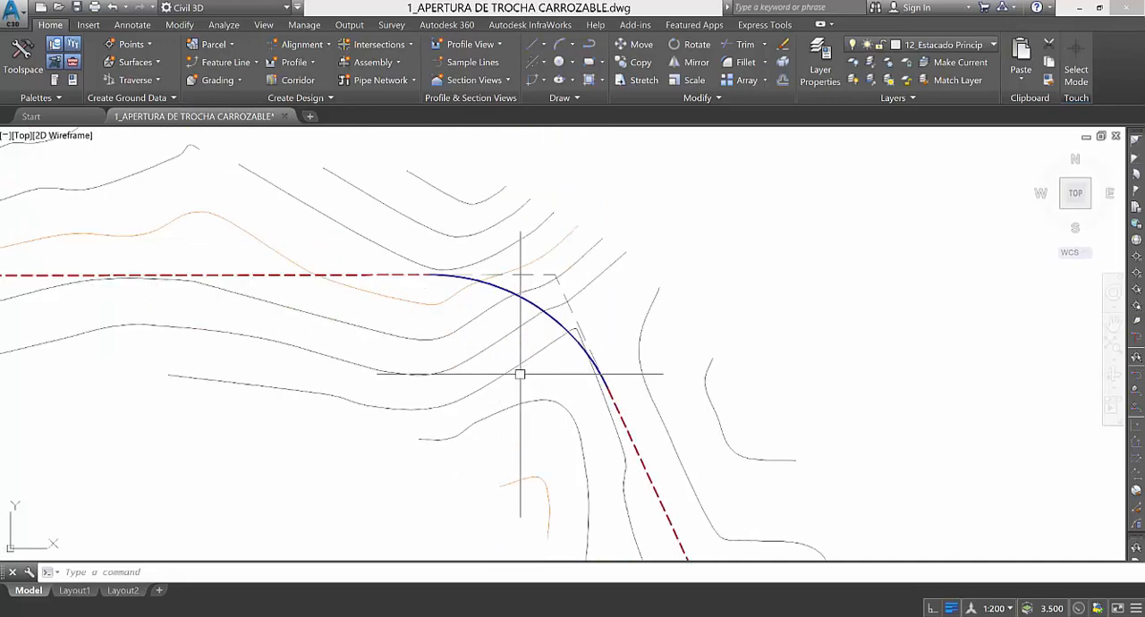
scroll(520, 374, "down", 5)
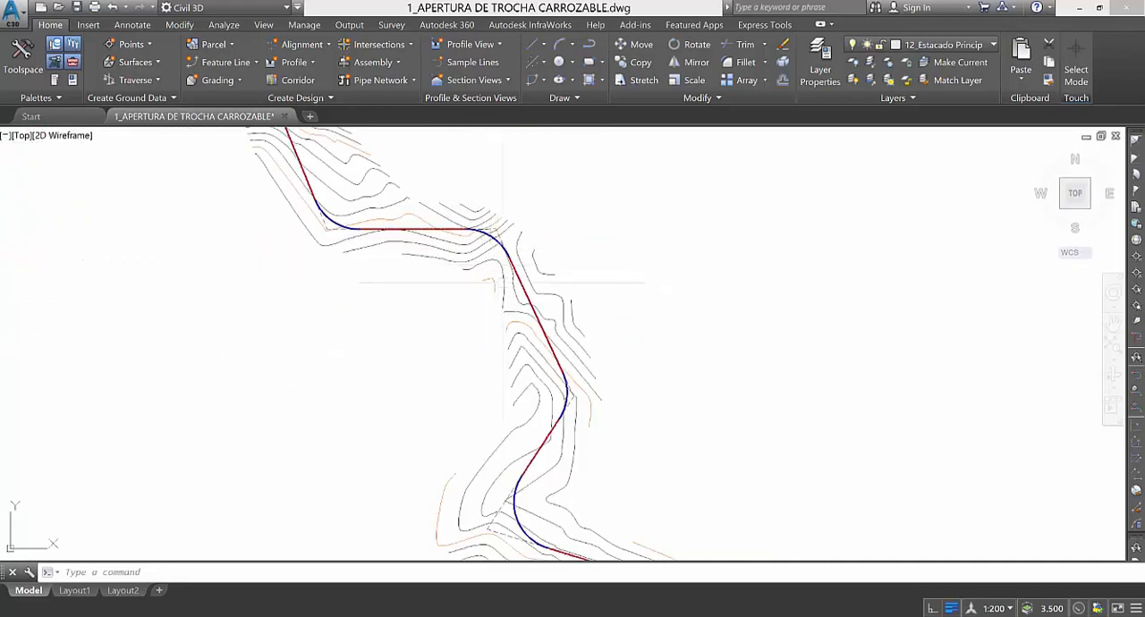
scroll(550, 376, "up", 5)
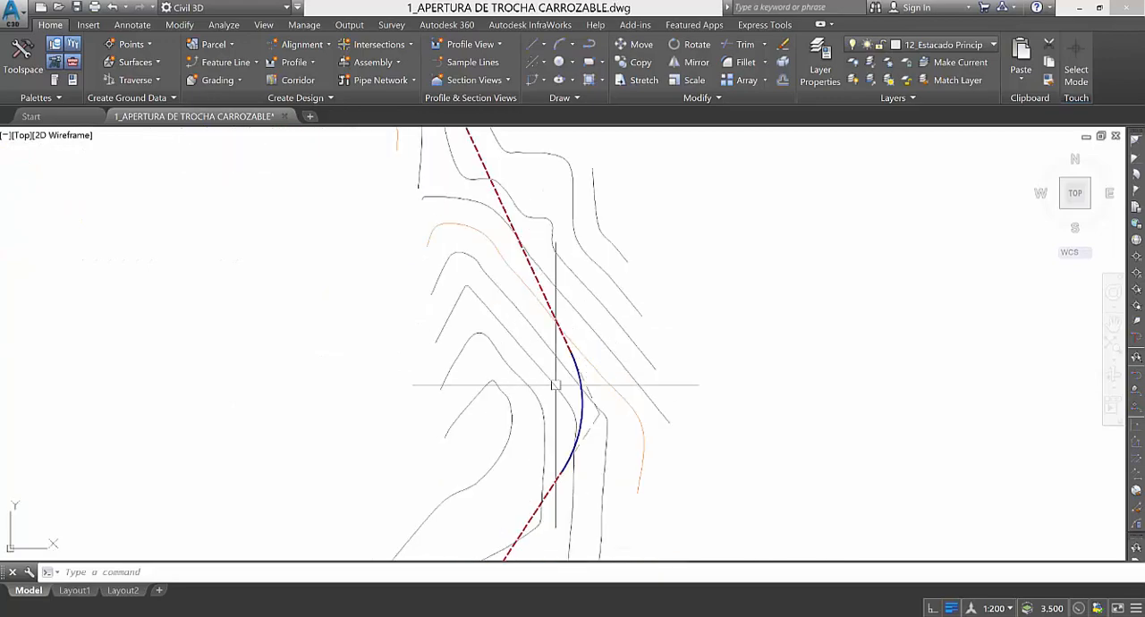
scroll(561, 377, "down", 4)
scroll(560, 349, "up", 4)
scroll(560, 349, "down", 3)
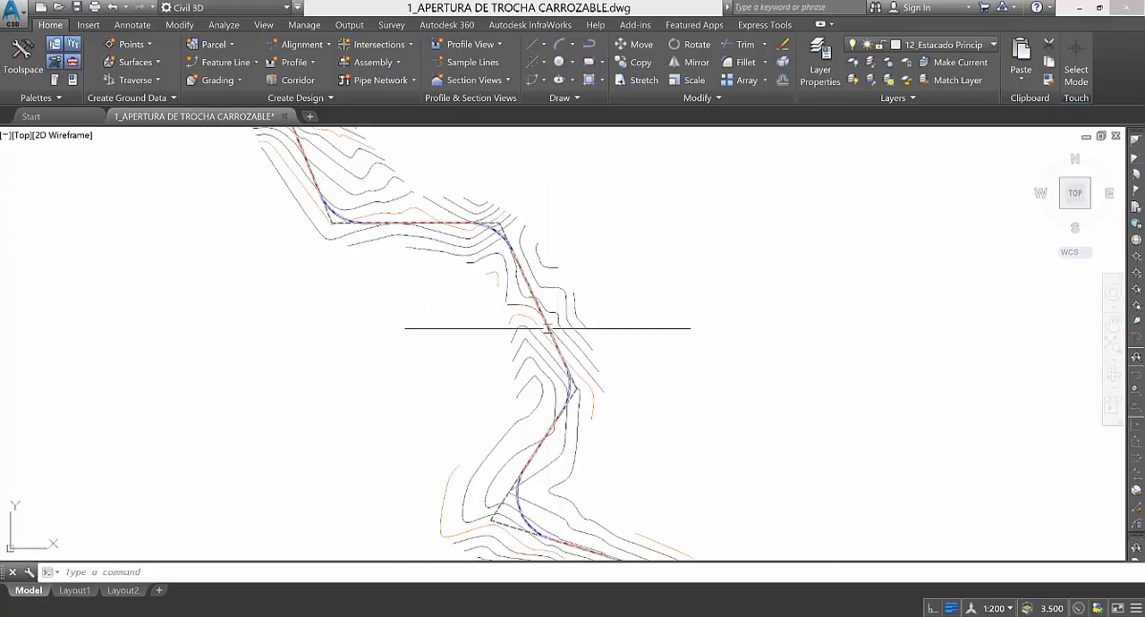
scroll(458, 223, "up", 3)
scroll(458, 223, "up", 4)
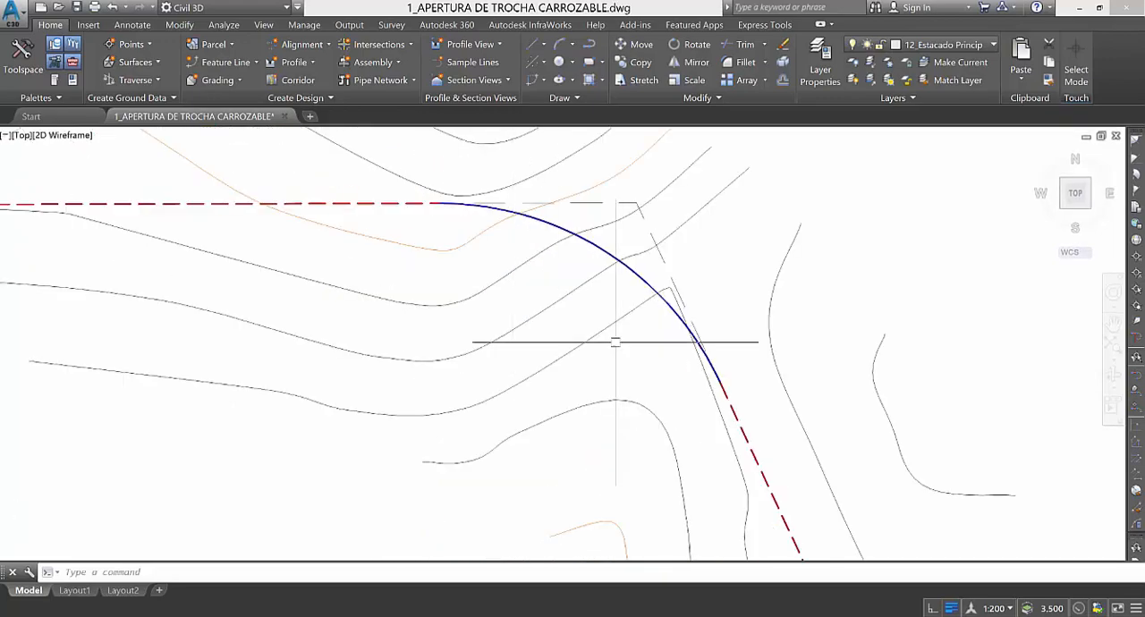
scroll(614, 338, "down", 2)
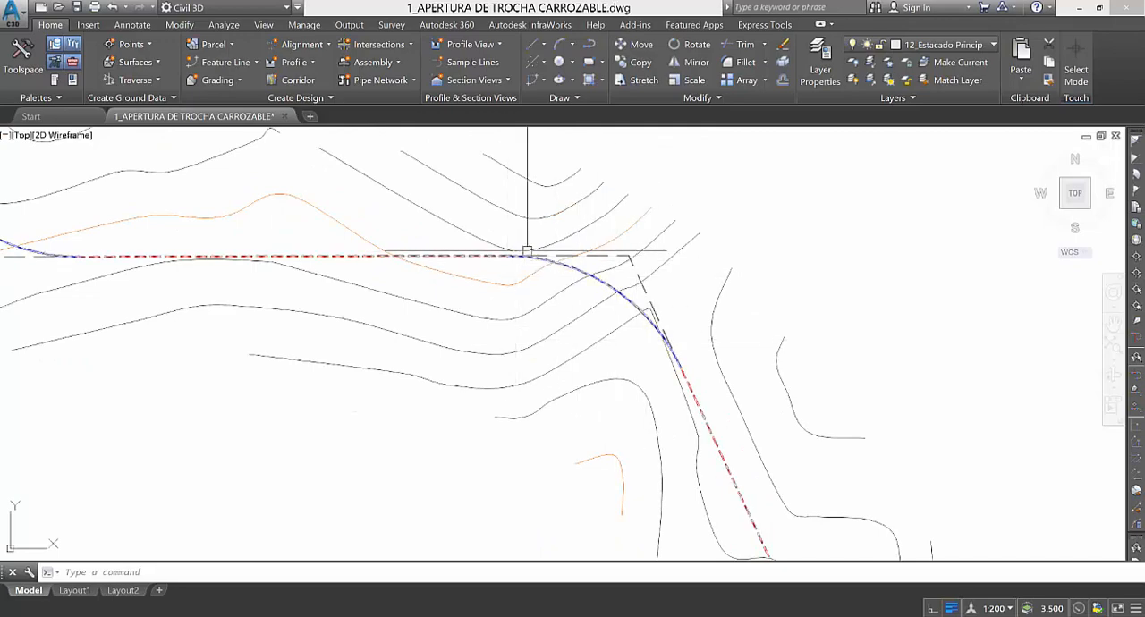
scroll(669, 375, "down", 3)
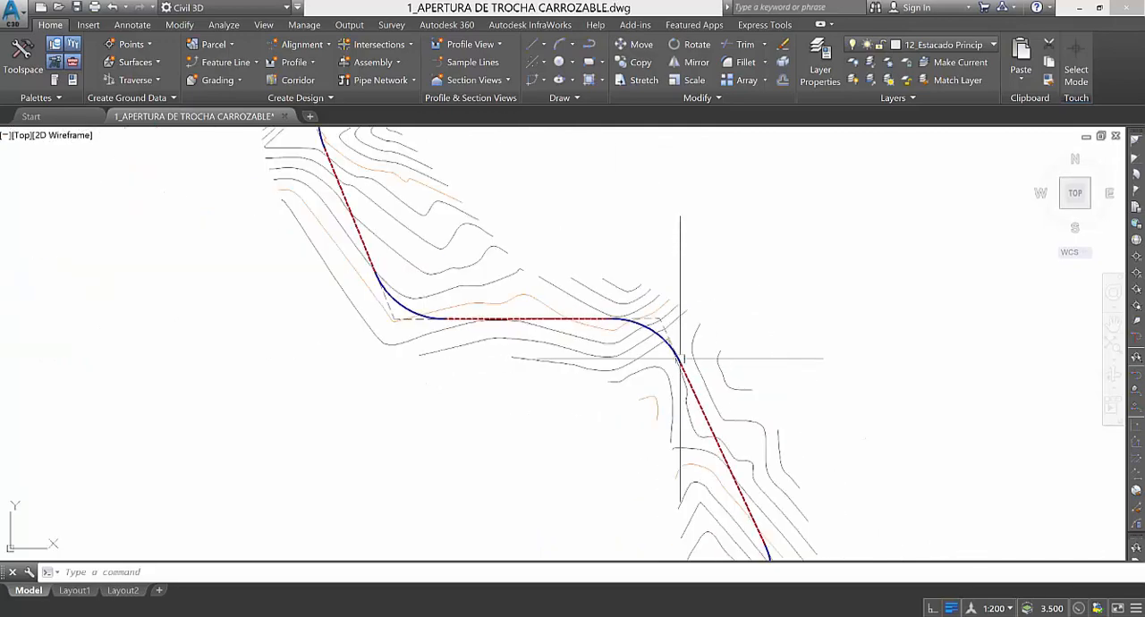
scroll(349, 371, "up", 3)
scroll(340, 332, "down", 6)
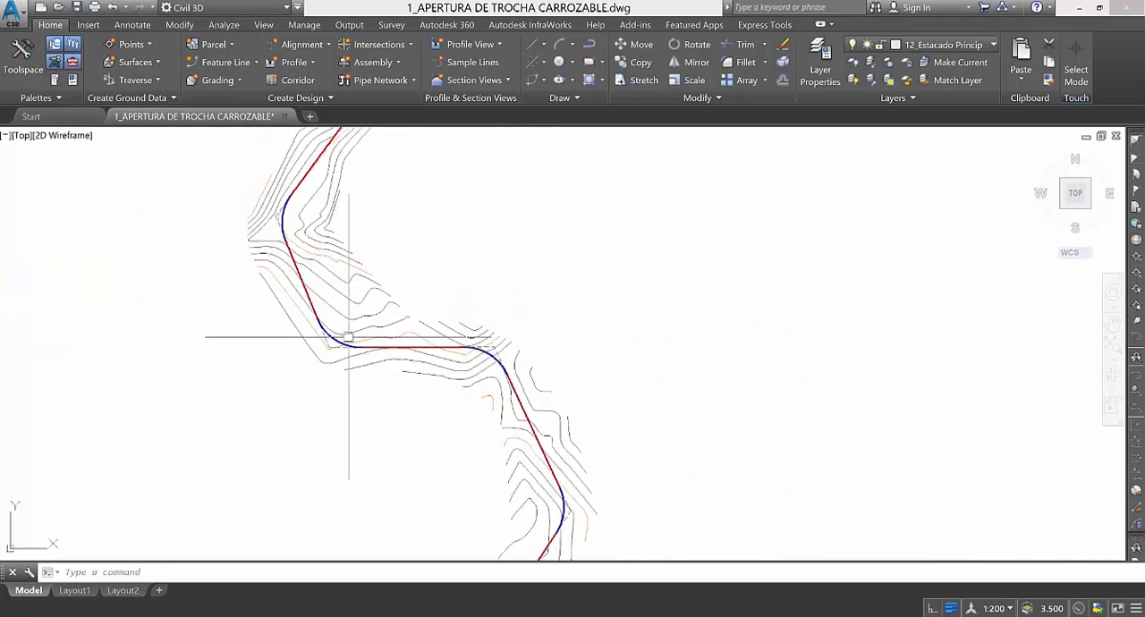
scroll(498, 319, "down", 3)
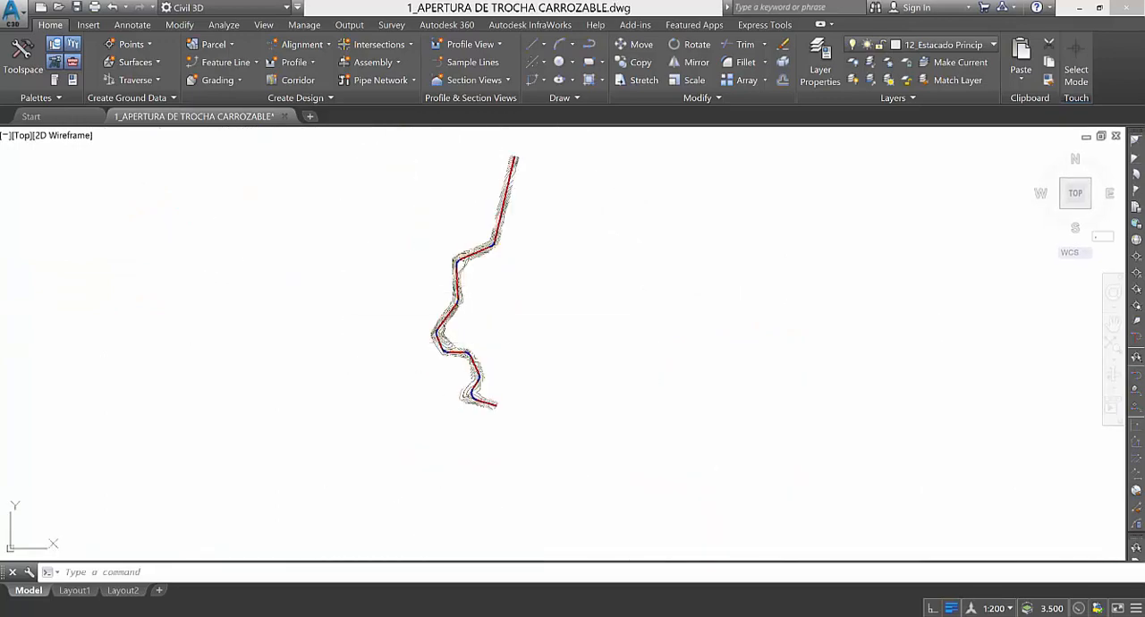
Examine the alignment's northern bends, its middle curves and its overall course through the contour strip.
scroll(496, 389, "up", 6)
scroll(496, 389, "up", 4)
scroll(536, 358, "down", 6)
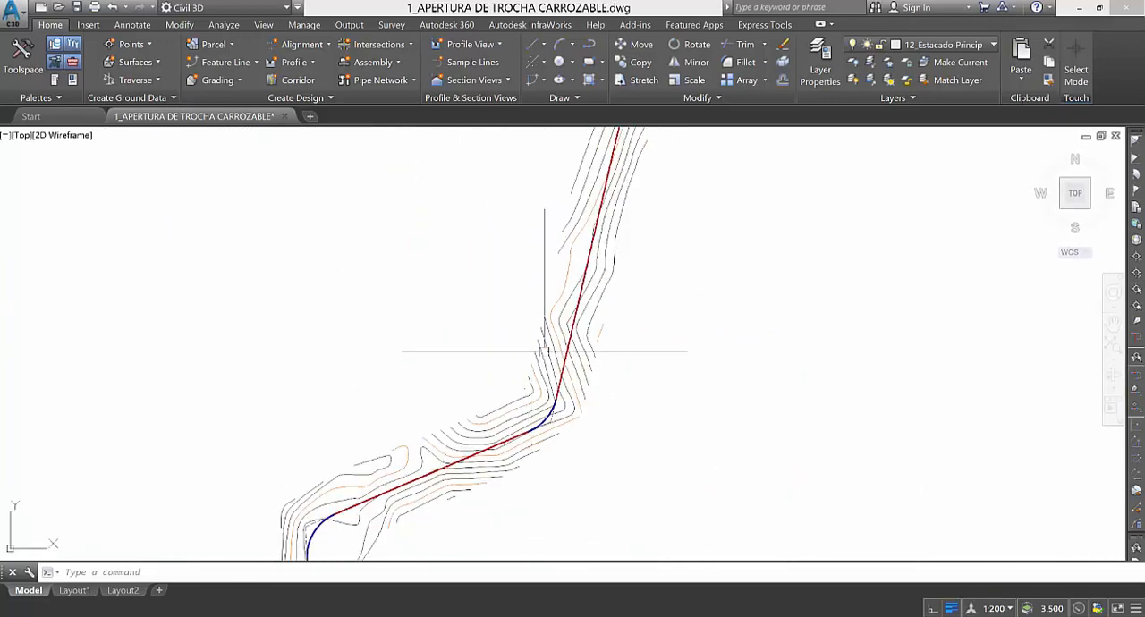
scroll(528, 353, "up", 2)
scroll(528, 352, "up", 2)
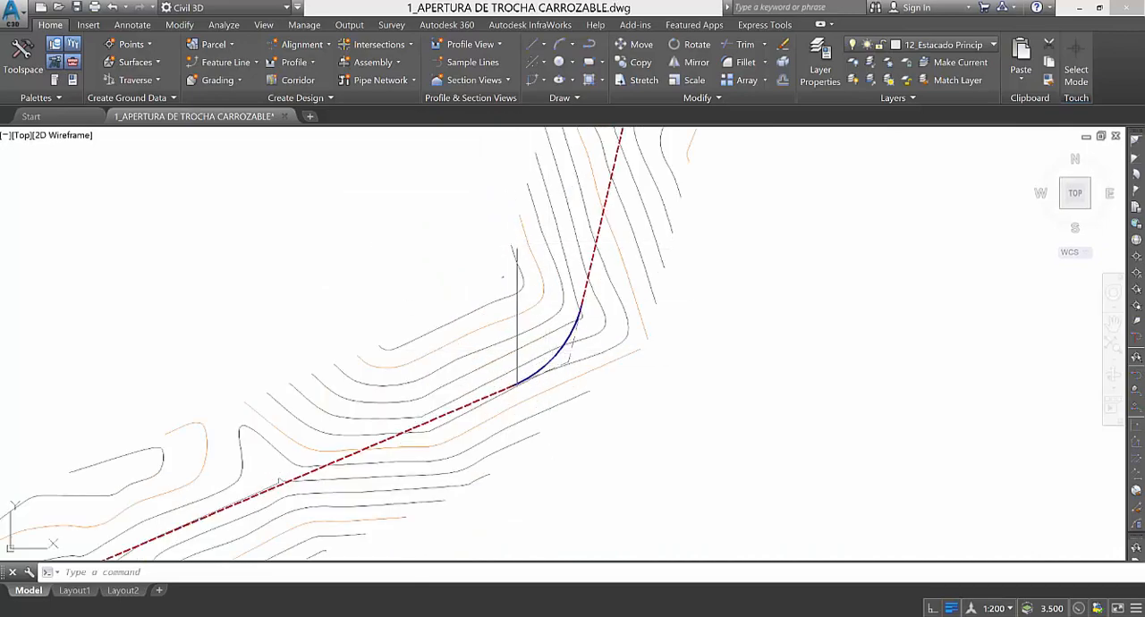
scroll(524, 340, "down", 5)
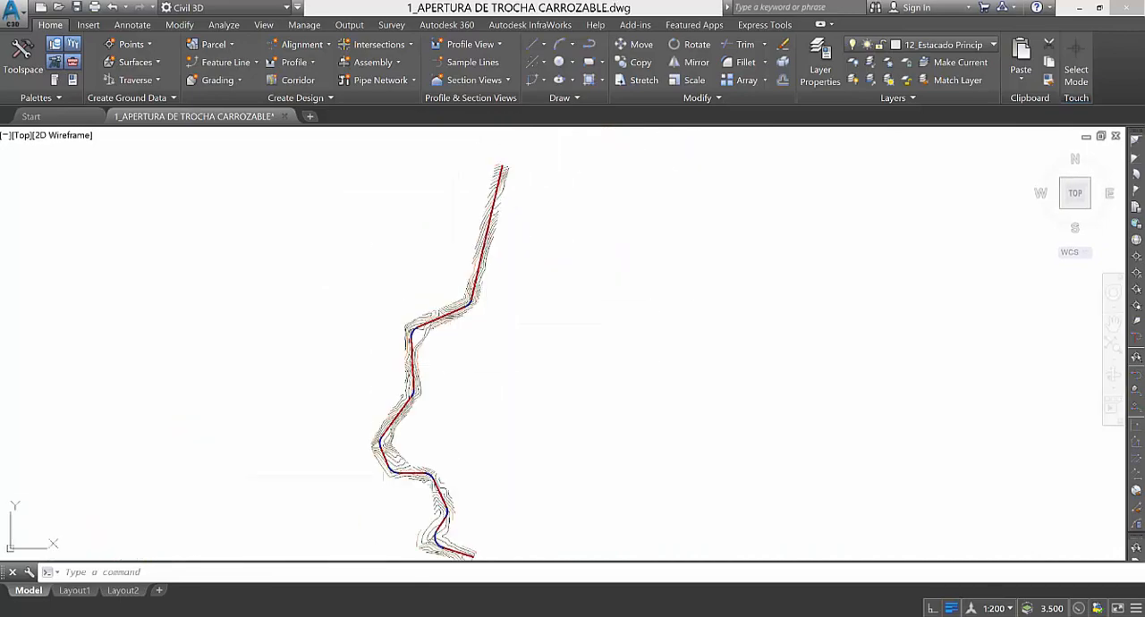
scroll(398, 456, "up", 4)
scroll(399, 451, "up", 3)
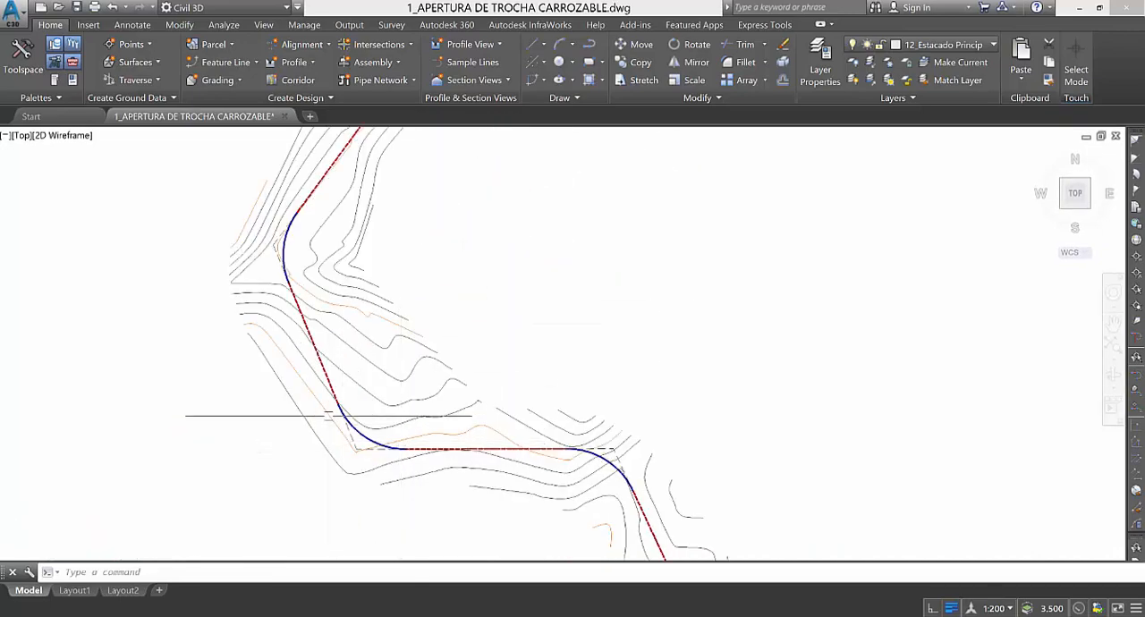
scroll(358, 414, "down", 4)
scroll(445, 392, "down", 3)
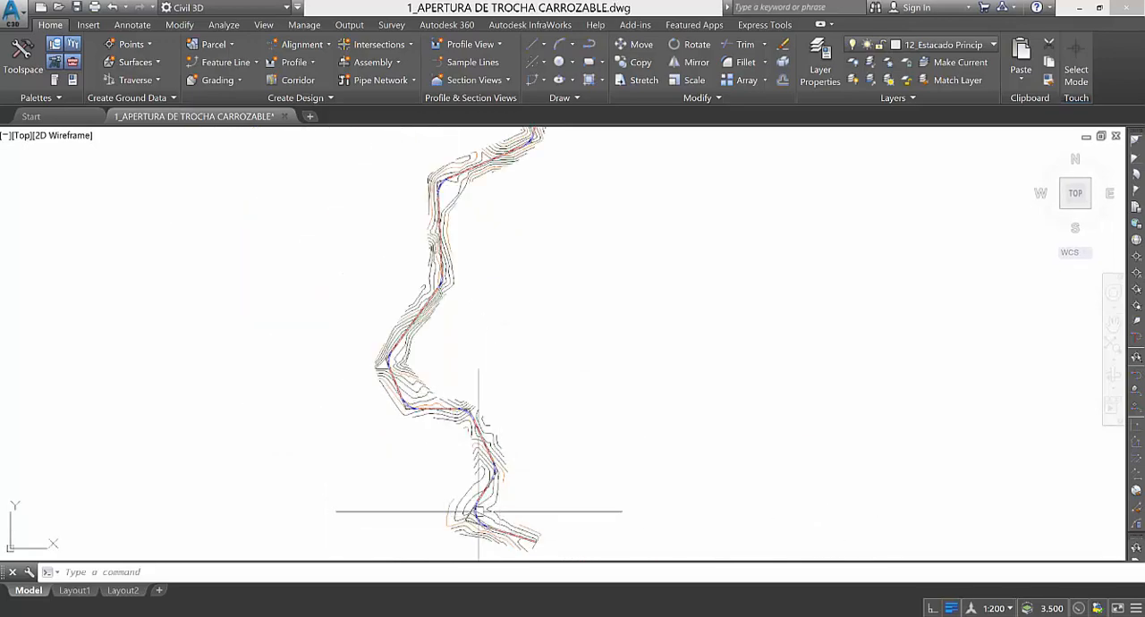
scroll(460, 418, "up", 2)
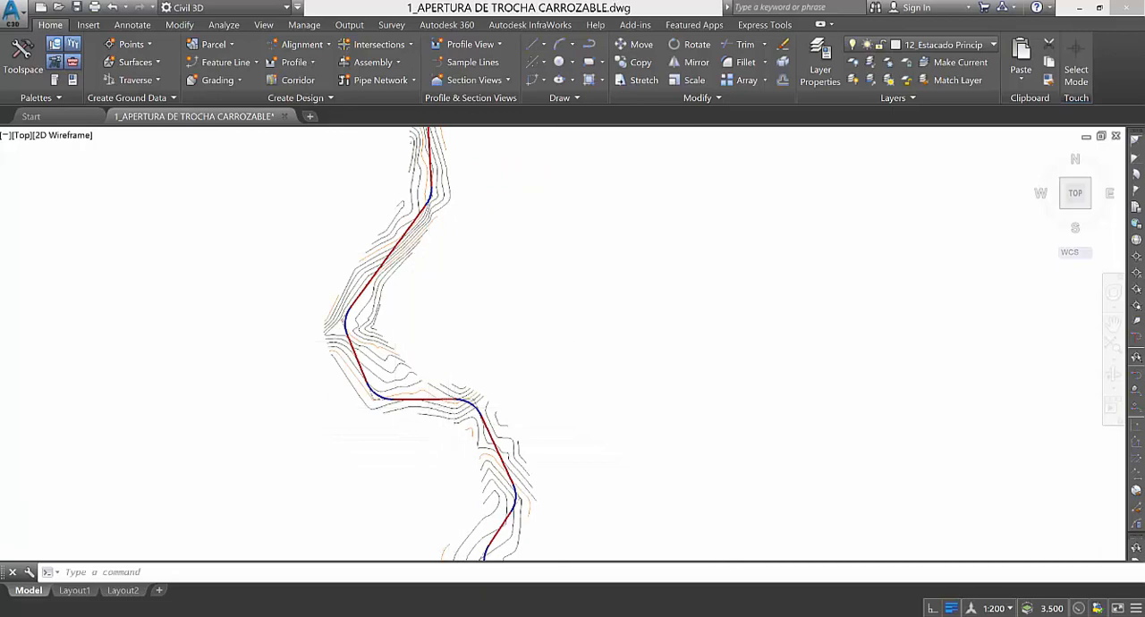
scroll(403, 340, "down", 2)
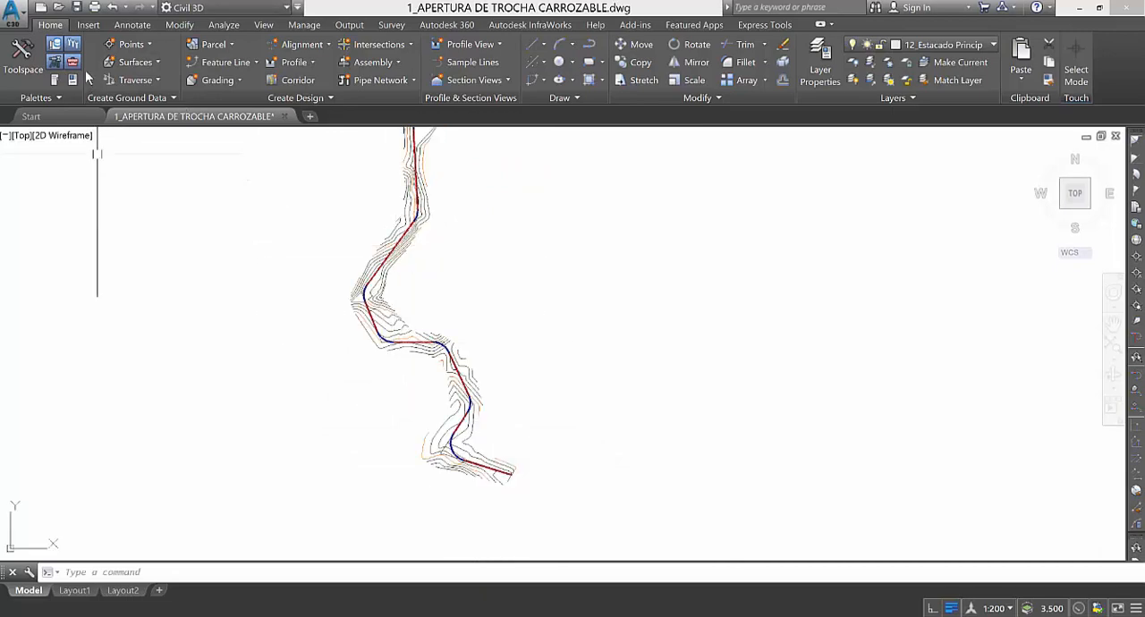
Open Add Labels and set the feature to Alignment with the Multiple Segment label type.
left_click(131, 30)
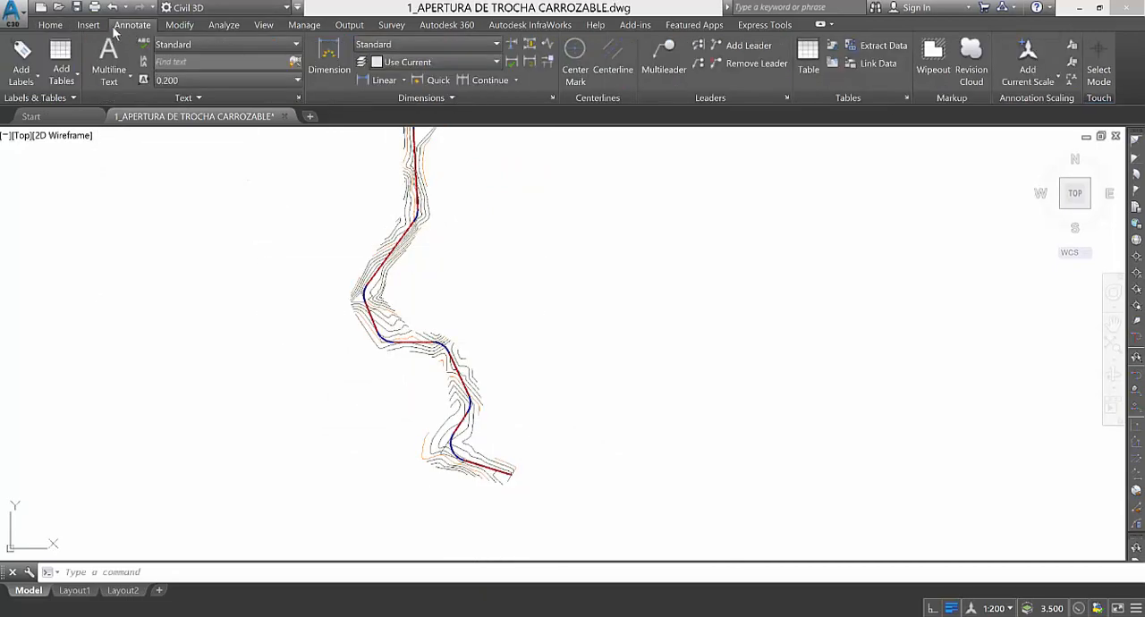
left_click(21, 54)
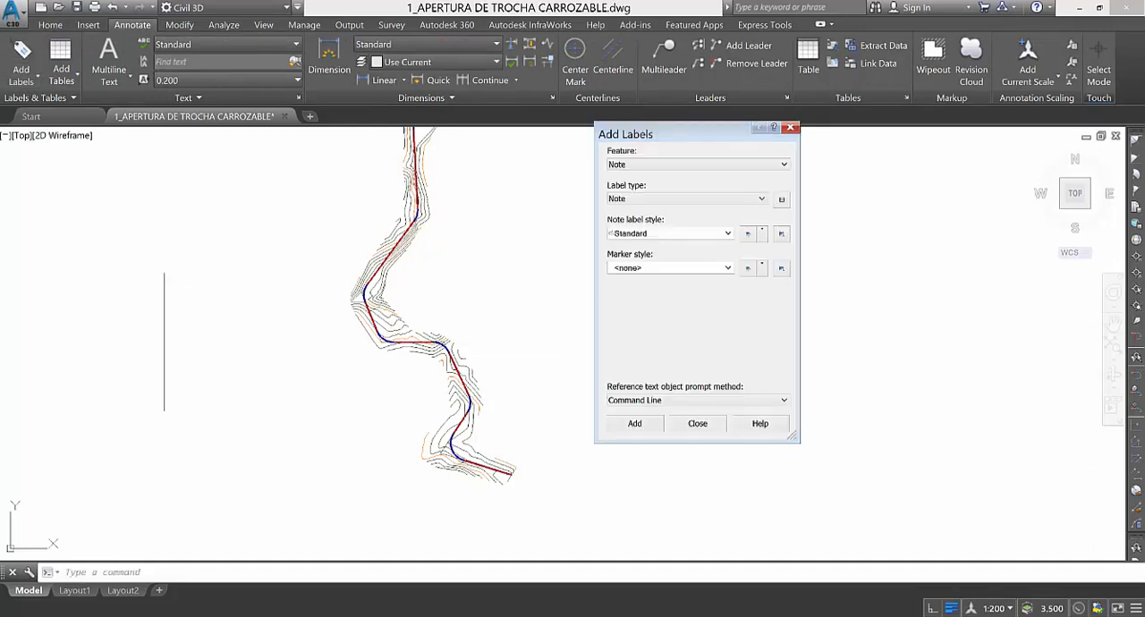
left_click(640, 165)
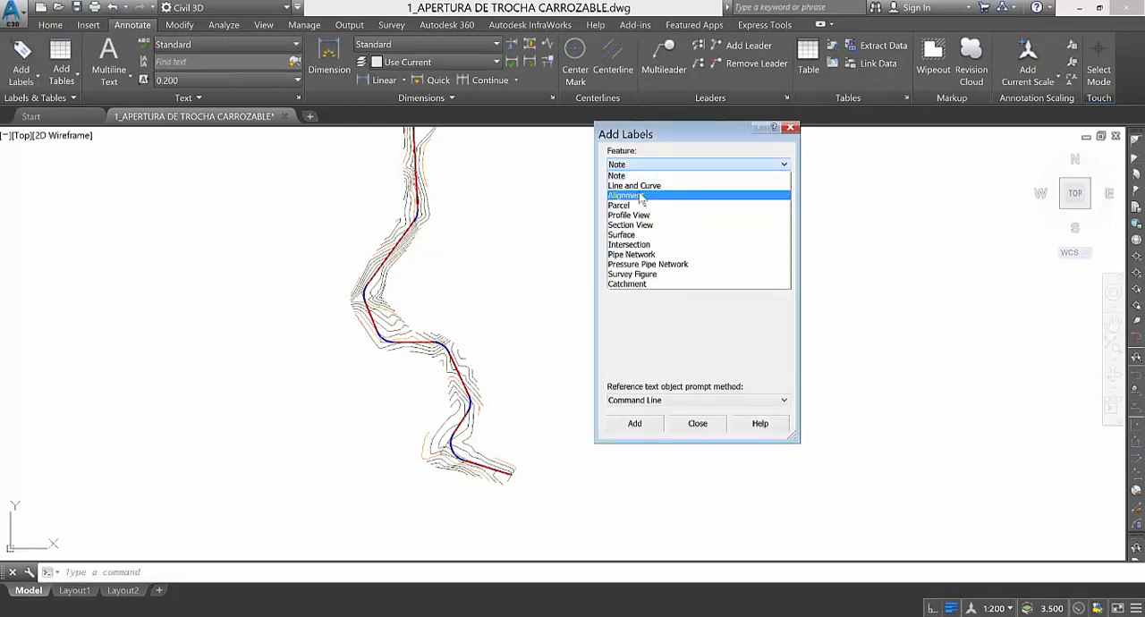
left_click(640, 196)
left_click(653, 198)
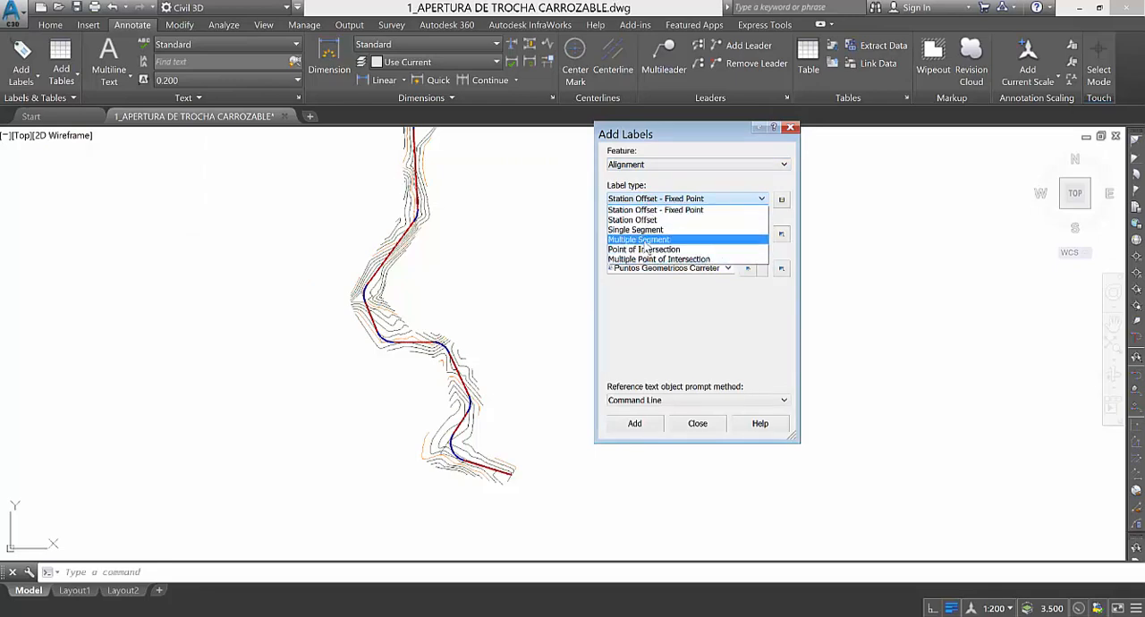
left_click(638, 240)
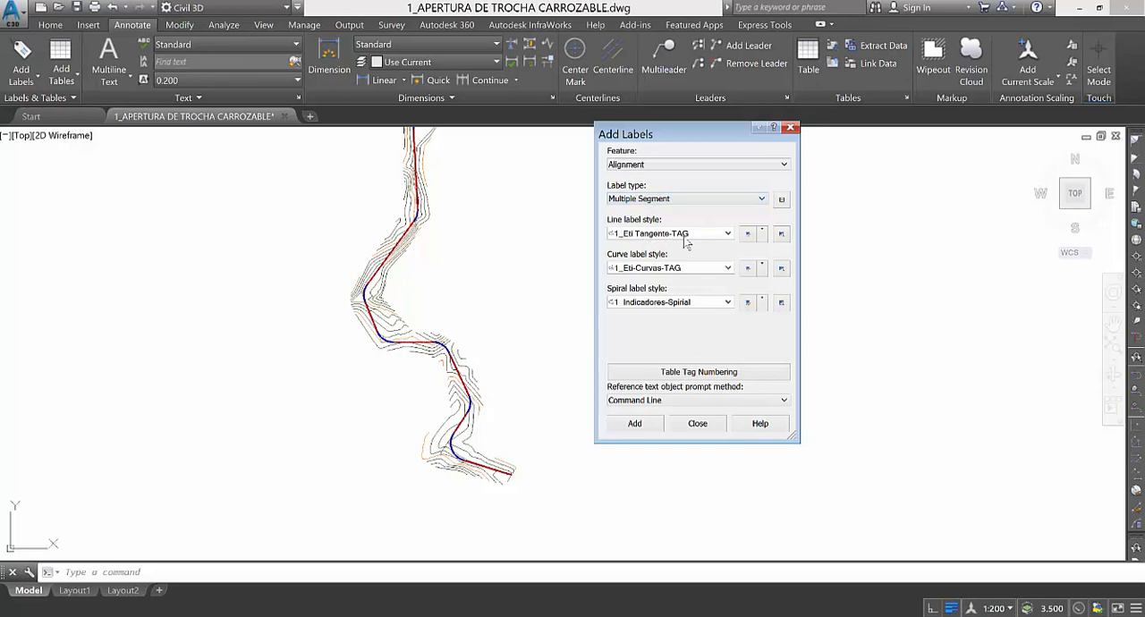
Use 1_Eti Tangente-TAG as the line label style and 1_Eti-Curvas-TAG as the curve label style.
left_click(682, 237)
left_click(680, 238)
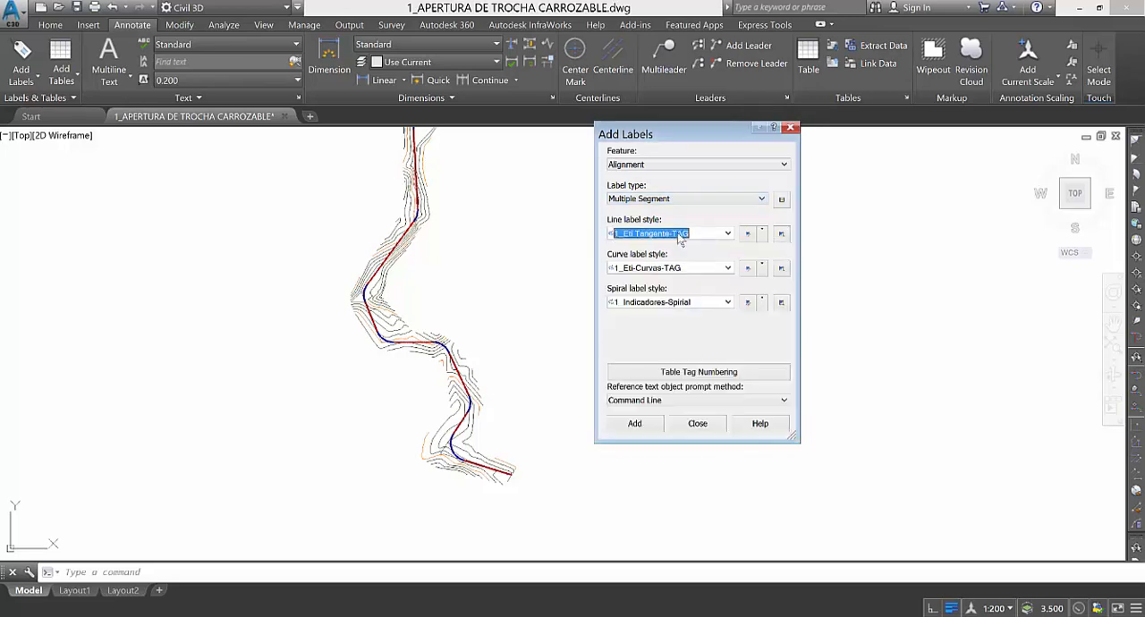
left_click(685, 269)
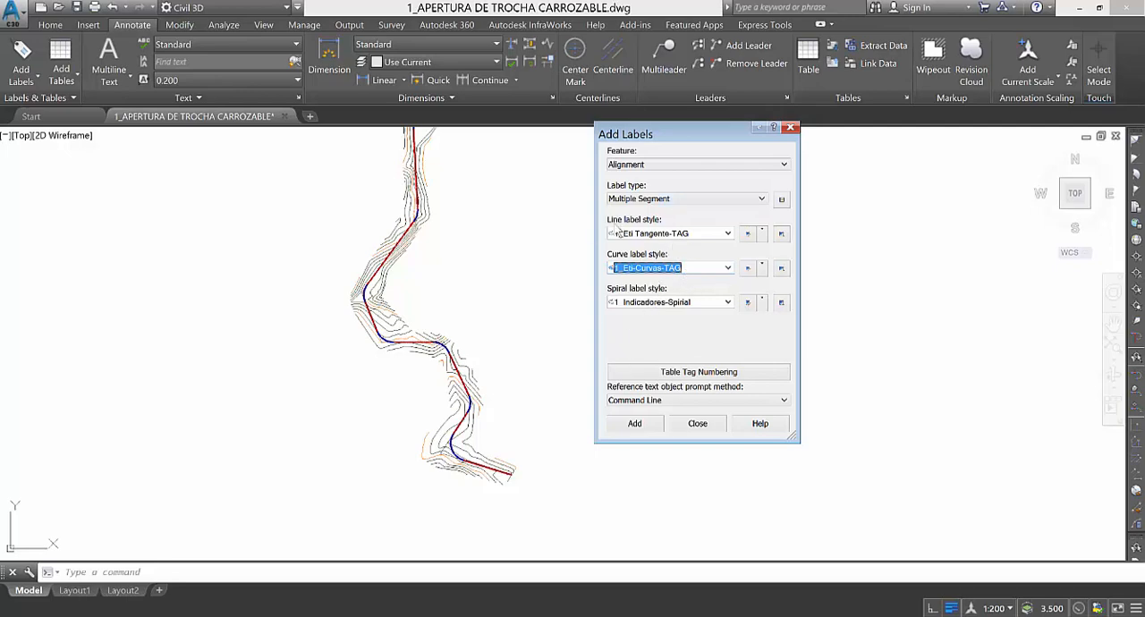
left_click(699, 240)
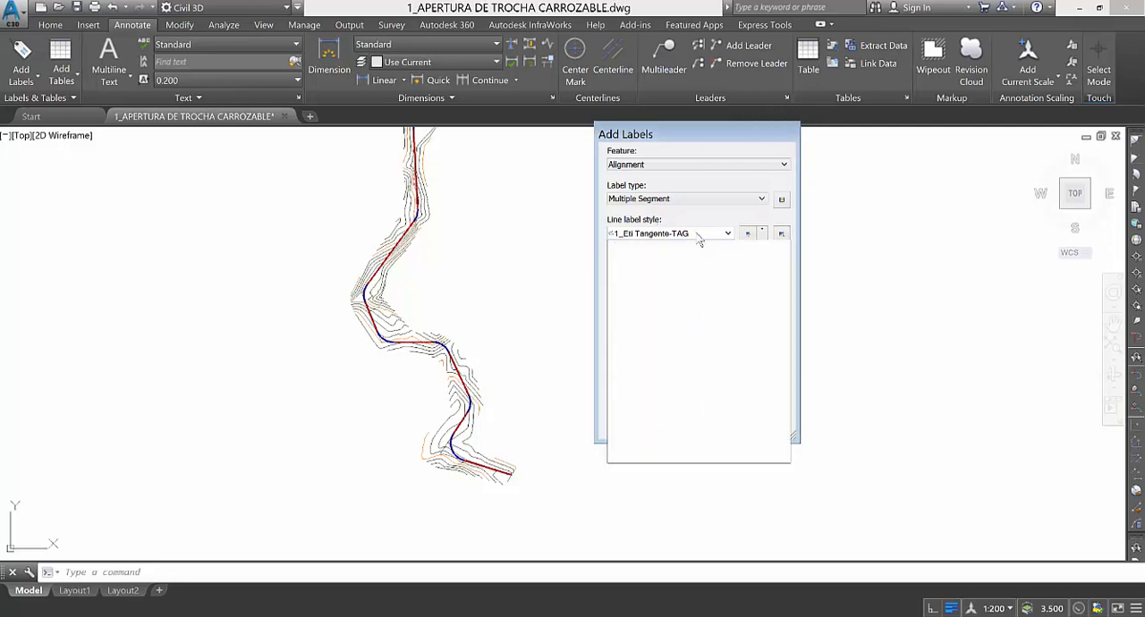
left_click(714, 237)
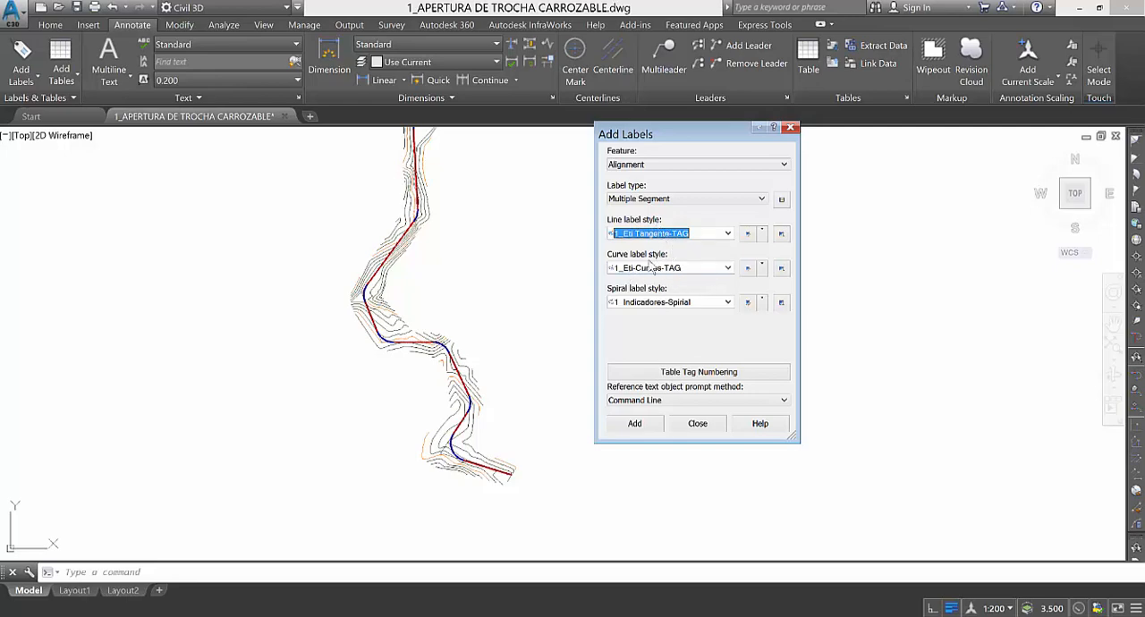
Add the multiple segment labels to the road alignment and inspect the tags on its southern tangents and curve.
left_click(634, 423)
scroll(495, 436, "up", 6)
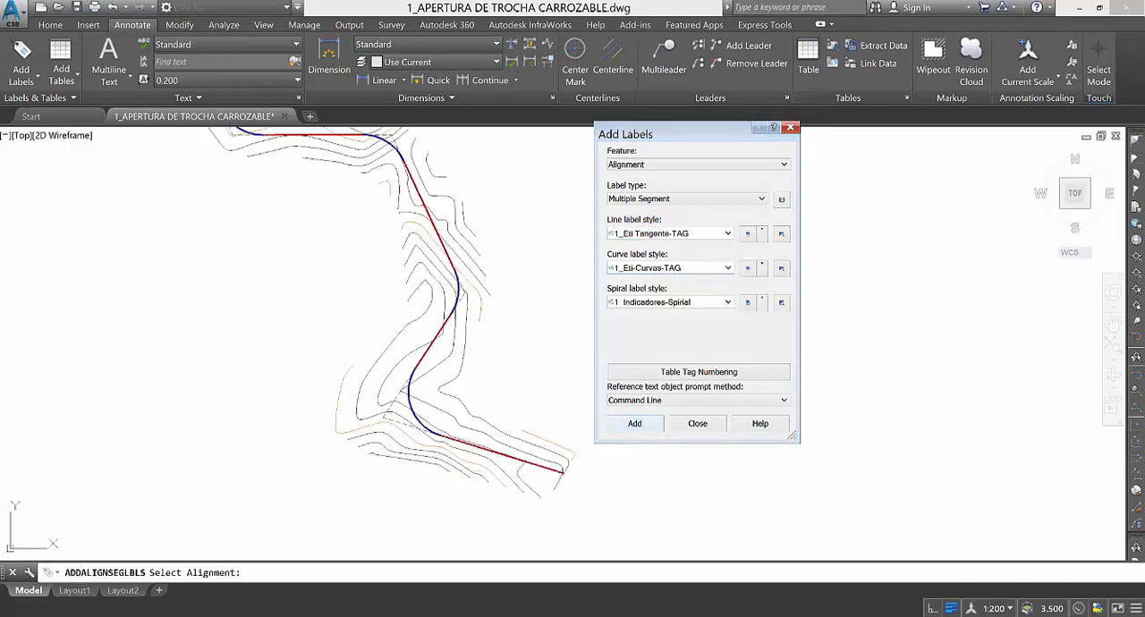
left_click(494, 435)
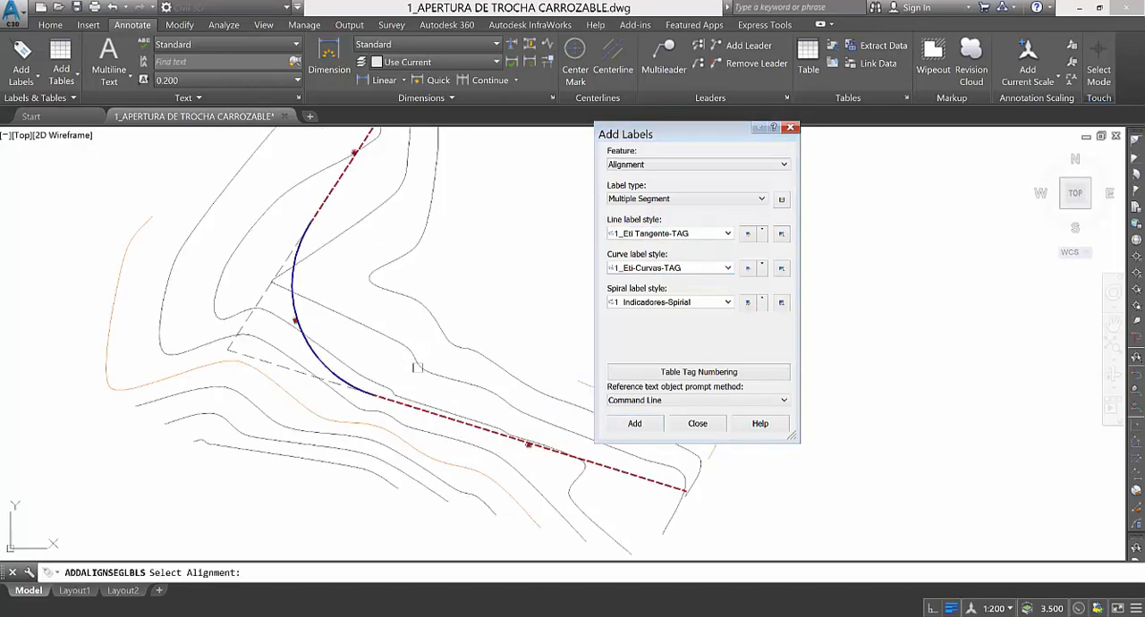
scroll(463, 426, "up", 3)
scroll(463, 426, "down", 3)
scroll(462, 425, "up", 6)
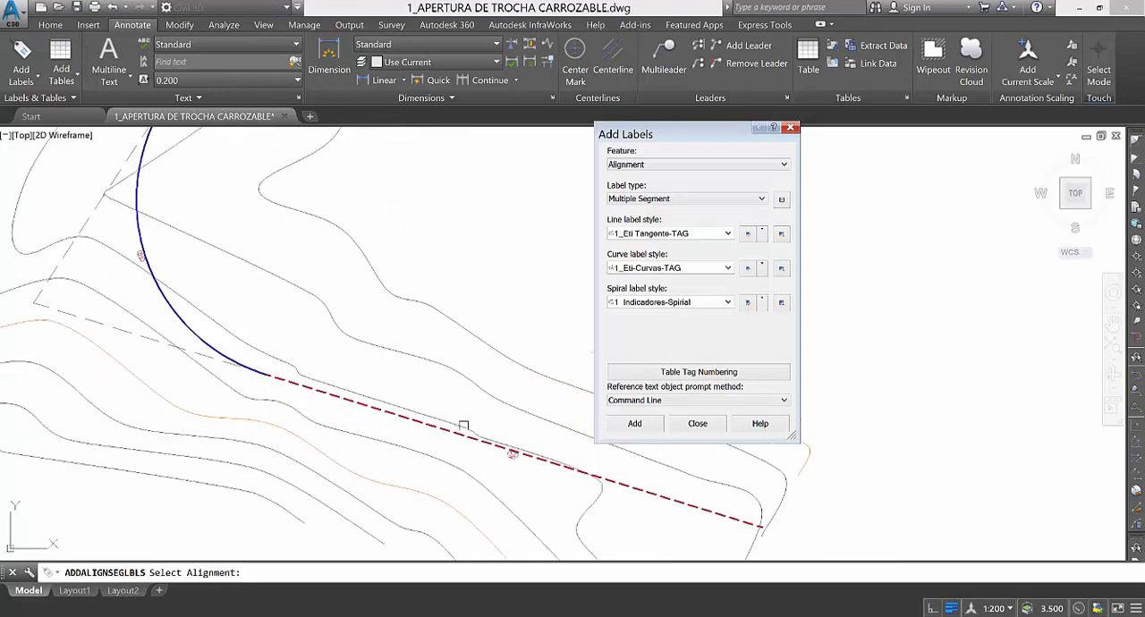
scroll(418, 438, "down", 4)
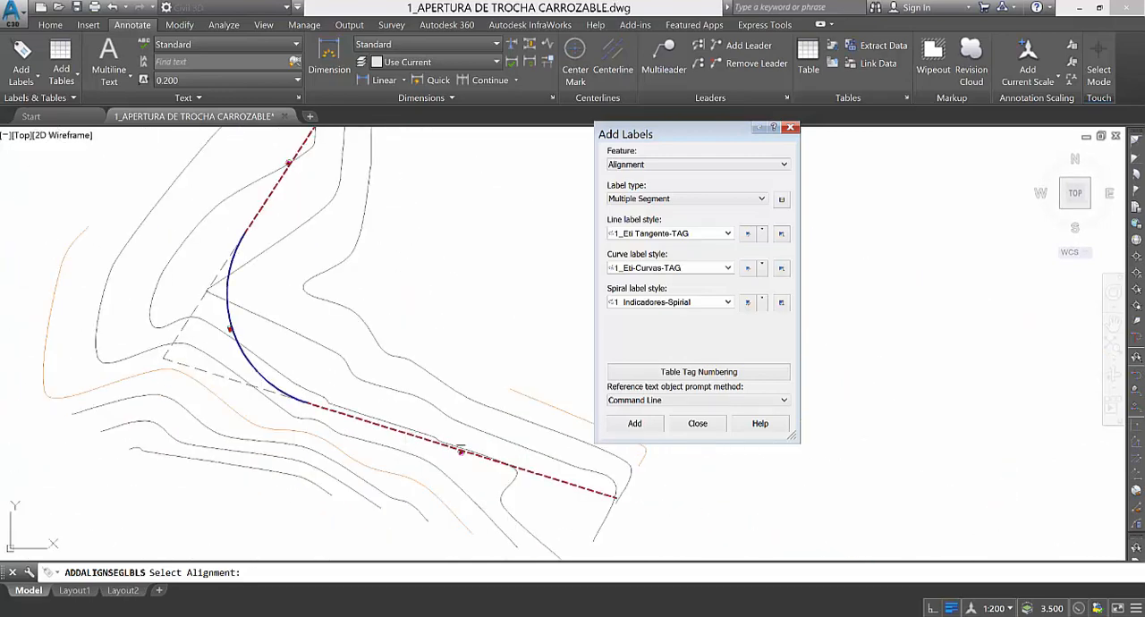
Close the Add Labels dialog and set the annotation scale to 1:500.
left_click(790, 127)
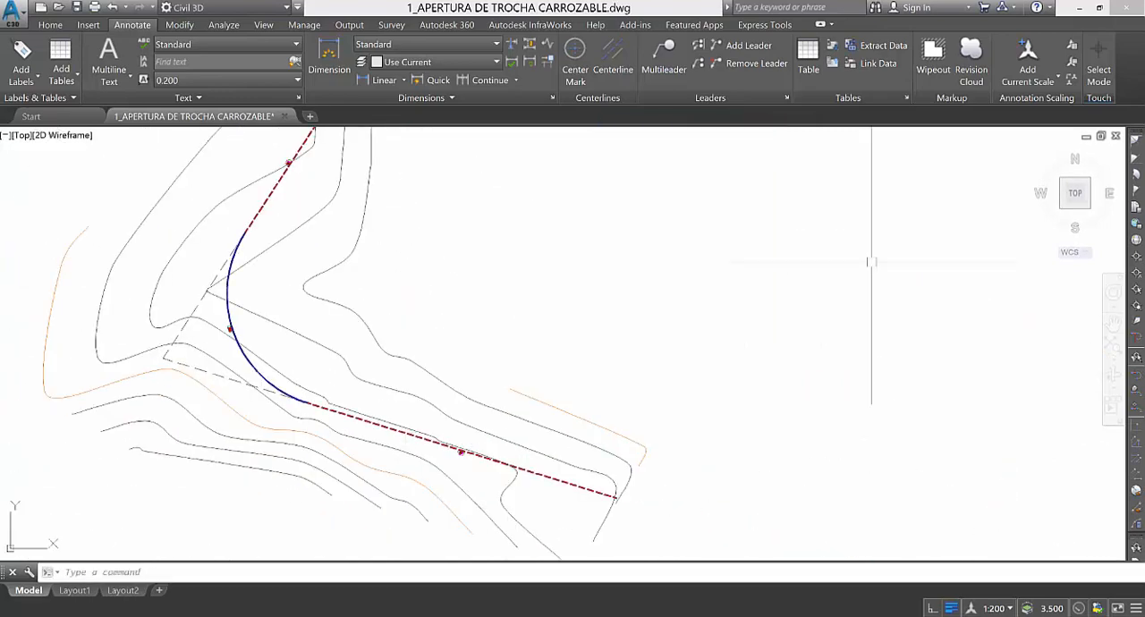
left_click(996, 609)
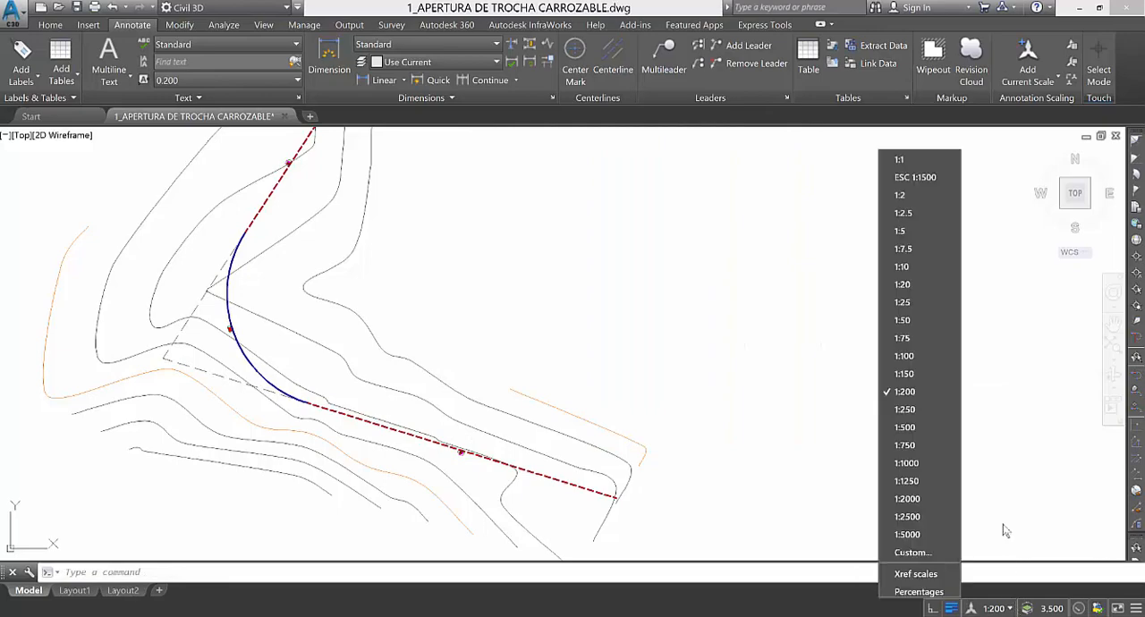
left_click(905, 428)
Examine the size and numbering of the tangent and curve tags from the alignment's southern end to its middle curves.
scroll(460, 453, "up", 3)
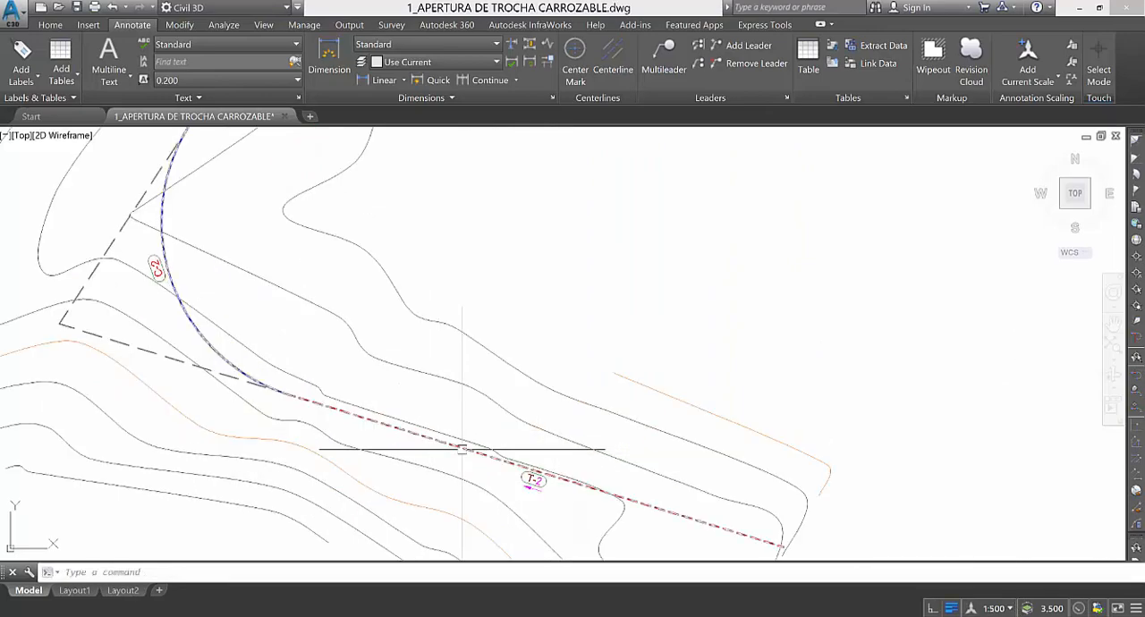
scroll(685, 430, "down", 3)
scroll(666, 477, "down", 4)
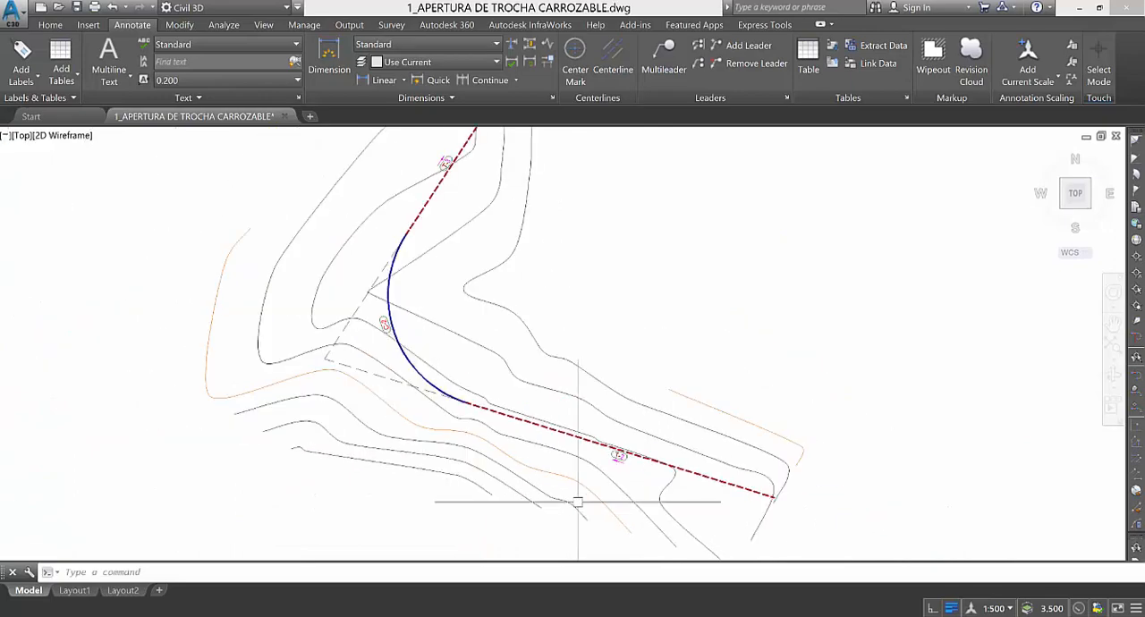
scroll(486, 223, "up", 6)
scroll(393, 327, "down", 4)
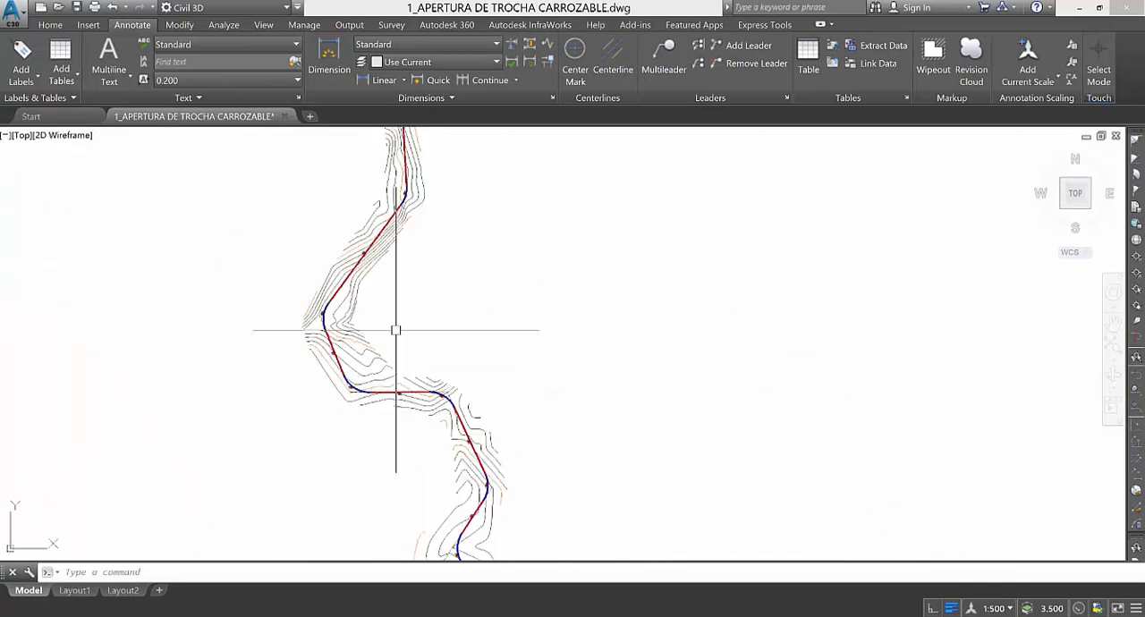
scroll(390, 227, "up", 5)
scroll(390, 226, "down", 4)
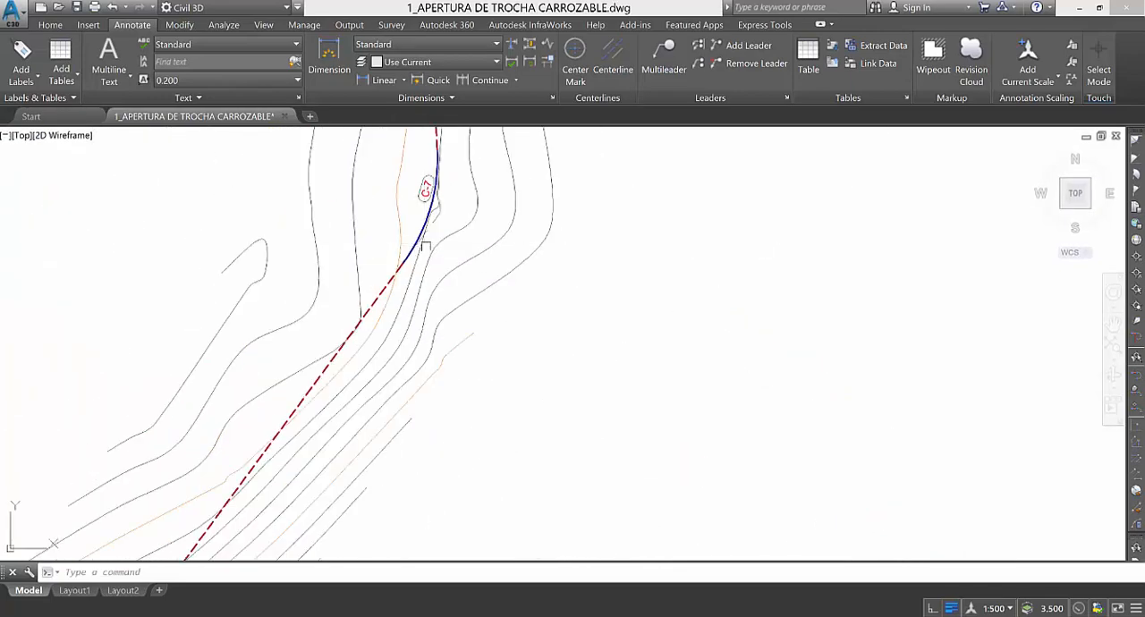
scroll(498, 493, "up", 1)
scroll(498, 493, "up", 6)
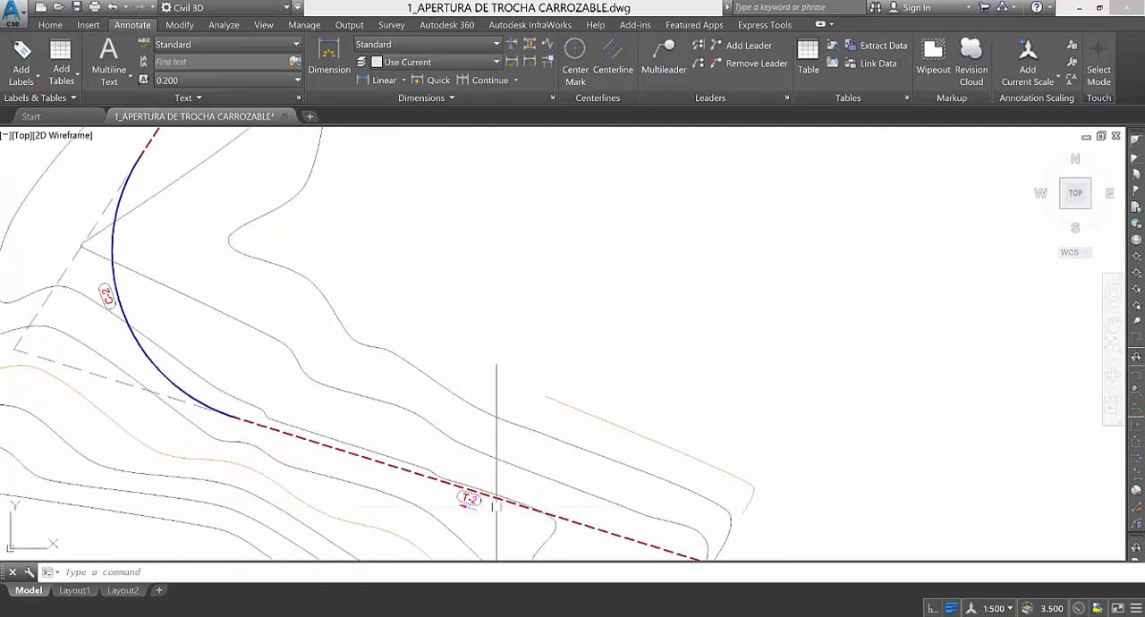
scroll(511, 461, "down", 4)
scroll(519, 439, "up", 3)
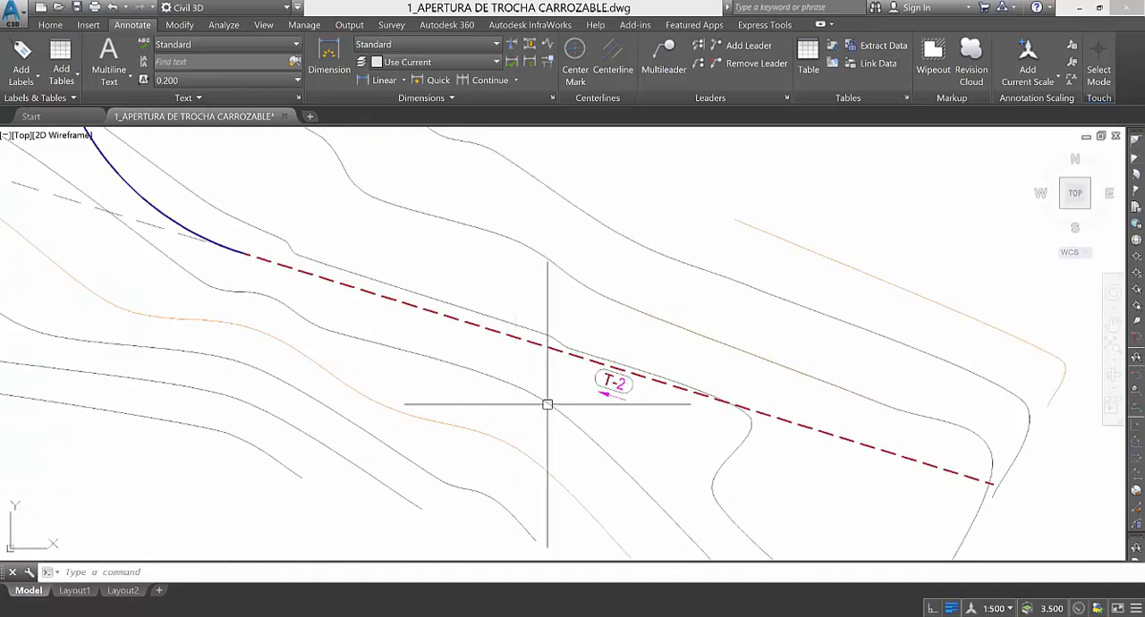
Select the alignment to check the tags on its southernmost tangent and curve, clear the selection and inspect the tangent's tag number.
left_click(467, 322)
scroll(617, 458, "down", 4)
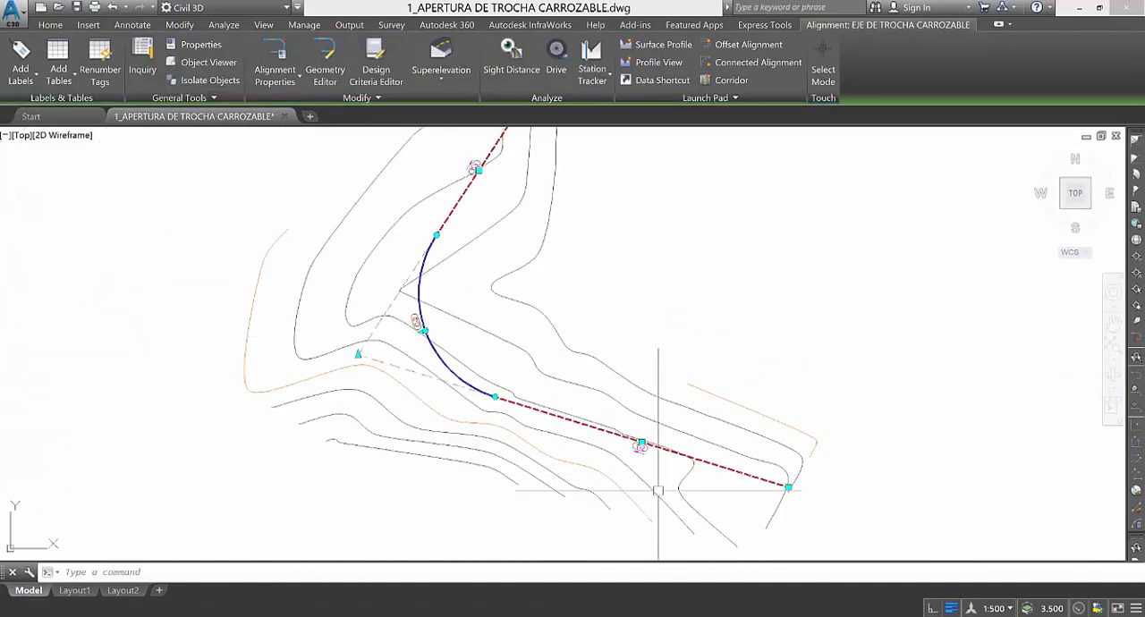
scroll(635, 455, "up", 6)
scroll(690, 481, "down", 5)
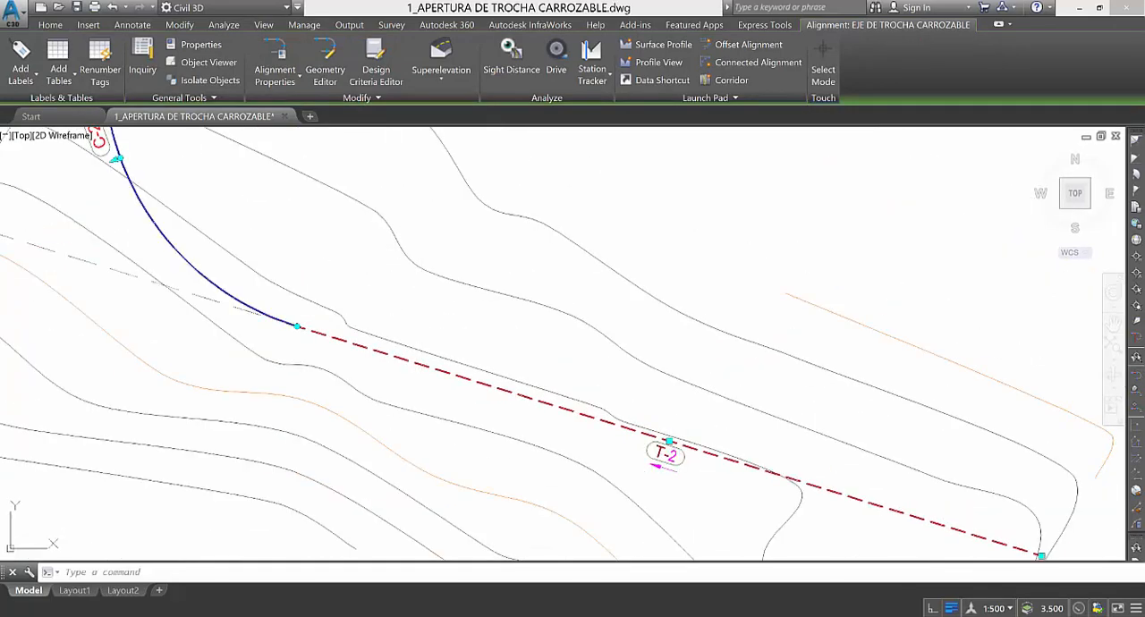
scroll(384, 383, "up", 7)
scroll(298, 294, "down", 6)
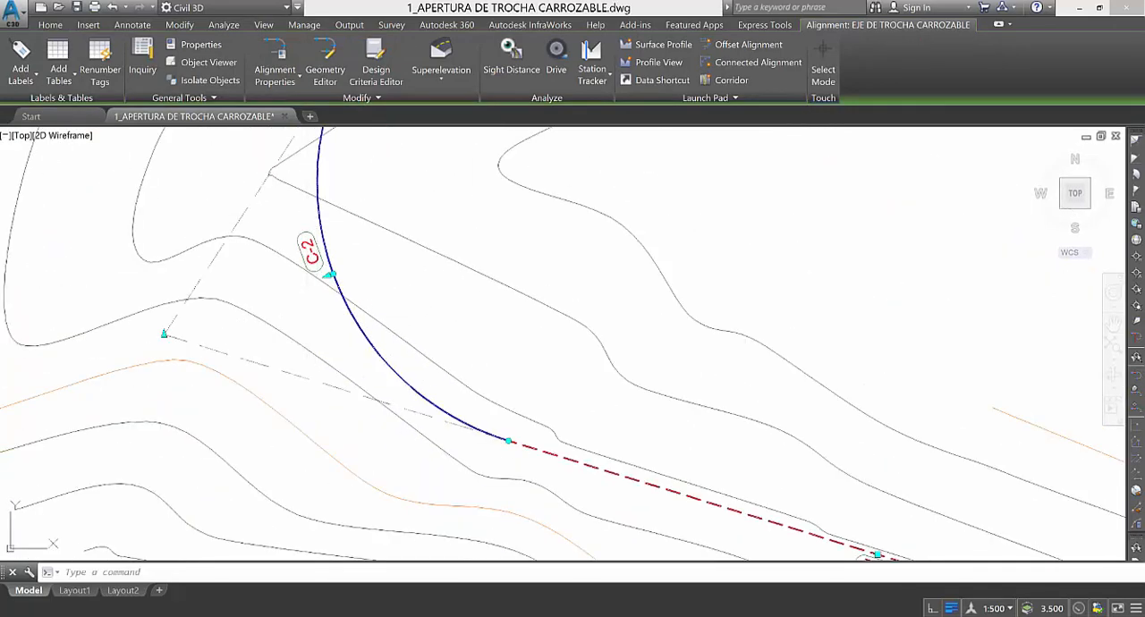
key("Escape")
scroll(357, 318, "up", 5)
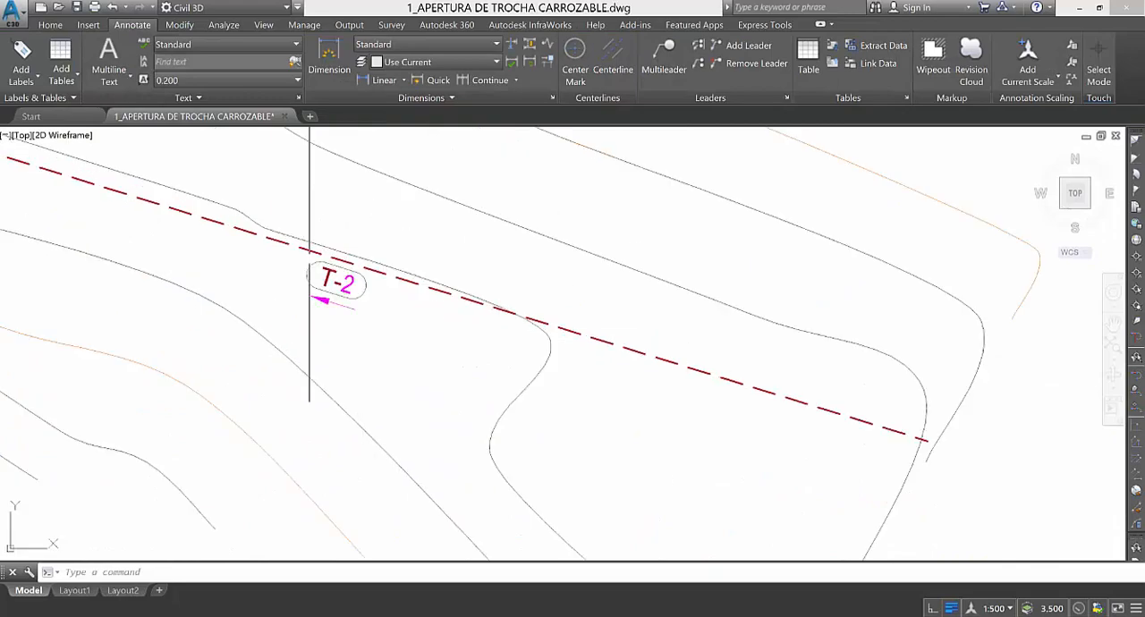
scroll(488, 349, "down", 1)
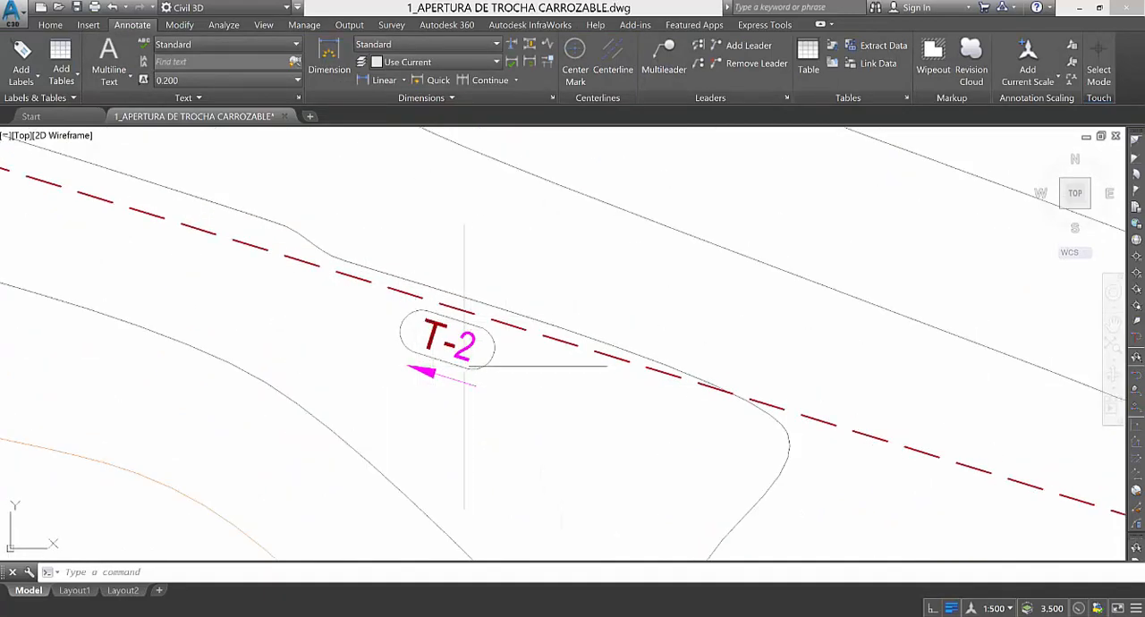
scroll(465, 354, "down", 3)
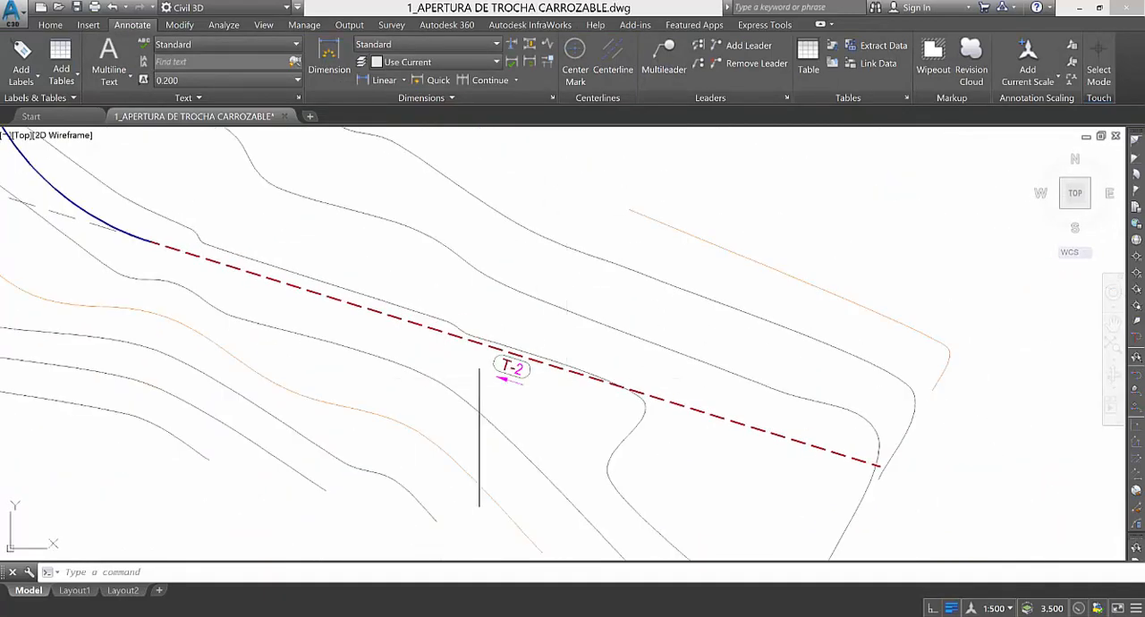
scroll(488, 362, "up", 3)
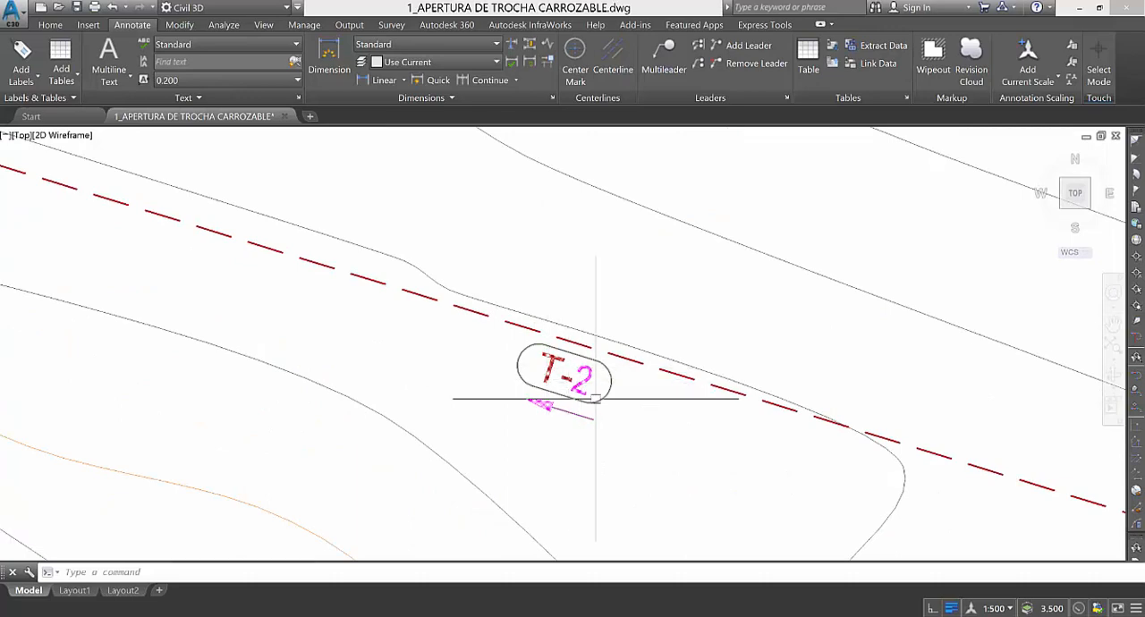
scroll(600, 398, "down", 4)
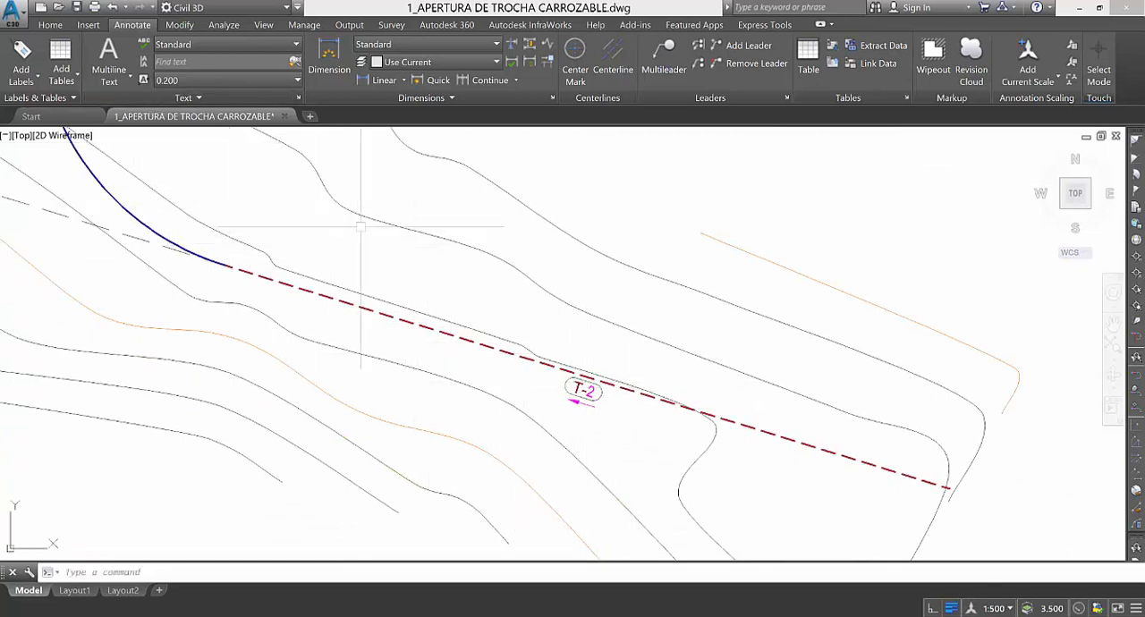
Start Renumber Tags from the alignment and accept table tag renumbering with starting numbers and increments of 1 for lines and curves.
left_click(427, 314)
left_click(401, 316)
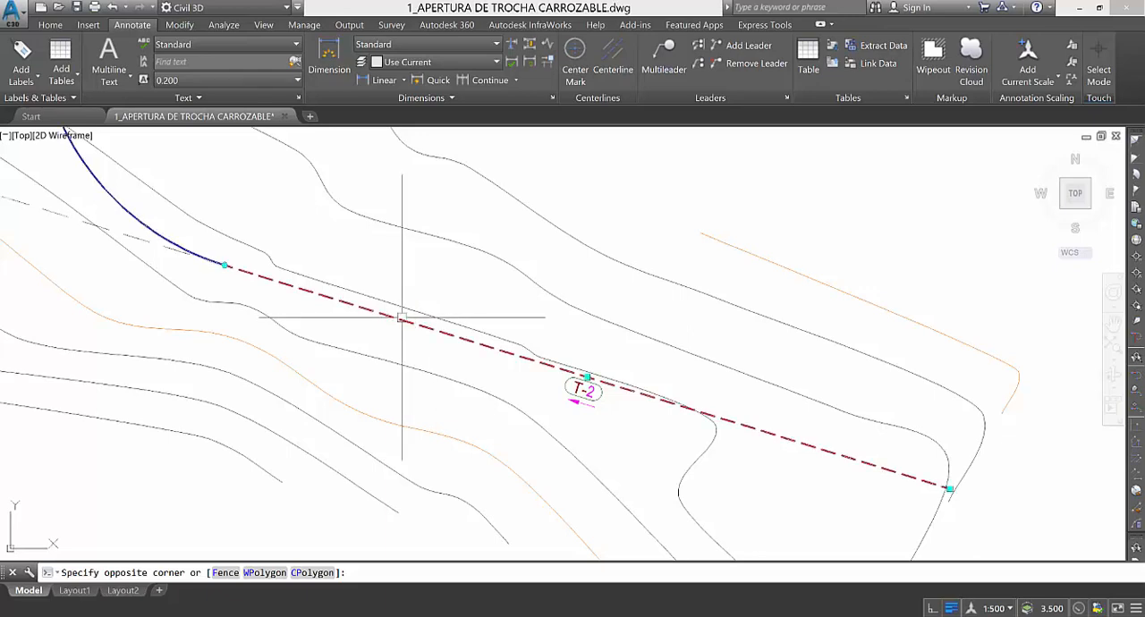
left_click(98, 62)
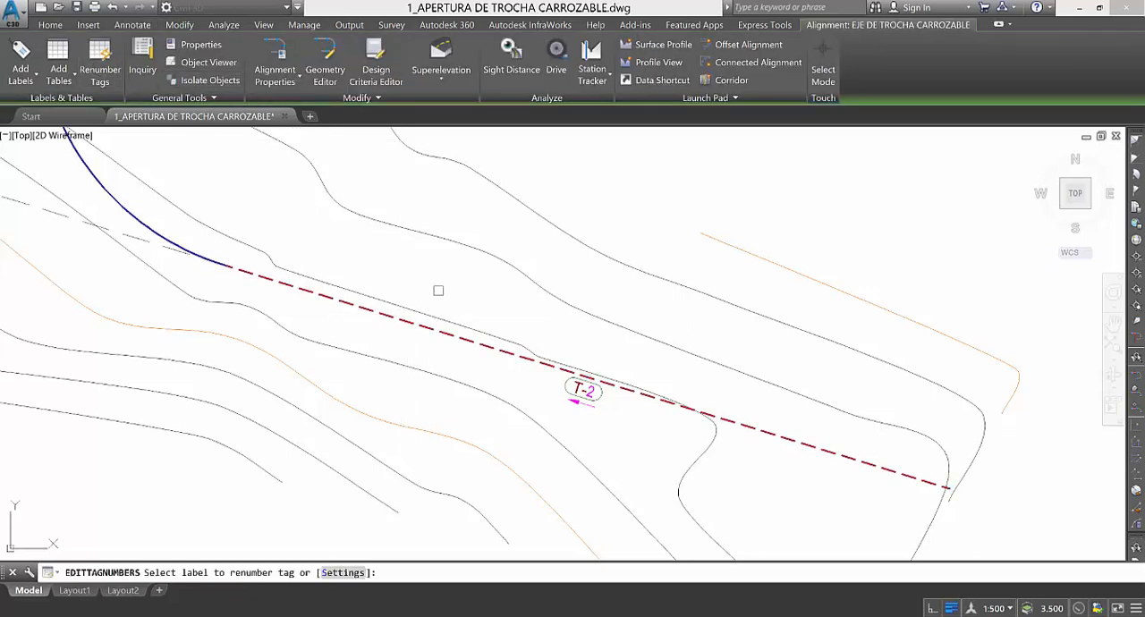
left_click(339, 573)
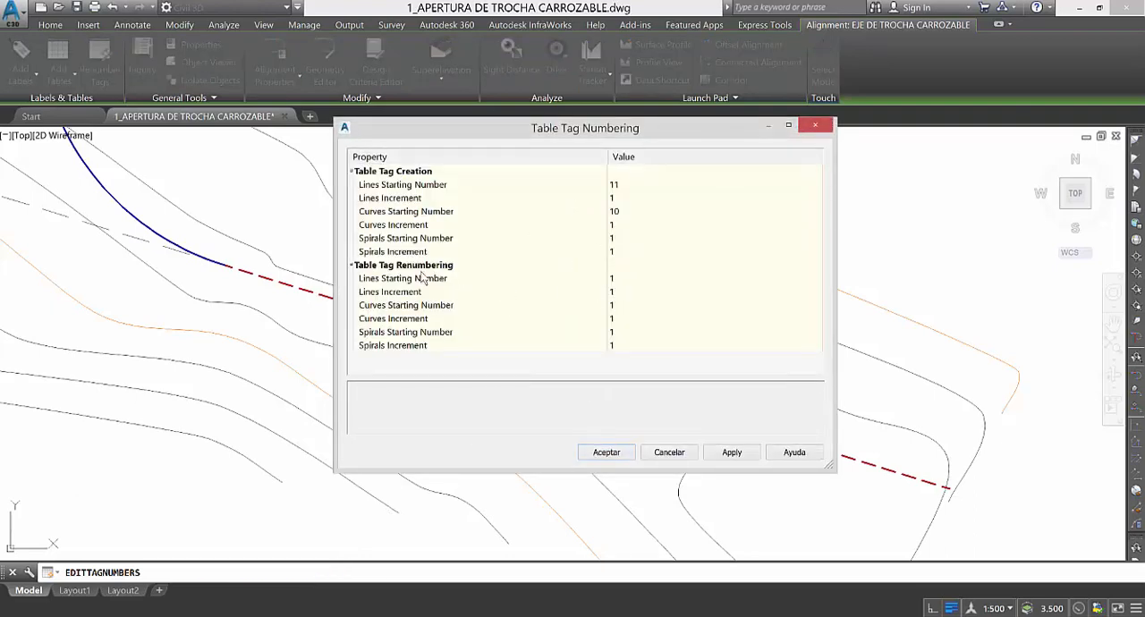
left_click(637, 280)
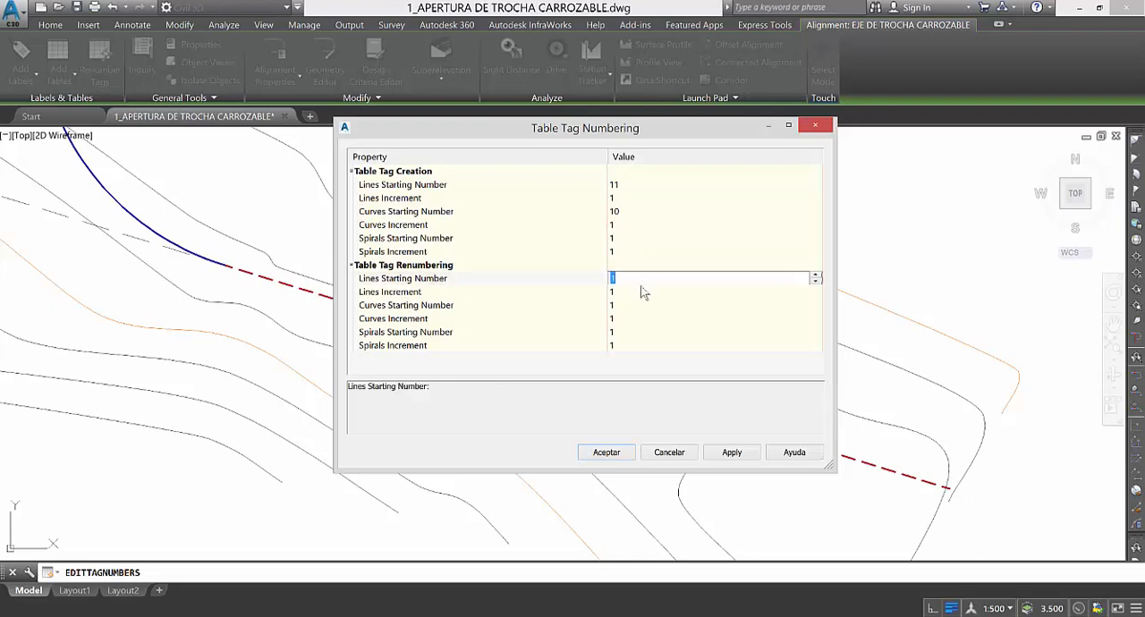
left_click(629, 319)
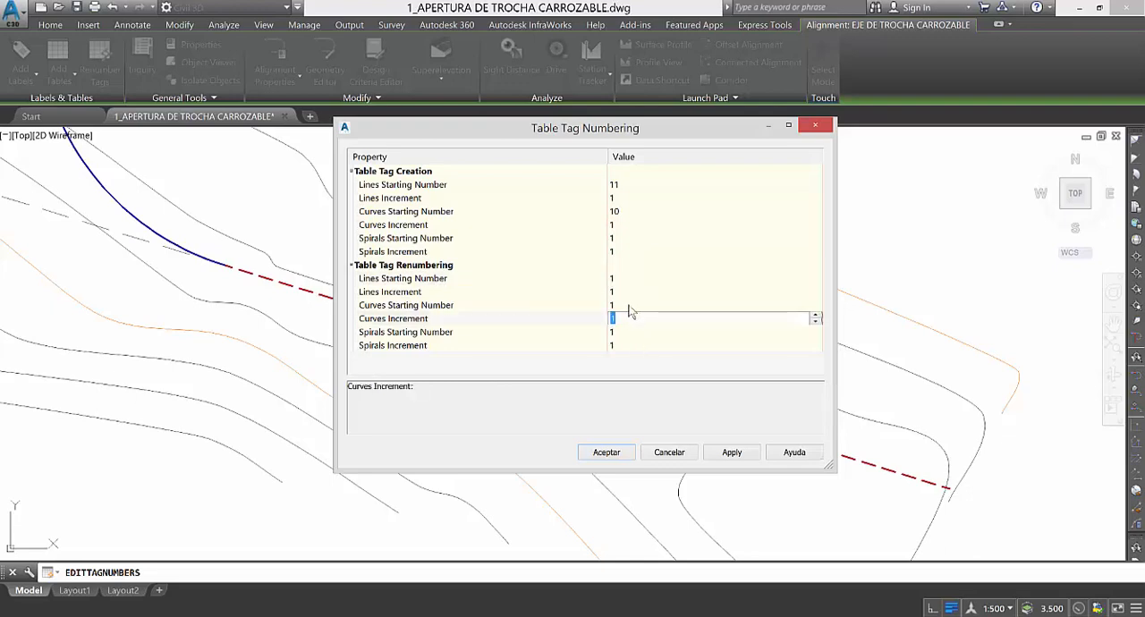
left_click(628, 306)
left_click(606, 454)
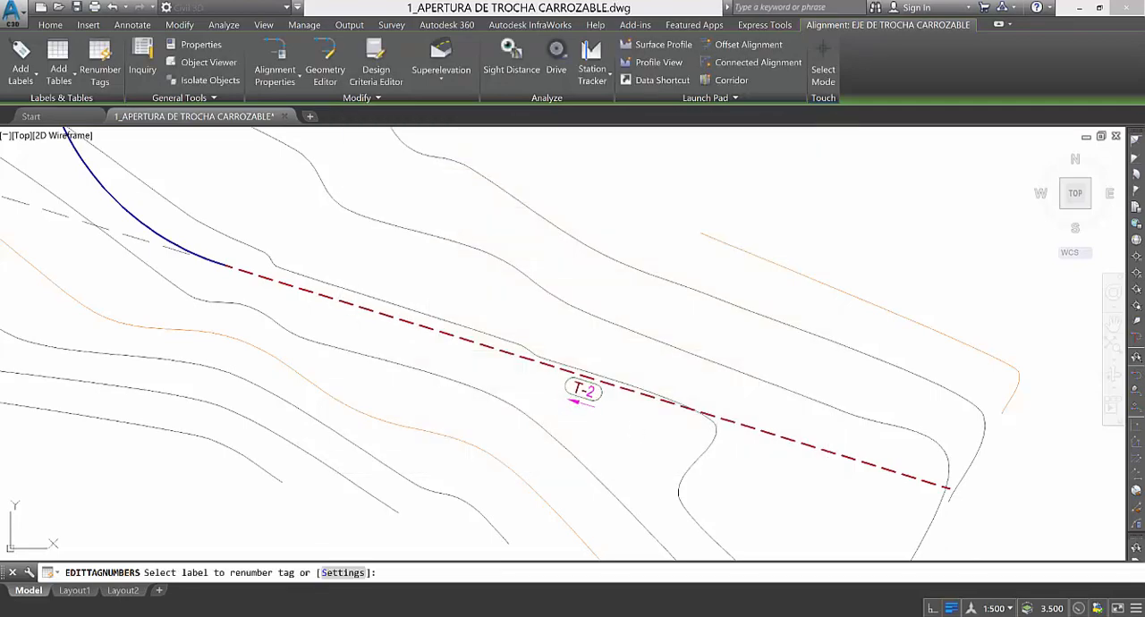
Renumber the southernmost tangent tag as T-1, the first curve tag as C-1 and the following tangent tag as T-2.
scroll(582, 388, "up", 5)
scroll(638, 393, "down", 8)
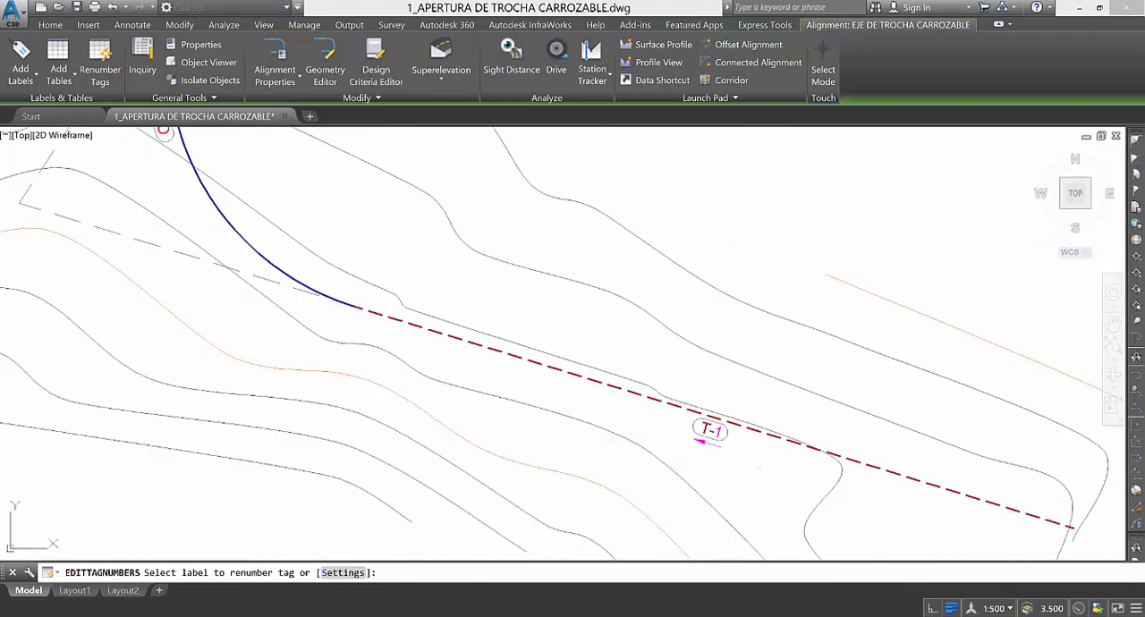
scroll(629, 407, "up", 5)
scroll(716, 437, "up", 4)
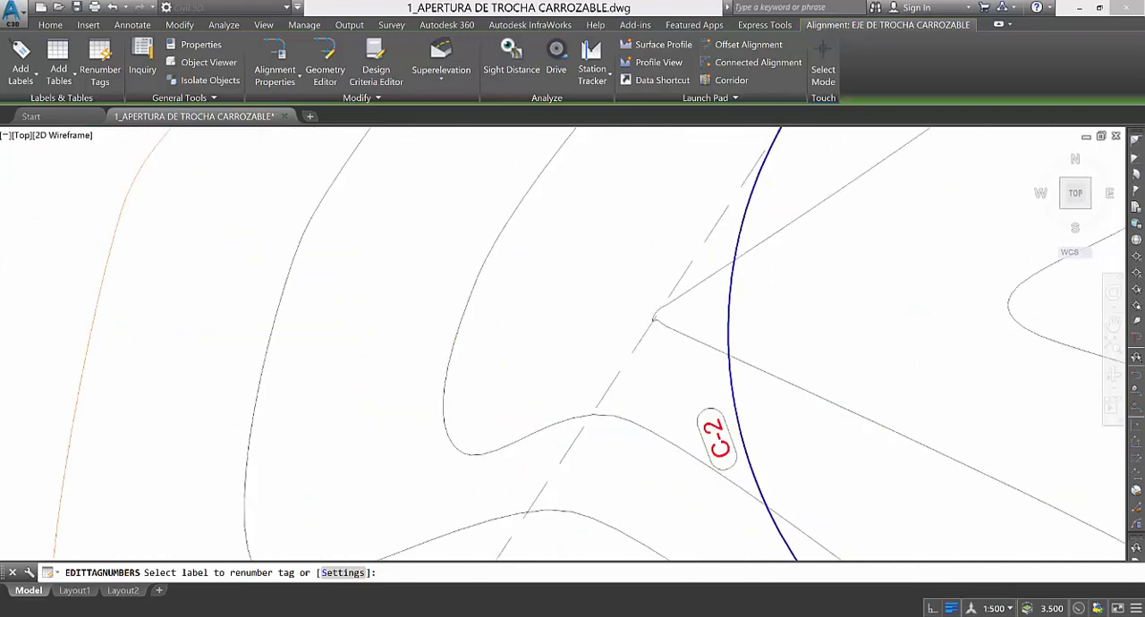
left_click(680, 442)
scroll(674, 448, "down", 5)
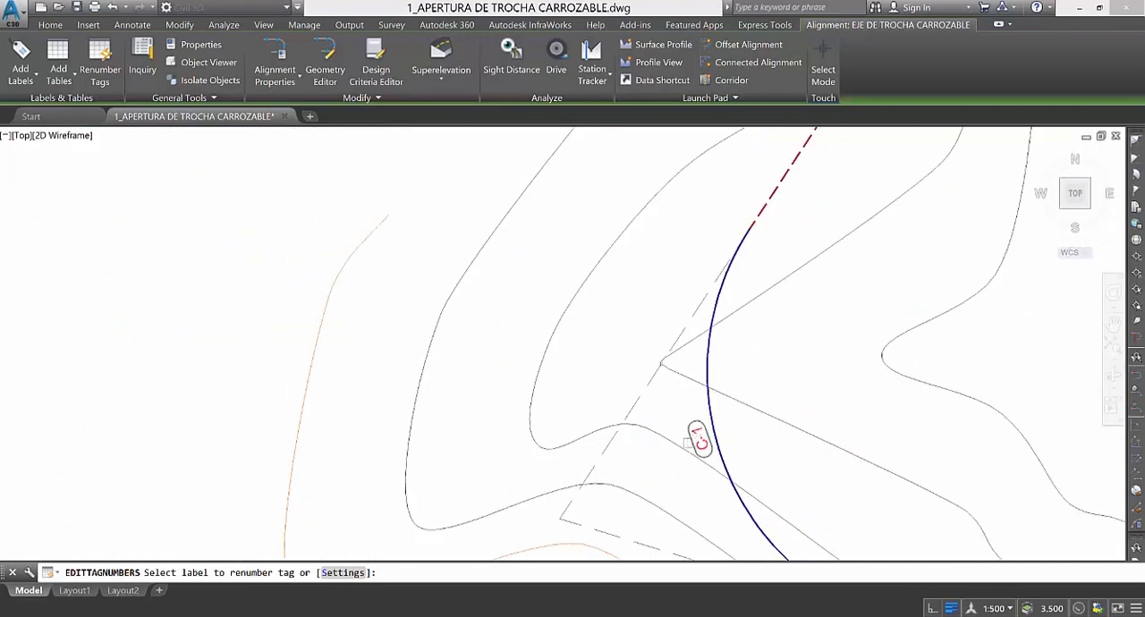
scroll(742, 294, "up", 5)
left_click(720, 308)
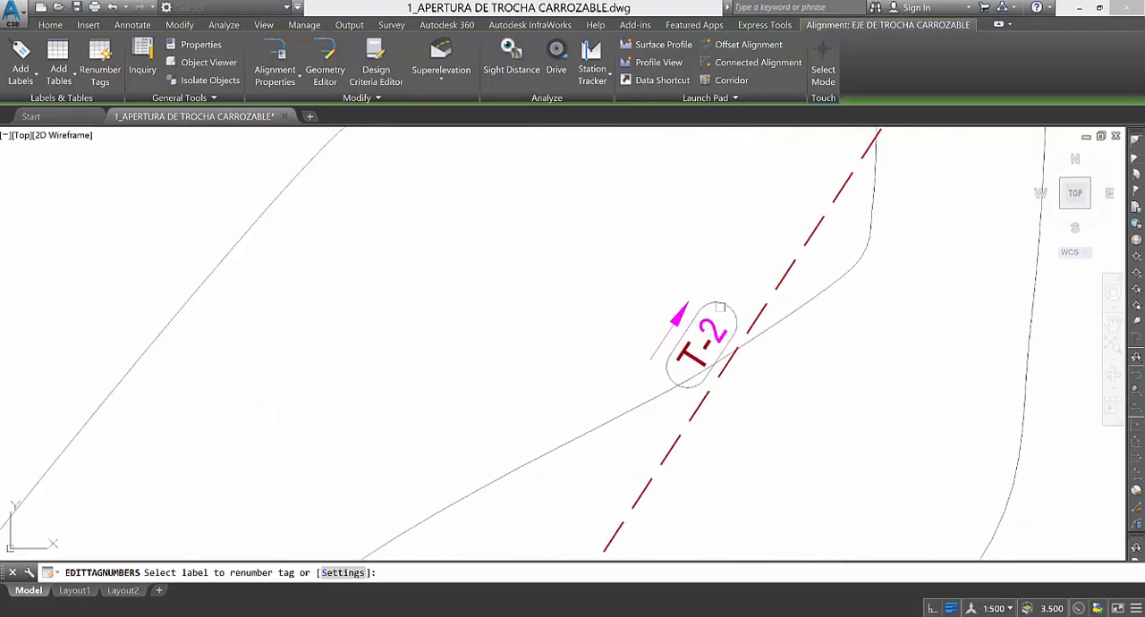
Renumber the second curve's tag as C-2 and the third tangent's tag as T-3.
scroll(640, 403, "down", 6)
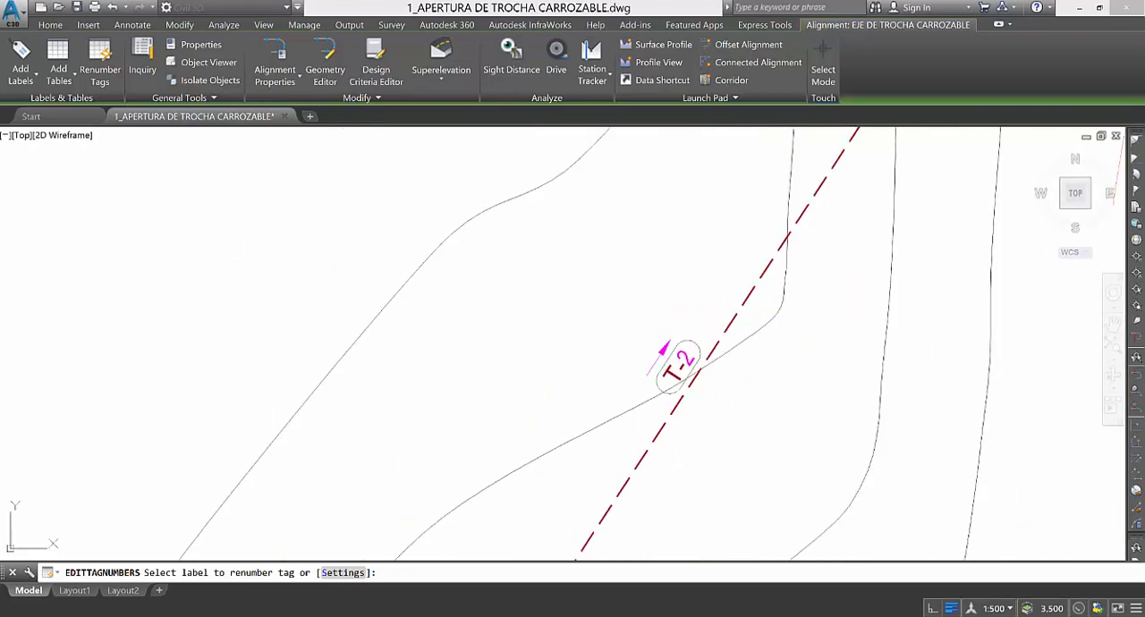
scroll(713, 239, "up", 4)
scroll(709, 260, "down", 6)
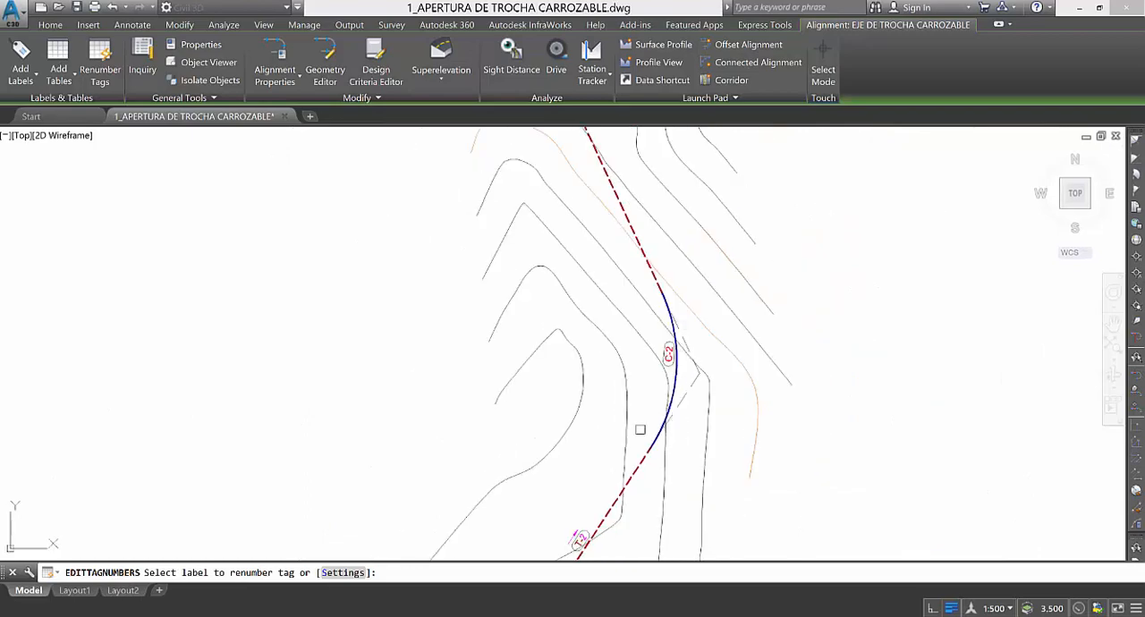
scroll(616, 335, "up", 5)
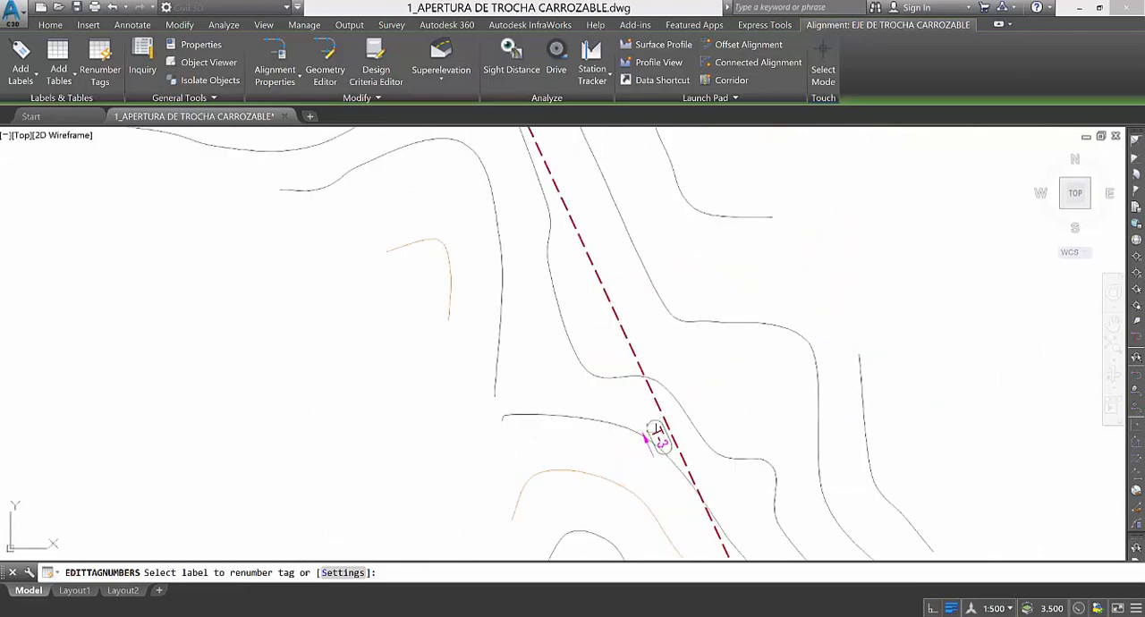
scroll(677, 492, "down", 4)
scroll(600, 301, "up", 8)
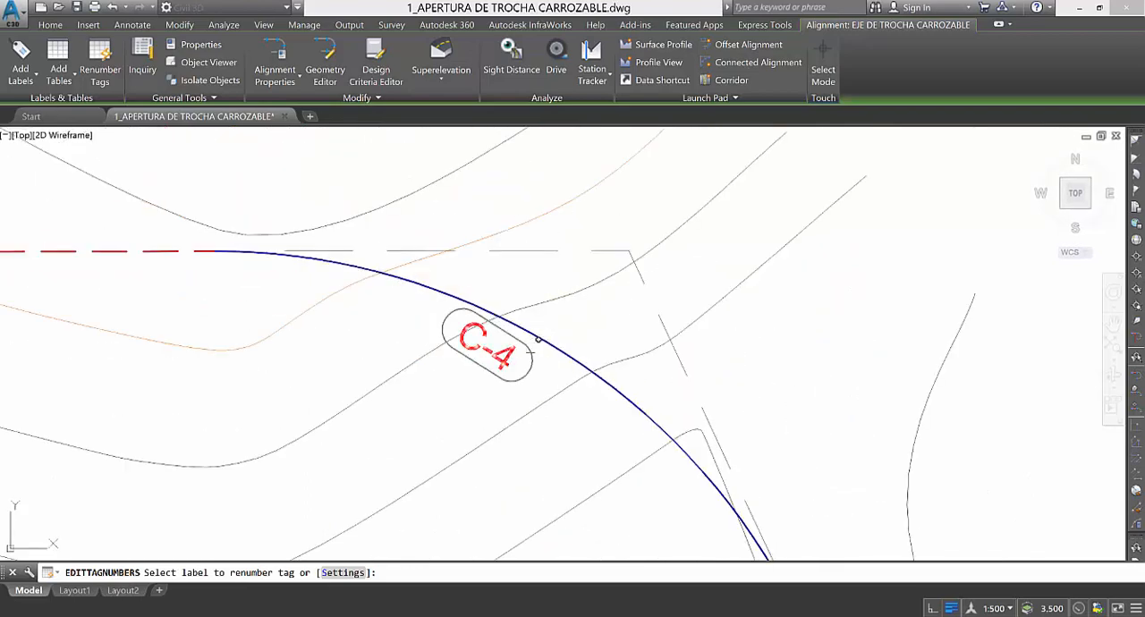
Renumber the remaining curve and tangent tags in order towards the alignment's northern end, end the command and clear the selection.
left_click(537, 340)
scroll(626, 409, "down", 5)
scroll(615, 442, "up", 7)
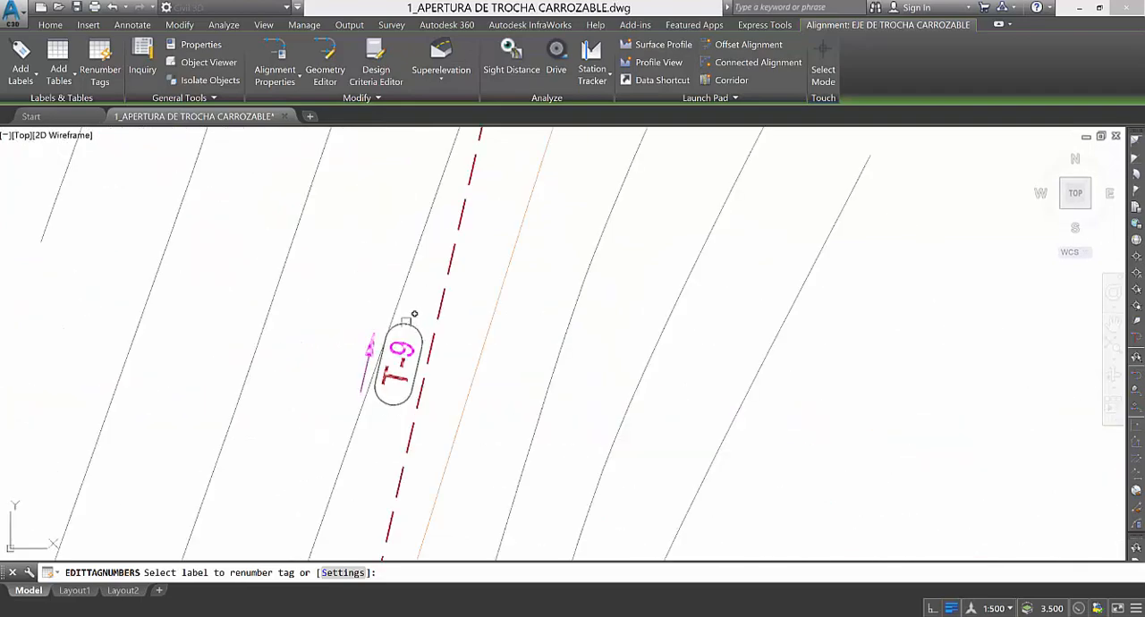
left_click(395, 398)
scroll(394, 397, "down", 7)
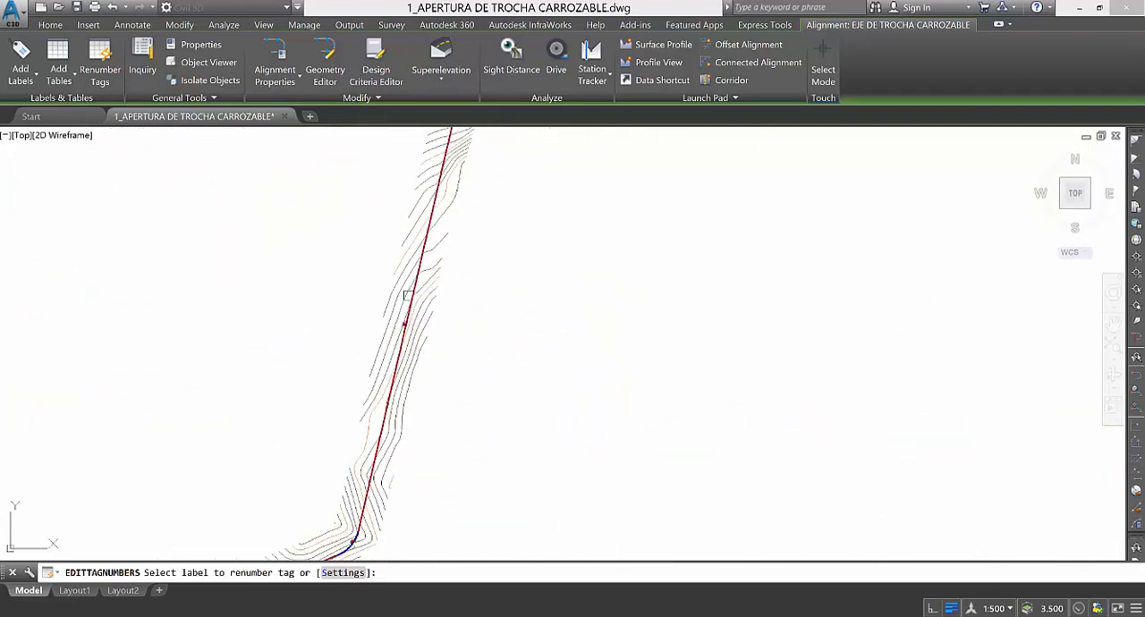
scroll(407, 295, "down", 4)
key("Escape")
scroll(350, 402, "up", 4)
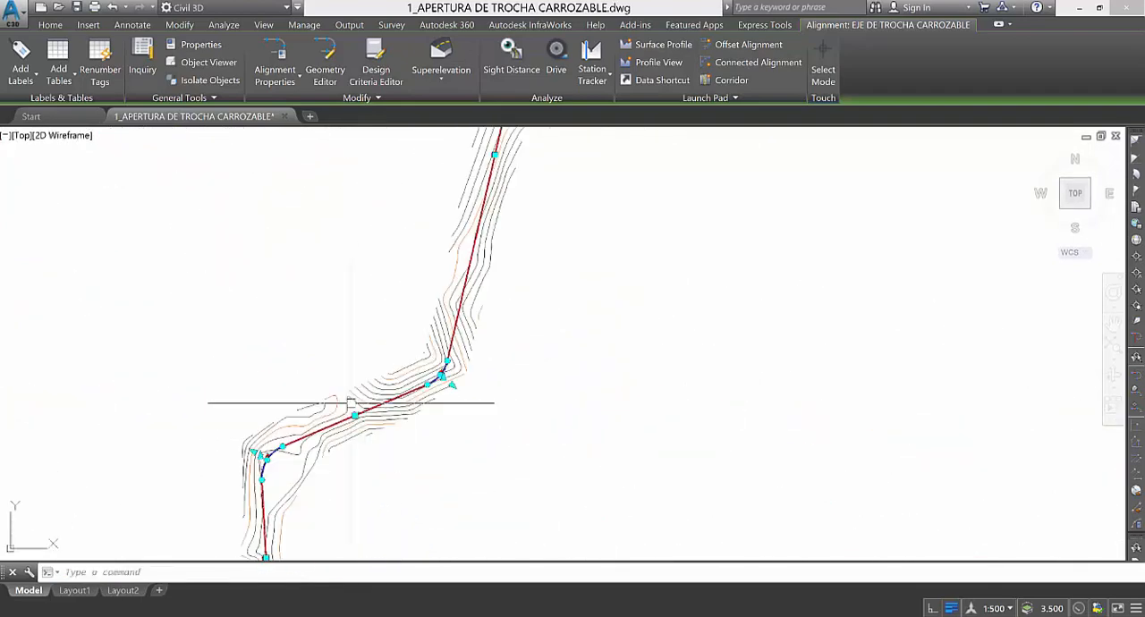
key("Escape")
scroll(539, 268, "down", 4)
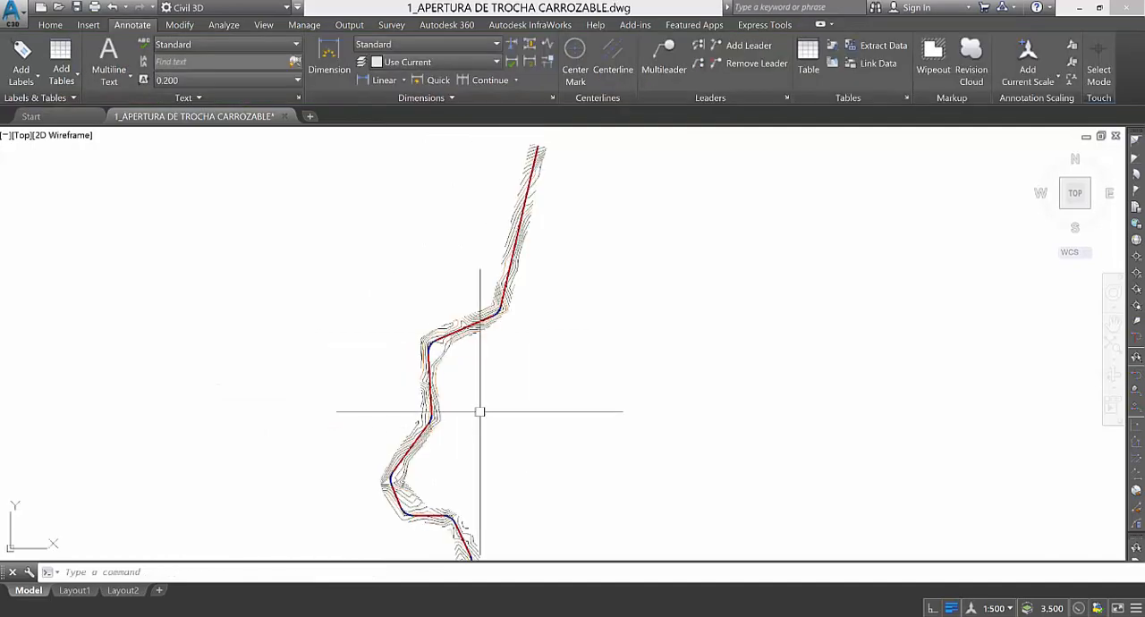
scroll(429, 291, "up", 3)
scroll(477, 433, "down", 4)
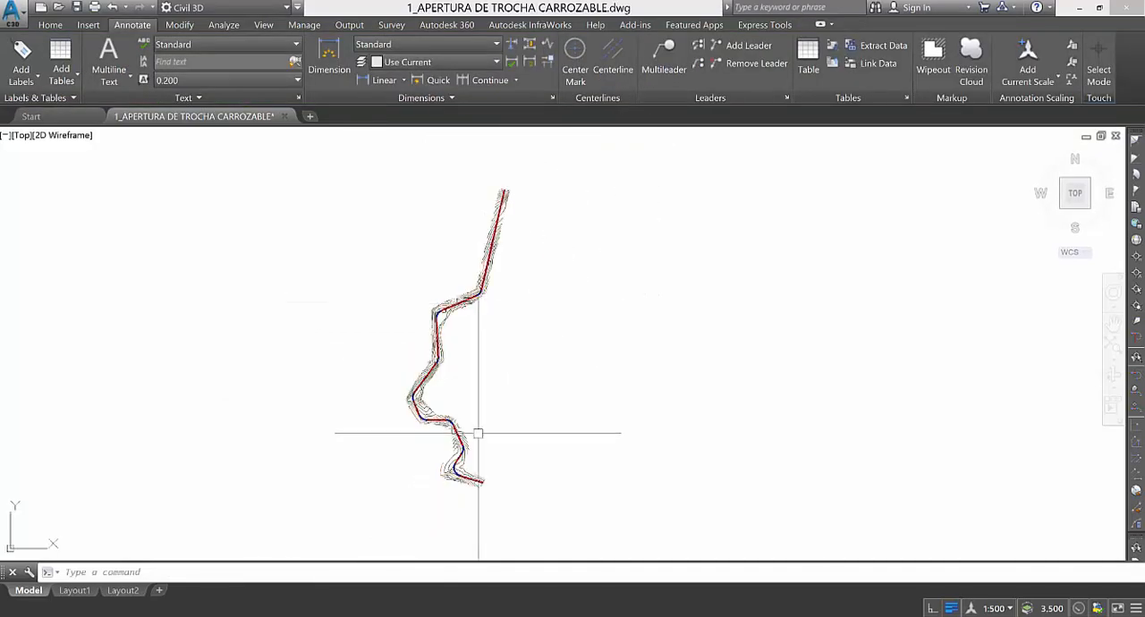
Start an alignment segment table and choose the table style 1_TABLA-Eje de Alineamiento.
scroll(478, 433, "up", 8)
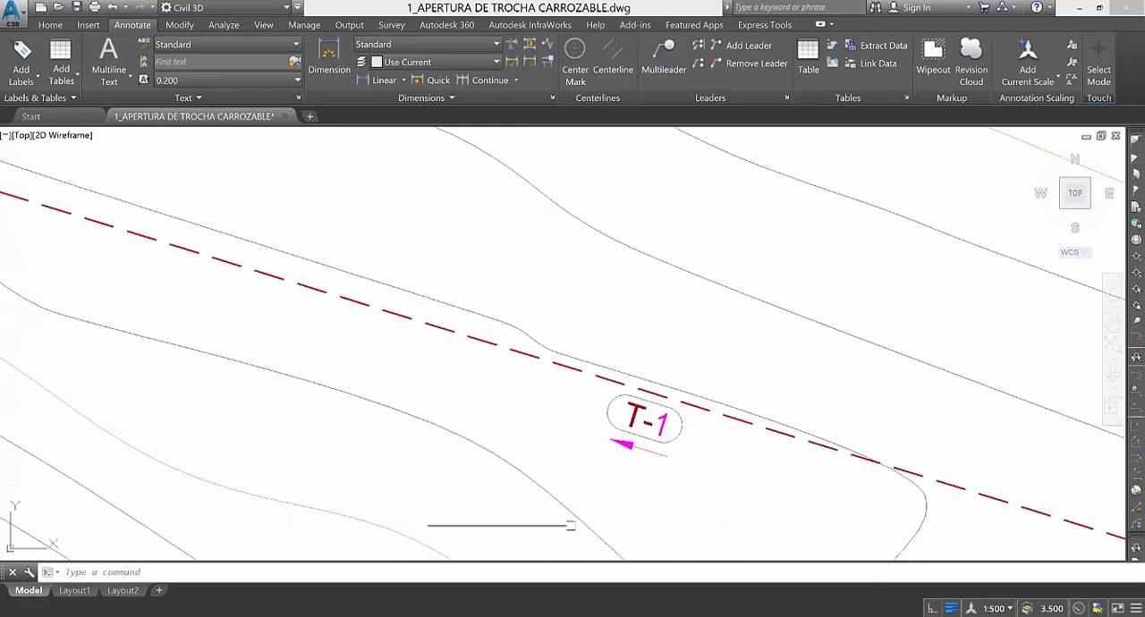
scroll(571, 526, "down", 6)
scroll(429, 385, "up", 5)
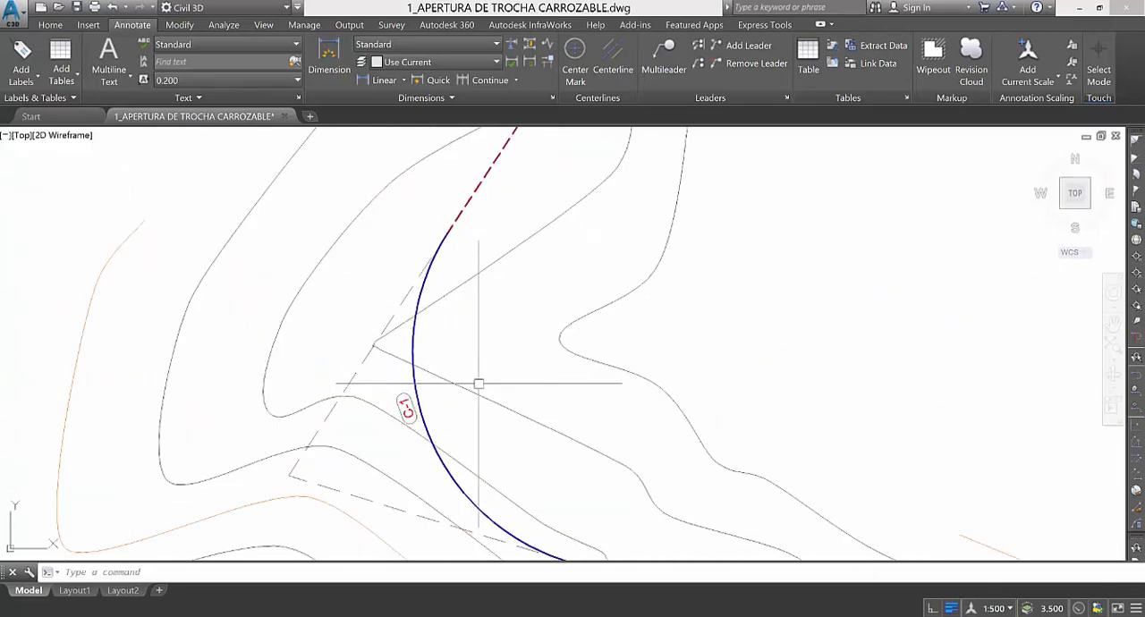
scroll(478, 383, "down", 5)
scroll(470, 468, "down", 3)
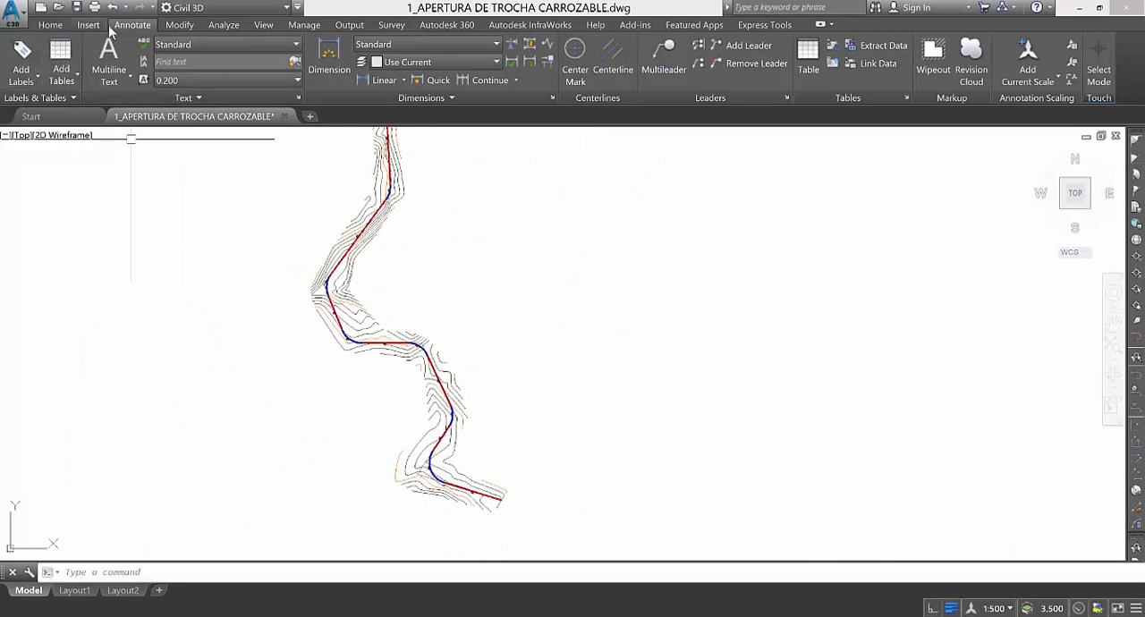
left_click(67, 68)
mouse_move(60, 178)
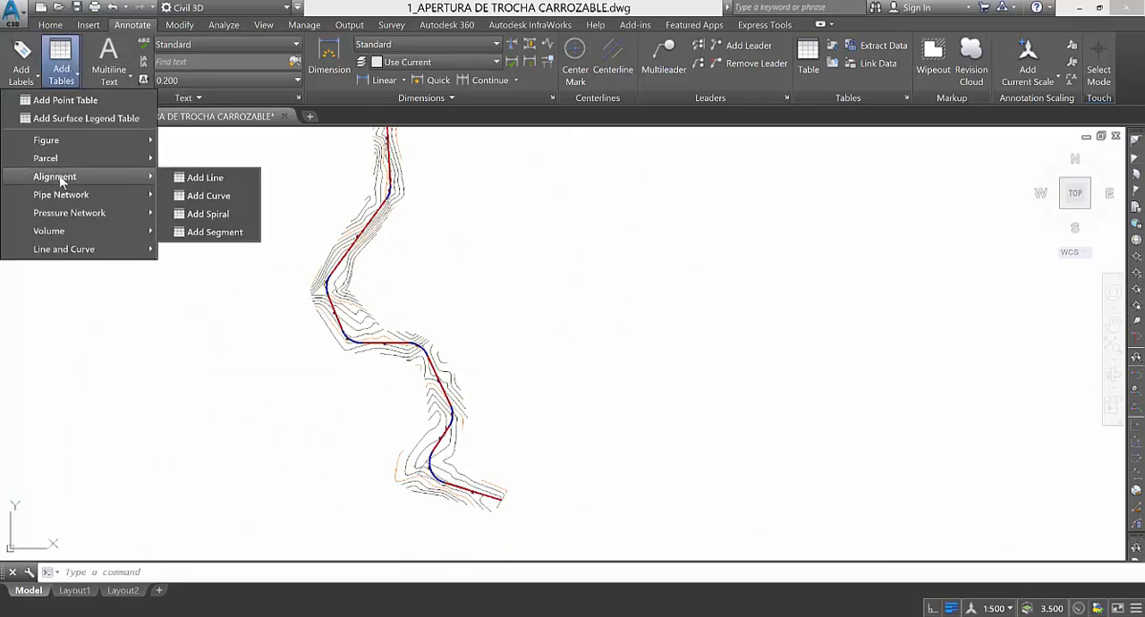
left_click(205, 234)
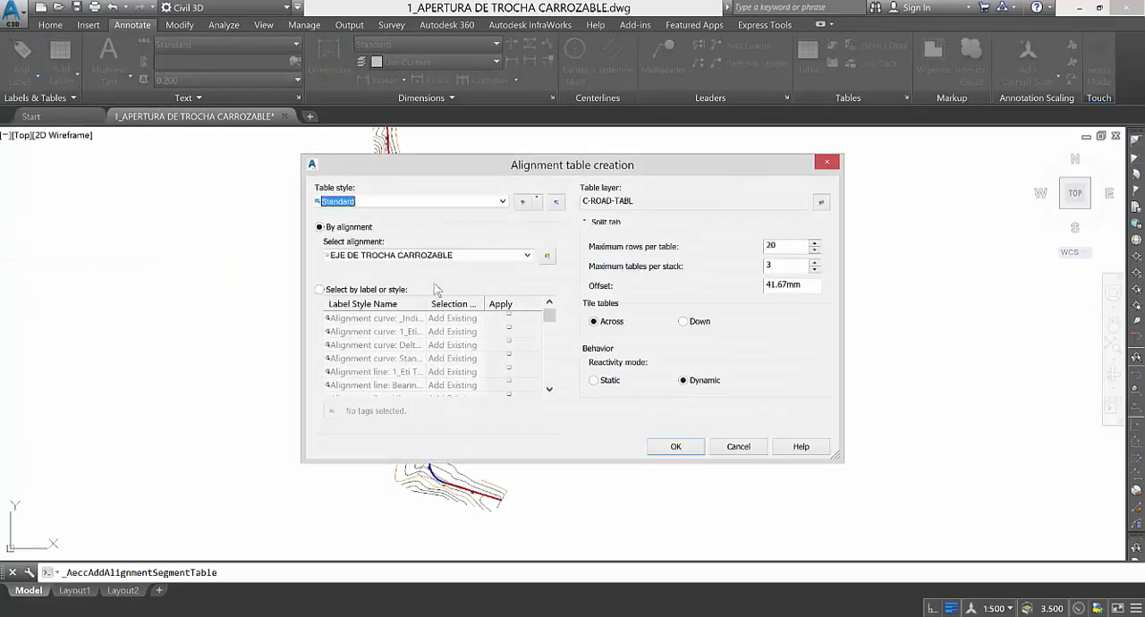
left_click(388, 204)
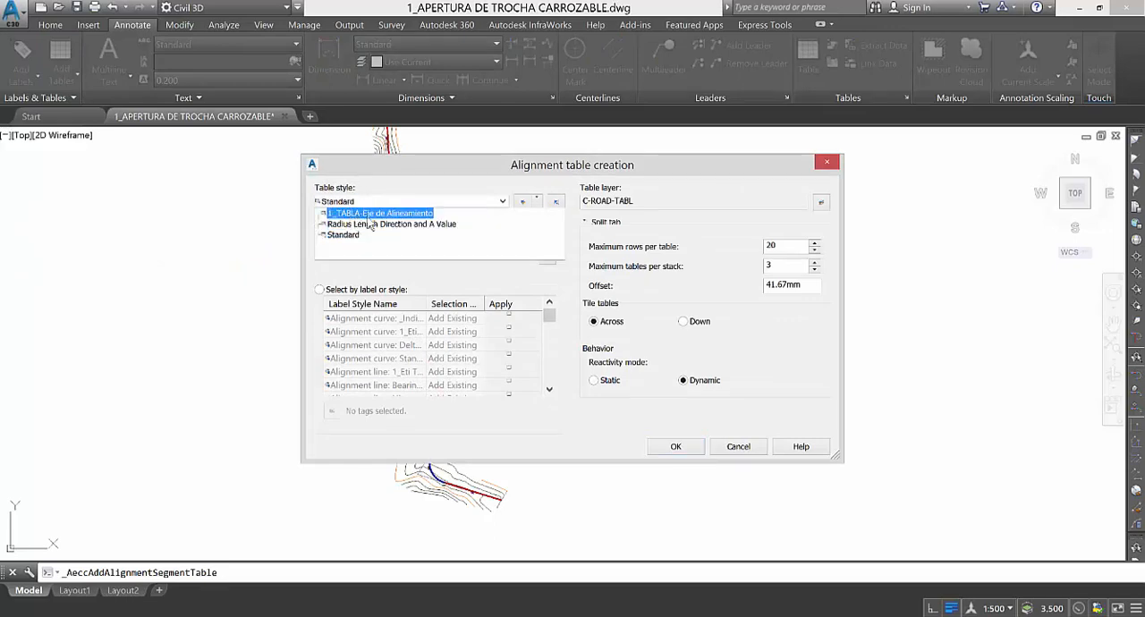
left_click(367, 213)
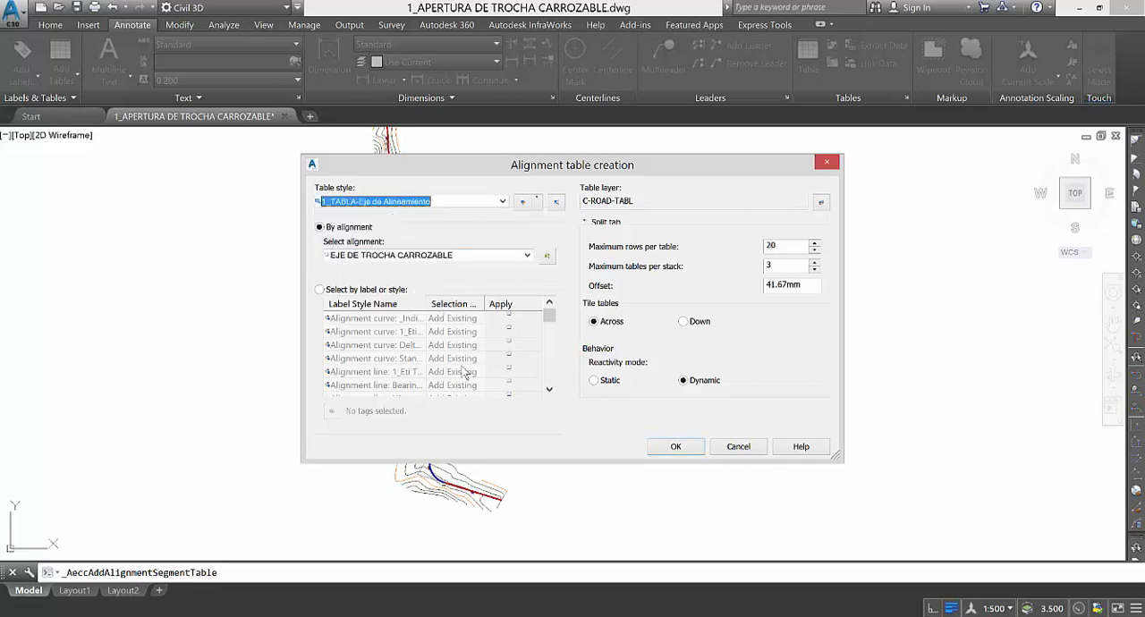
Create the table by alignment for EJE DE TROCHA CARROZABLE and place it in the empty area east of the road.
left_click(461, 257)
left_click(322, 231)
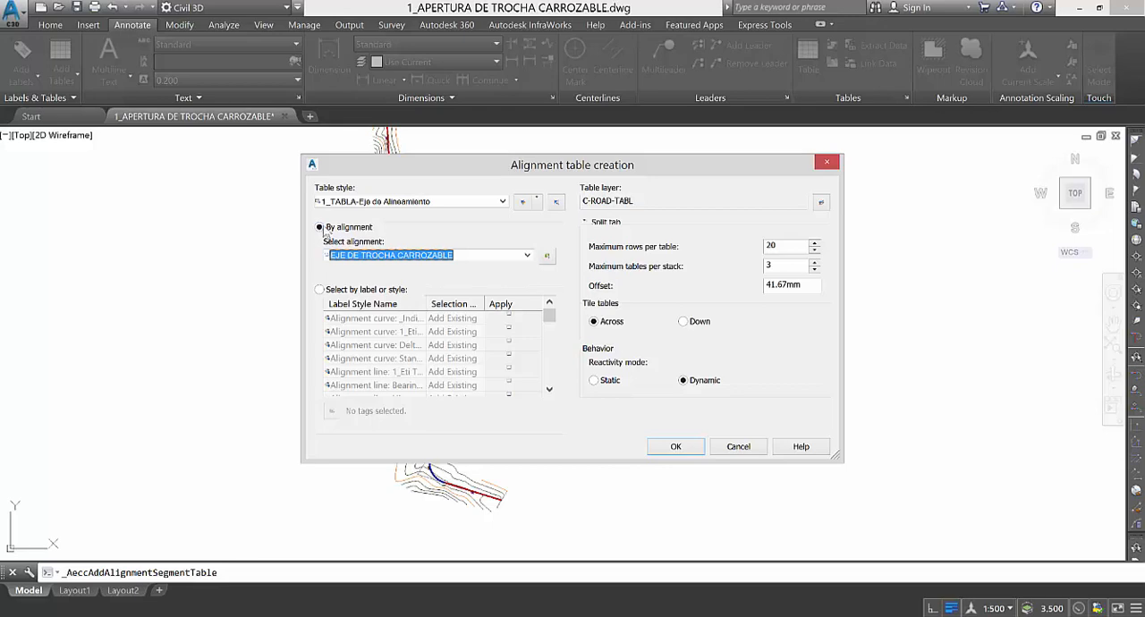
left_click(454, 258)
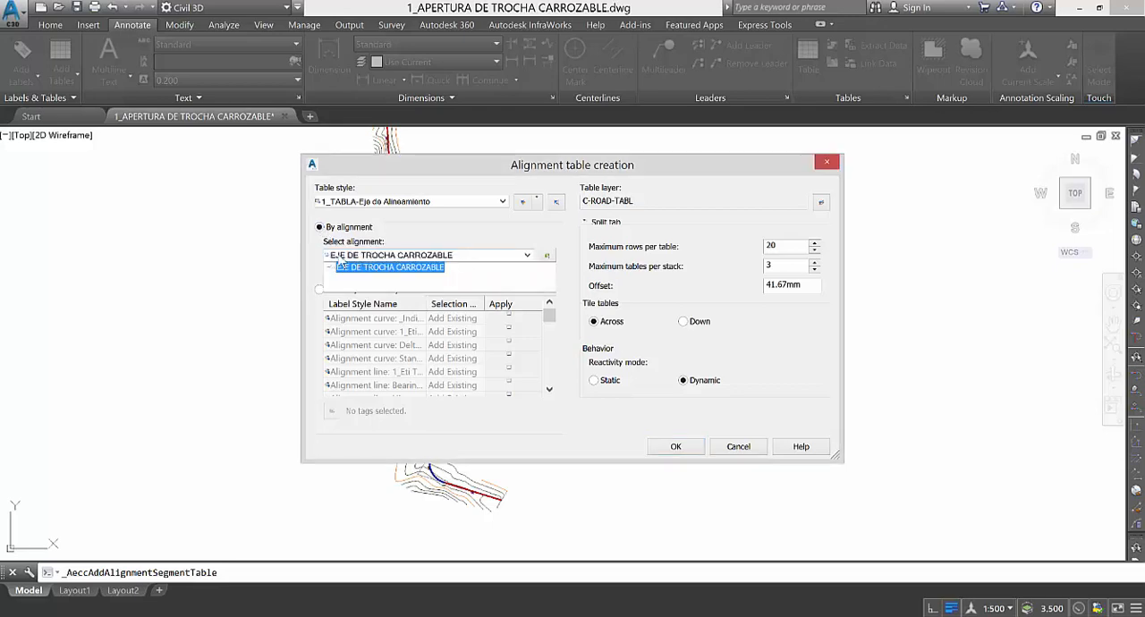
left_click(456, 266)
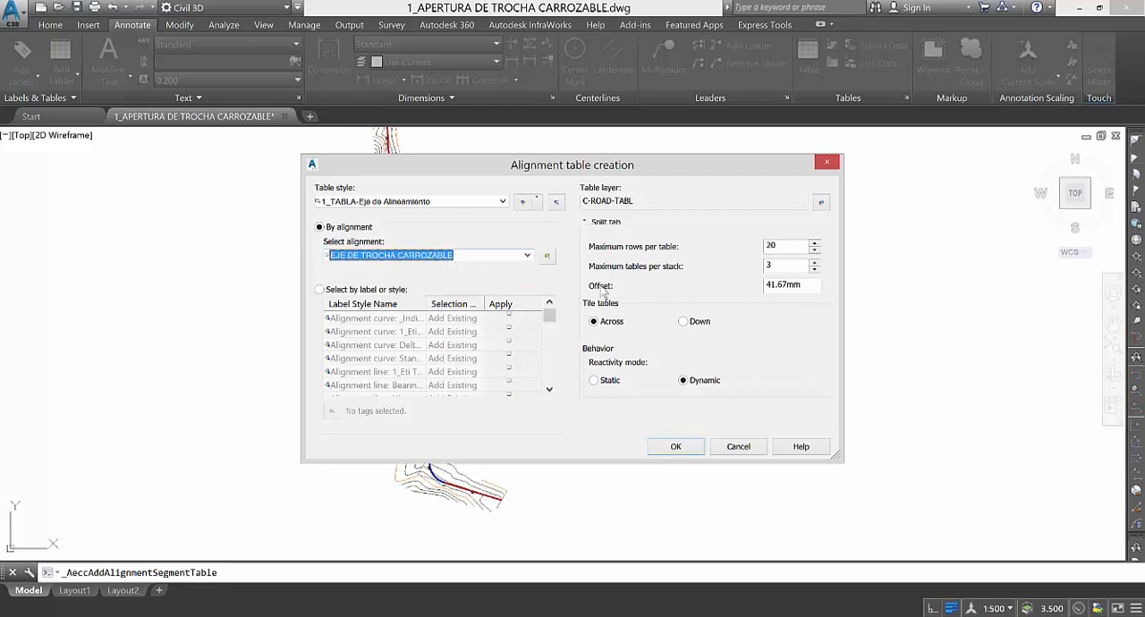
left_click(678, 447)
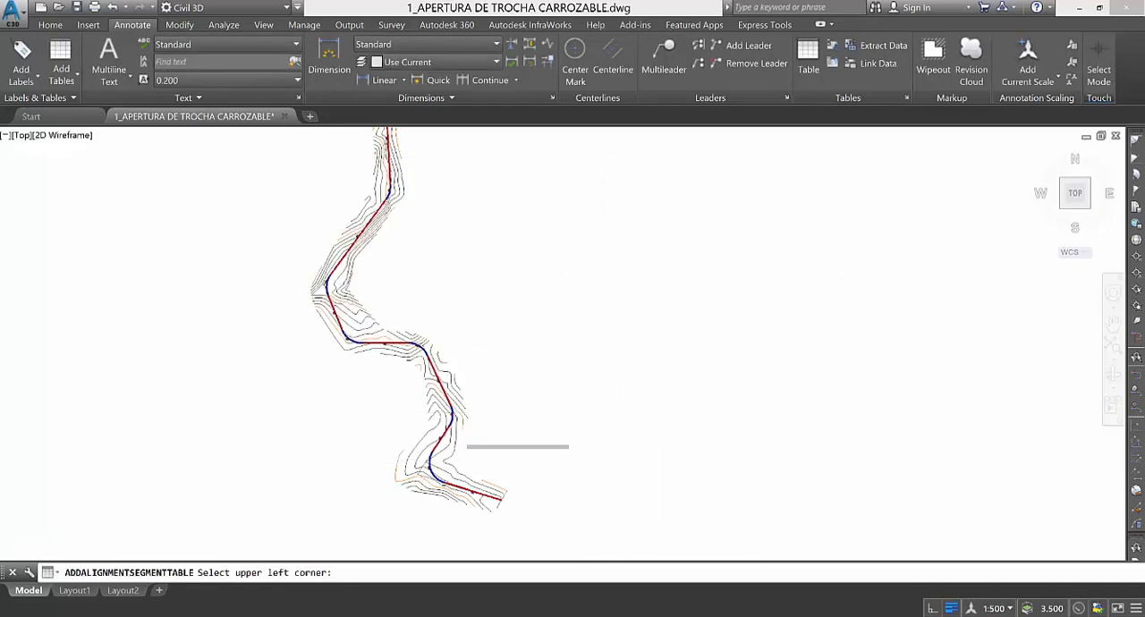
scroll(527, 394, "down", 2)
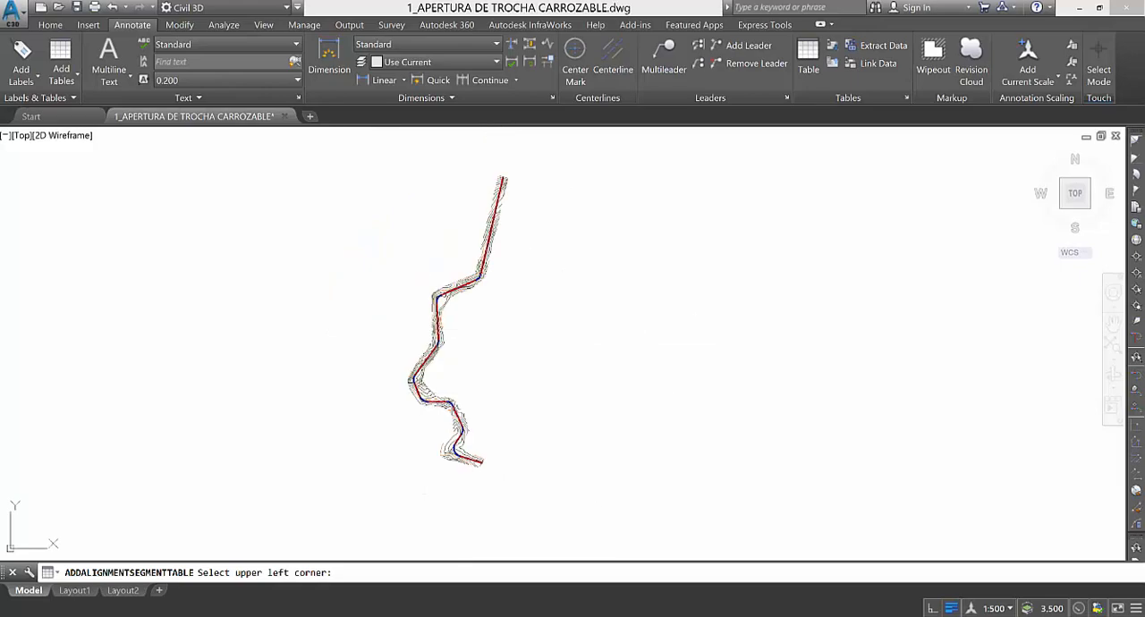
left_click(548, 312)
Examine the element tags, bearings, delta angles, radii and lengths in the placed alignment table.
scroll(608, 325, "up", 5)
scroll(529, 430, "down", 4)
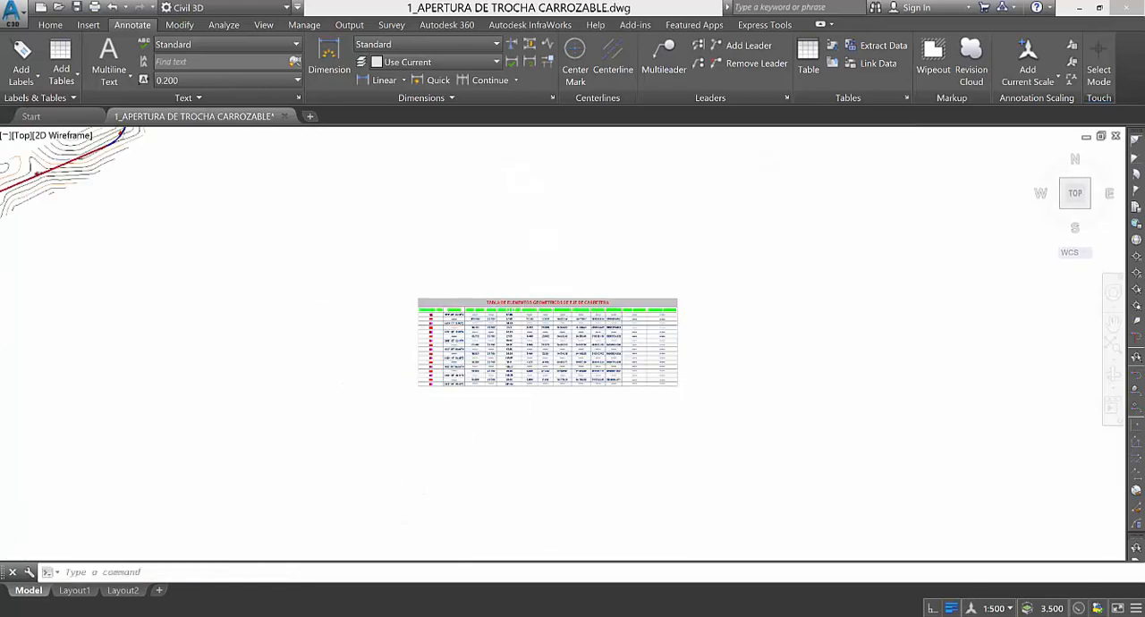
scroll(468, 299, "up", 4)
scroll(457, 276, "down", 4)
scroll(493, 371, "up", 2)
scroll(428, 286, "up", 4)
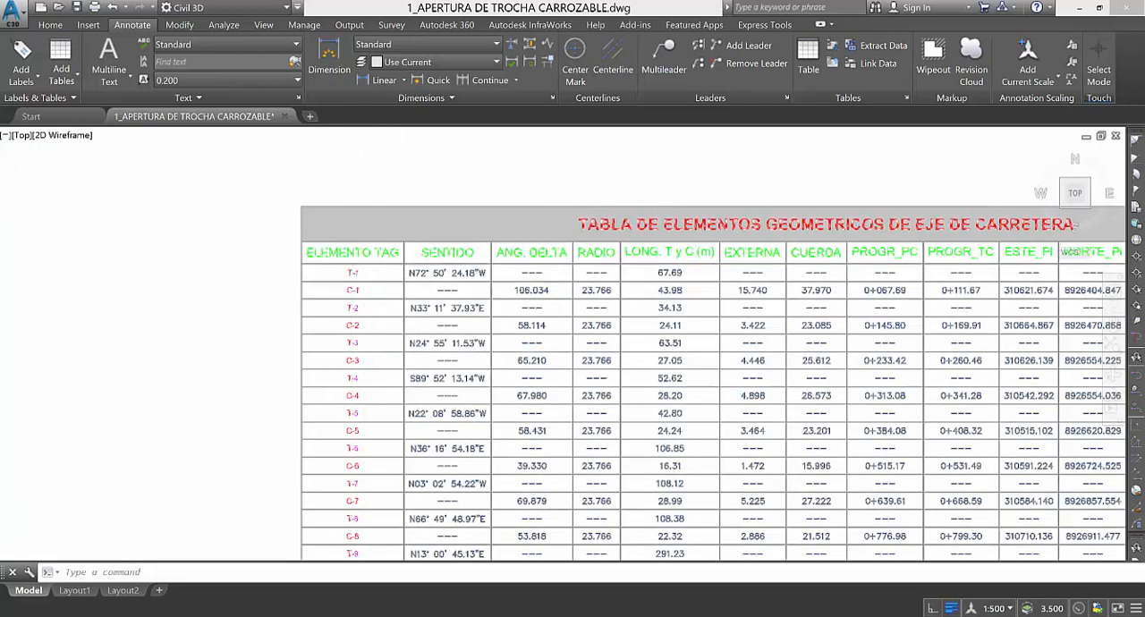
scroll(335, 258, "up", 4)
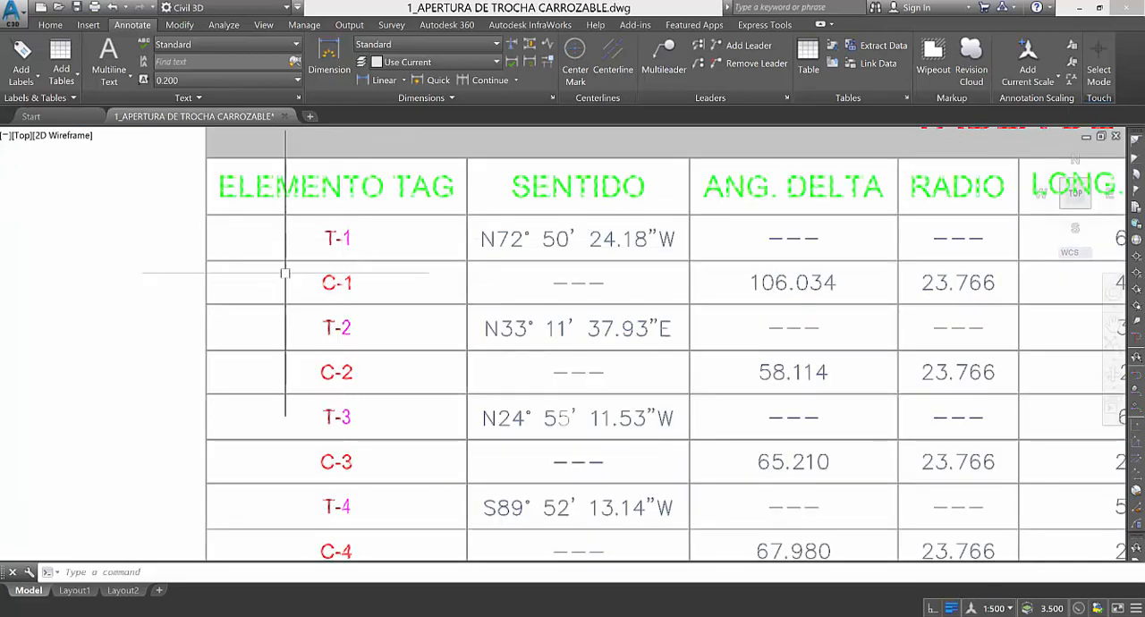
scroll(286, 269, "down", 4)
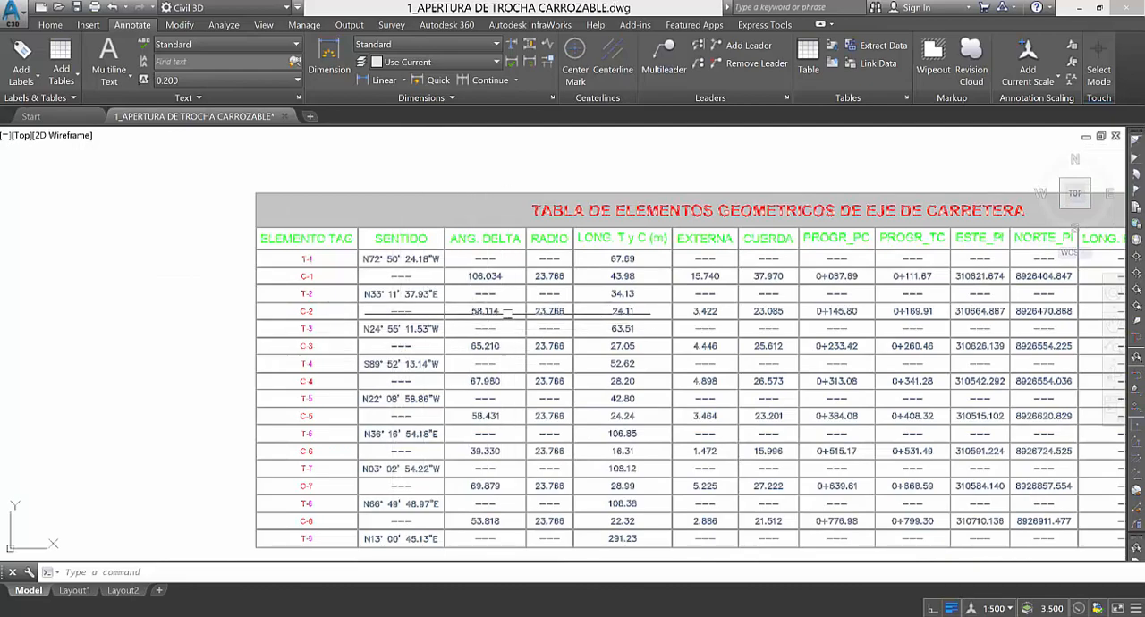
scroll(577, 297, "up", 4)
scroll(596, 301, "down", 3)
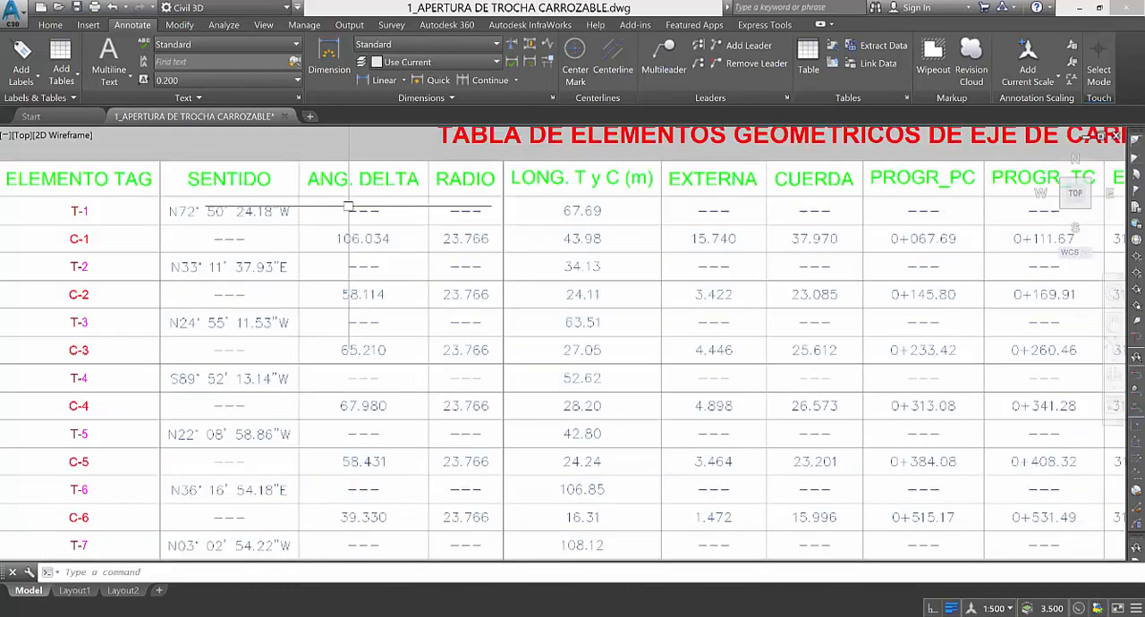
scroll(488, 225, "up", 1)
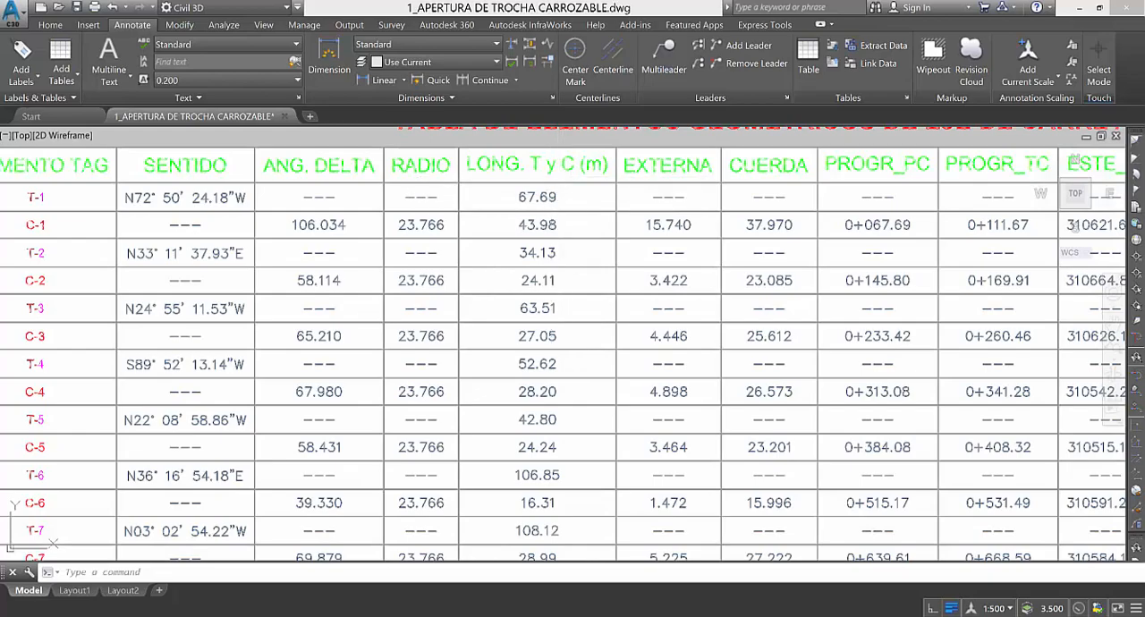
scroll(567, 185, "down", 5)
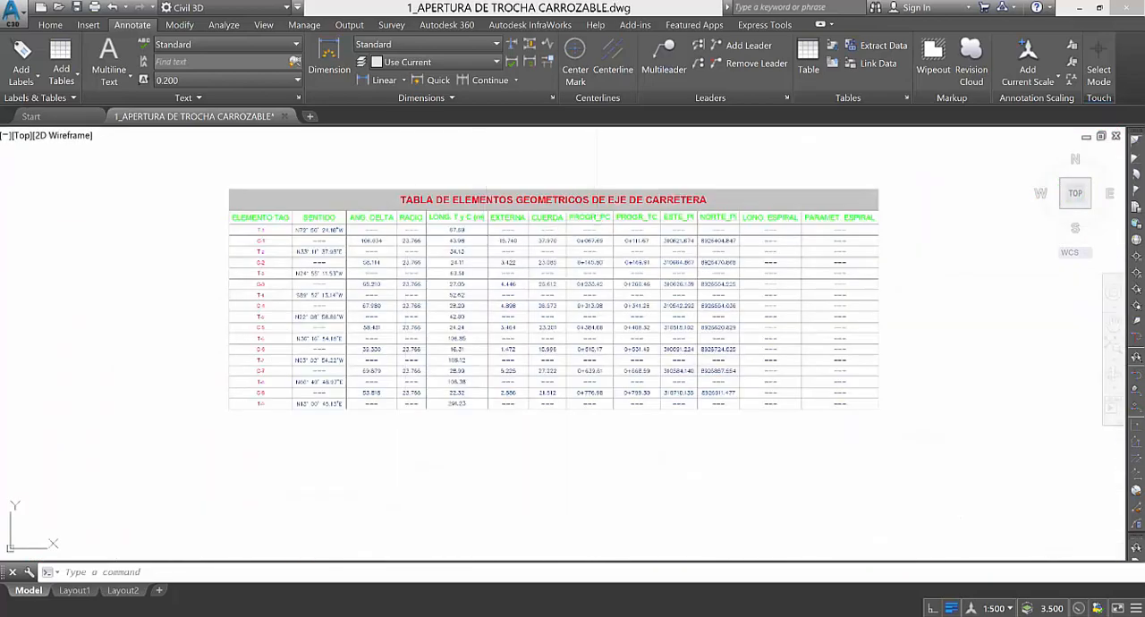
Examine the table's PC and TC stations, PI east and north coordinates, and spiral columns.
scroll(451, 188, "up", 2)
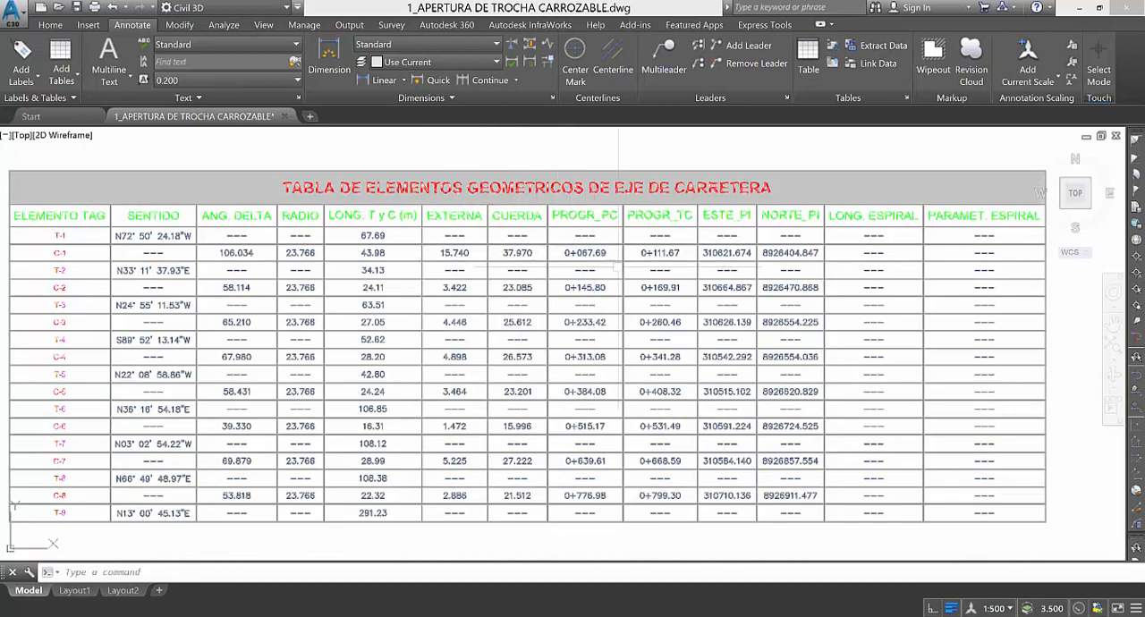
scroll(615, 268, "up", 3)
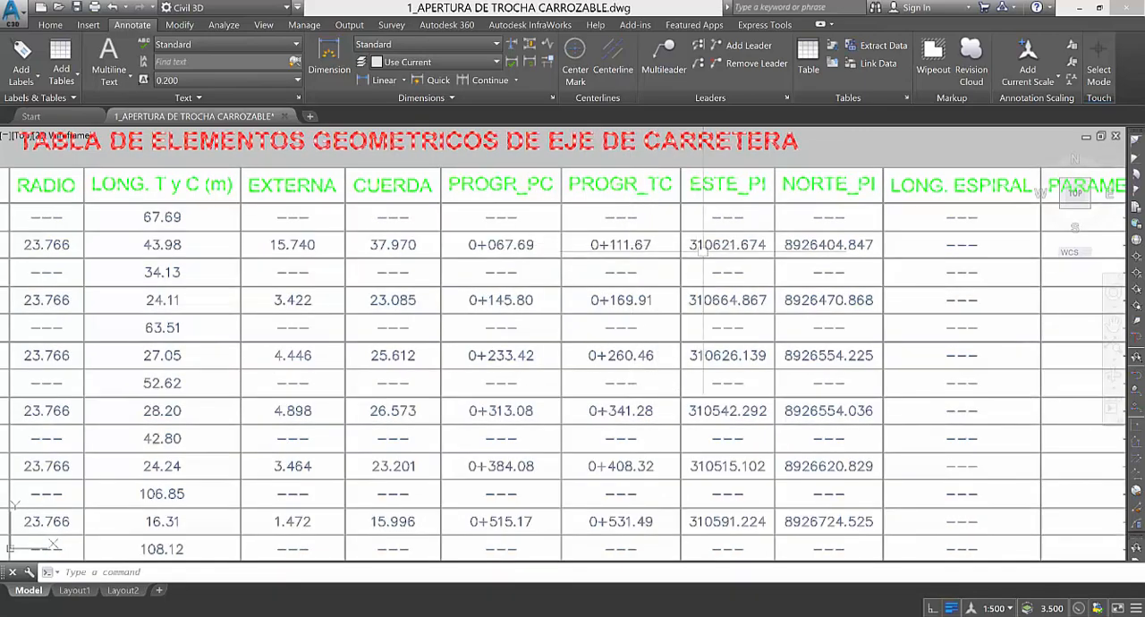
scroll(704, 252, "down", 3)
scroll(707, 254, "up", 4)
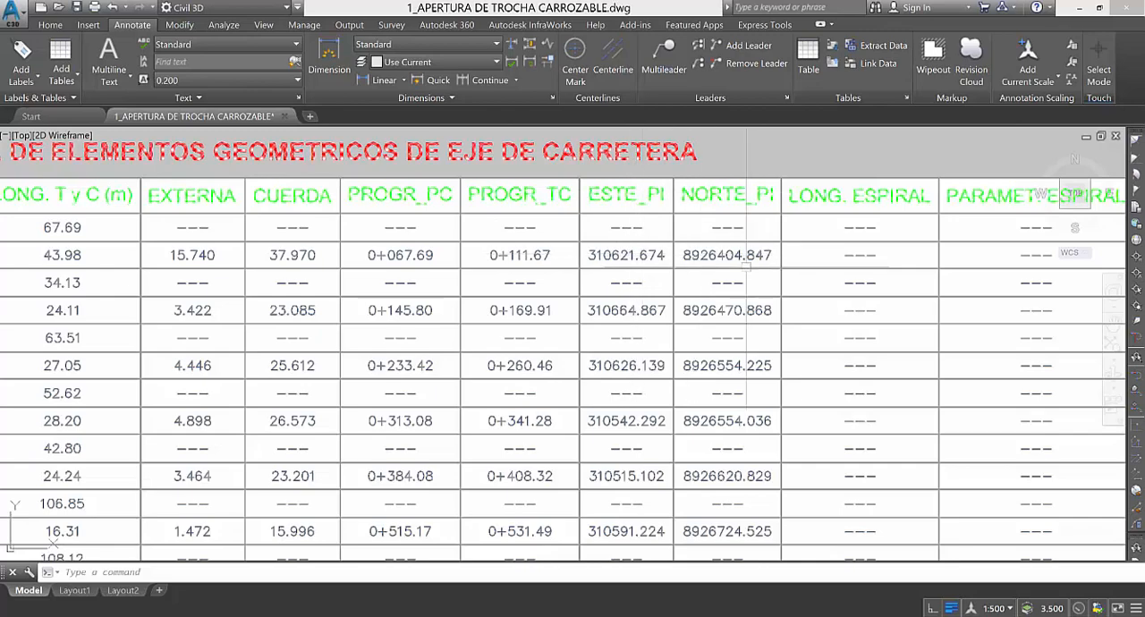
scroll(534, 250, "down", 3)
scroll(821, 249, "up", 3)
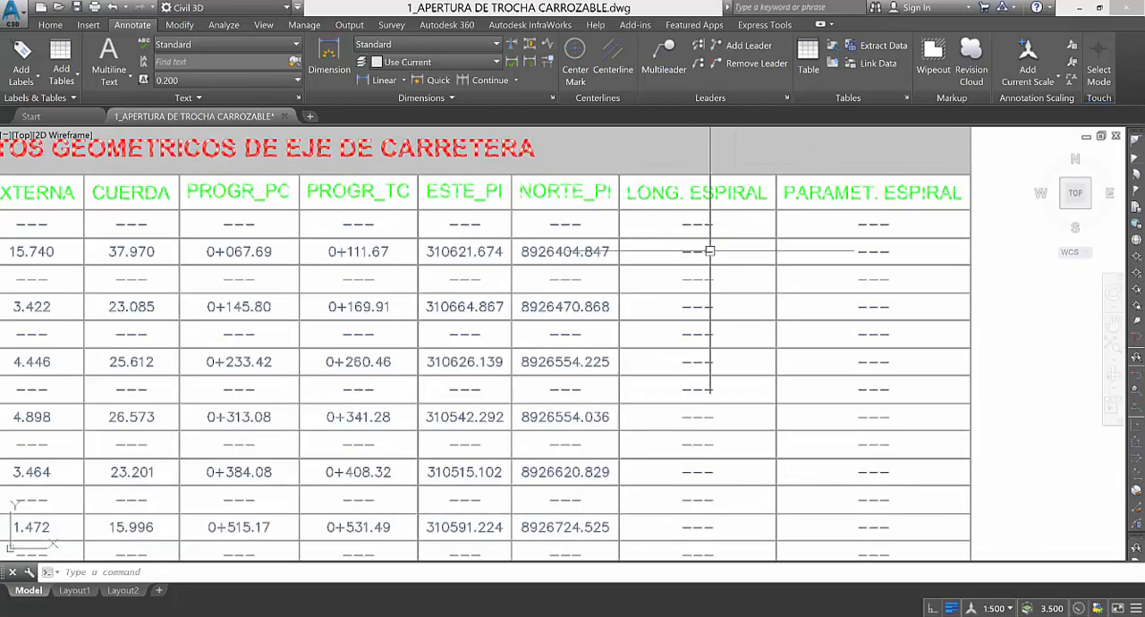
scroll(709, 237, "down", 2)
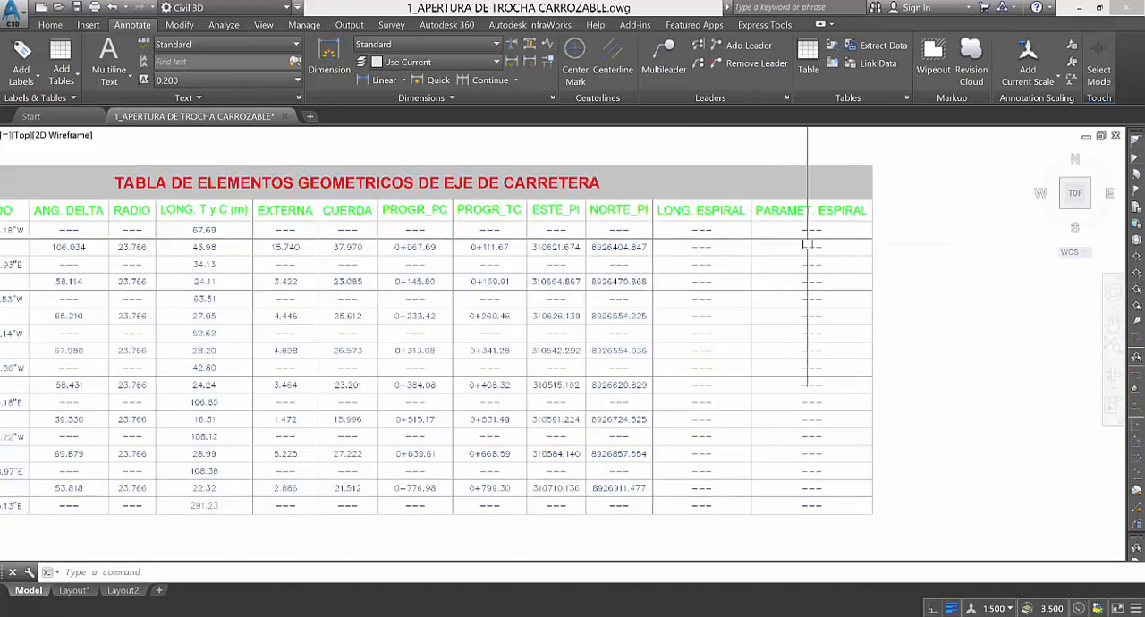
scroll(809, 243, "down", 6)
scroll(697, 257, "up", 6)
scroll(538, 318, "down", 2)
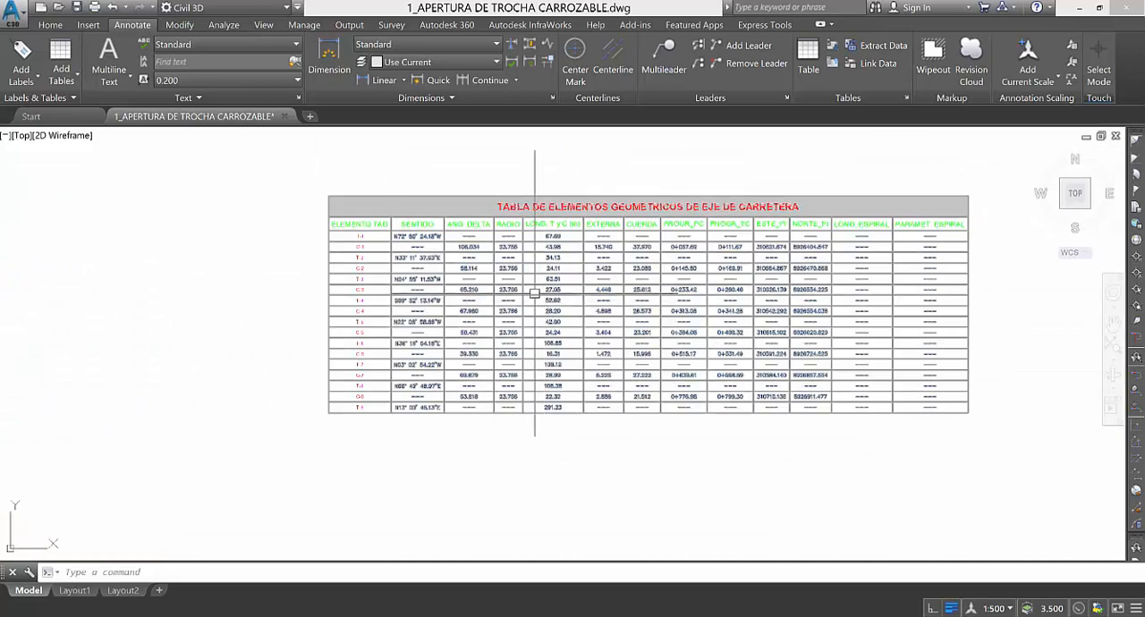
scroll(573, 296, "up", 3)
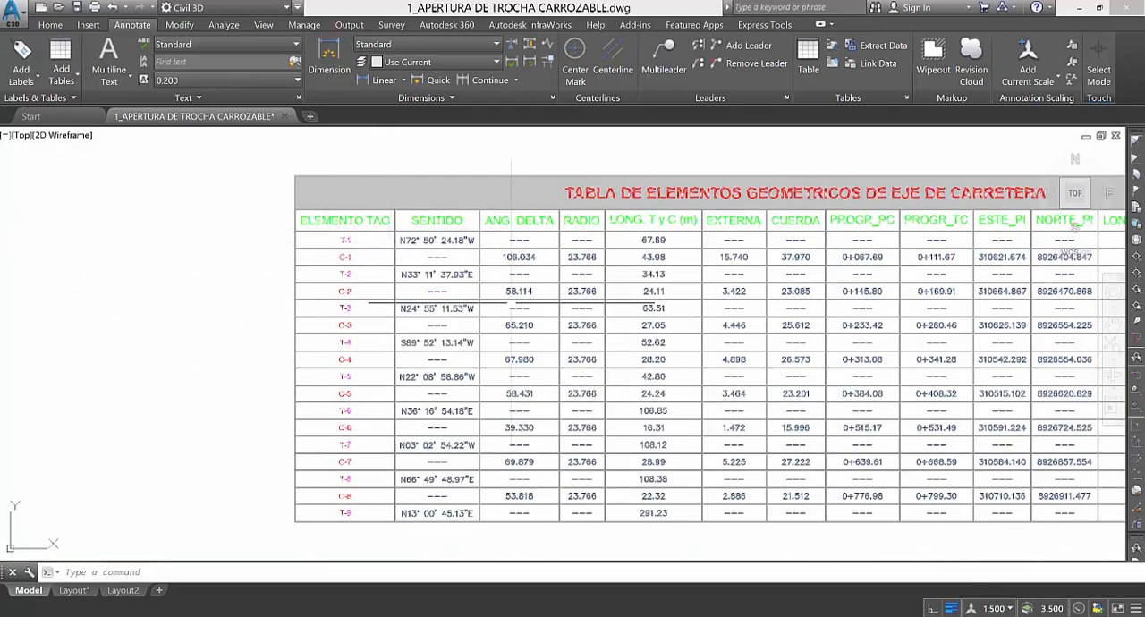
scroll(612, 284, "down", 3)
scroll(443, 279, "up", 2)
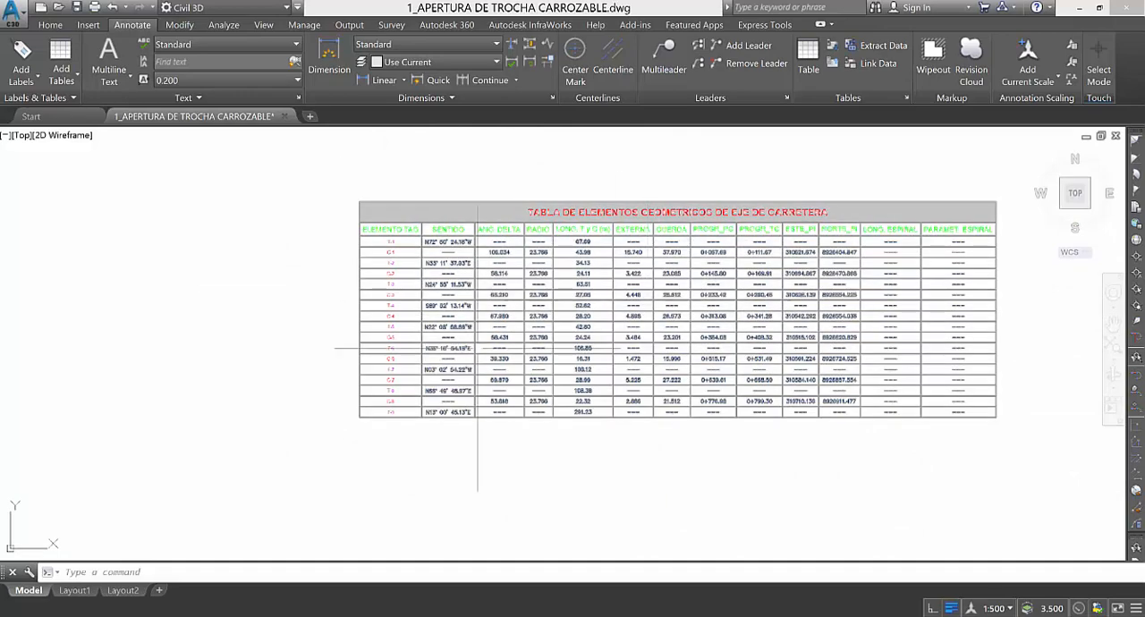
scroll(366, 268, "down", 2)
scroll(595, 295, "down", 2)
scroll(649, 301, "up", 2)
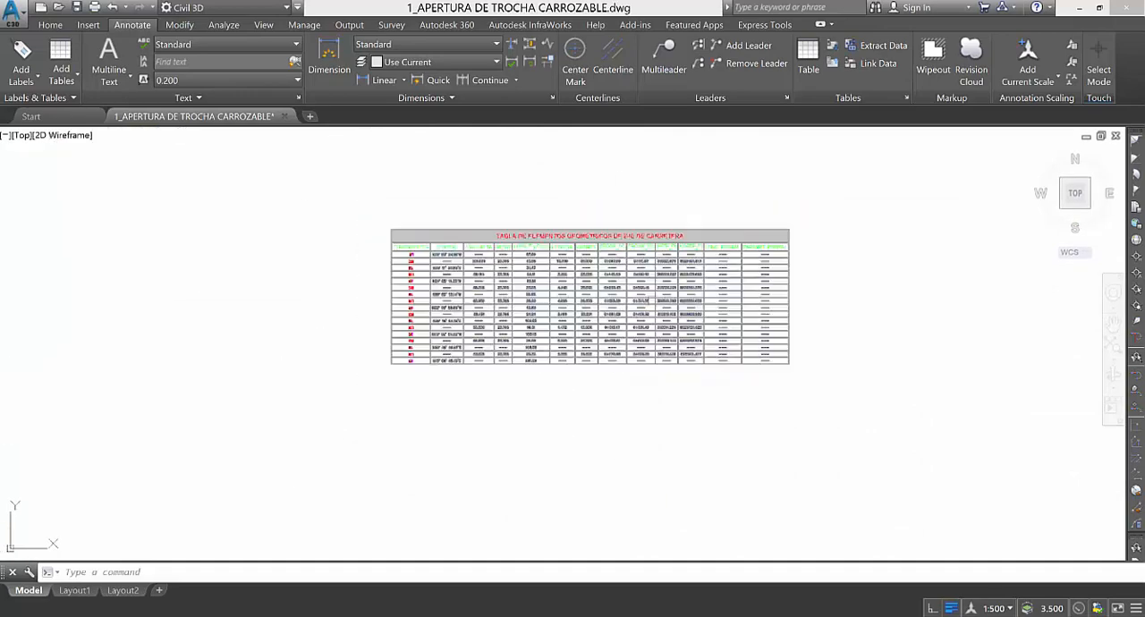
scroll(402, 259, "up", 3)
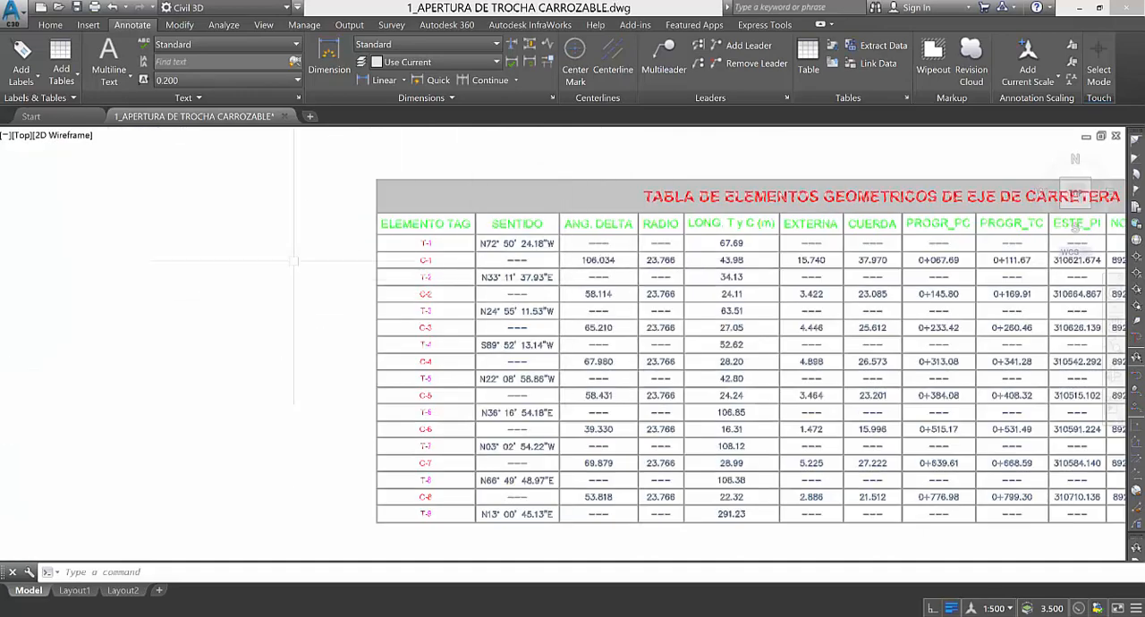
scroll(454, 374, "down", 3)
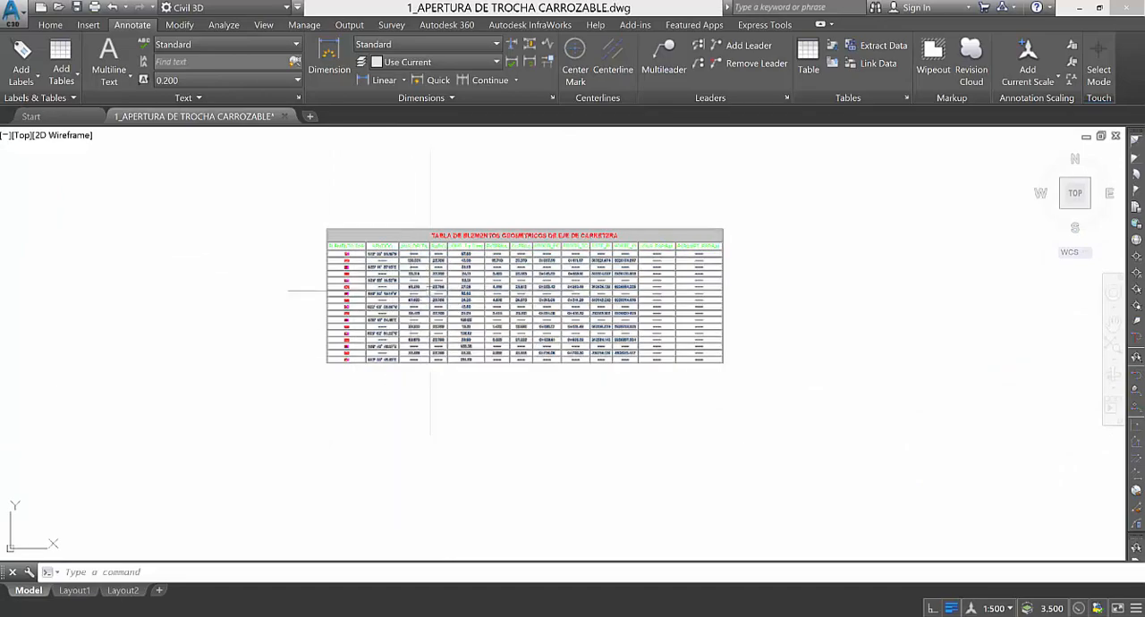
Switch to File Explorer, open the folder 1_Excel Diseño Horizontal and select the workbook DISEÑO DE VELOCIDAD CURVAS Y SOBREANCHOS.xlsx.
key("alt+Tab")
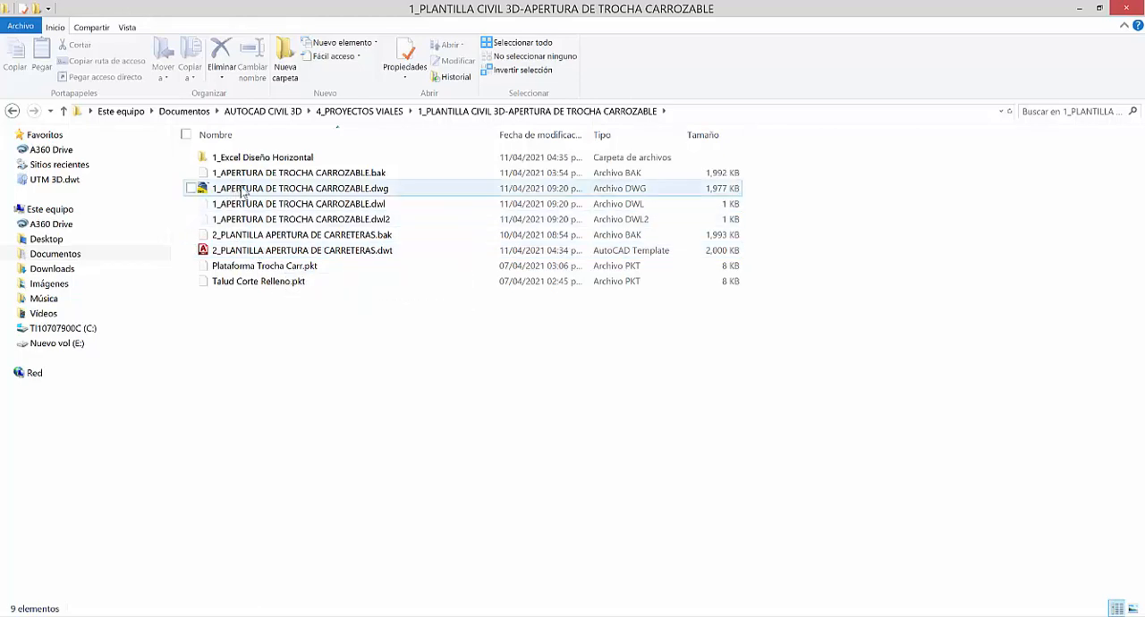
double_click(250, 161)
left_click(240, 172)
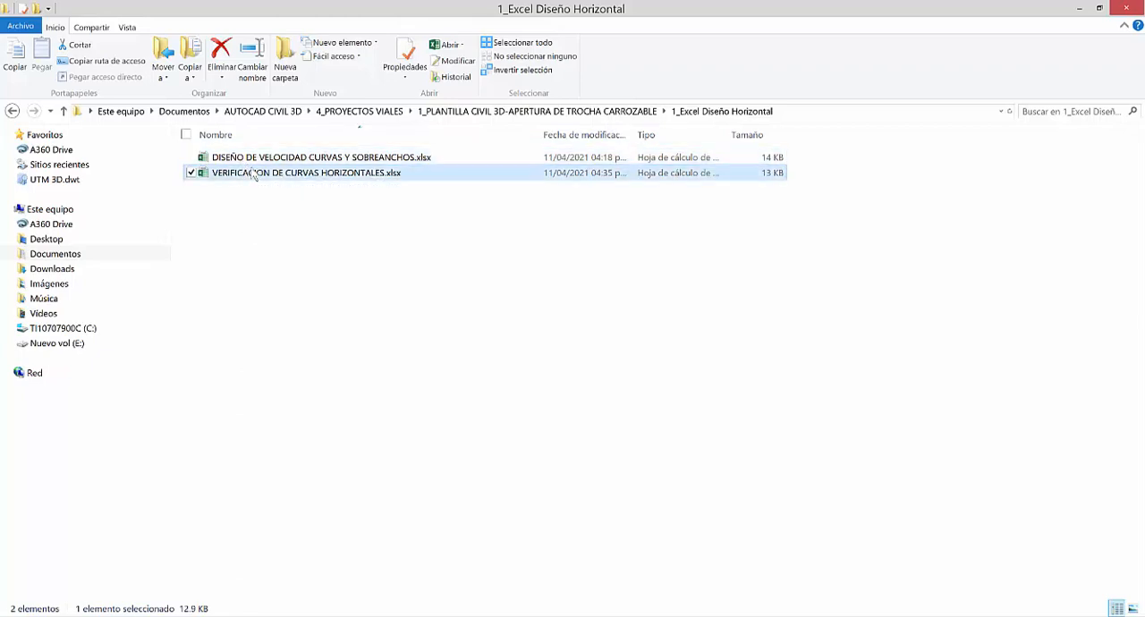
left_click(258, 157)
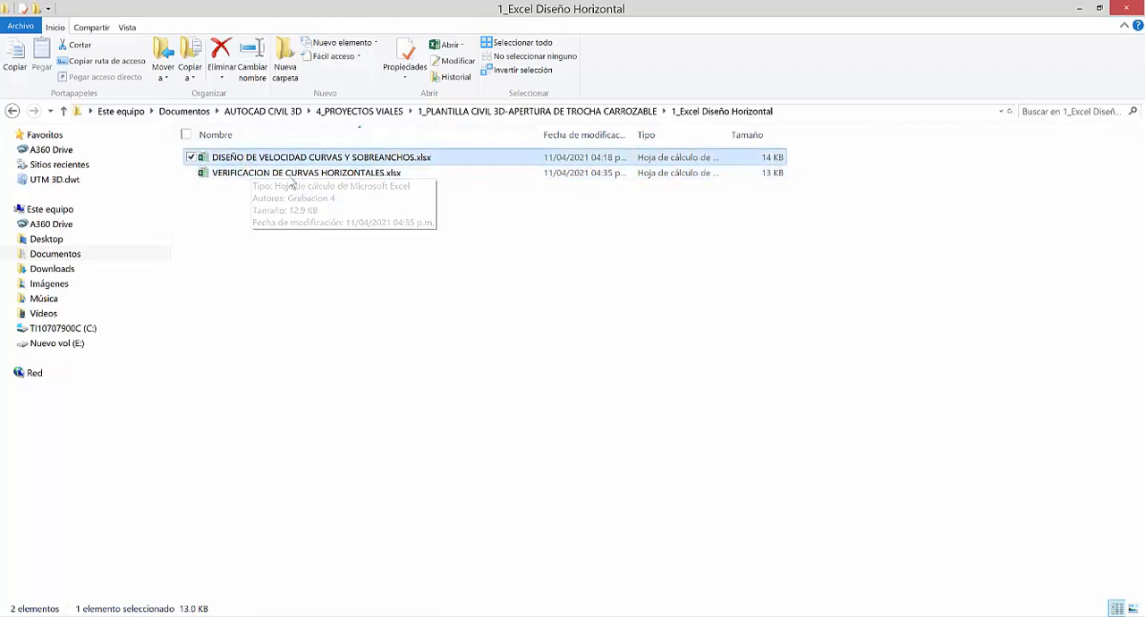
left_click(257, 175)
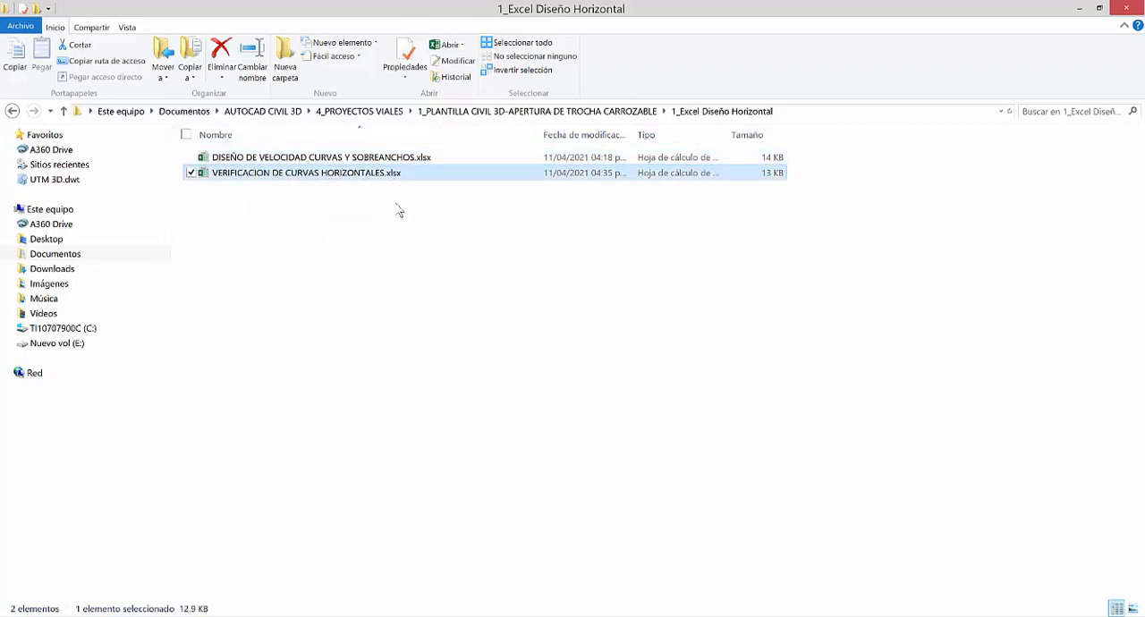
left_click(327, 162)
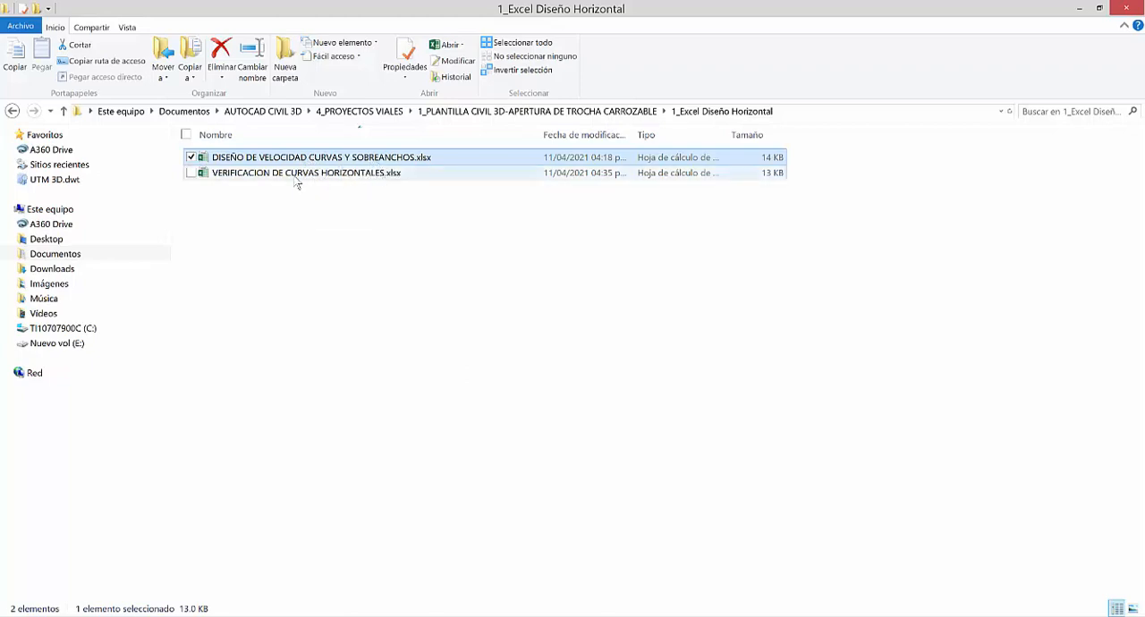
Open the workbook DISEÑO DE VELOCIDAD CURVAS Y SOBREANCHOS.xlsx in Excel, dismiss the Office activation notice and maximize the window.
left_click(226, 178)
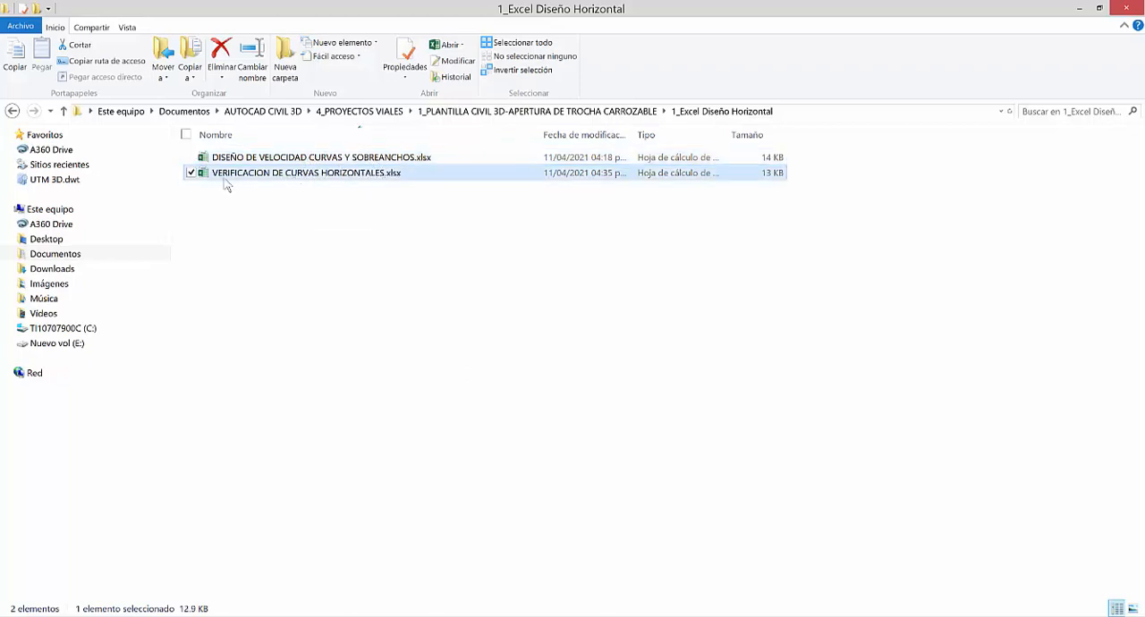
left_click(288, 161)
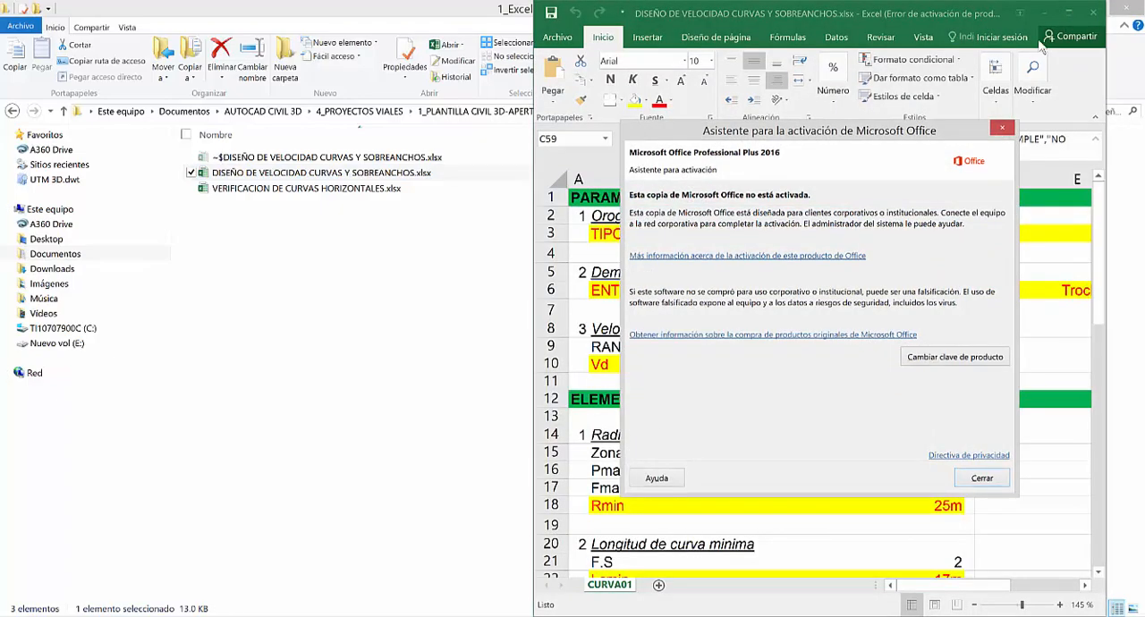
key("Escape")
left_click(1069, 13)
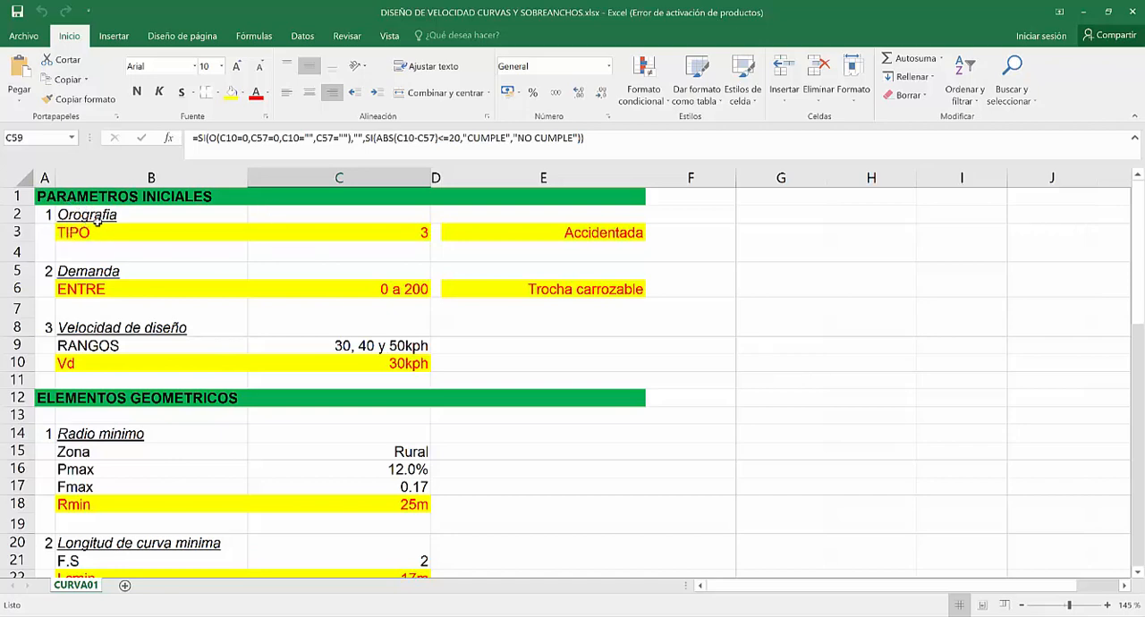
Examine the orography TIPO choices in C3, the demand range in C6 and the classification formulas in E3 and E6.
left_click(433, 233)
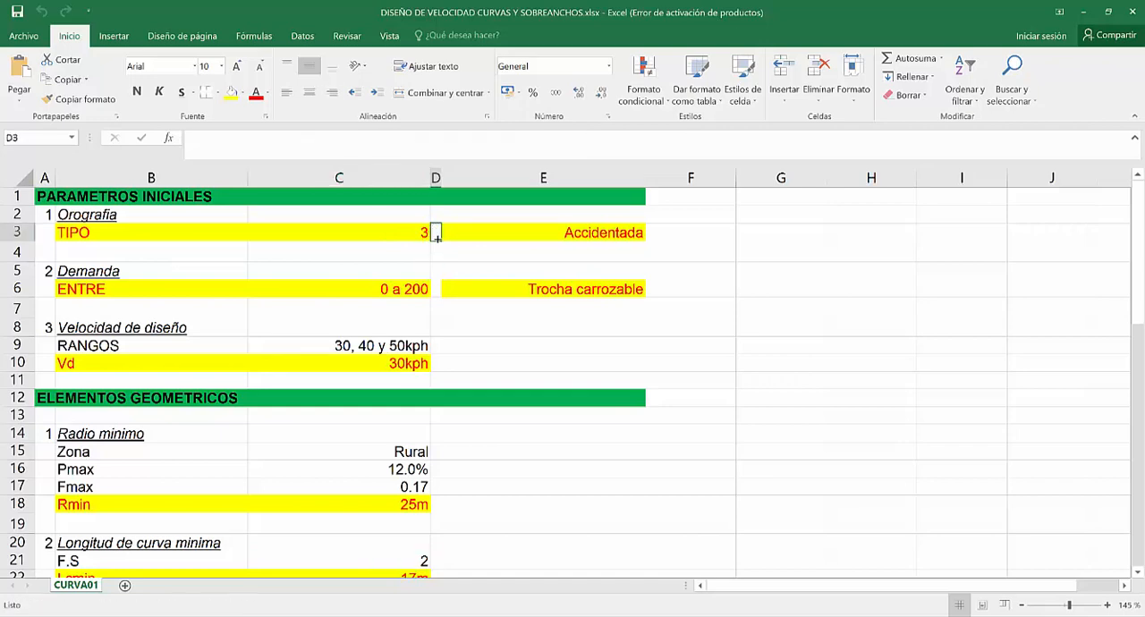
left_click(407, 236)
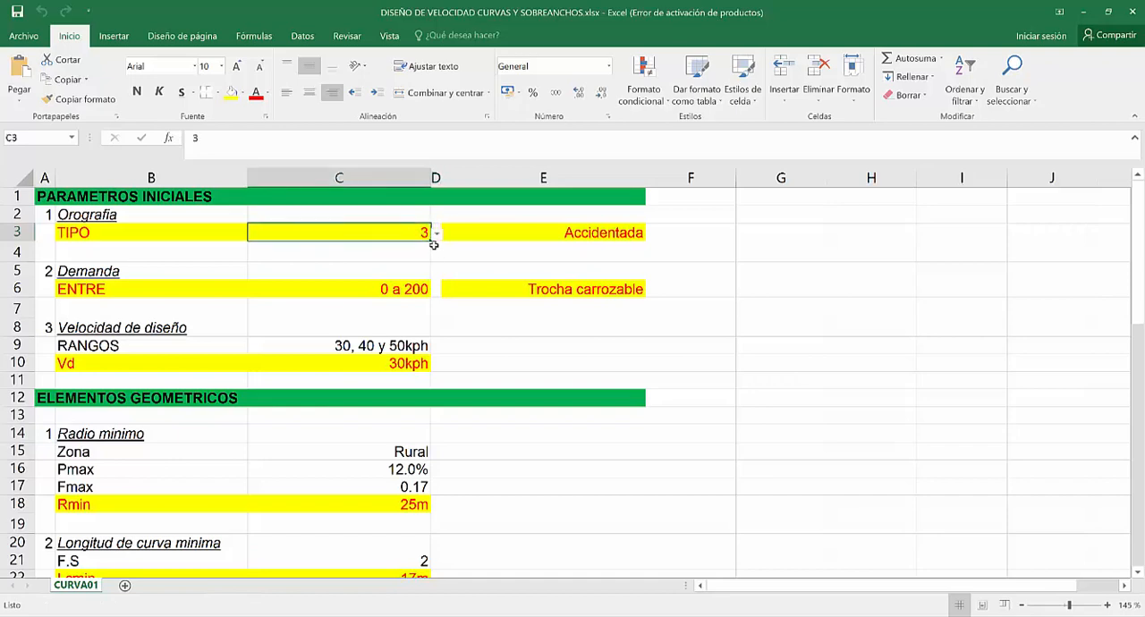
left_click(437, 236)
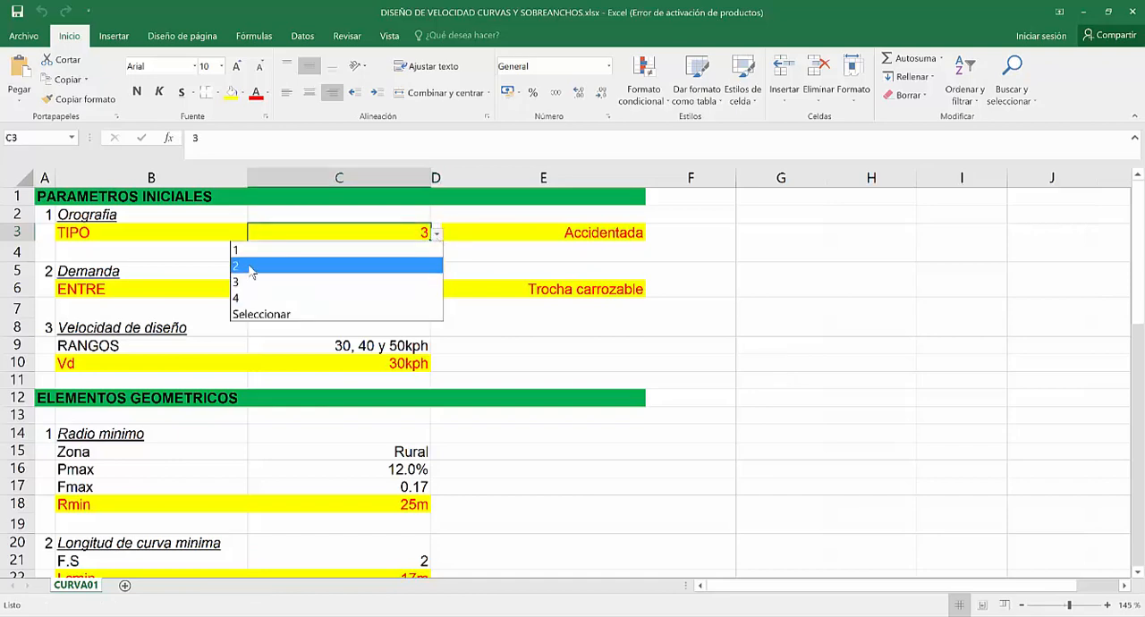
left_click(360, 230)
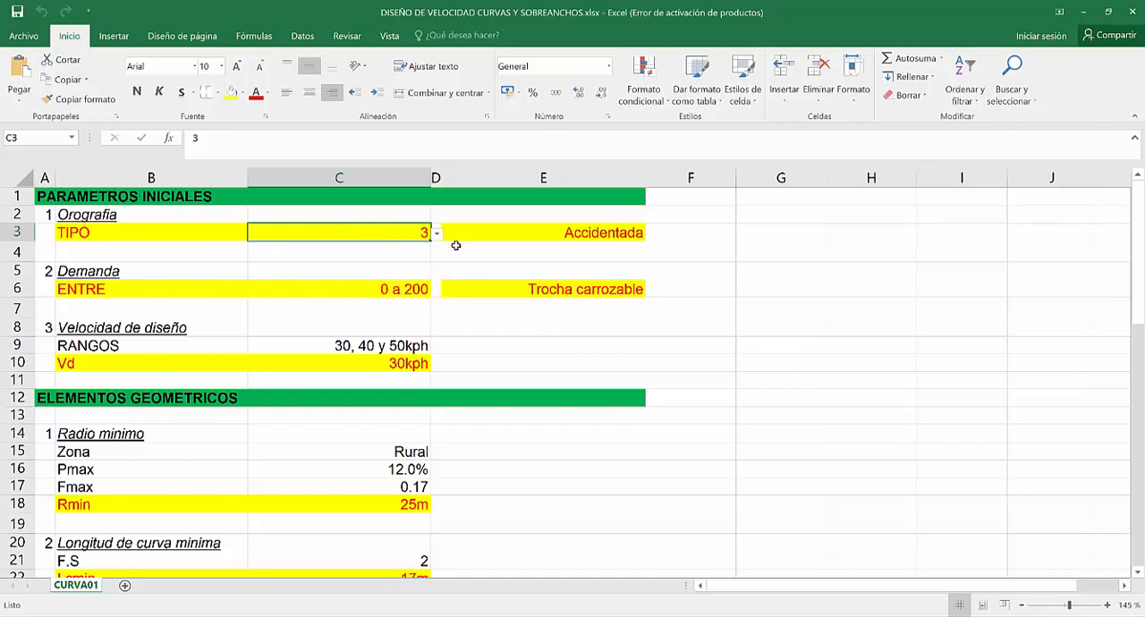
left_click(596, 237)
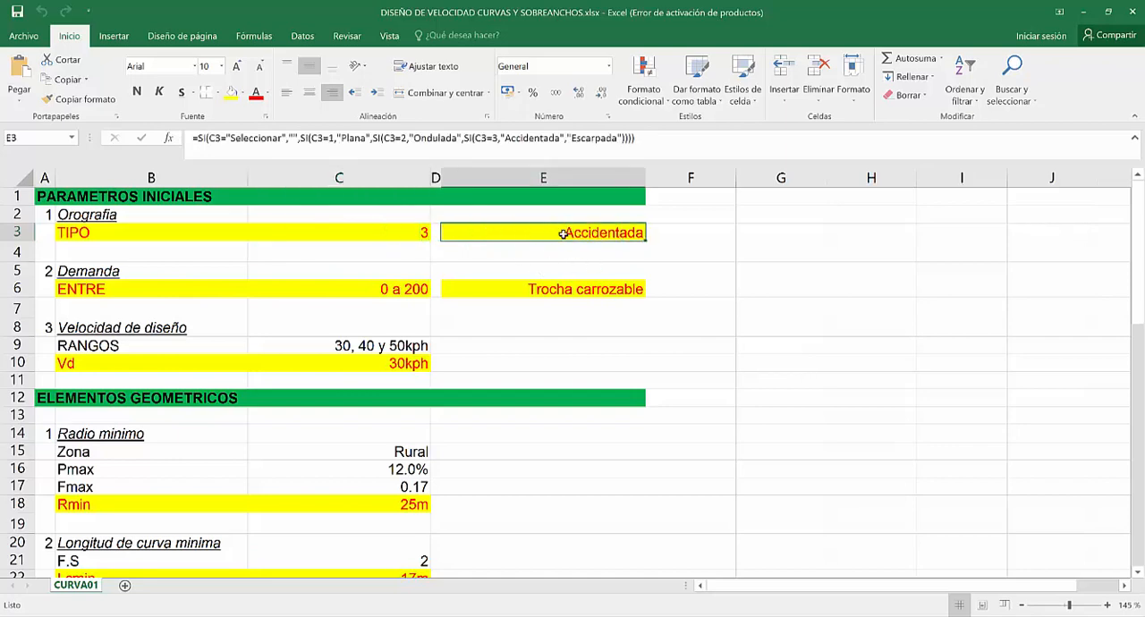
left_click(241, 290)
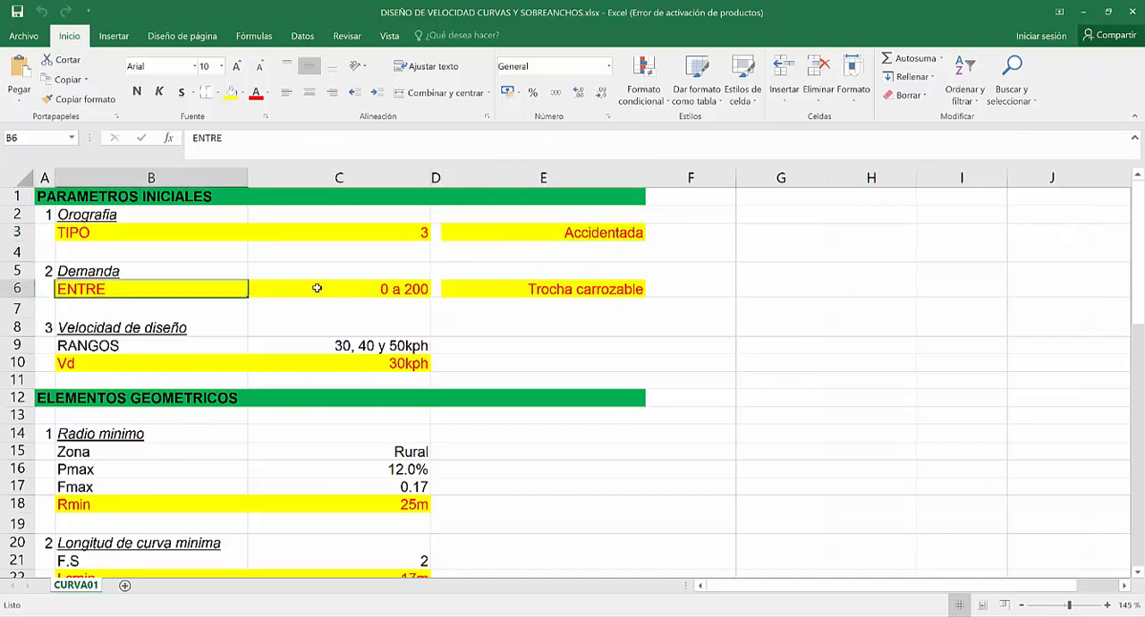
left_click(393, 286)
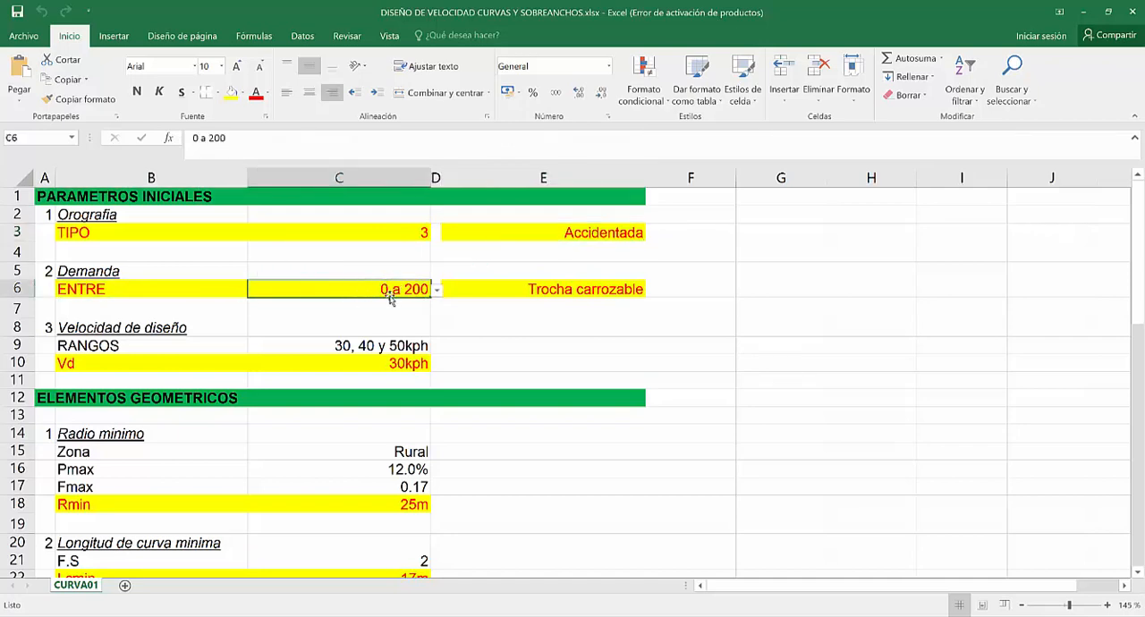
left_click(527, 294)
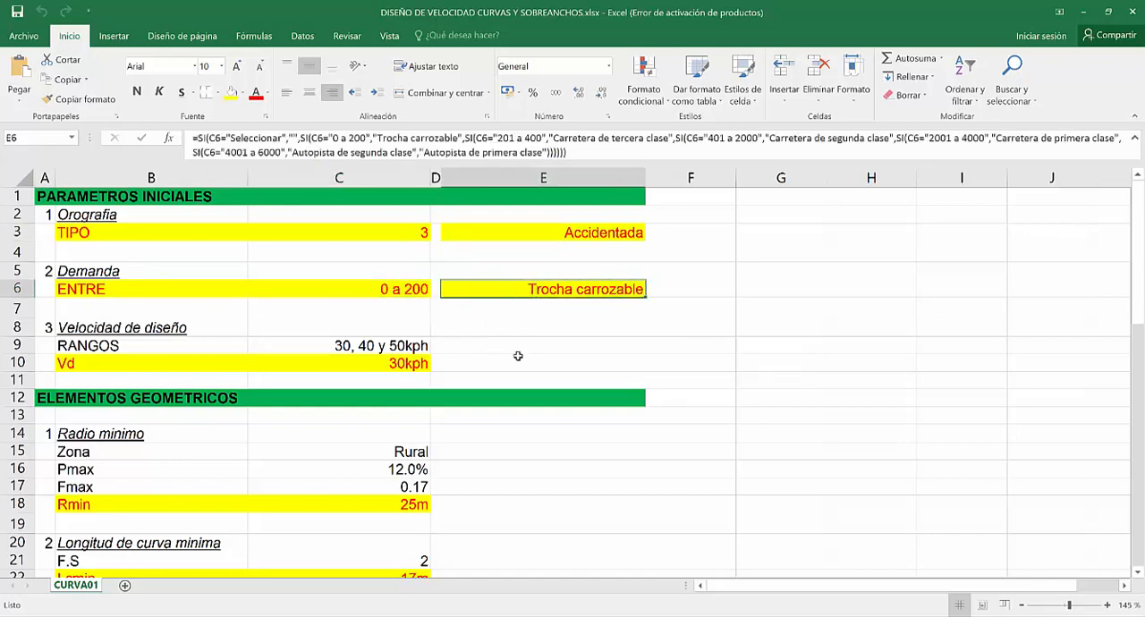
Examine the Velocidad de diseño section, checking the Vd cell C10 and the speed range formula in C9.
scroll(145, 341, "down", 1)
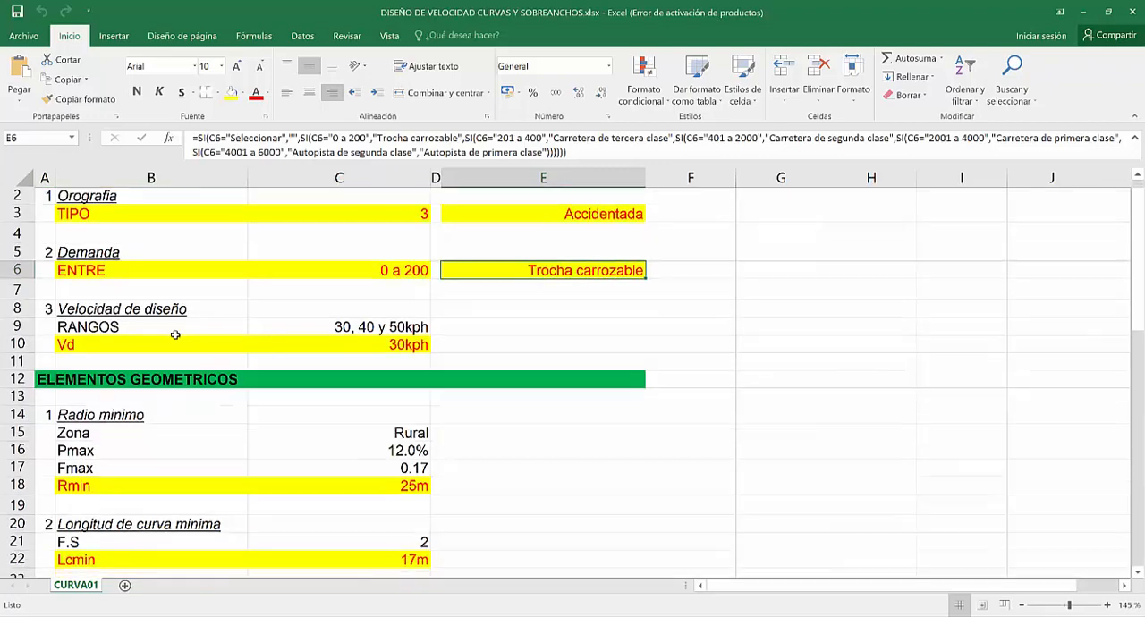
left_click(390, 310)
scroll(361, 254, "down", 1)
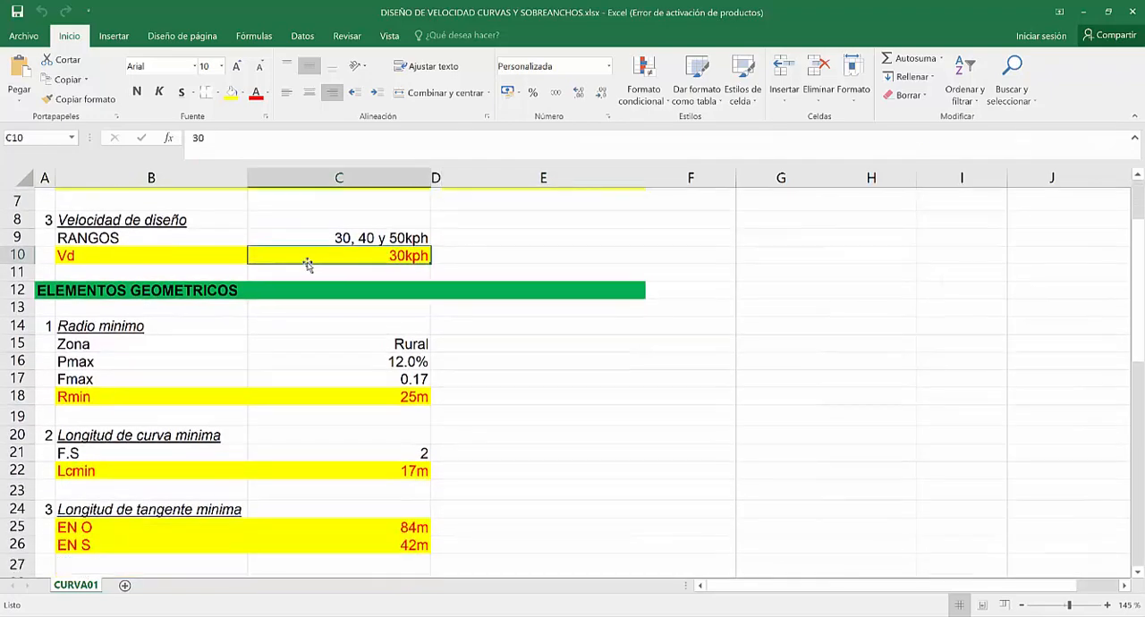
left_click(366, 237)
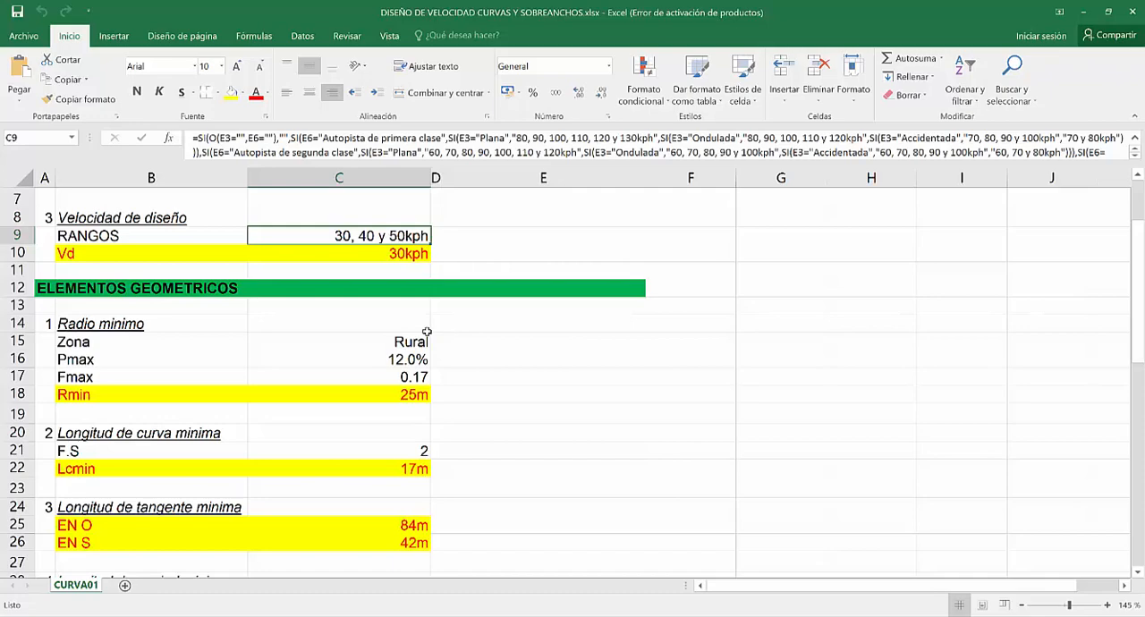
scroll(427, 332, "down", 2)
scroll(167, 279, "up", 1)
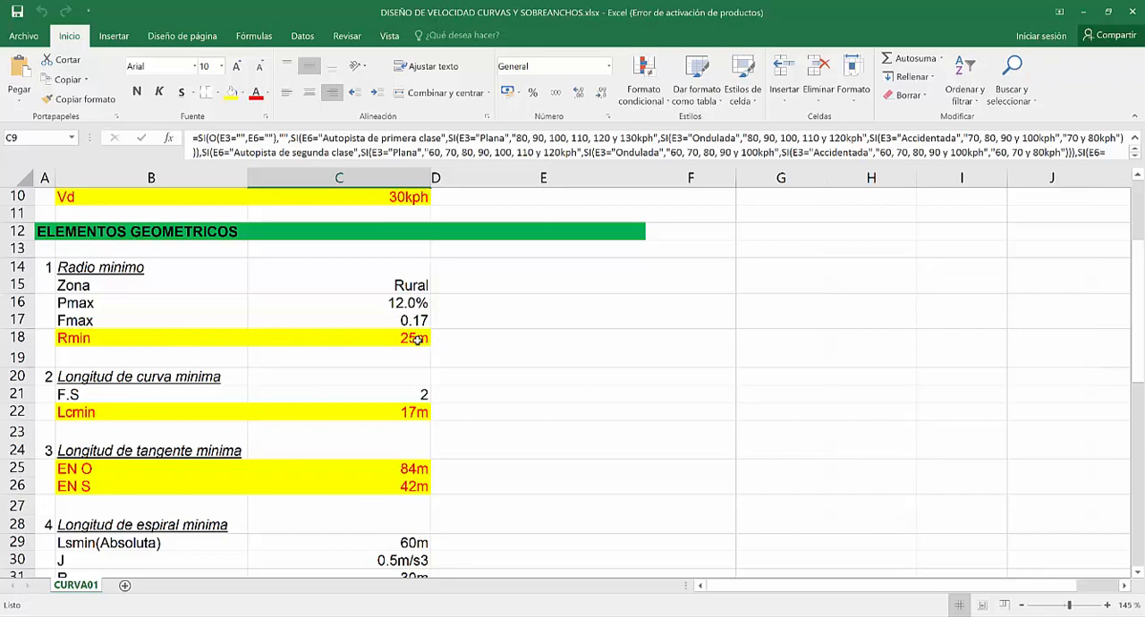
scroll(332, 327, "down", 1)
scroll(307, 332, "down", 1)
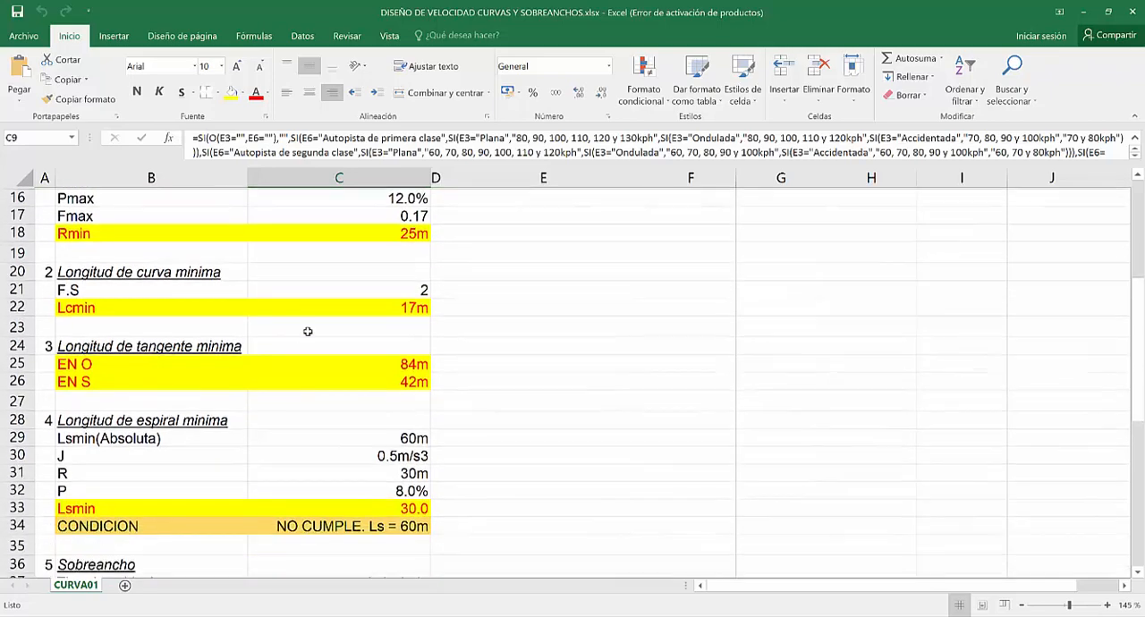
scroll(283, 355, "up", 3)
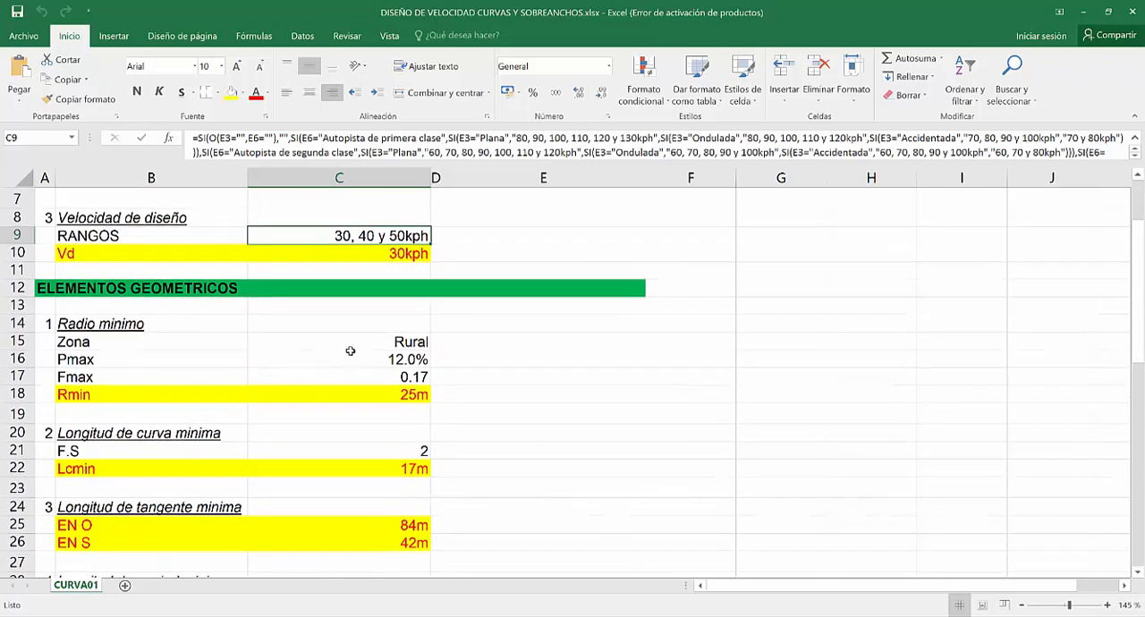
Examine the Zona, Pmax and Fmax parameters in B15:C17 of the Radio minimo section.
left_click(366, 346)
left_click(420, 362)
left_click_drag(376, 340, 318, 374)
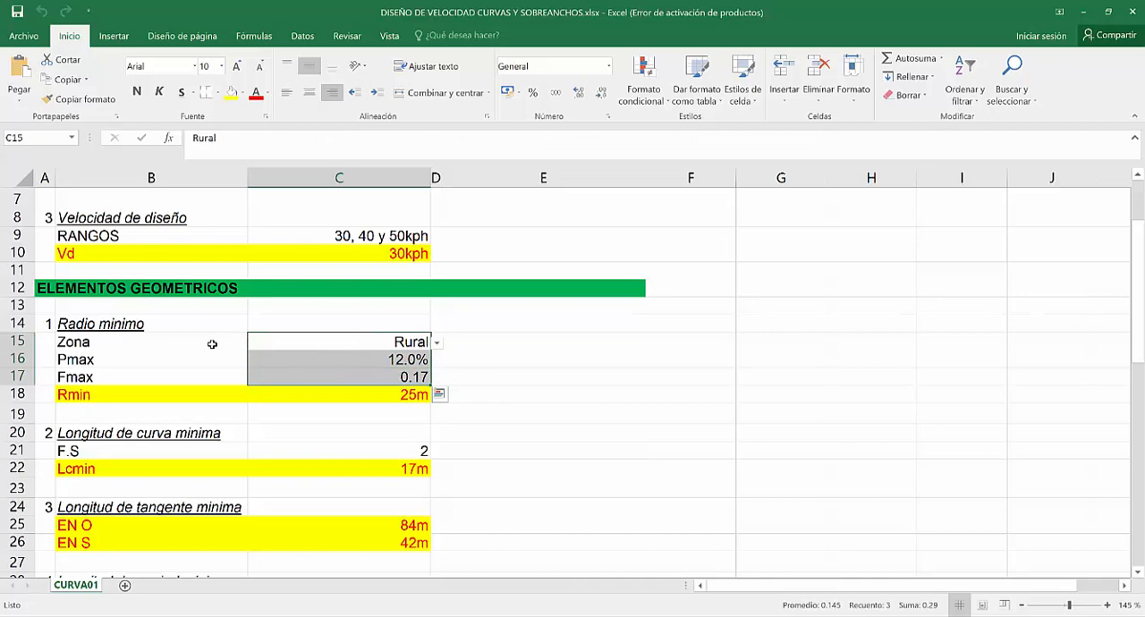
left_click(519, 361)
left_click(231, 342)
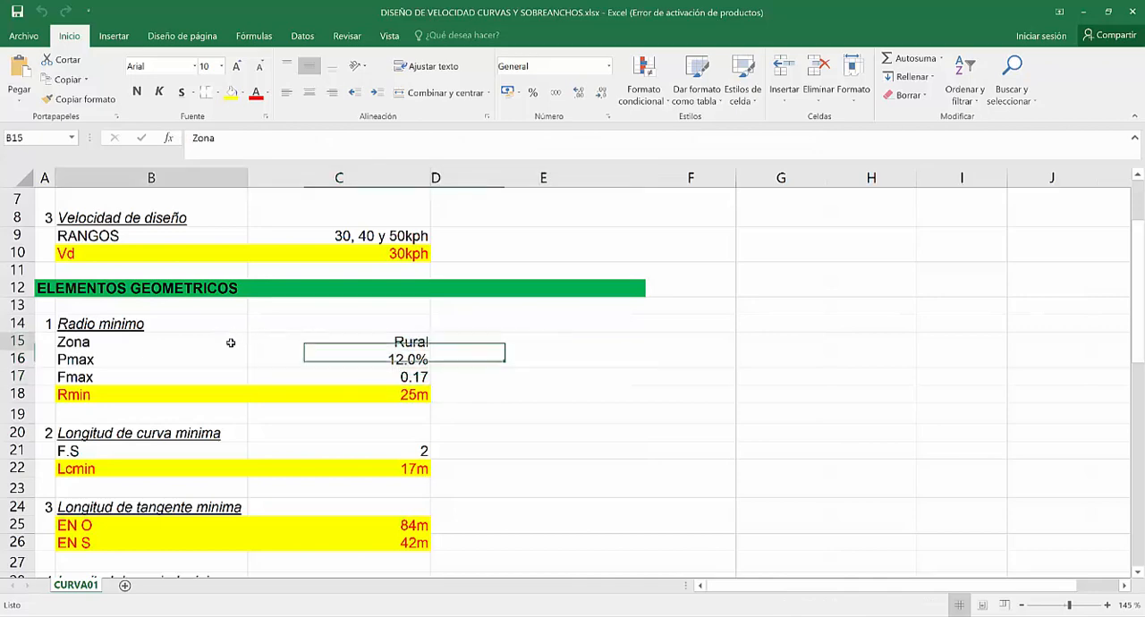
left_click_drag(230, 343, 354, 371)
scroll(357, 343, "down", 1)
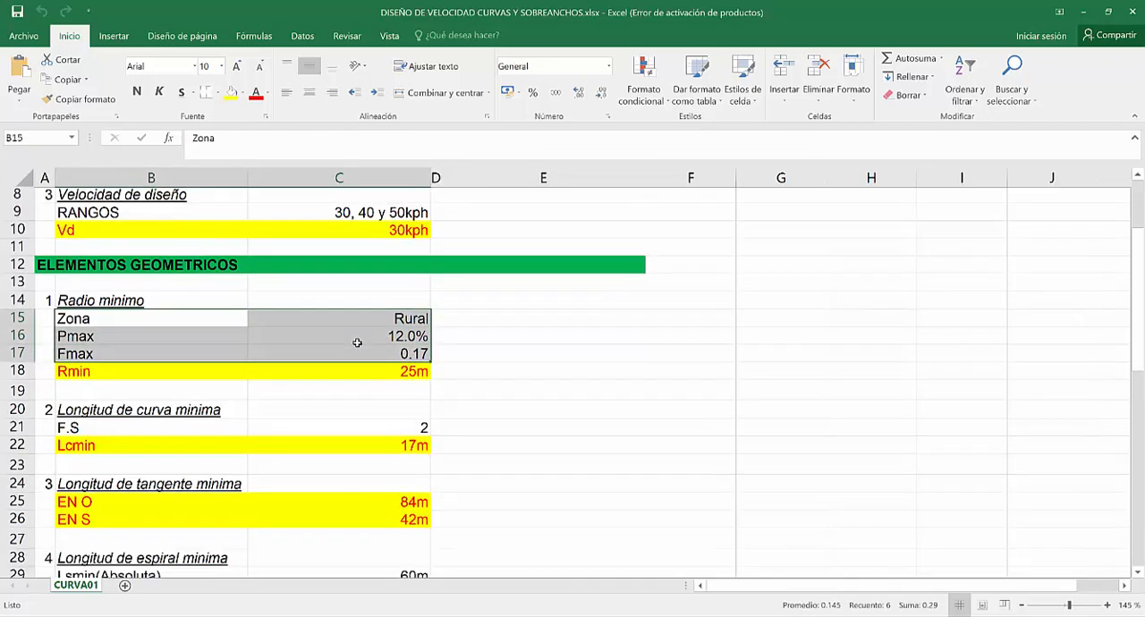
Examine the minimum curve length formula in C22 and the minimum tangent length for S curves in C26.
scroll(357, 343, "down", 2)
scroll(309, 352, "down", 3)
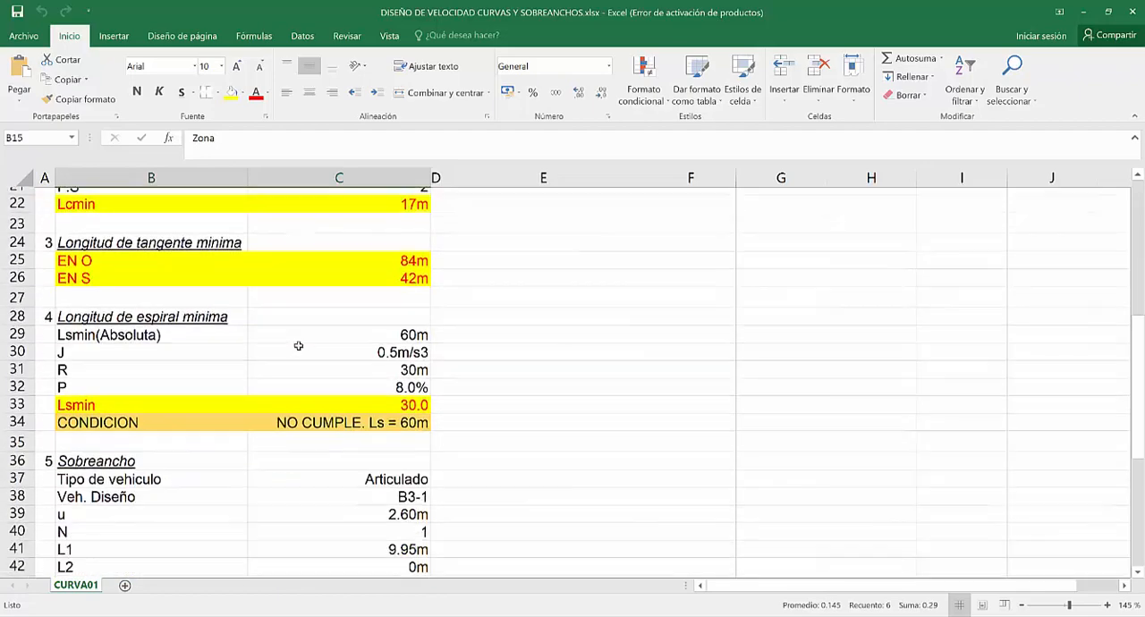
scroll(299, 345, "down", 4)
scroll(260, 366, "up", 5)
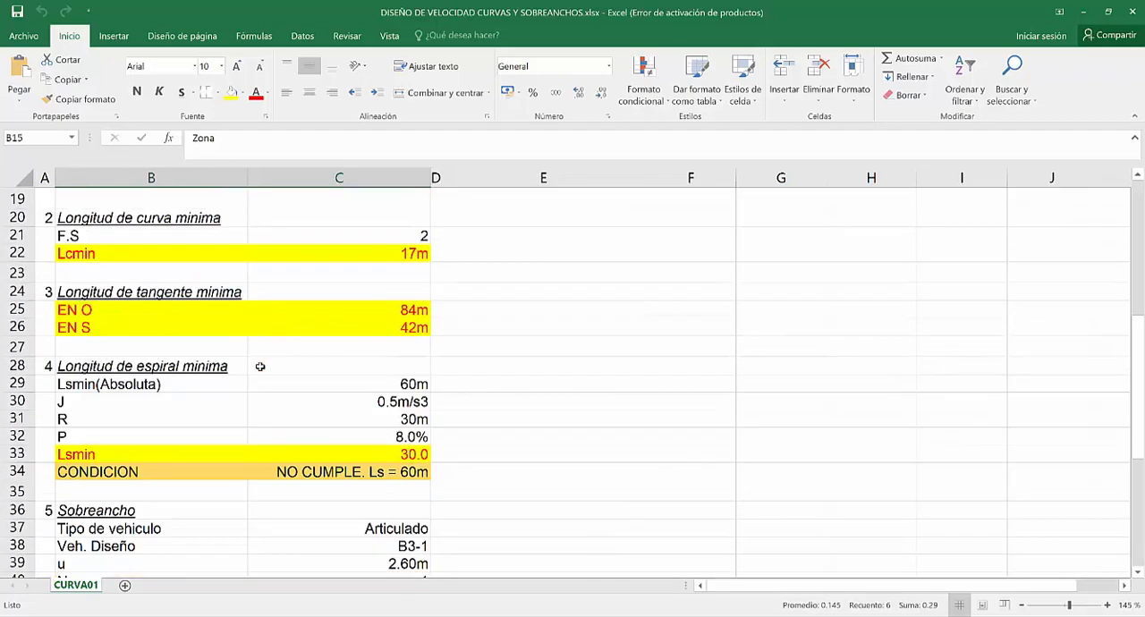
scroll(260, 366, "up", 1)
left_click(117, 271)
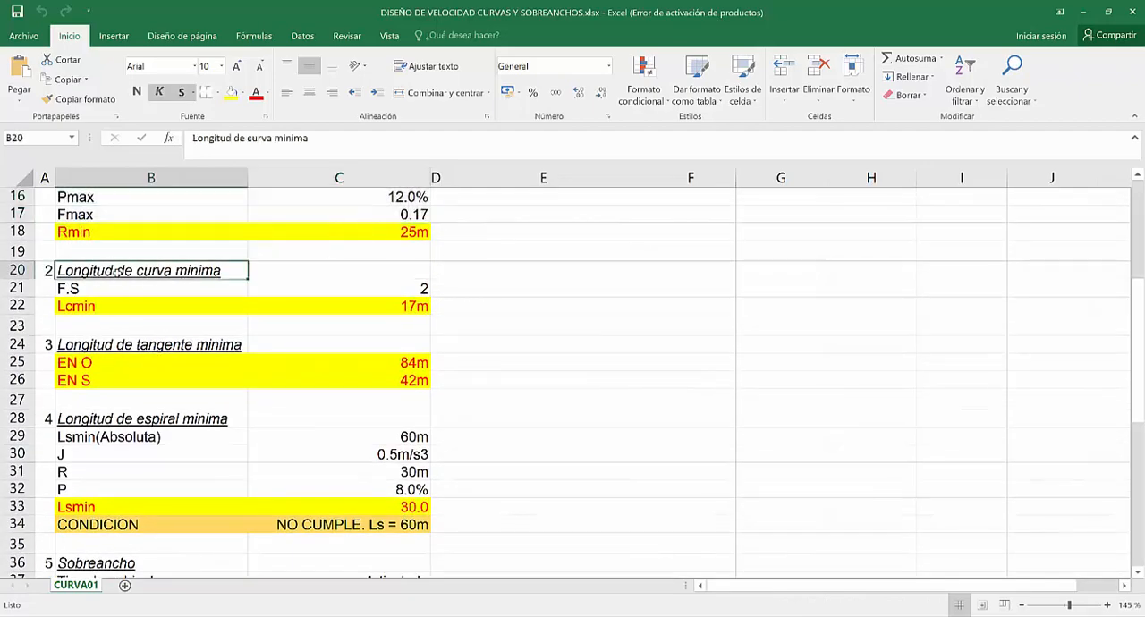
left_click(388, 306)
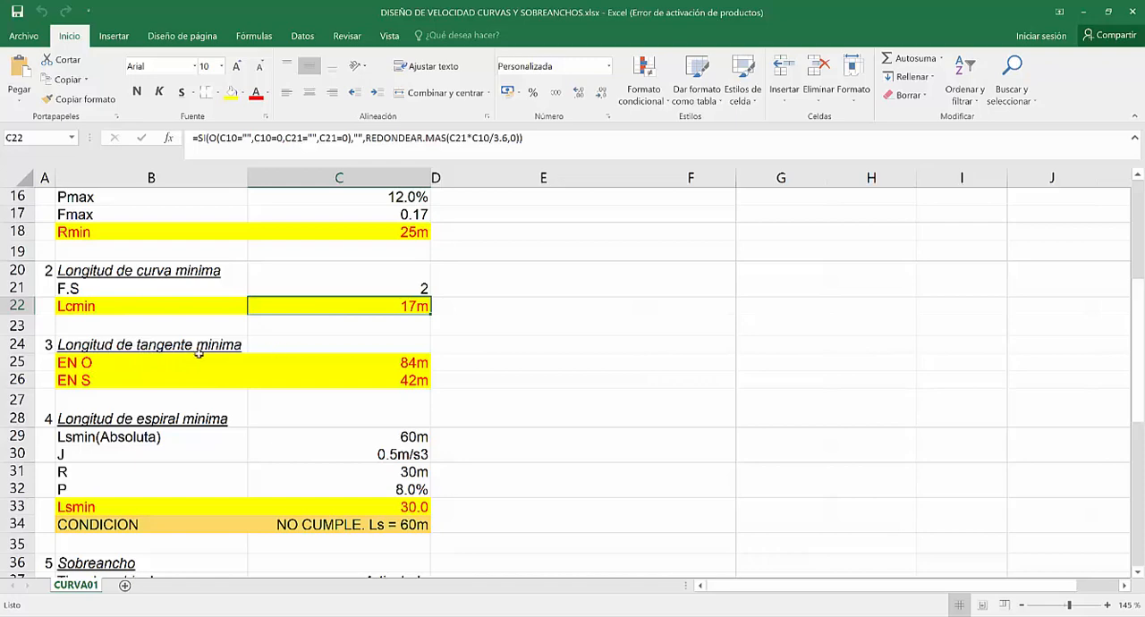
scroll(363, 364, "down", 1)
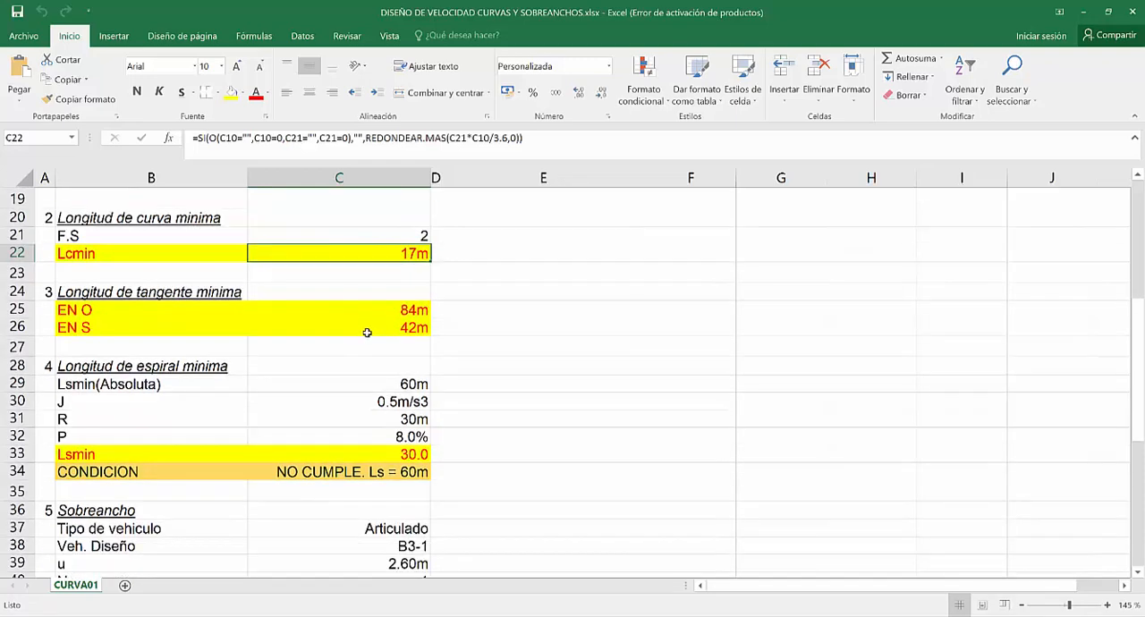
left_click(363, 329)
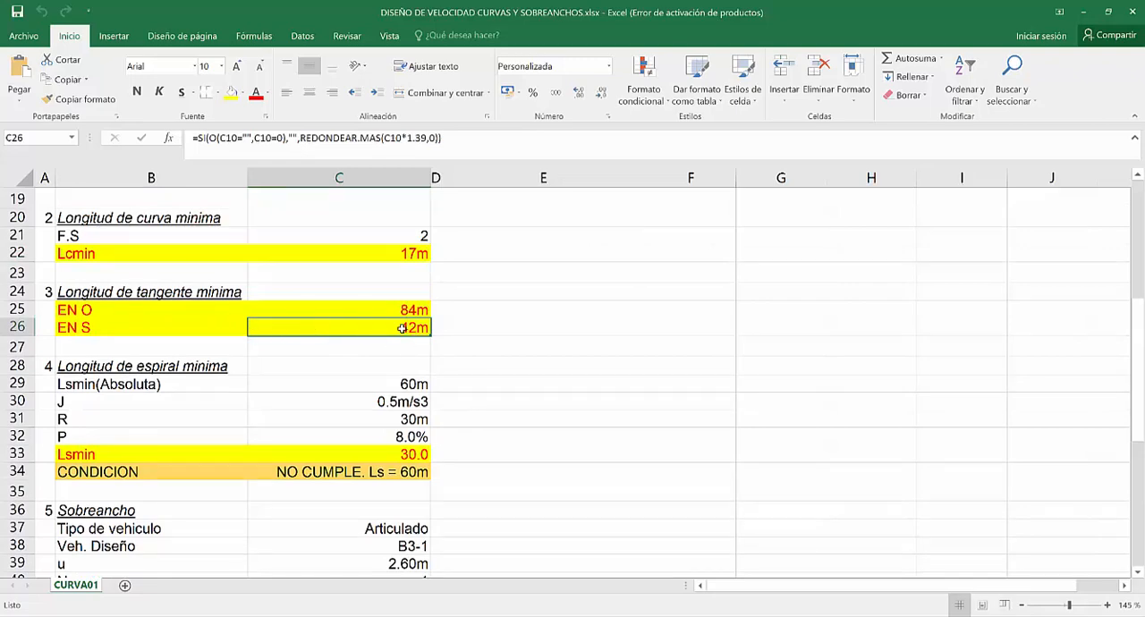
Examine the Sobreancho section and the available design vehicle choices for Veh. Diseño in C38.
scroll(263, 346, "down", 1)
scroll(263, 346, "down", 1)
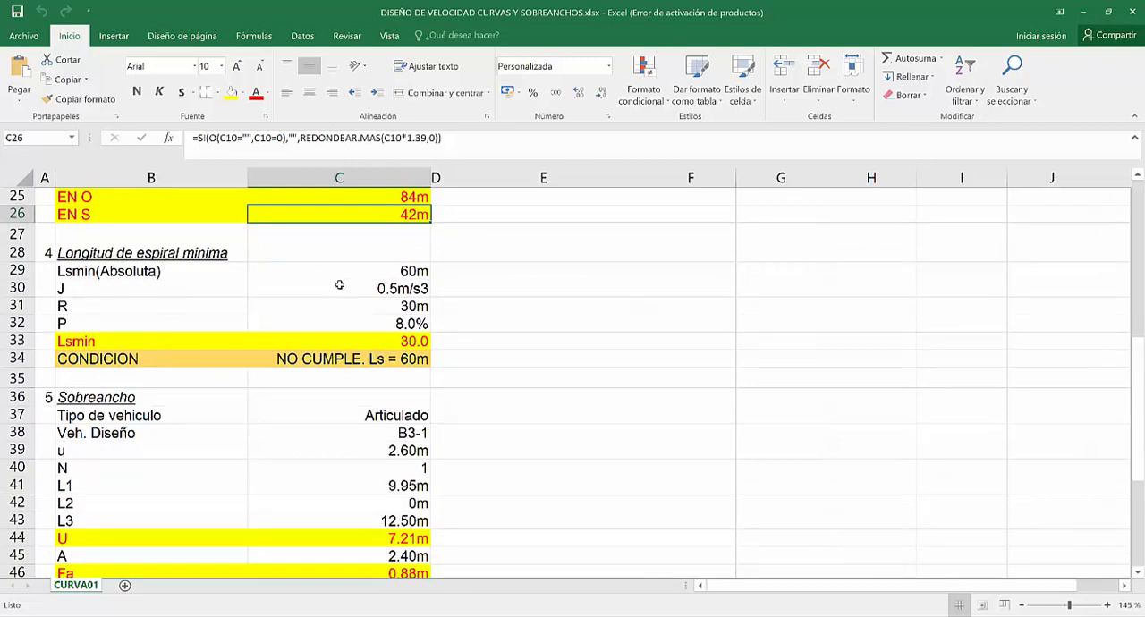
scroll(328, 360, "down", 2)
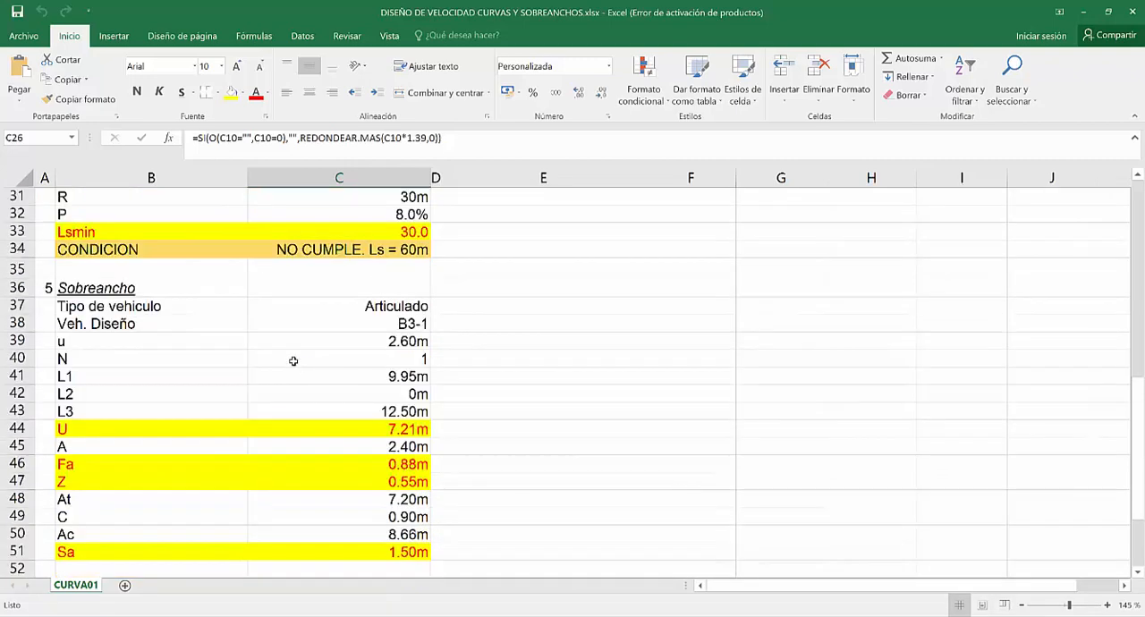
left_click(96, 286)
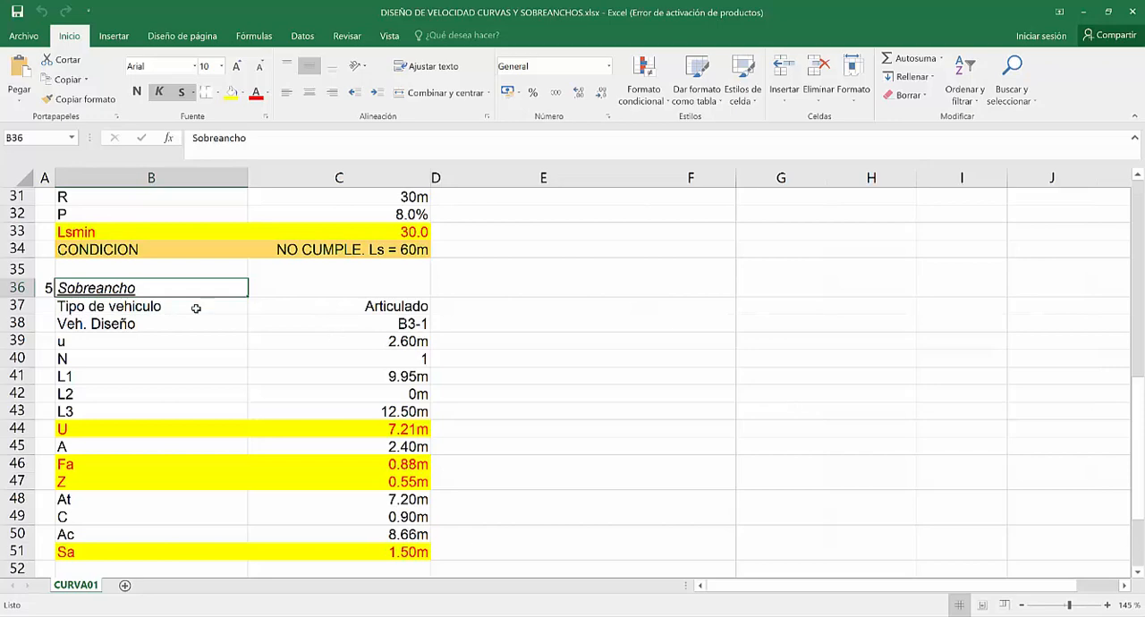
left_click(160, 323)
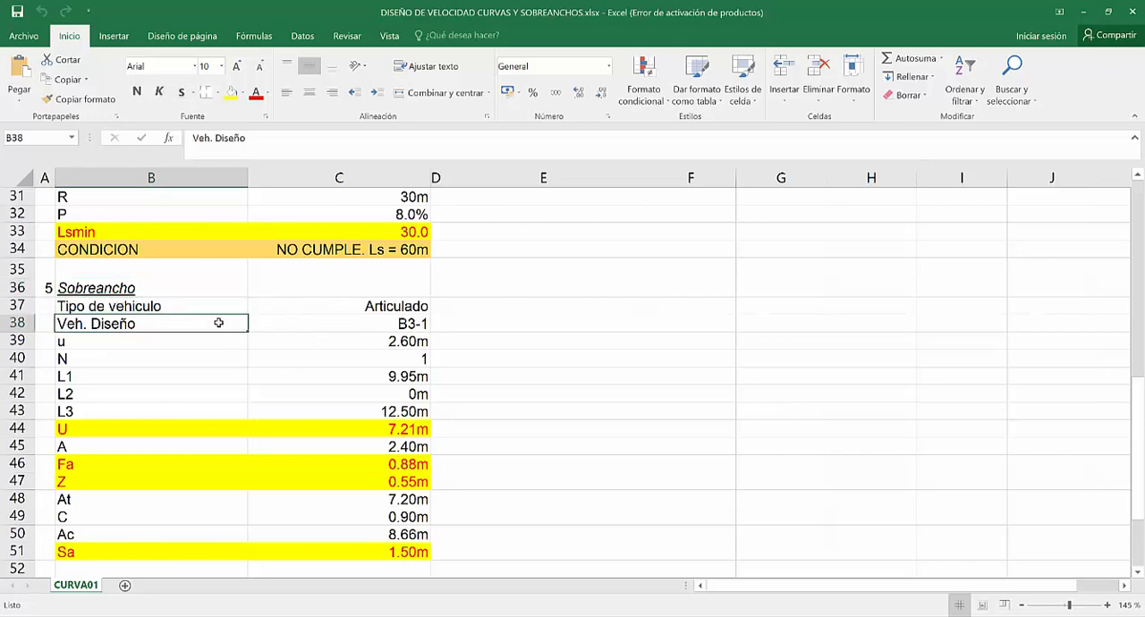
left_click(344, 324)
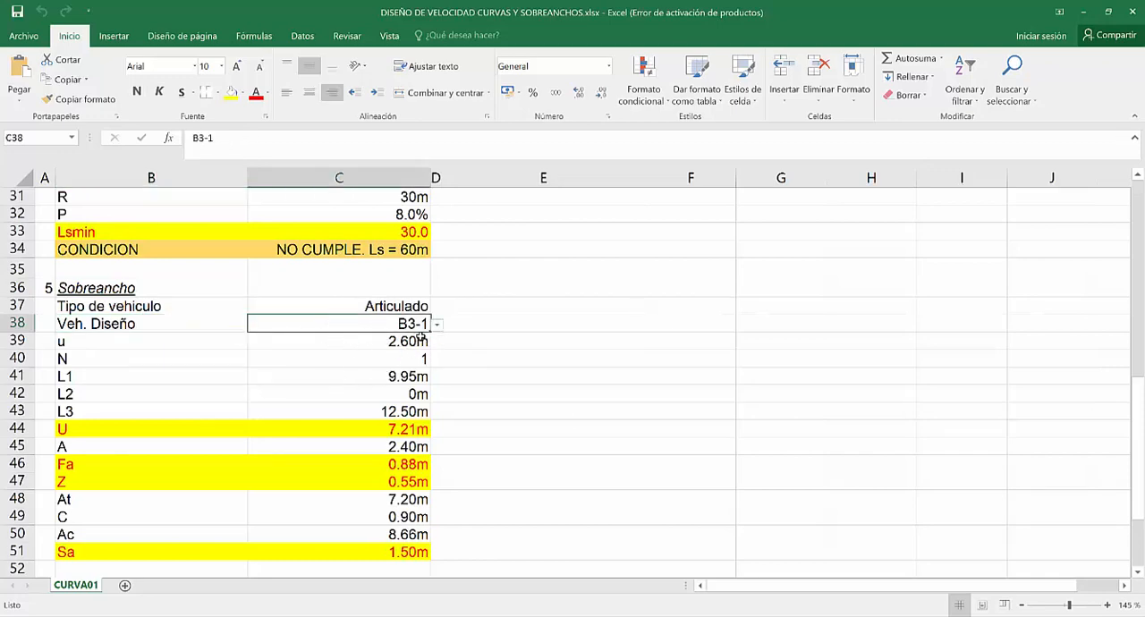
left_click(437, 325)
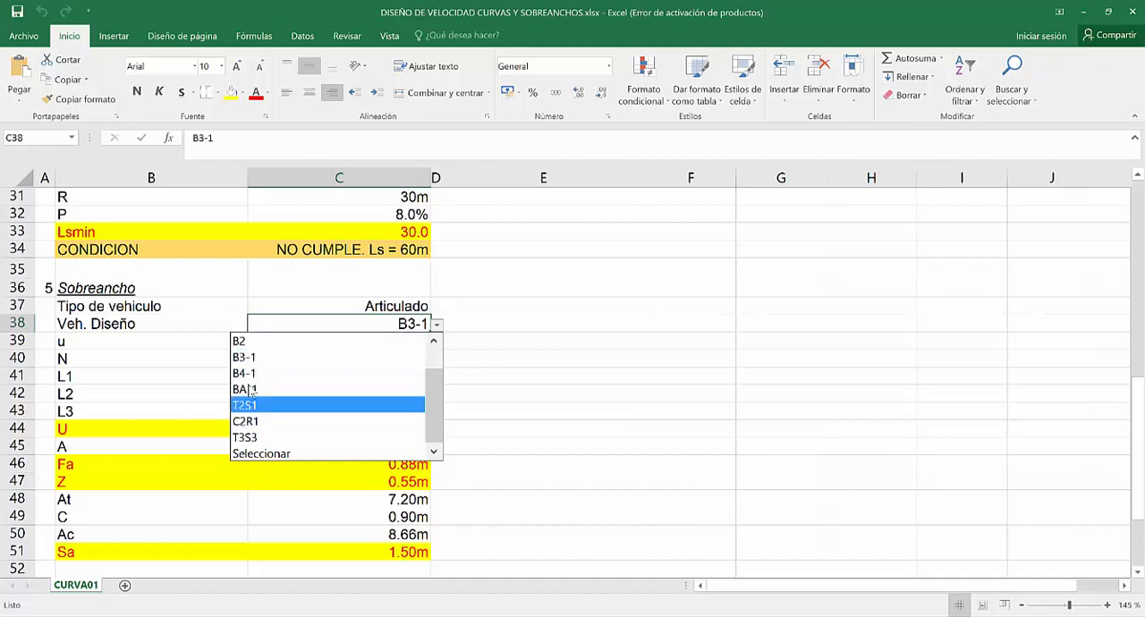
key("Escape")
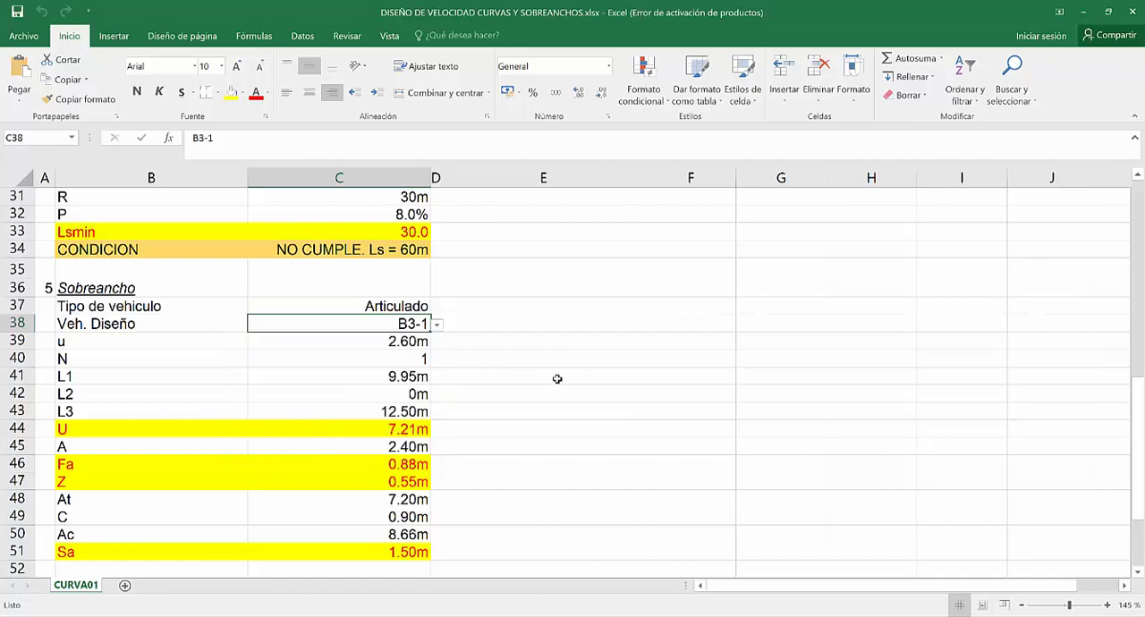
Examine the u, N, L1 and L3 cells in C39:C43 and the design vehicle in C38 that their formulas reference.
left_click(391, 344)
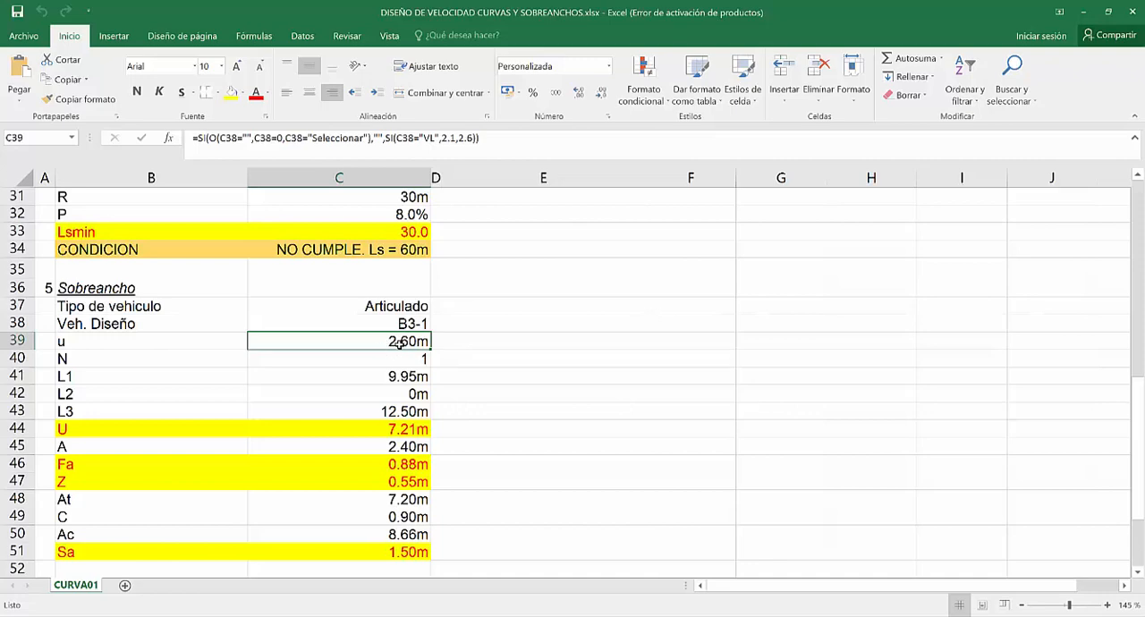
left_click(385, 363)
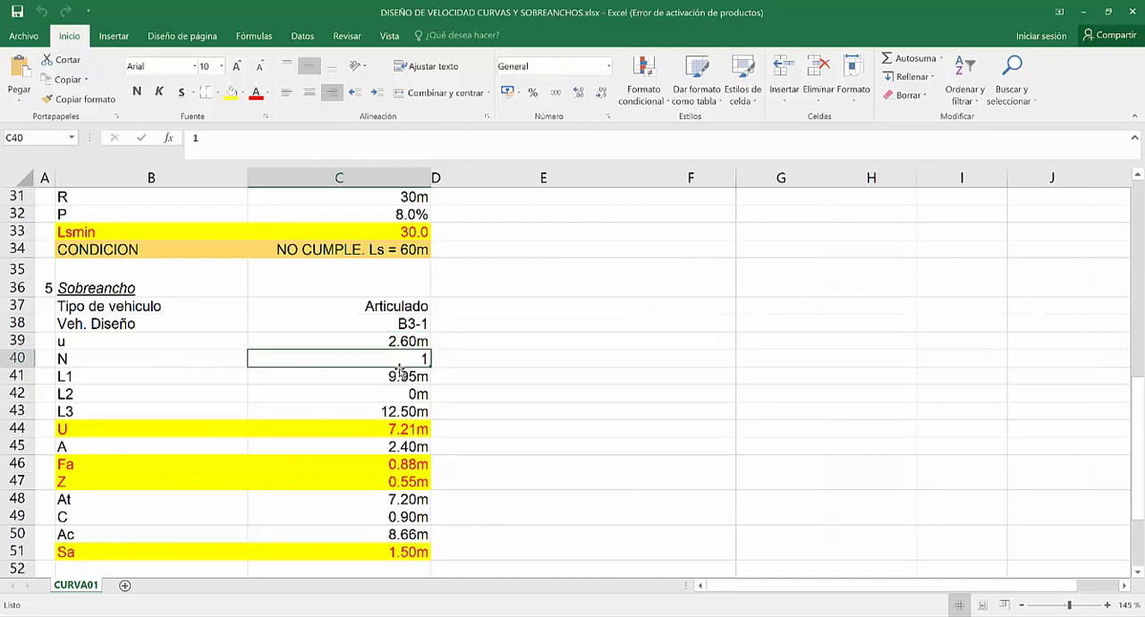
left_click(335, 379)
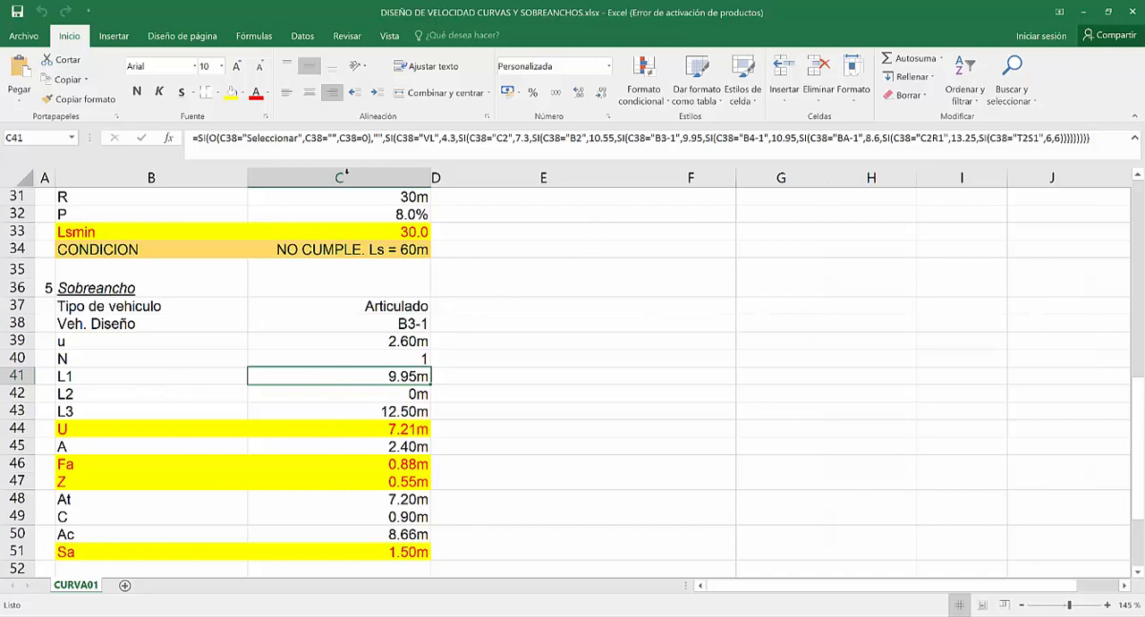
left_click(380, 327)
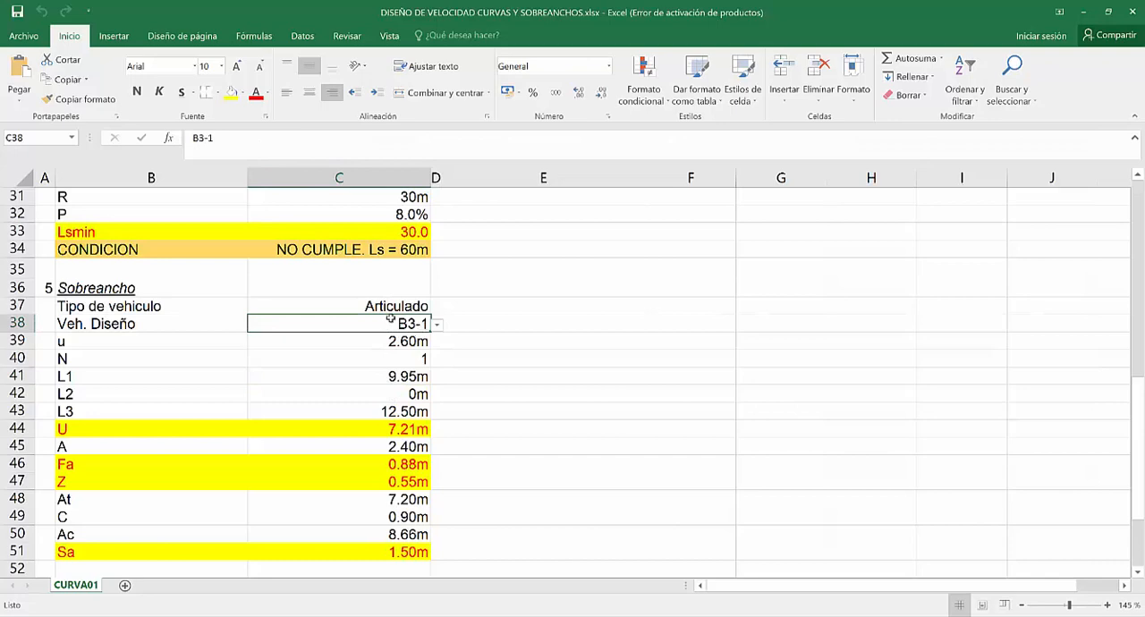
scroll(328, 382, "down", 1)
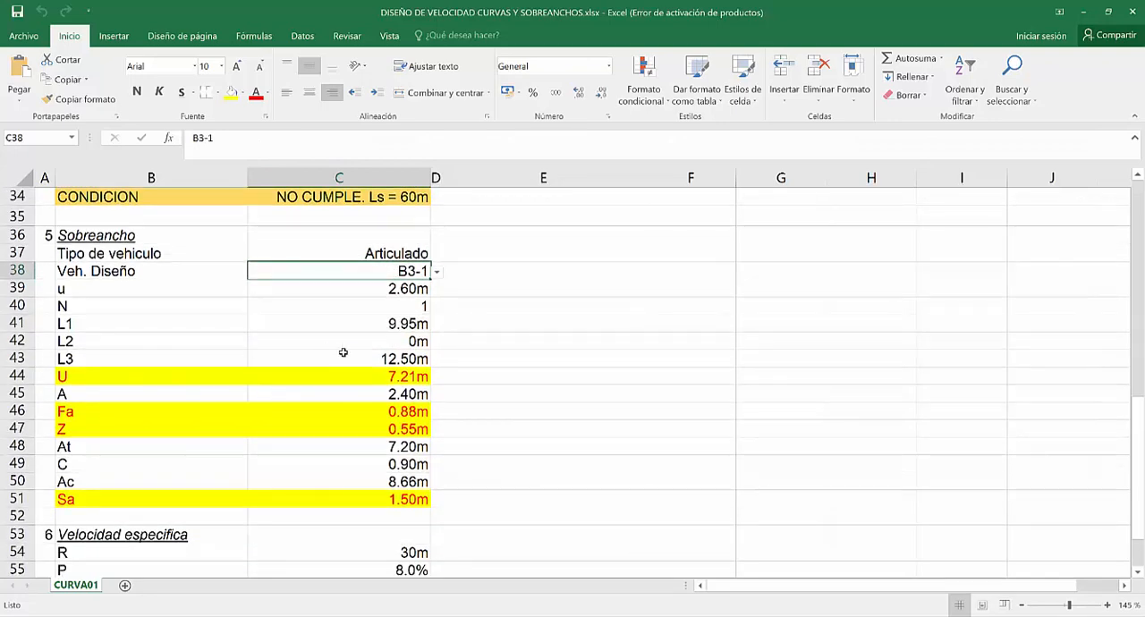
left_click(377, 358)
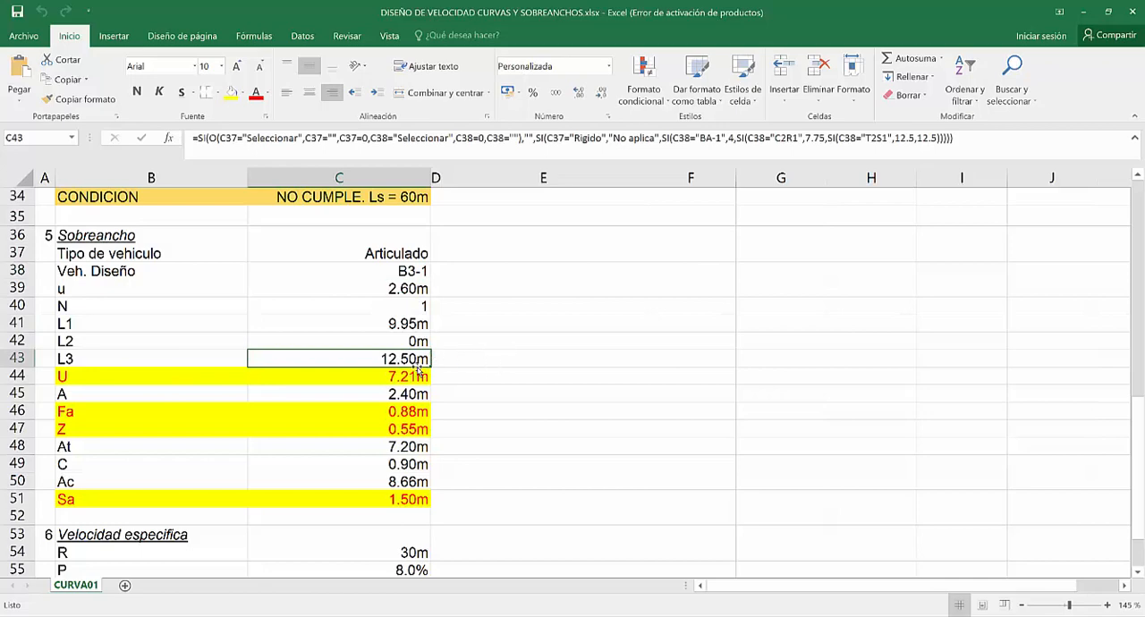
left_click(357, 322)
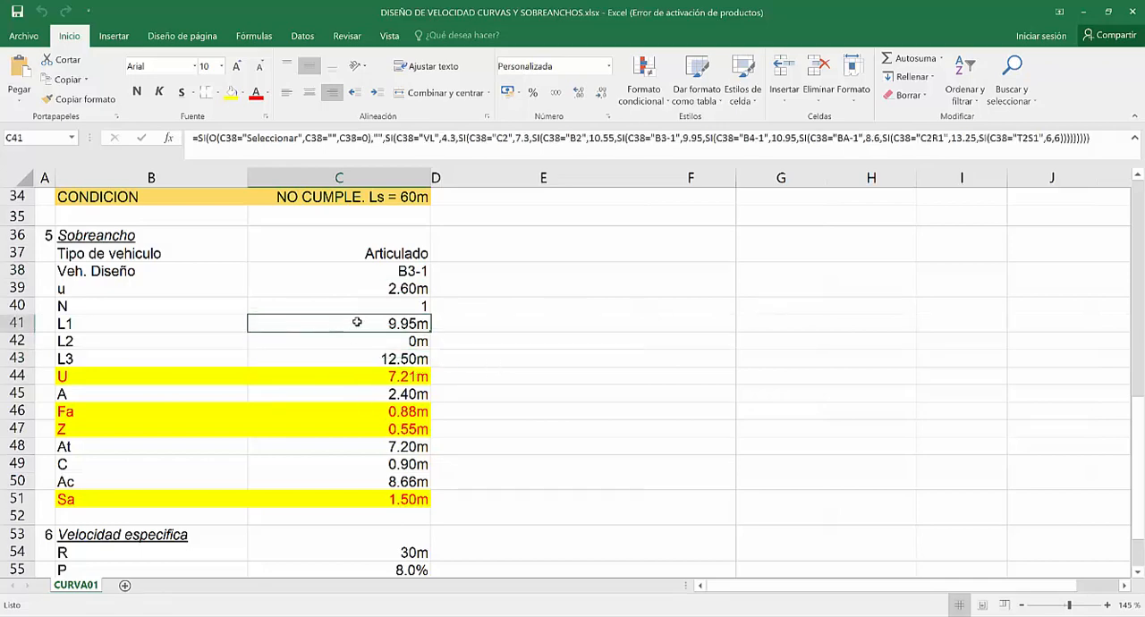
left_click(353, 359)
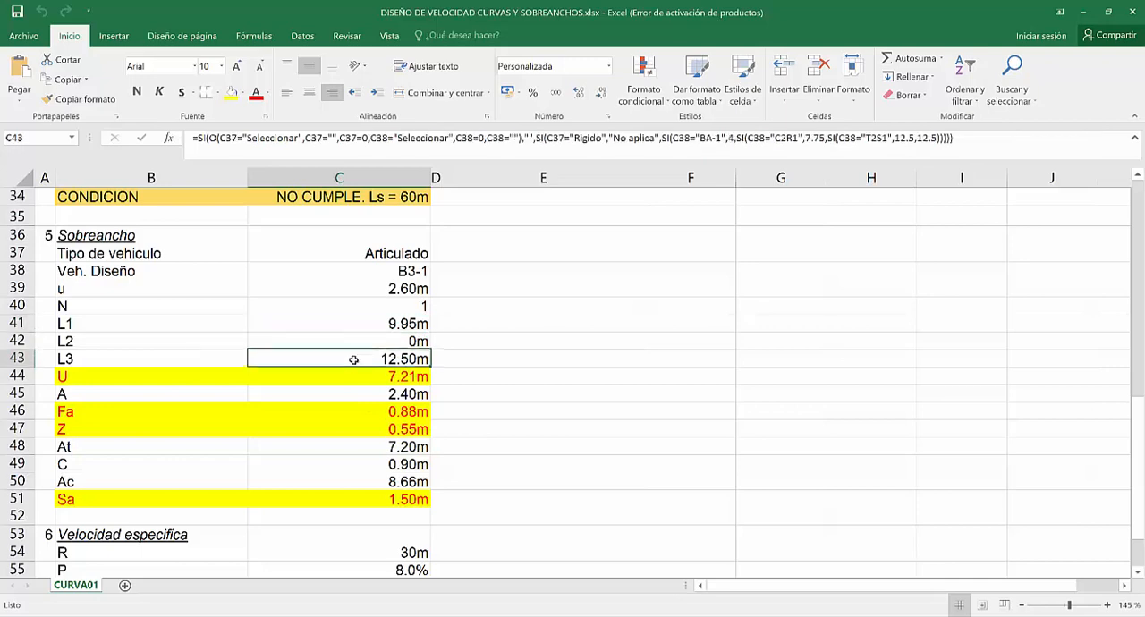
Examine the formulas for U, A and Fa in C44:C46 and their link to the design vehicle in C38.
scroll(319, 407, "down", 1)
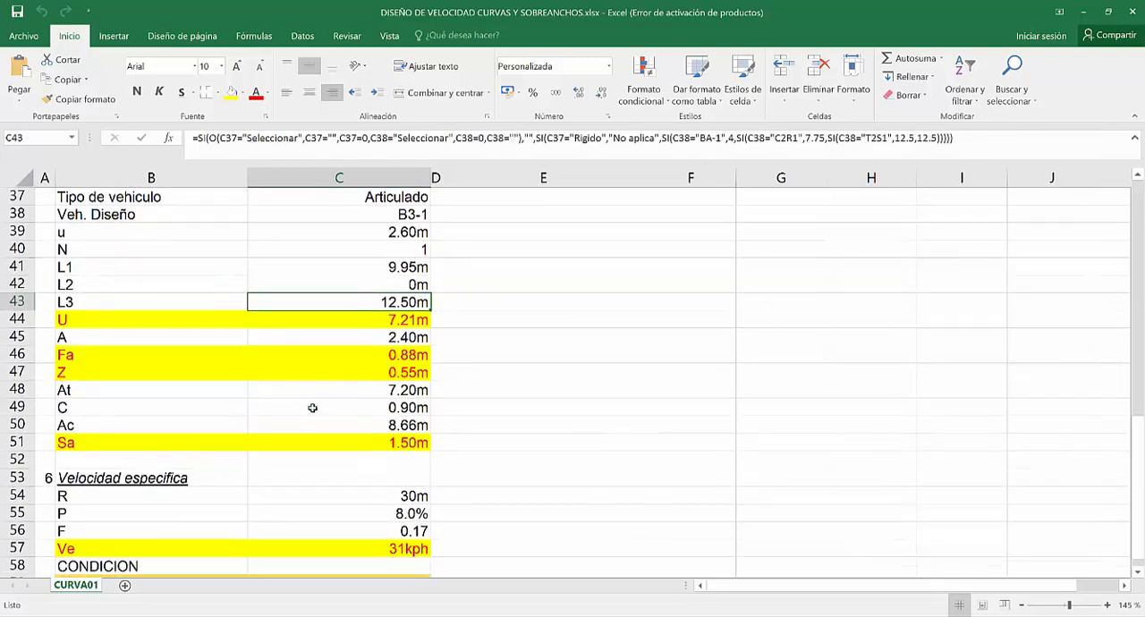
left_click(370, 324)
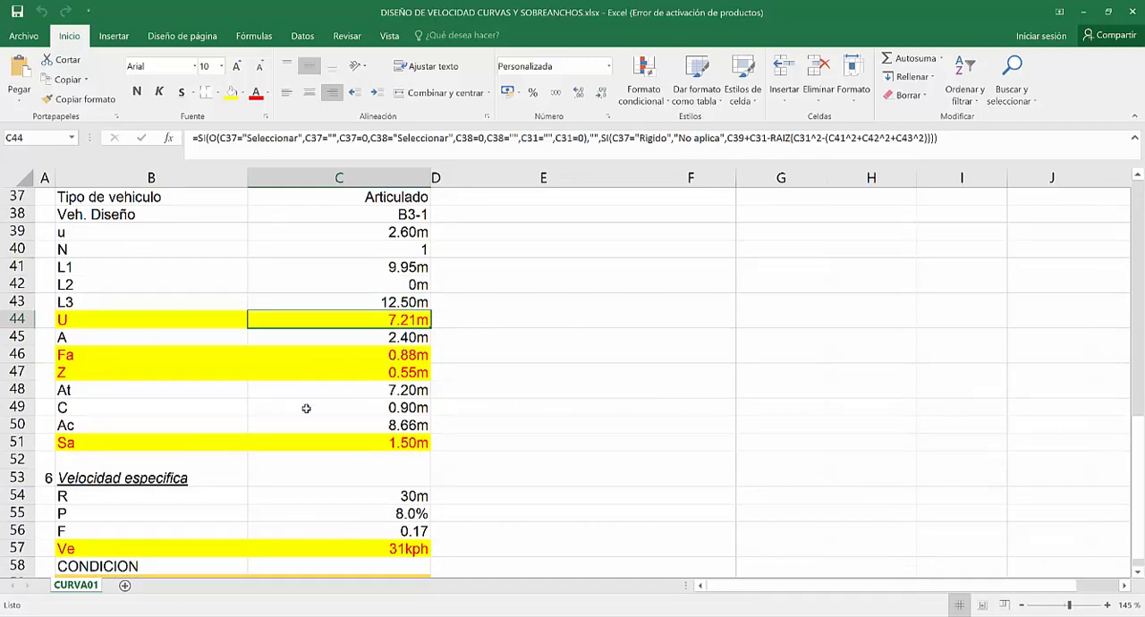
left_click(228, 336)
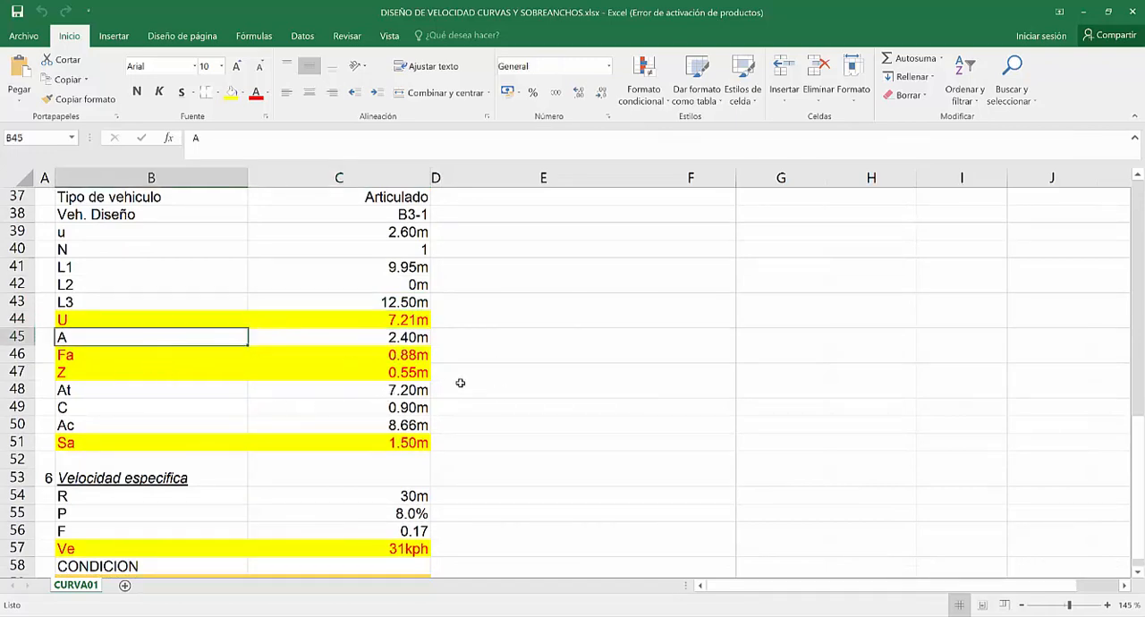
left_click(501, 390)
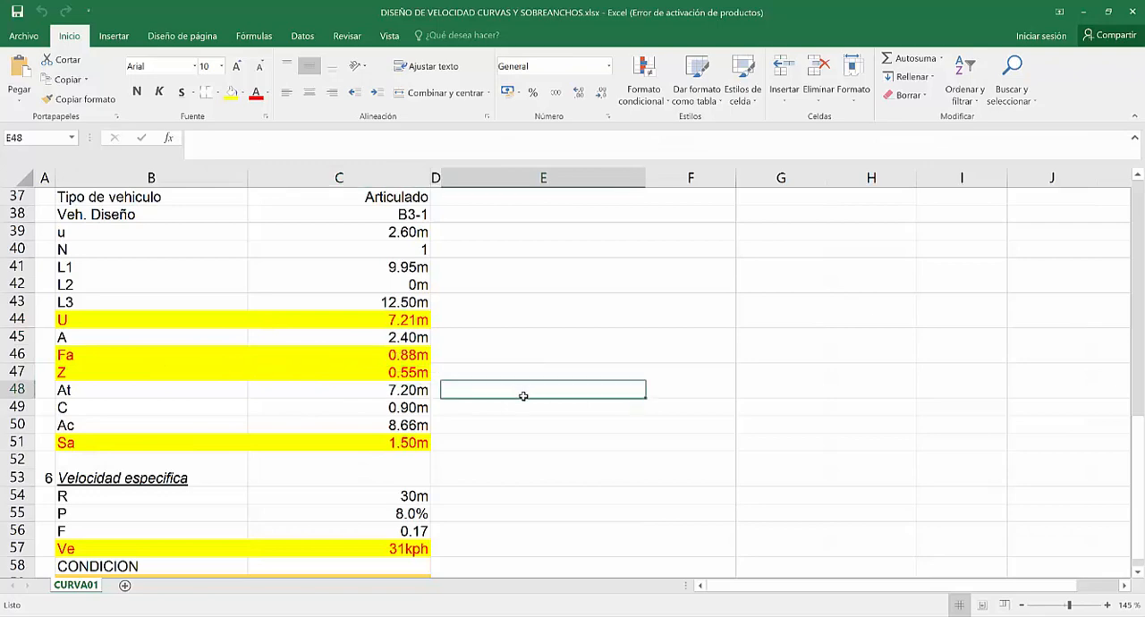
left_click(384, 338)
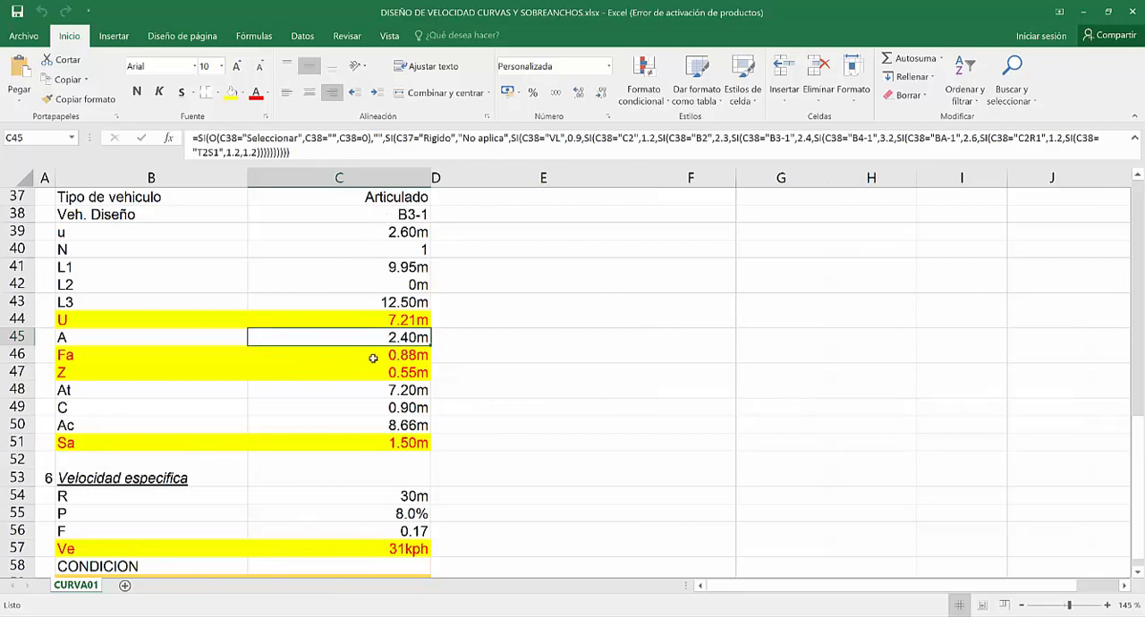
left_click(384, 355)
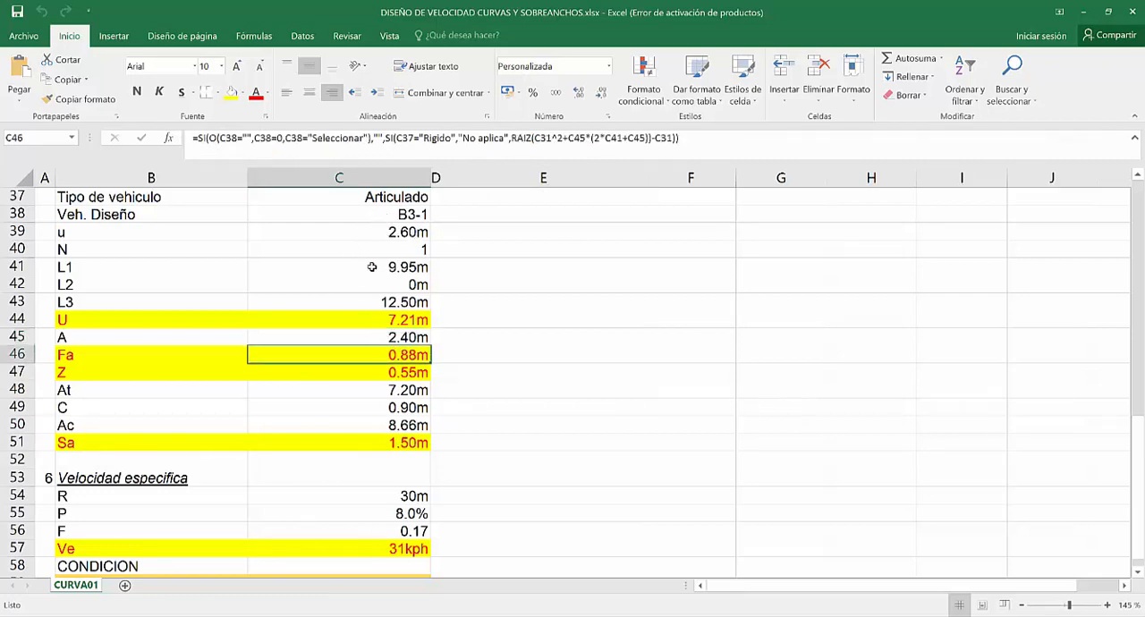
left_click(392, 216)
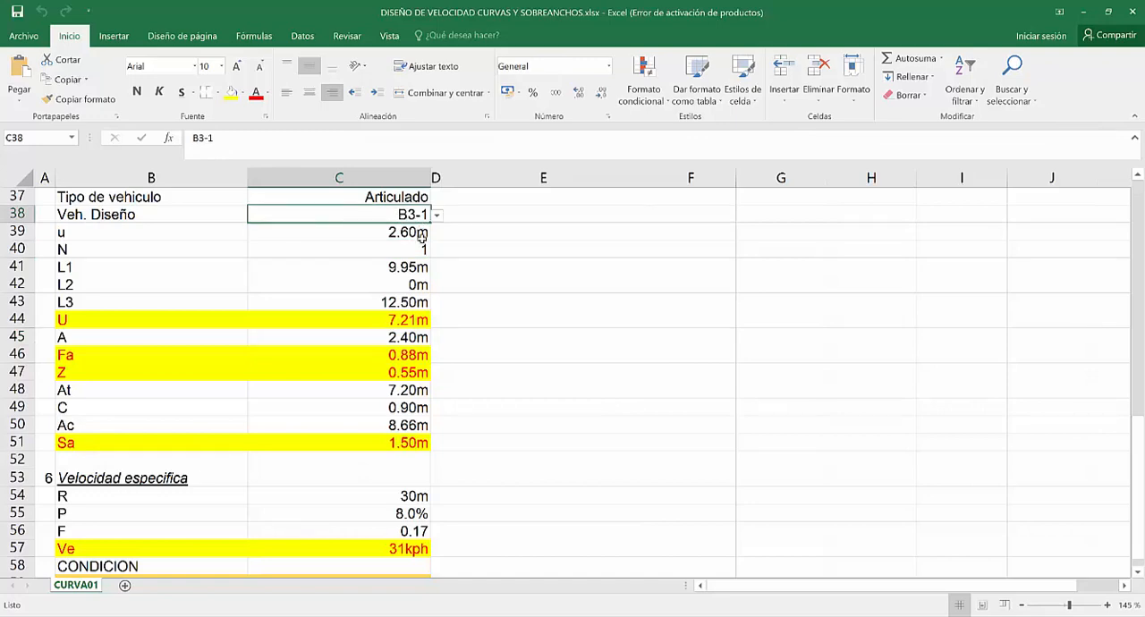
Examine the widening result Sa in row 51 against the design vehicle selected in C38.
scroll(272, 443, "down", 1)
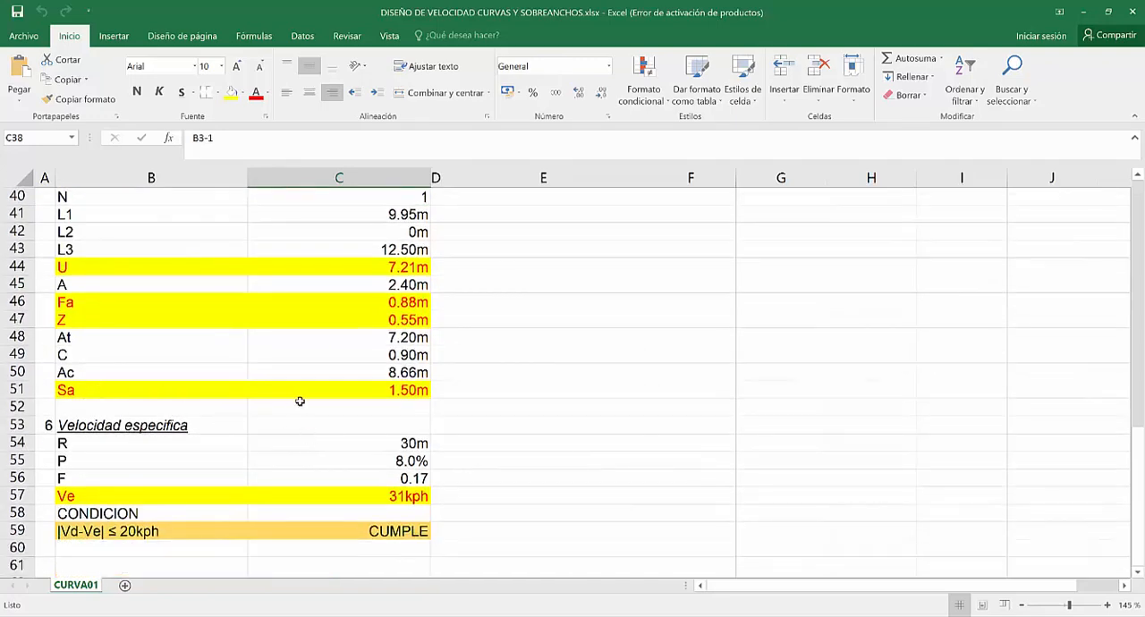
left_click(399, 398)
left_click(85, 392)
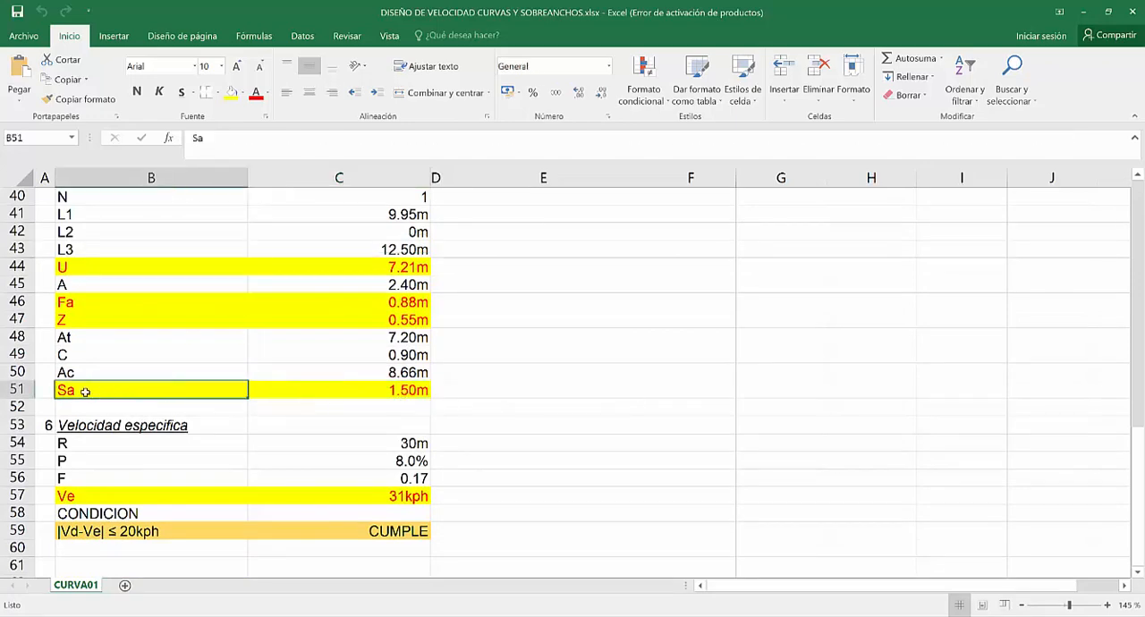
left_click(329, 398)
left_click(79, 392)
scroll(360, 407, "up", 1)
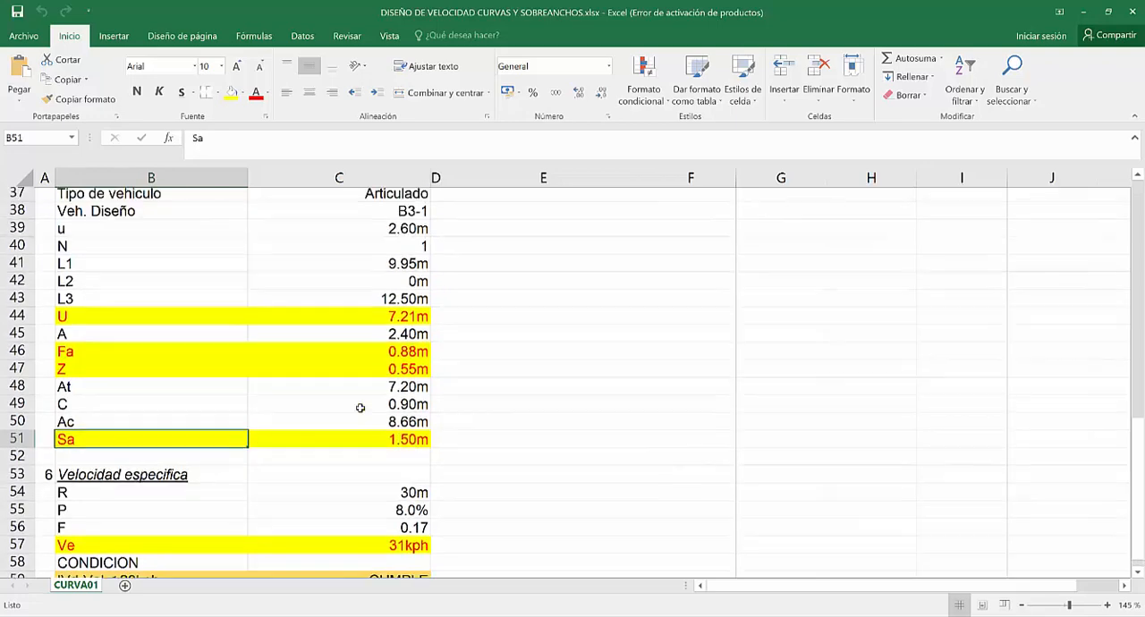
scroll(354, 385, "up", 2)
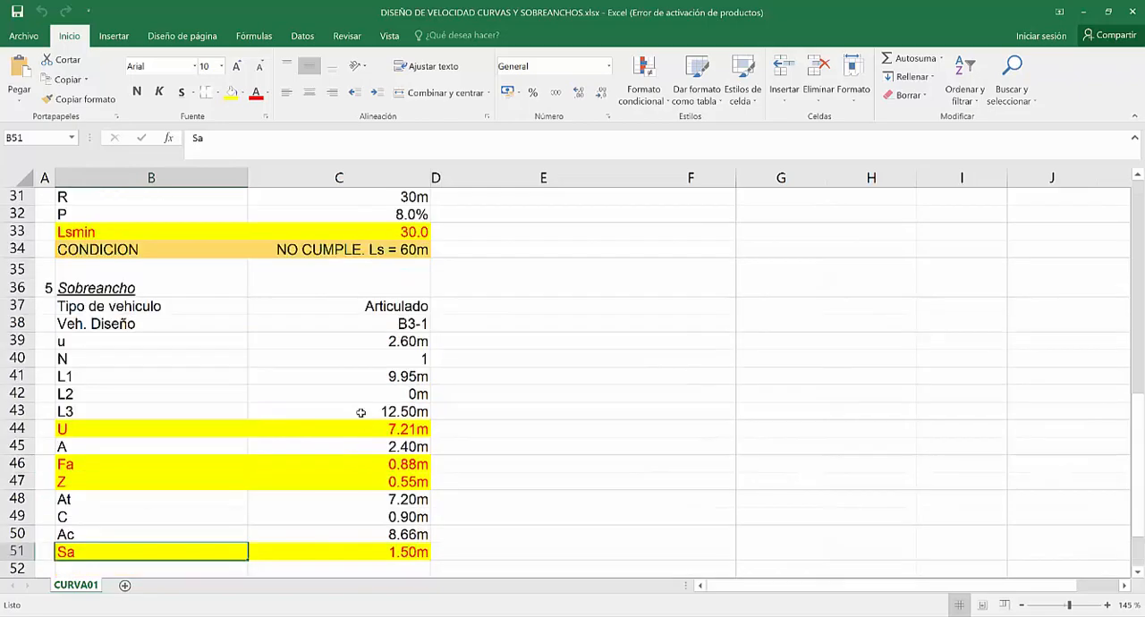
left_click(391, 327)
Examine the specific speed formula for Ve in C57 and review the initial parameters and geometric elements across the sheet.
scroll(460, 357, "down", 5)
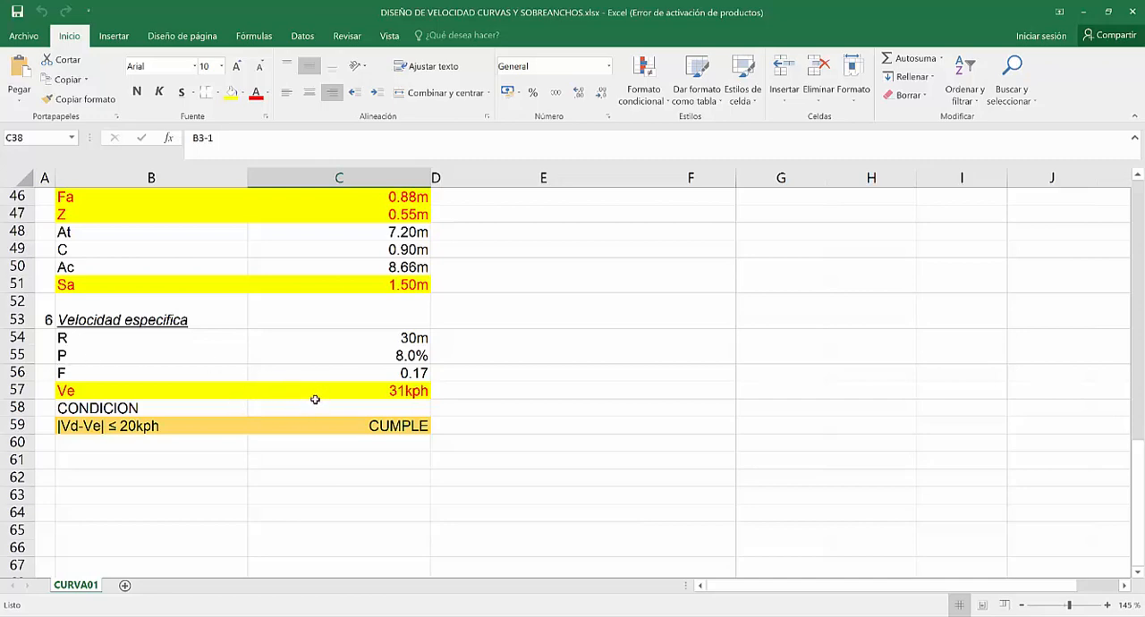
left_click(407, 391)
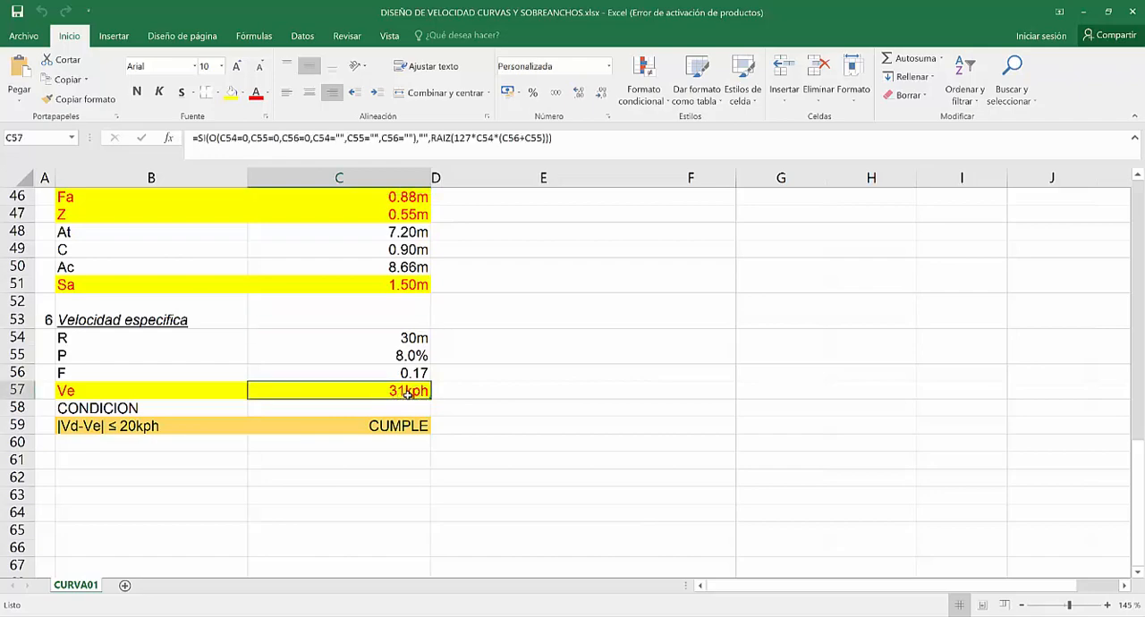
scroll(430, 398, "up", 15)
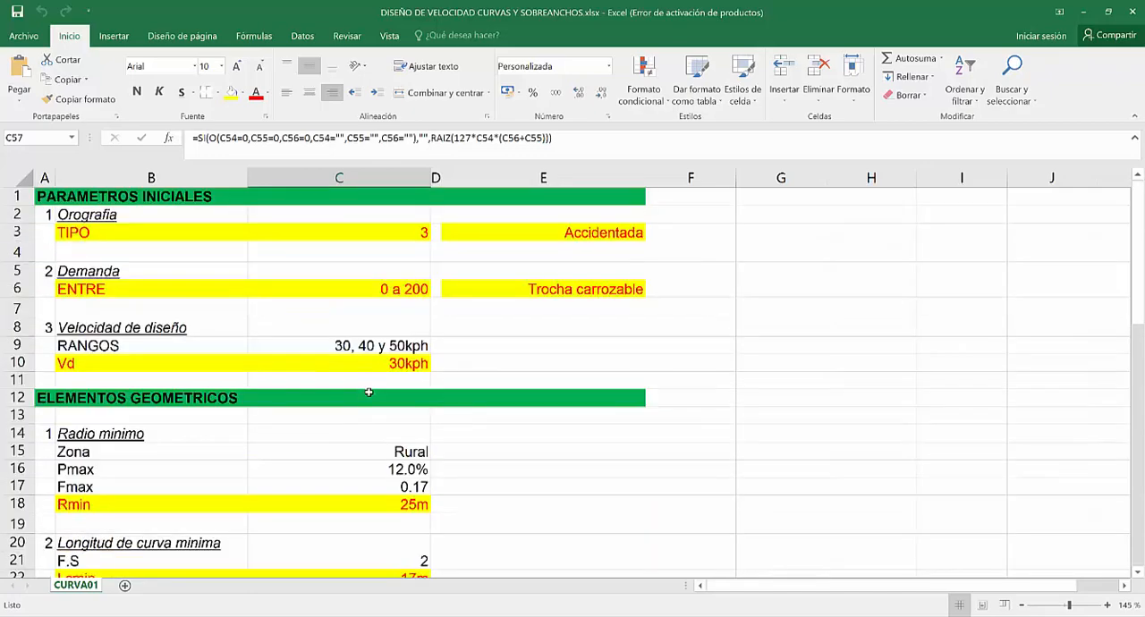
scroll(321, 323, "down", 6)
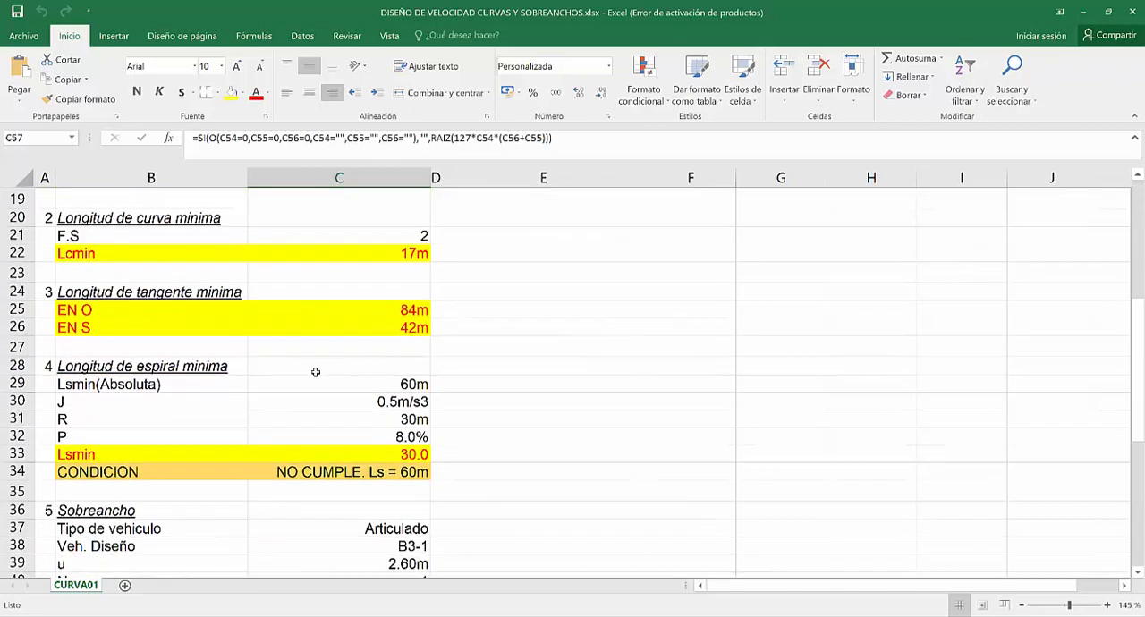
scroll(317, 369, "down", 2)
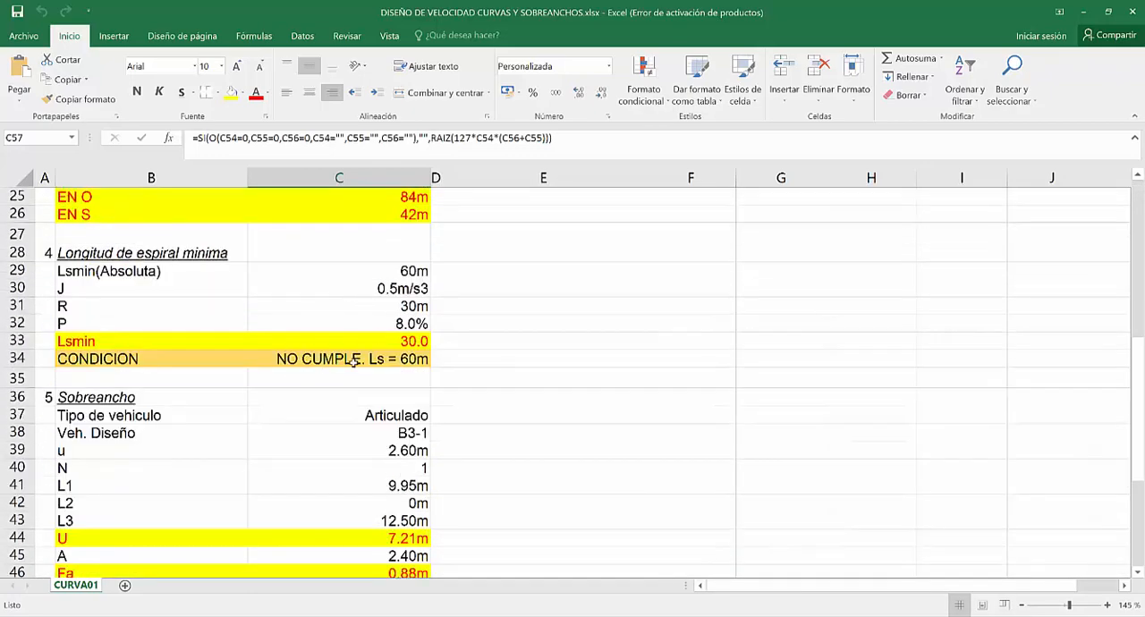
scroll(350, 383, "down", 4)
scroll(358, 358, "up", 12)
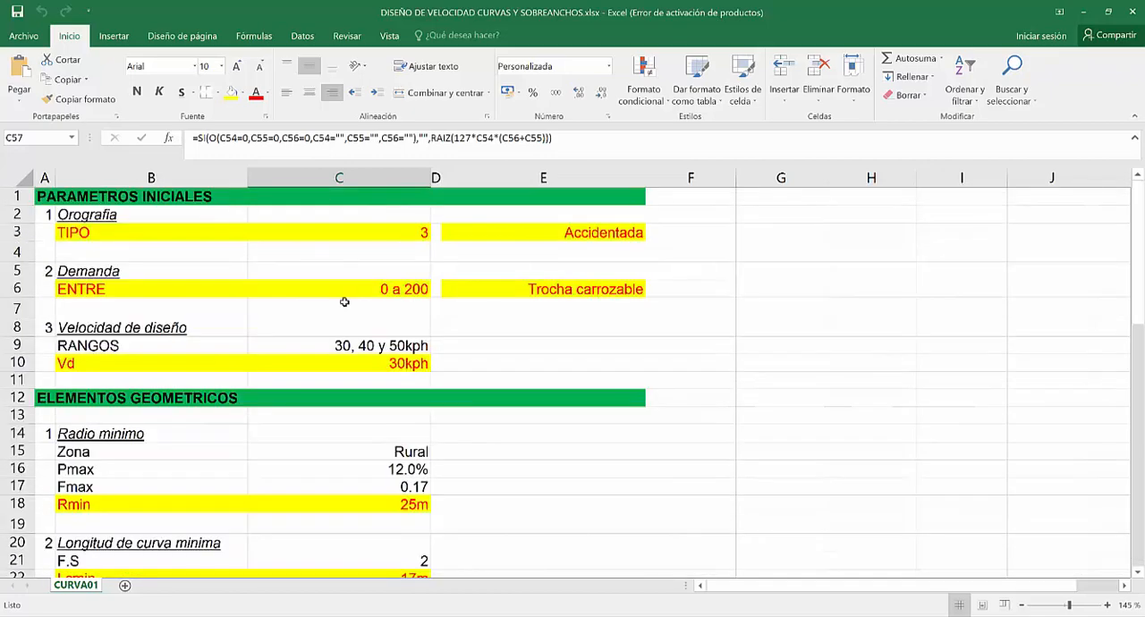
scroll(295, 301, "down", 2)
scroll(295, 300, "down", 4)
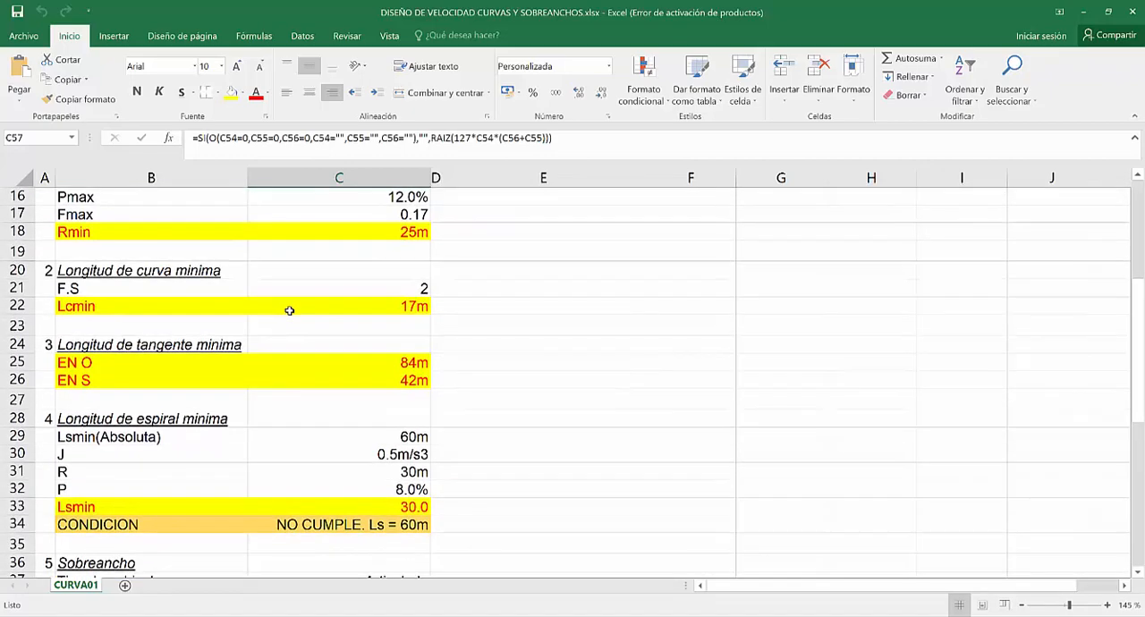
scroll(296, 322, "down", 2)
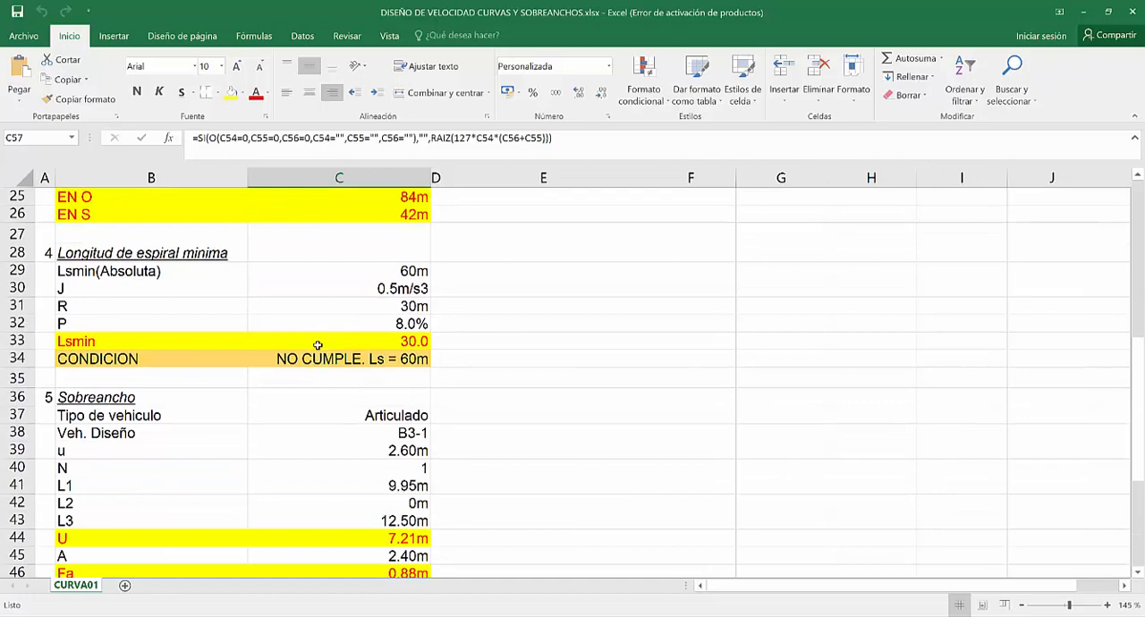
scroll(317, 353, "down", 3)
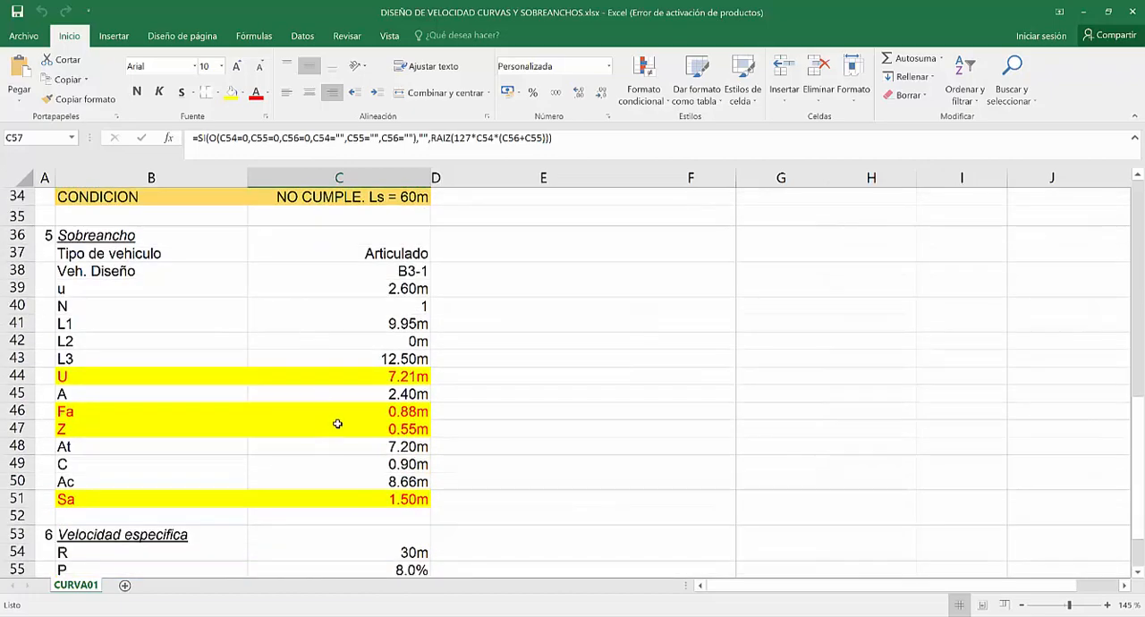
Review the specific speed check in rows 54:59 and the orography and demand entries under PARAMETROS INICIALES.
scroll(337, 423, "down", 2)
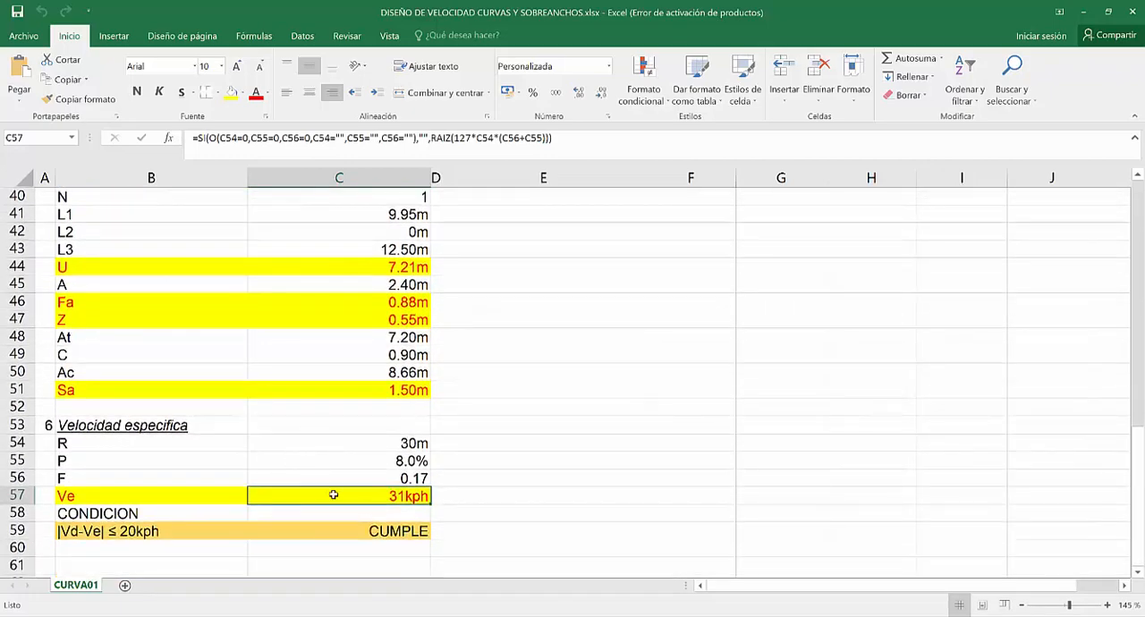
scroll(406, 382, "up", 13)
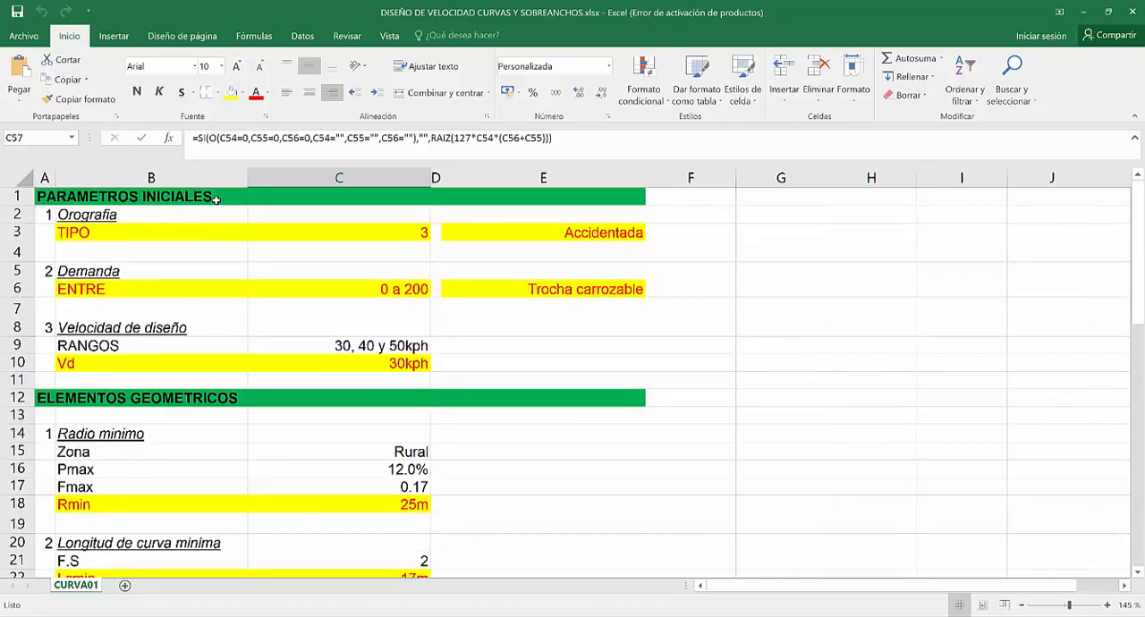
left_click(216, 199)
left_click(160, 295)
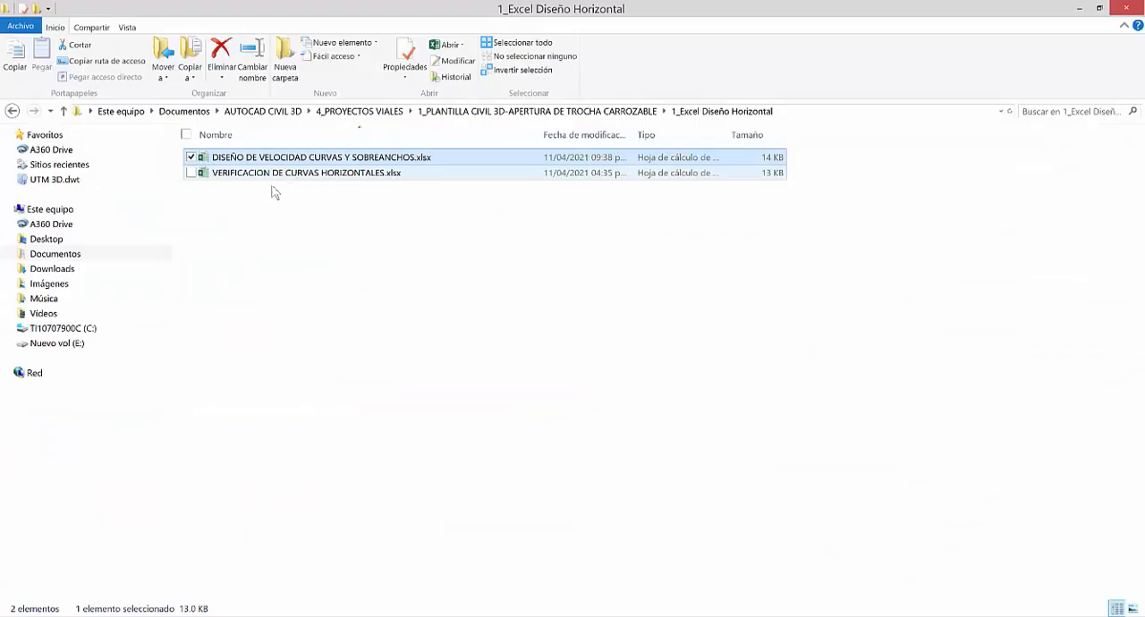
Open the workbook VERIFICACION DE CURVAS HORIZONTALES.xlsx, look over its two tables and dismiss the Office activation notice.
left_click(268, 185)
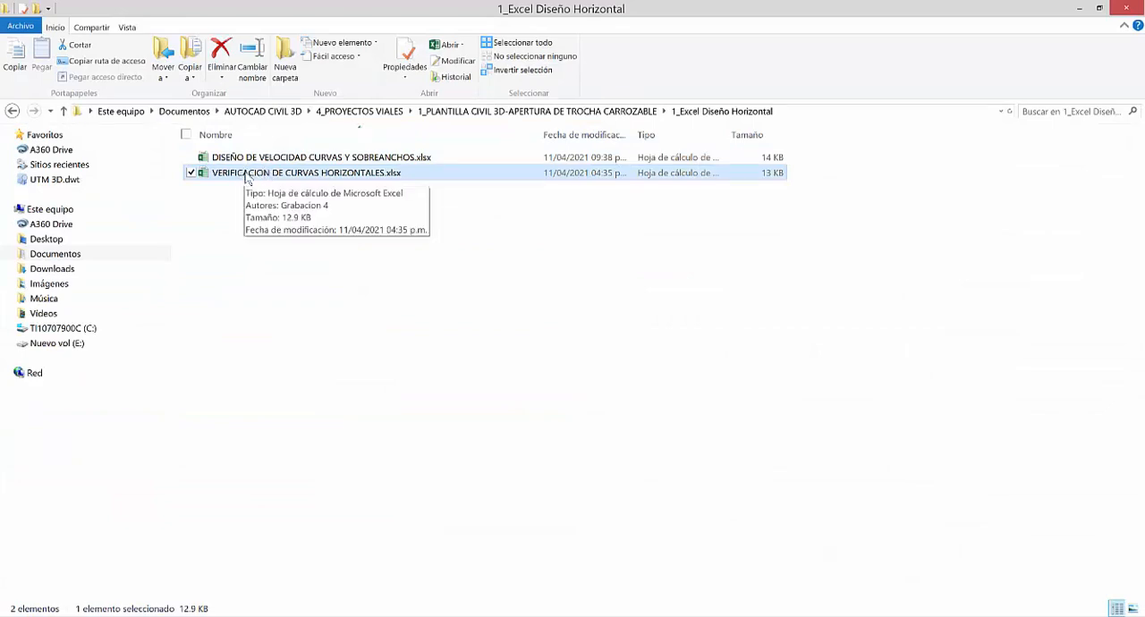
double_click(248, 175)
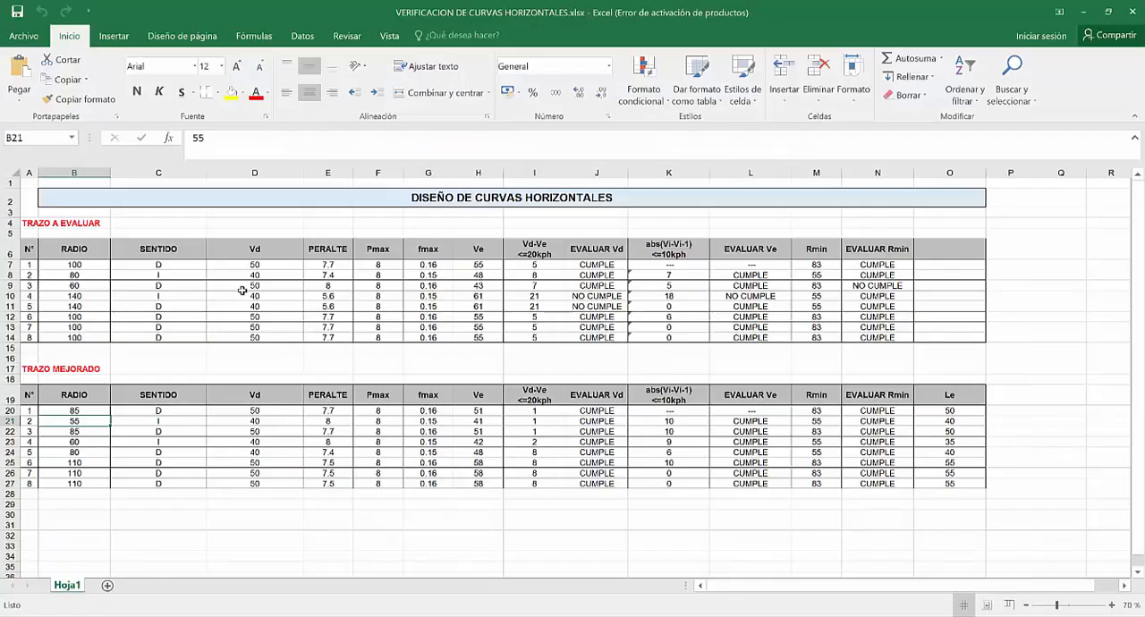
scroll(478, 311, "down", 5)
left_click(477, 284)
scroll(465, 286, "up", 5)
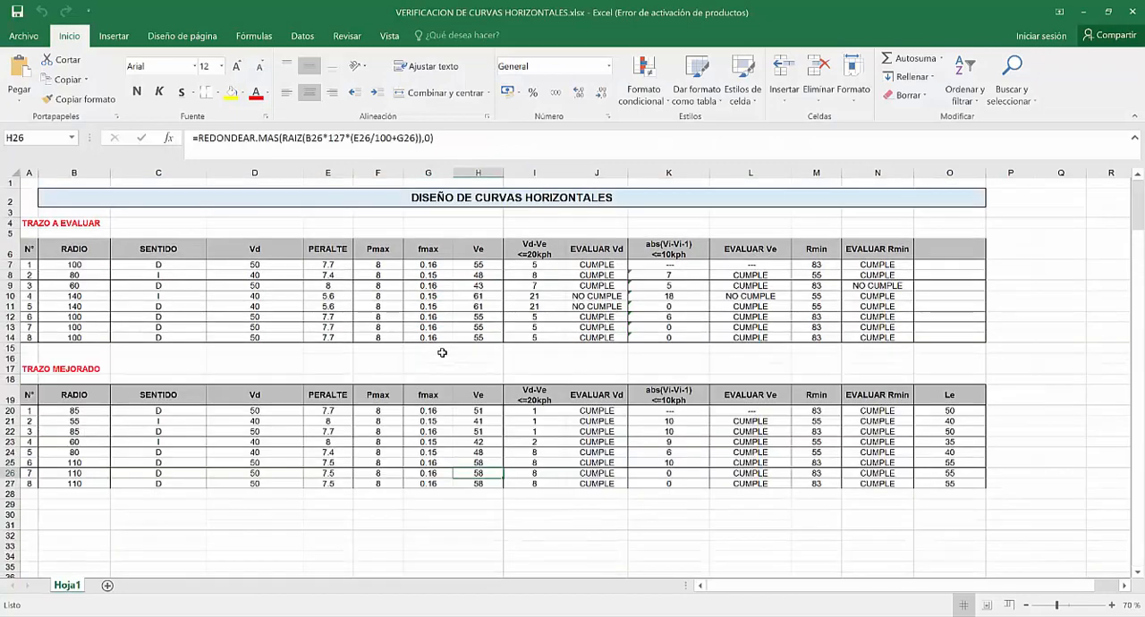
left_click(128, 235)
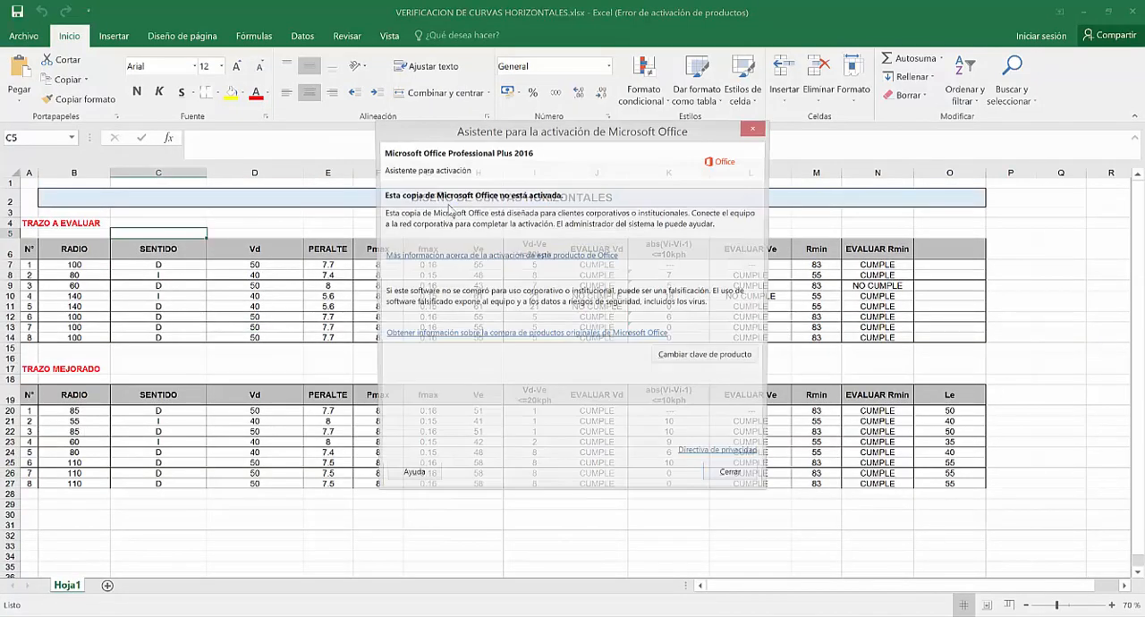
left_click(757, 129)
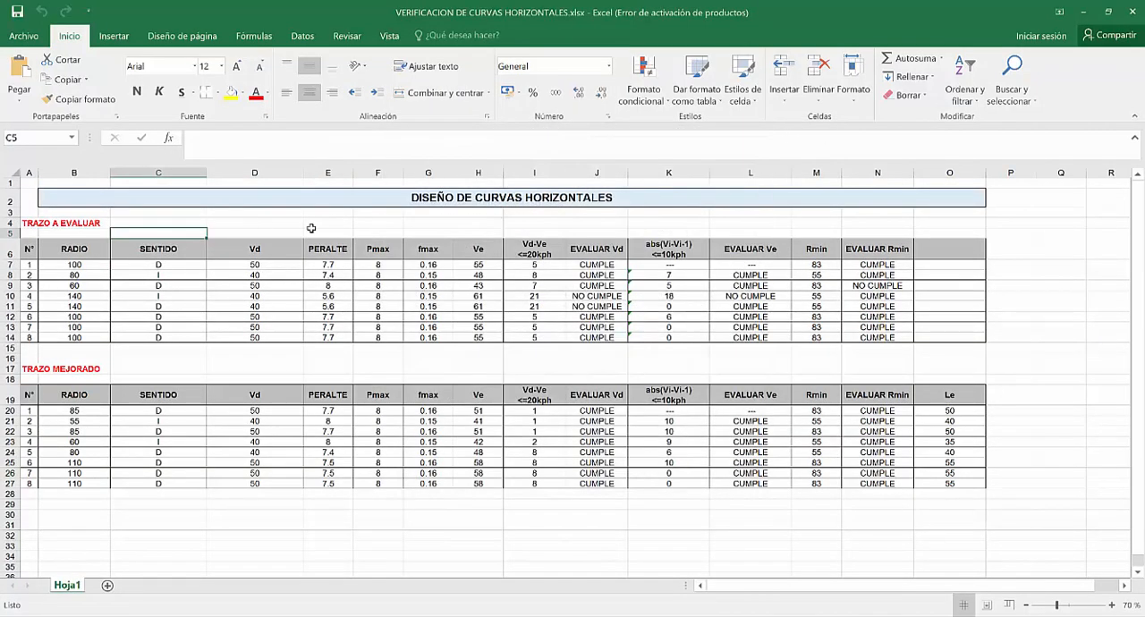
Examine the RADIO column of the TRAZO A EVALUAR table against the first radius in the TRAZO MEJORADO table.
left_click(73, 263)
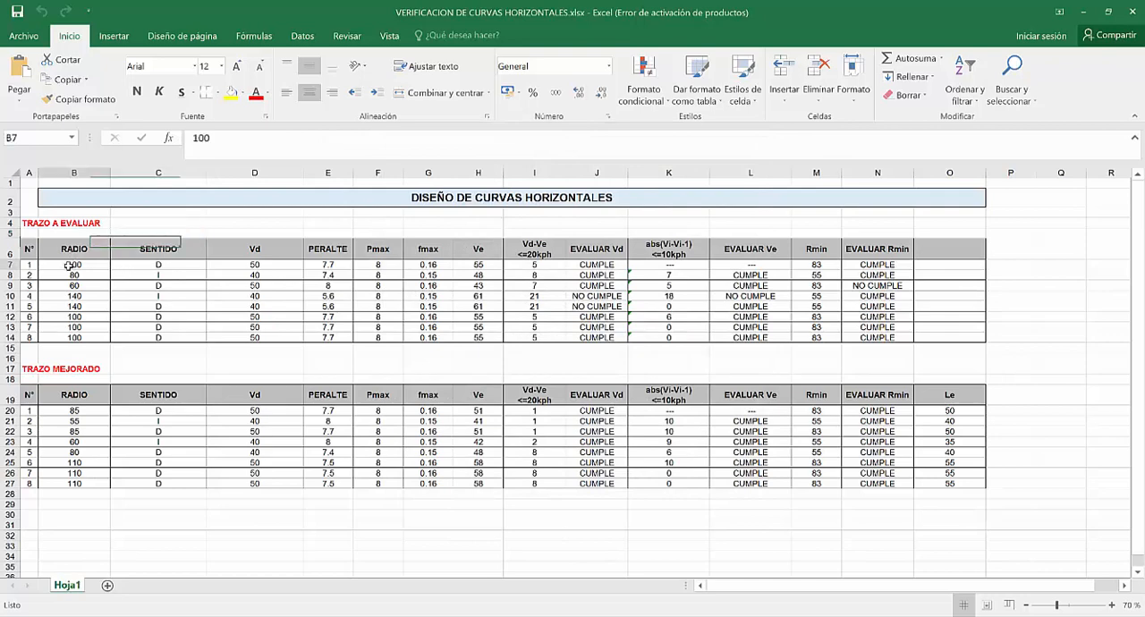
left_click(40, 224)
left_click(31, 224)
left_click(55, 222)
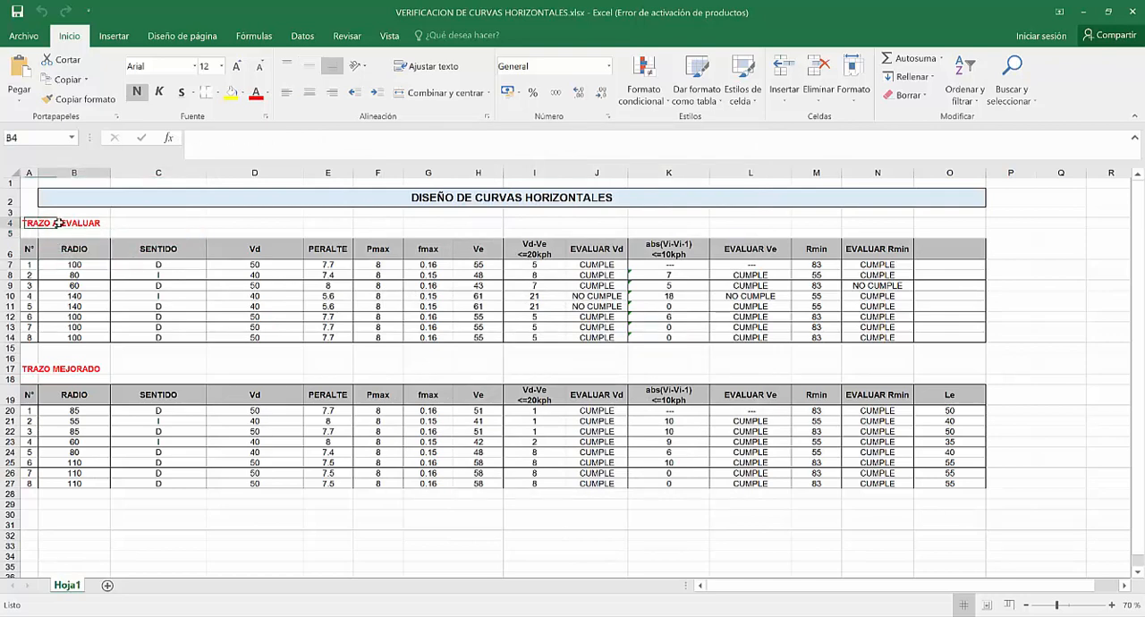
left_click(184, 254)
left_click(95, 307)
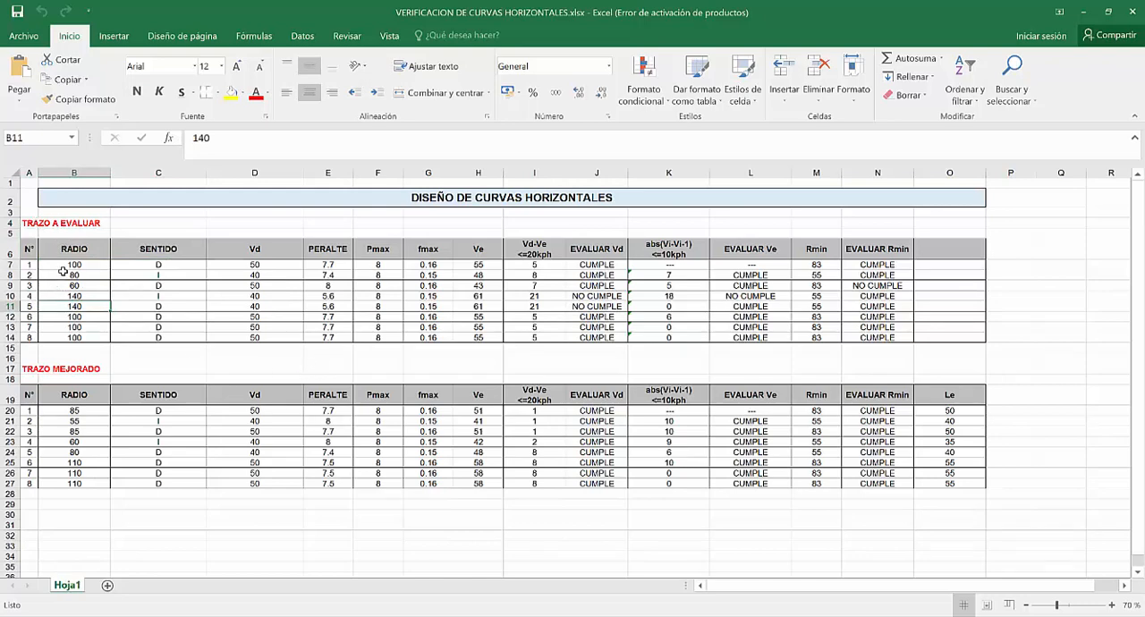
left_click_drag(72, 266, 67, 327)
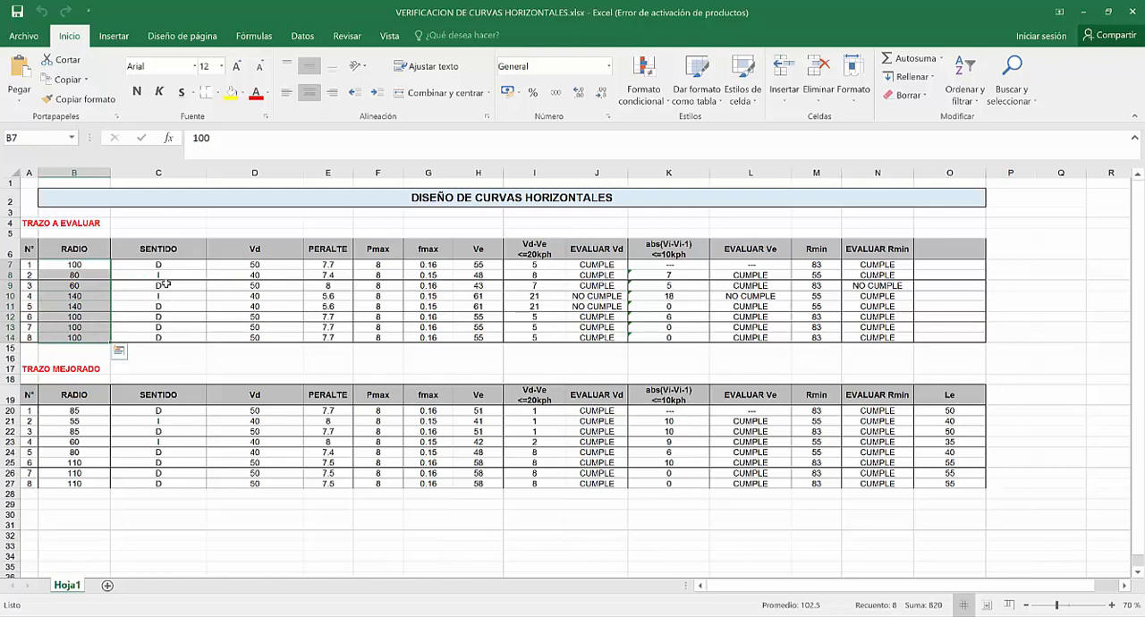
left_click(85, 410)
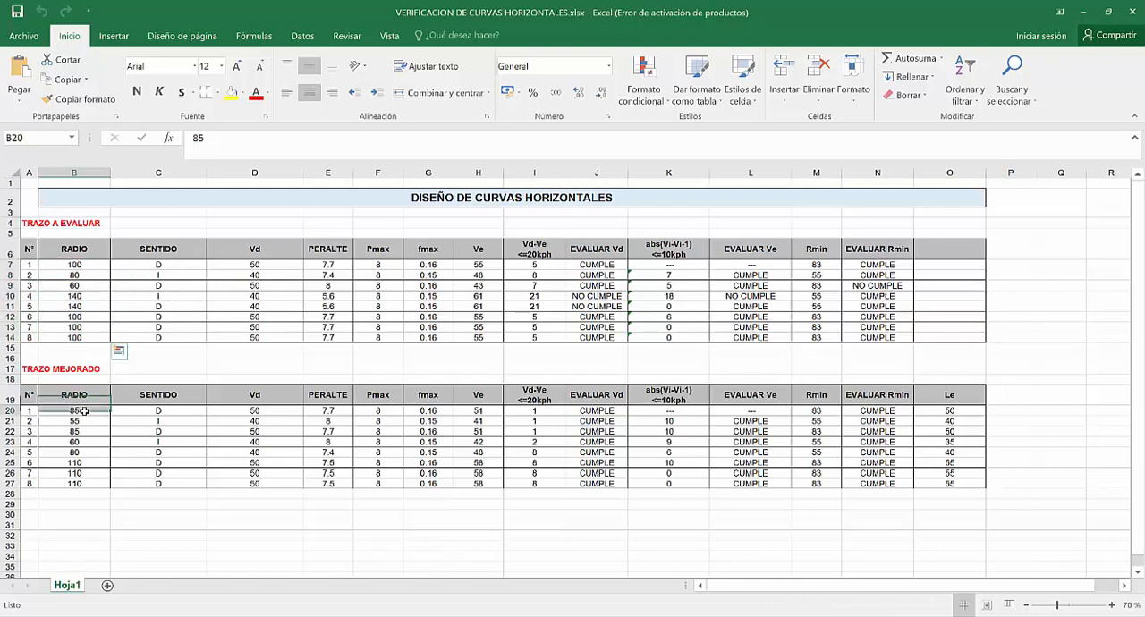
Compare the EVALUAR Vd formulas in J7:J10 of the evaluated layout with those in J20:J27 of the improved layout.
left_click(604, 264)
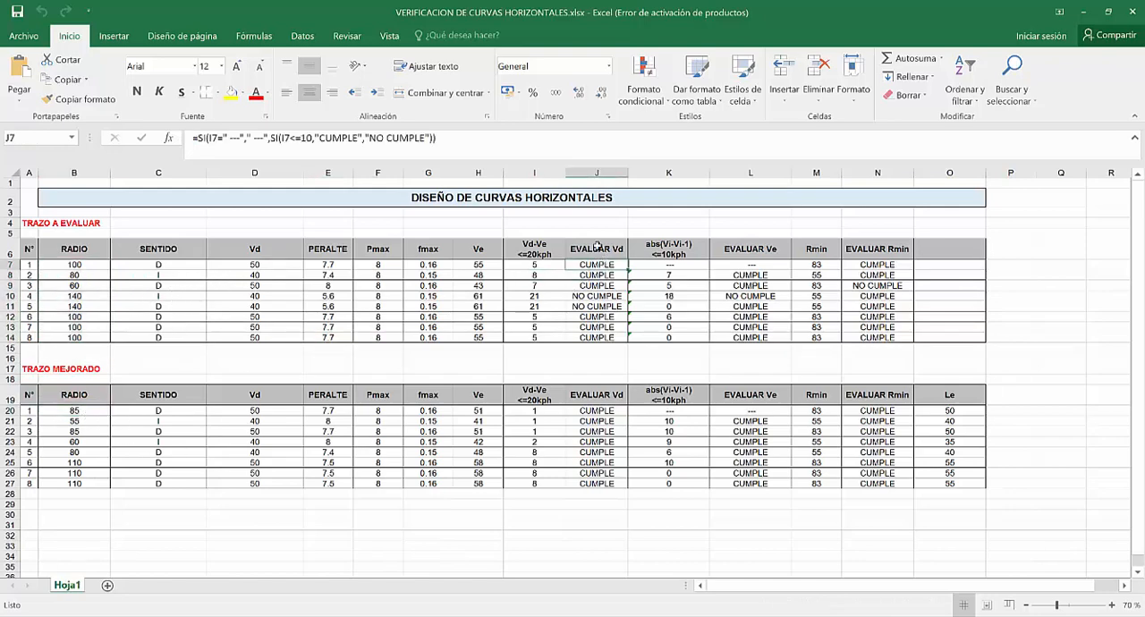
left_click(595, 274)
left_click(594, 285)
left_click(591, 296)
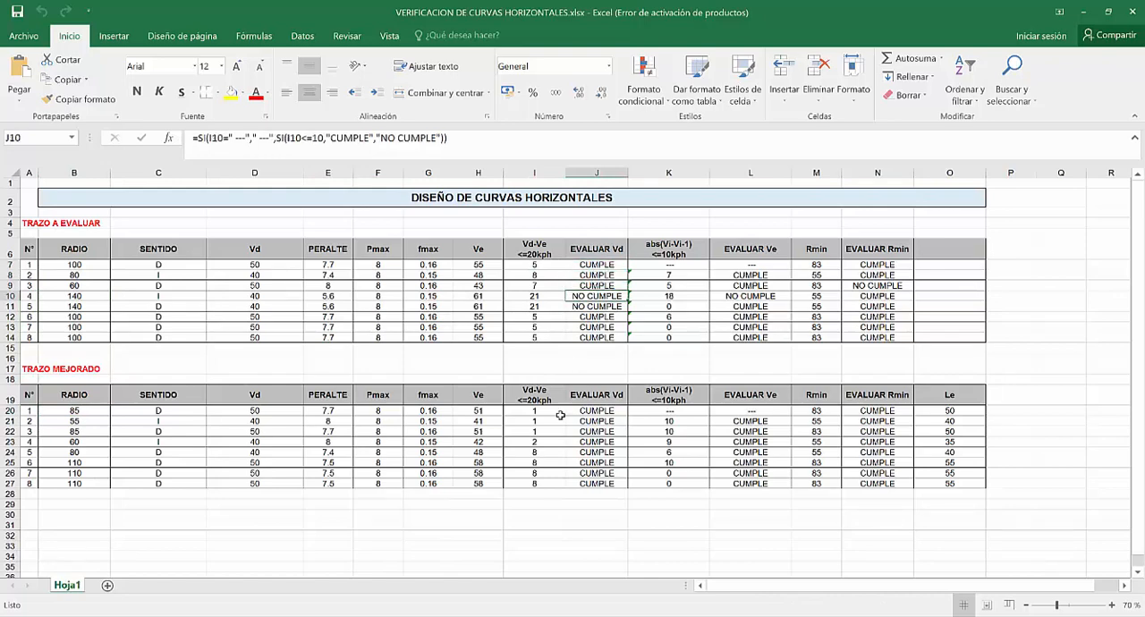
mouse_move(583, 413)
left_mouse_down()
mouse_move(583, 465)
mouse_move(592, 411)
left_mouse_up()
left_click(589, 484)
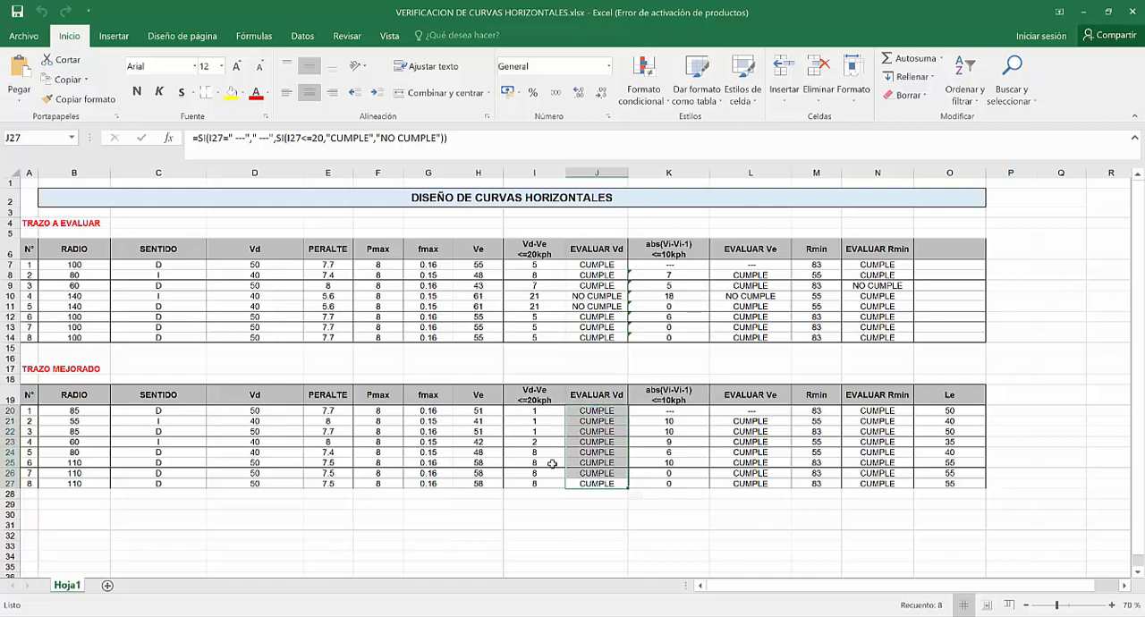
Select the radii of the eight evaluated curves in B7:B14.
left_click(191, 317)
left_click(79, 267)
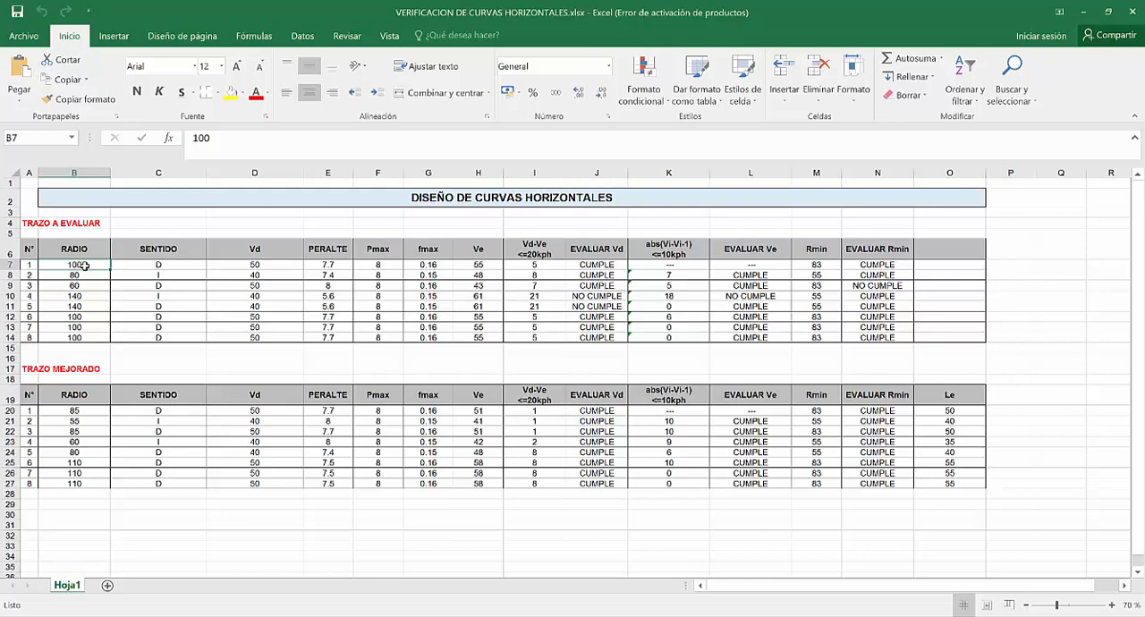
left_click_drag(83, 265, 76, 336)
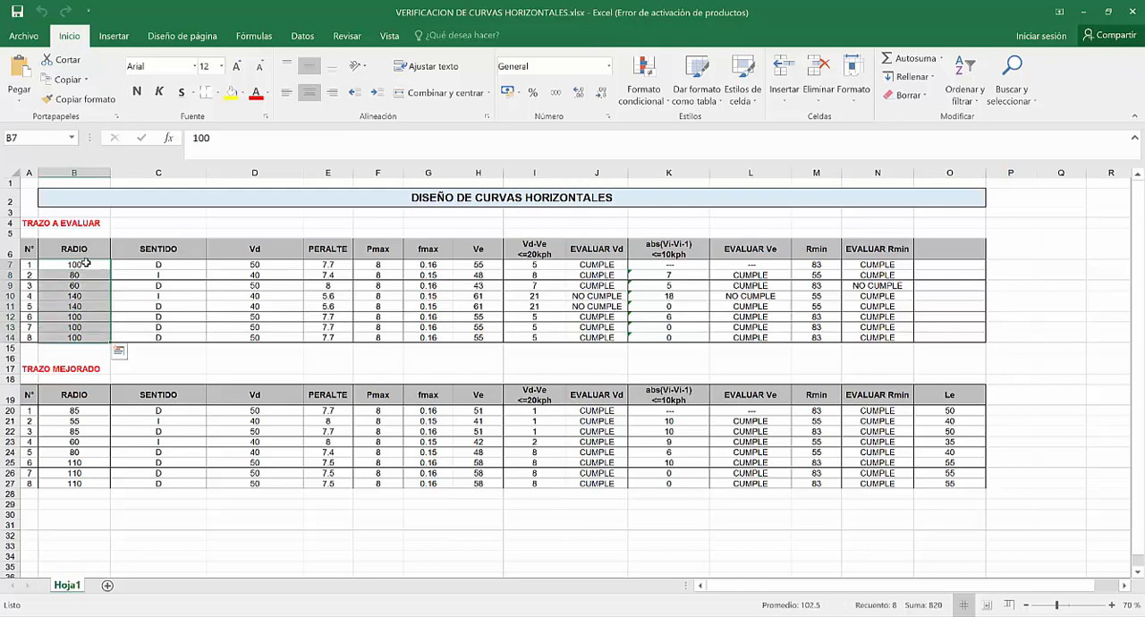
left_click_drag(87, 267, 84, 338)
Switch to Civil 3D and examine the alignment's curves, their radii and directions against the table of geometric elements.
key("alt+Tab")
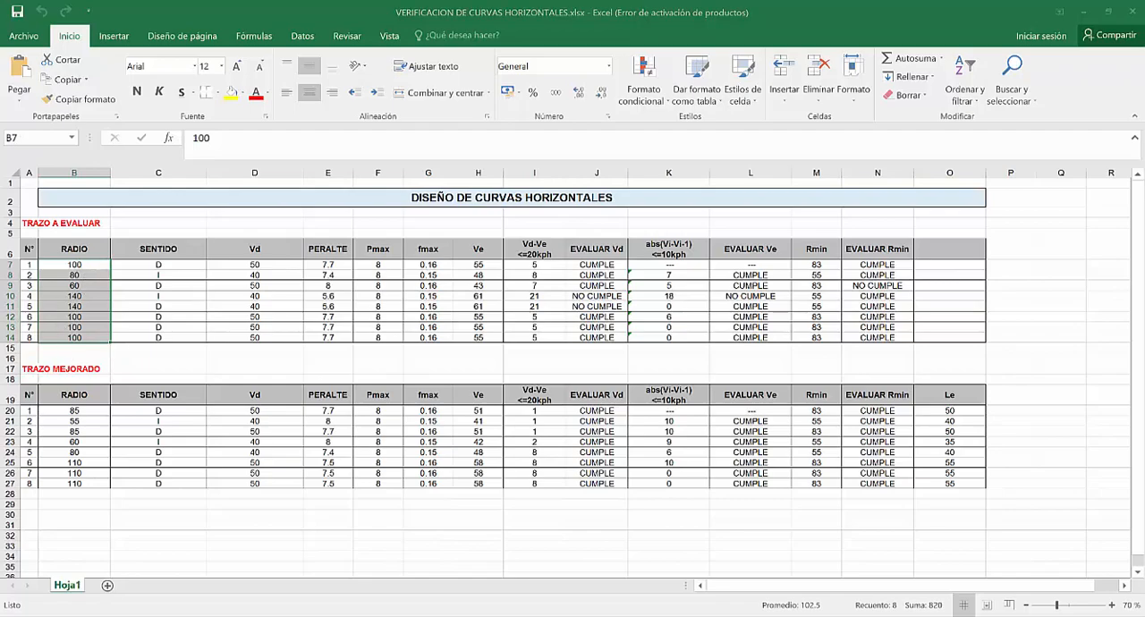
scroll(710, 437, "down", 3)
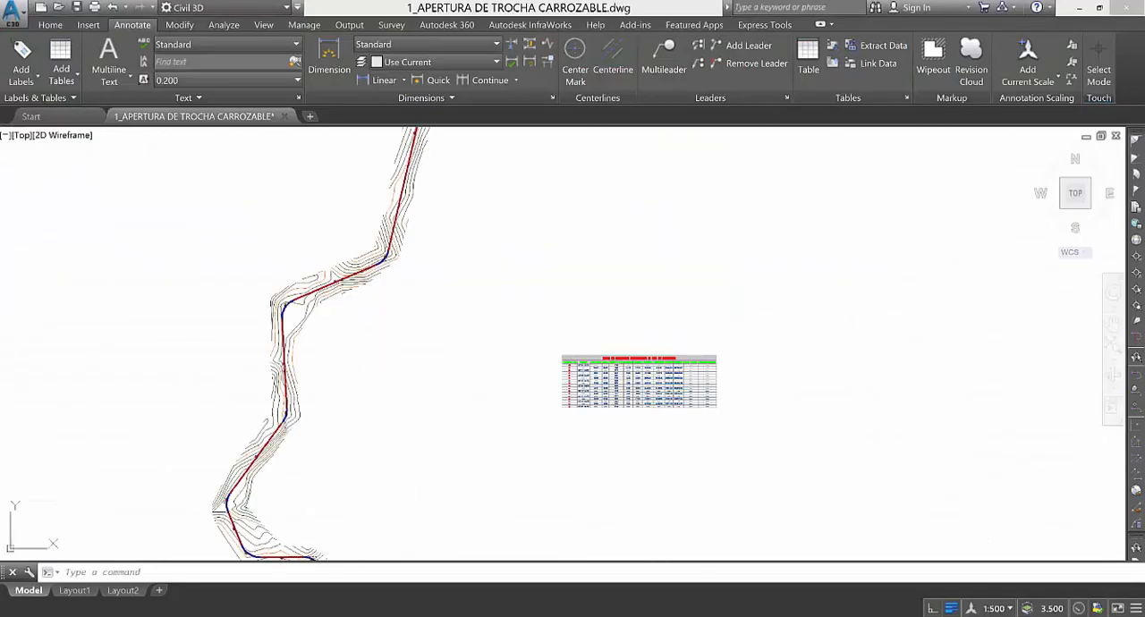
scroll(433, 353, "up", 8)
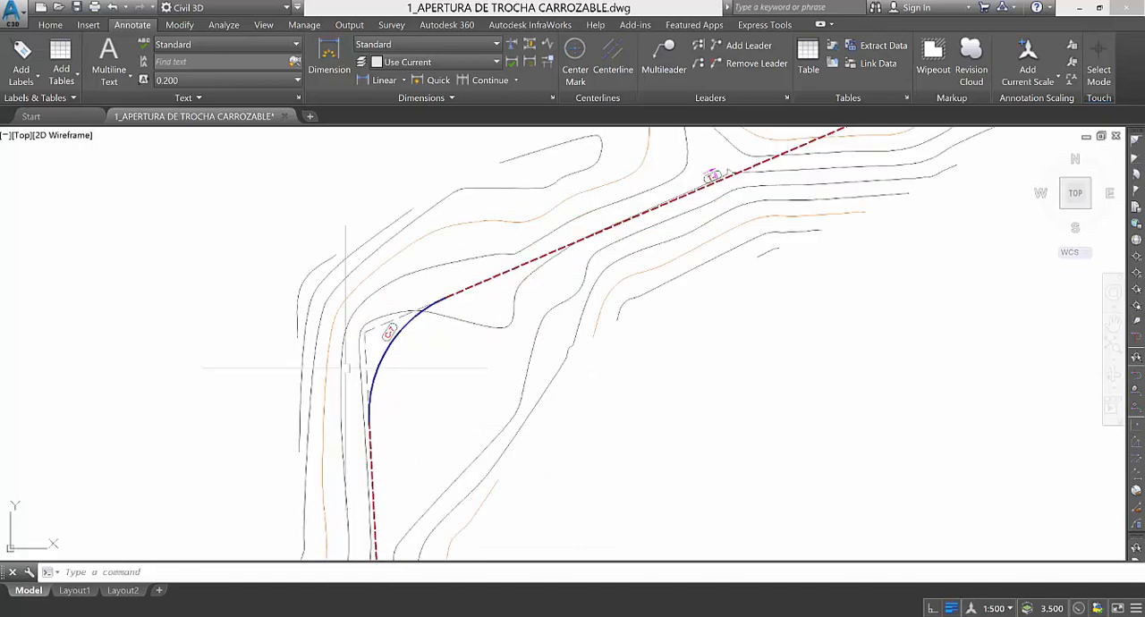
scroll(300, 375, "down", 4)
scroll(373, 398, "up", 10)
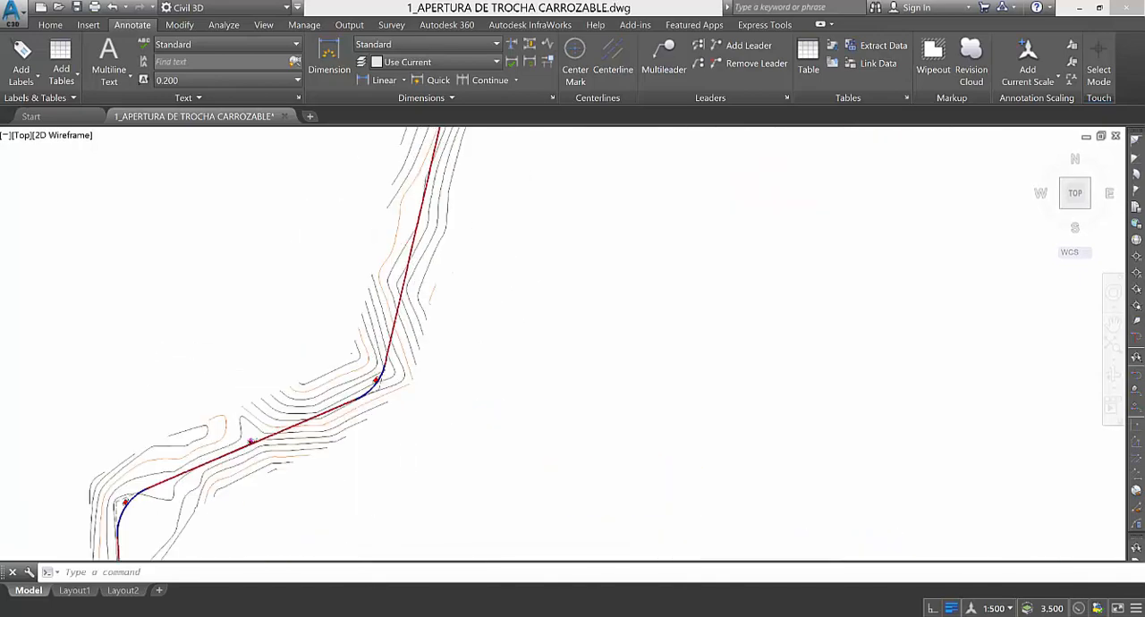
scroll(373, 398, "down", 8)
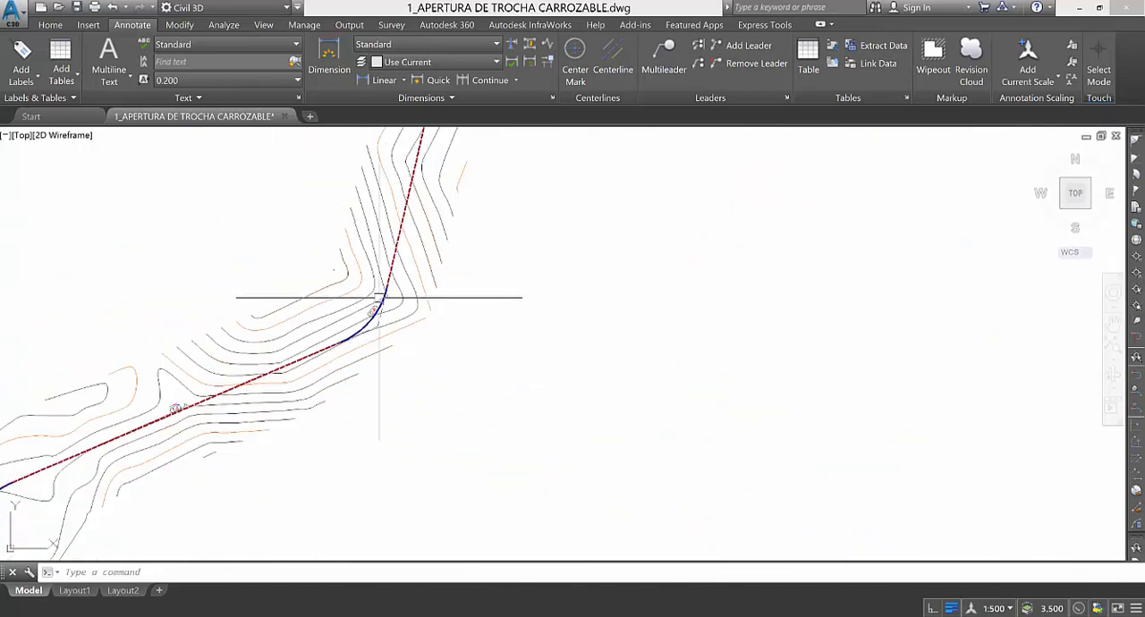
scroll(439, 331, "down", 2)
scroll(465, 338, "up", 10)
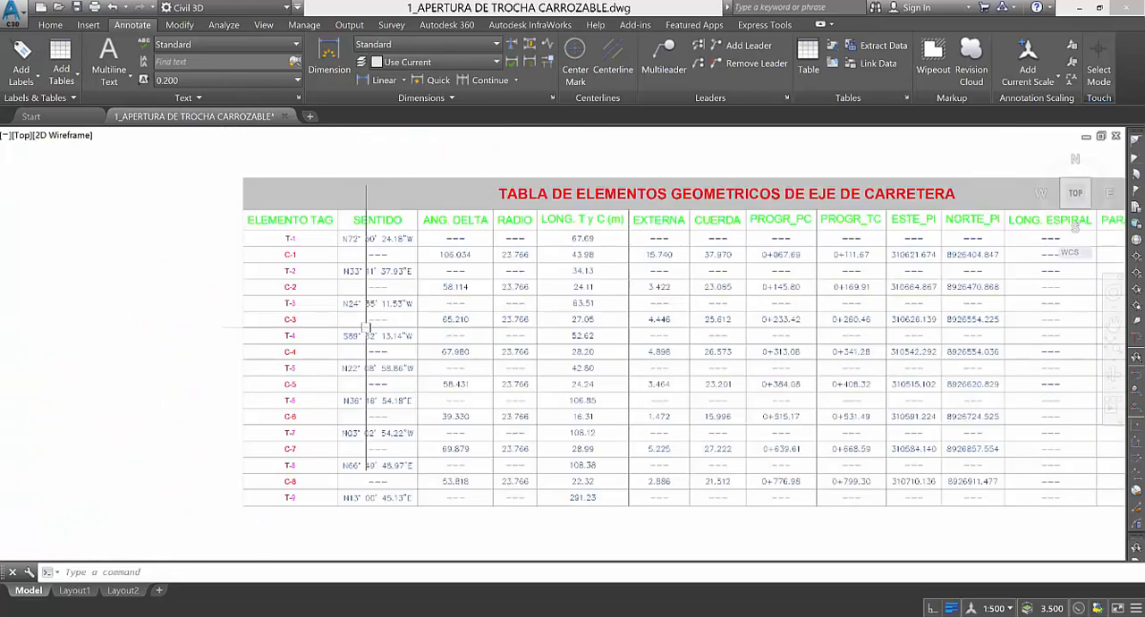
scroll(371, 330, "down", 3)
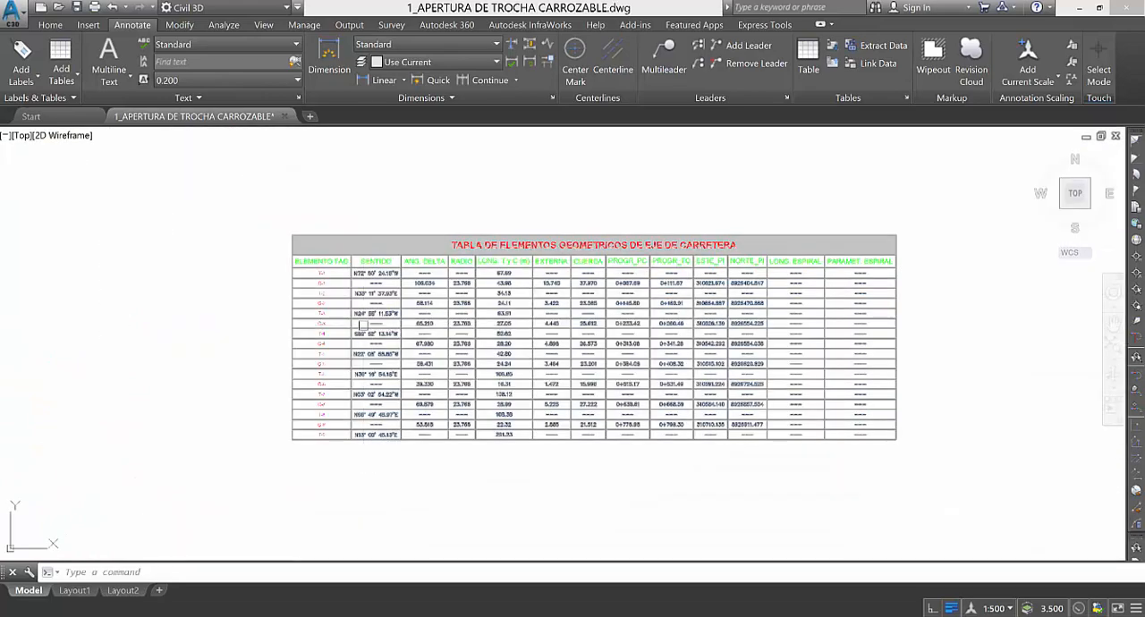
scroll(304, 385, "up", 3)
scroll(230, 332, "down", 3)
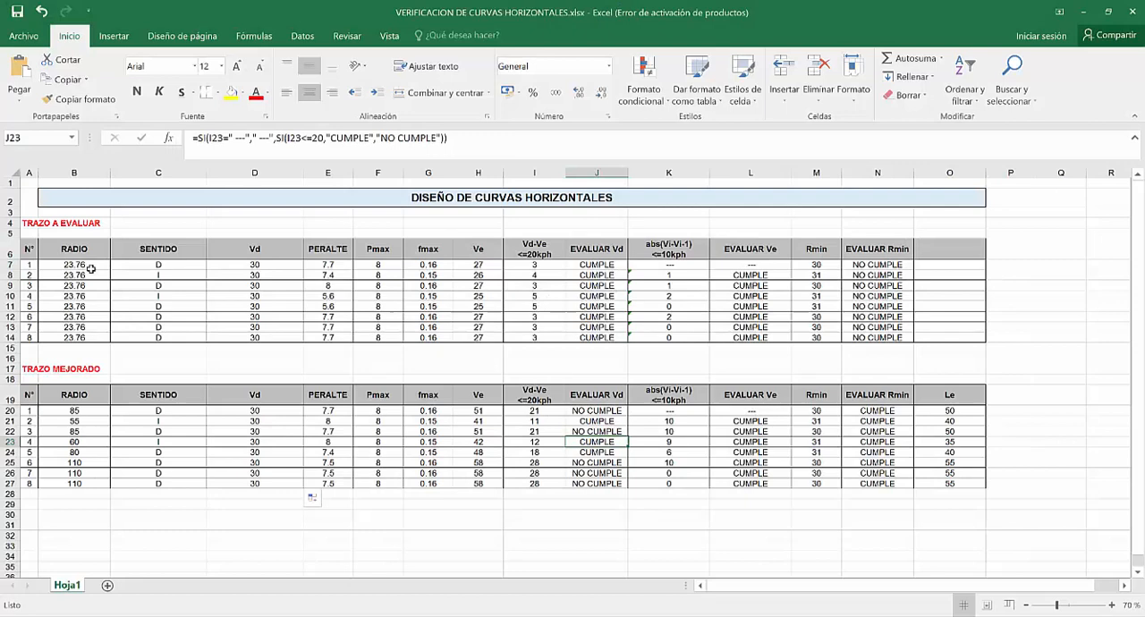
Return to the curve verification workbook in Excel and examine the radii in B7:B14 and the EVALUAR Vd check in J8.
left_click(85, 266)
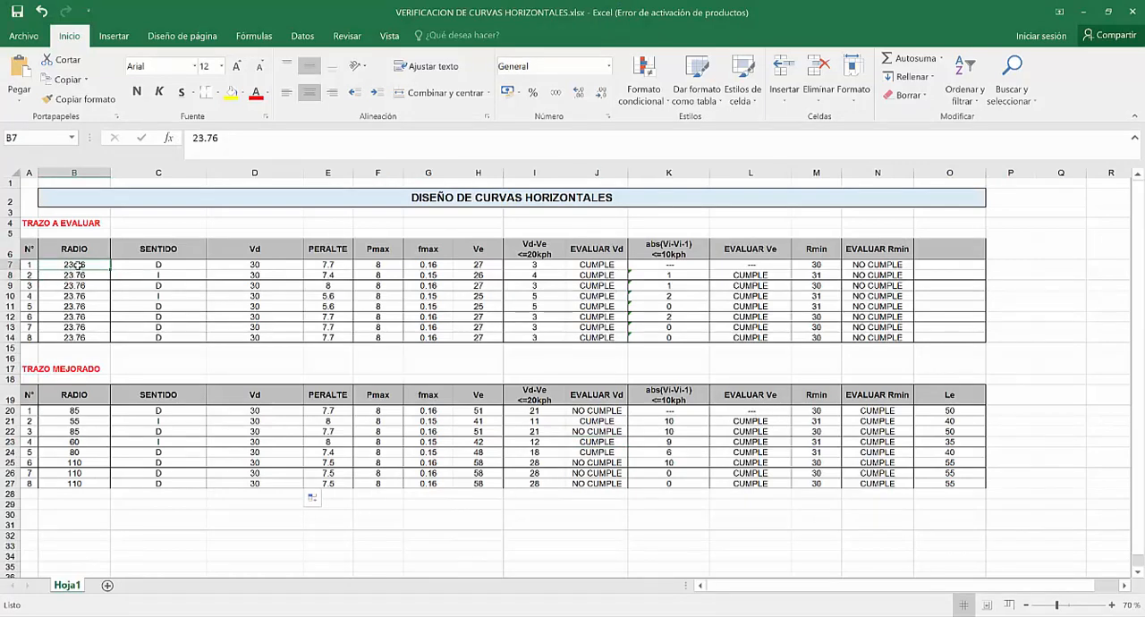
left_click_drag(81, 265, 81, 334)
left_click(83, 276)
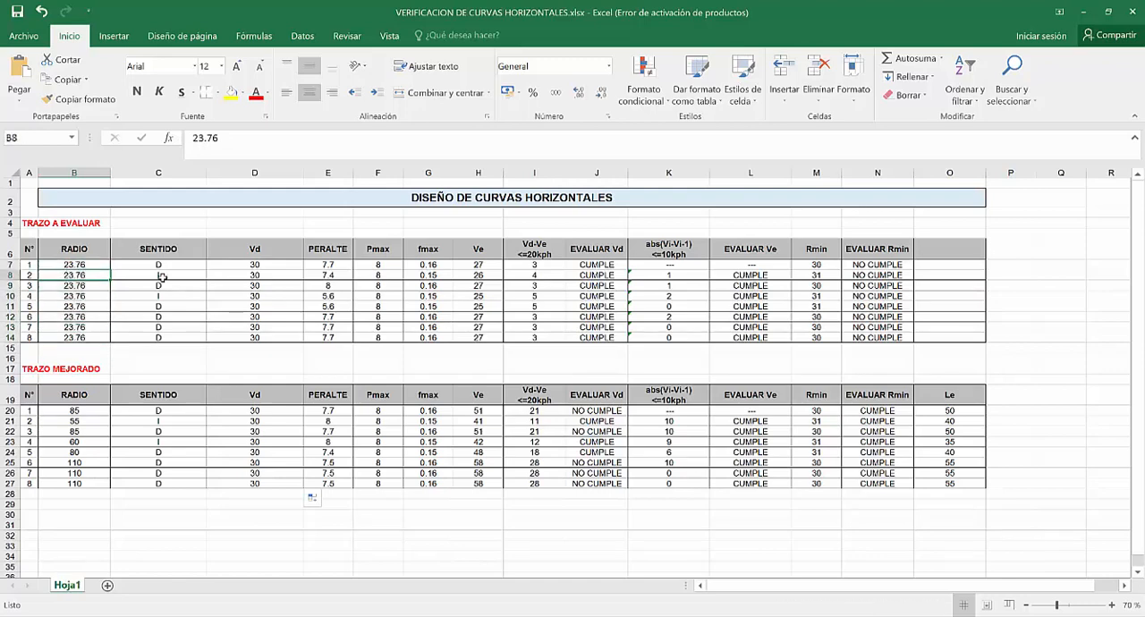
left_click(585, 277)
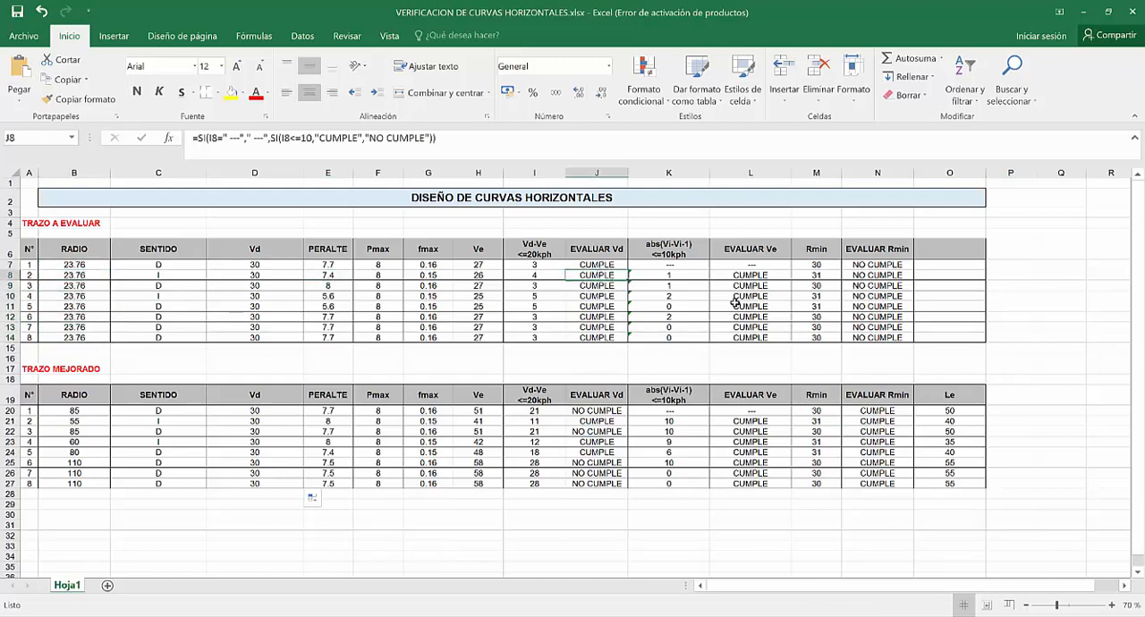
Examine the EVALUAR Rmin formulas in N7:N9, which compare each evaluated radius with its Rmin value.
left_click(861, 264)
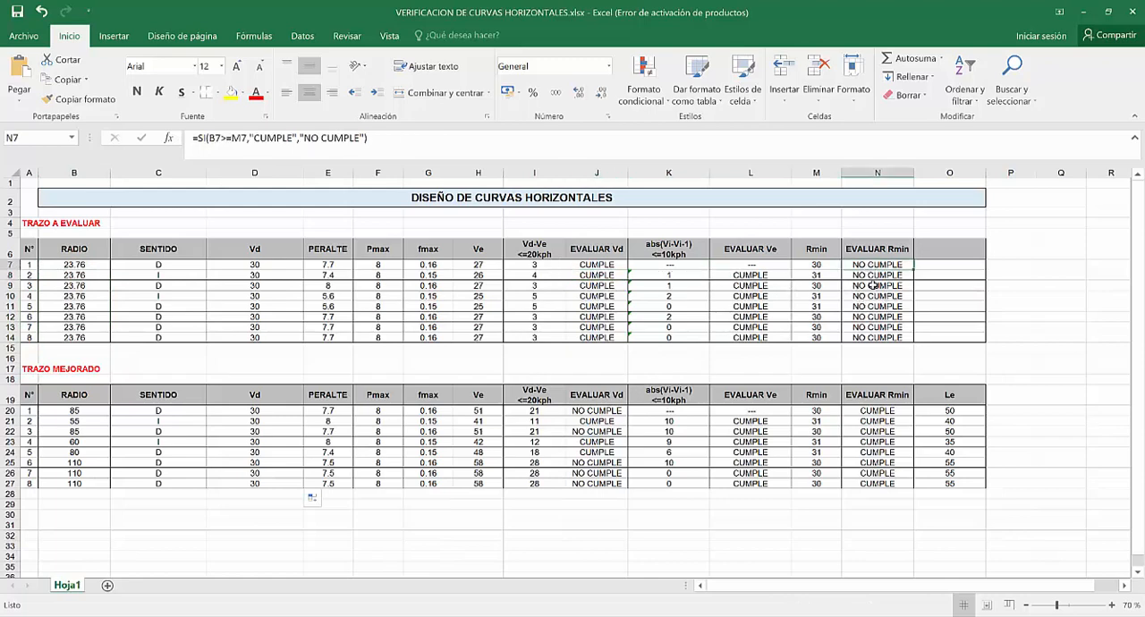
left_click(873, 275)
left_click(864, 286)
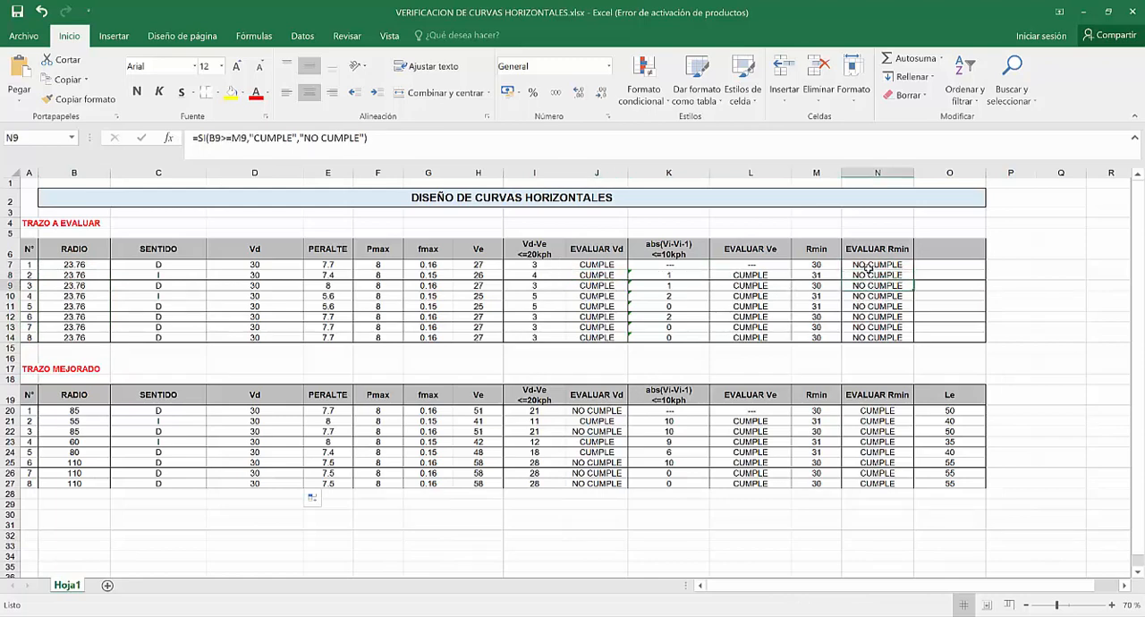
left_click(867, 267)
left_click(866, 276)
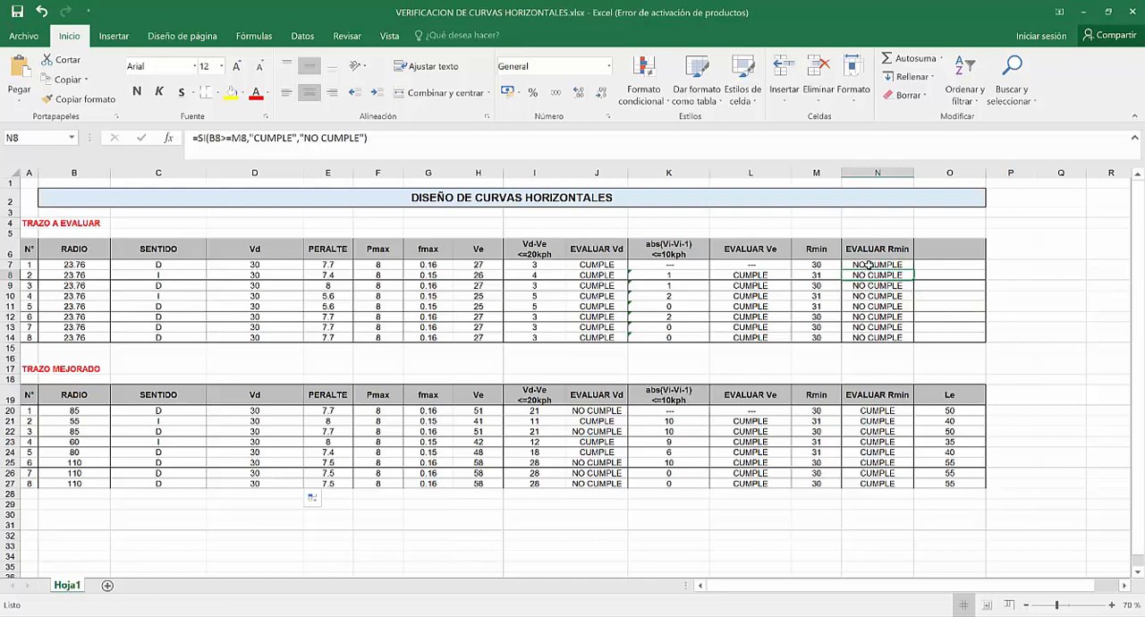
left_click(868, 265)
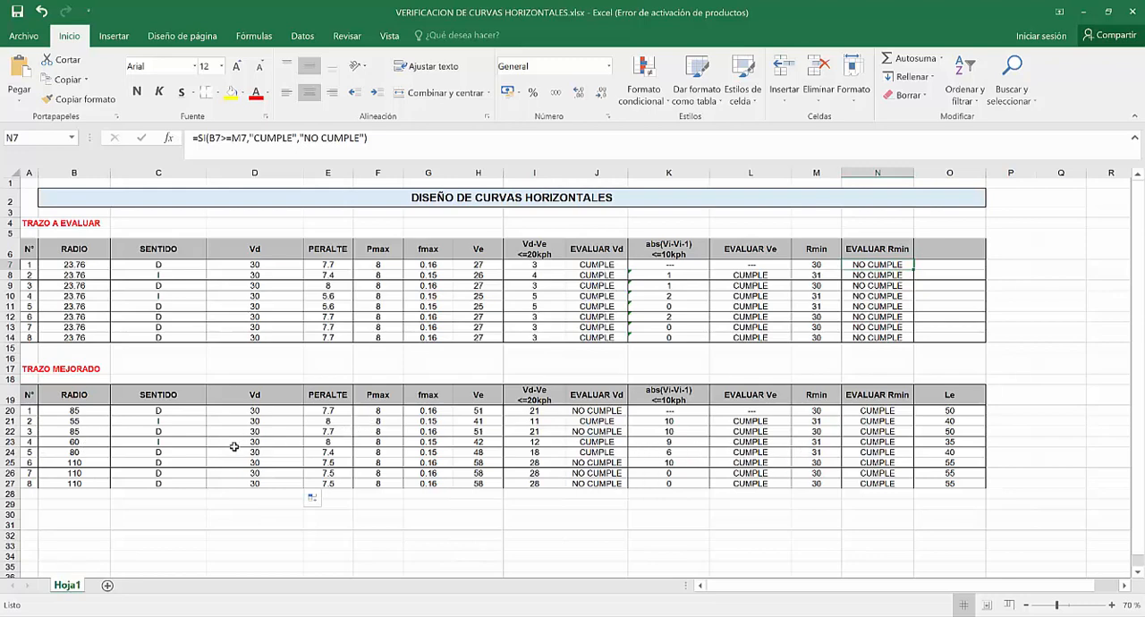
Examine the EVALUAR Rmin check in N20 and the EVALUAR Vd check in J20 for the improved alignment's first curve.
left_click(607, 413)
left_click(881, 413)
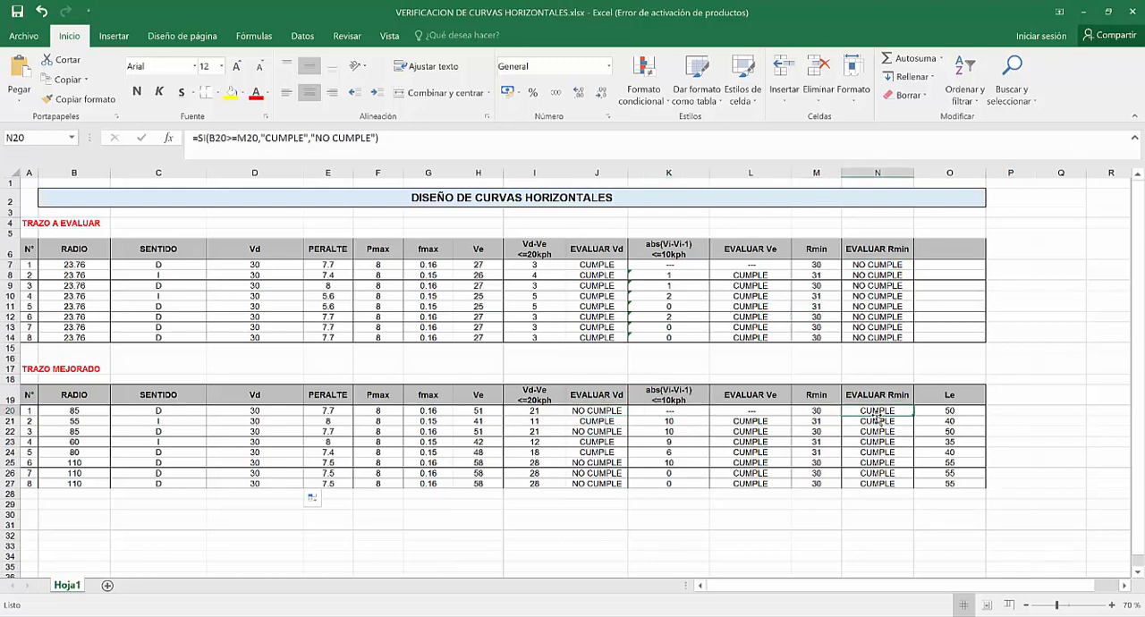
left_click(602, 410)
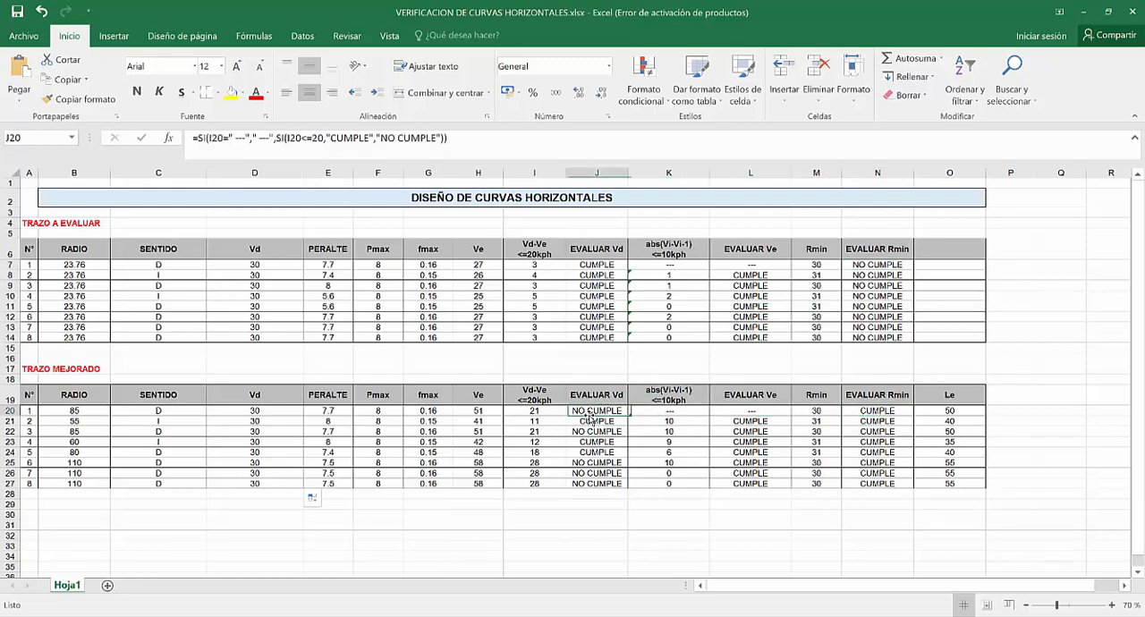
Set the radii of the improved alignment's curves in B20:B27 to 30, 40, 30, 40, 40, 50, 40 and 50.
left_click(75, 412)
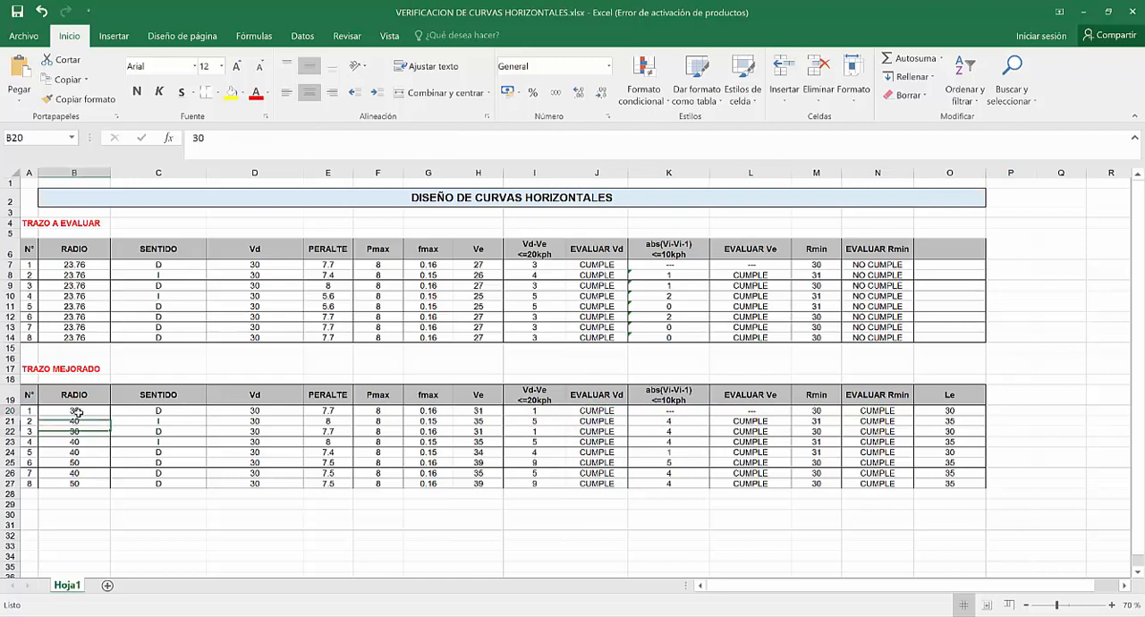
left_click_drag(466, 535, 466, 528)
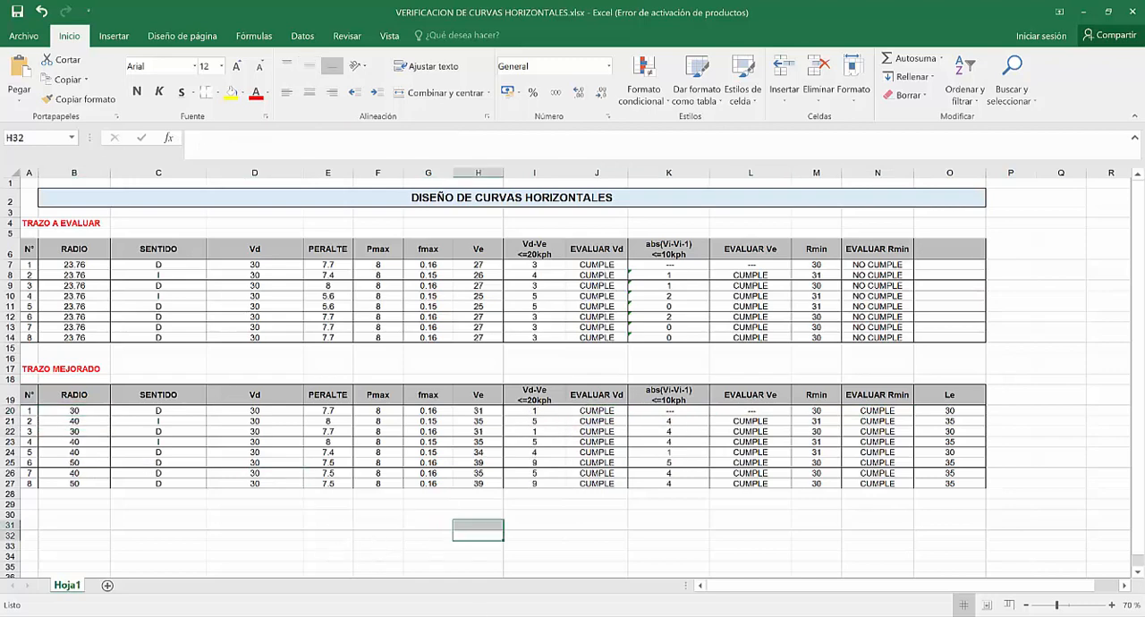
key("alt+Tab")
key("alt+Tab")
left_click(816, 452)
left_click_drag(65, 410, 81, 483)
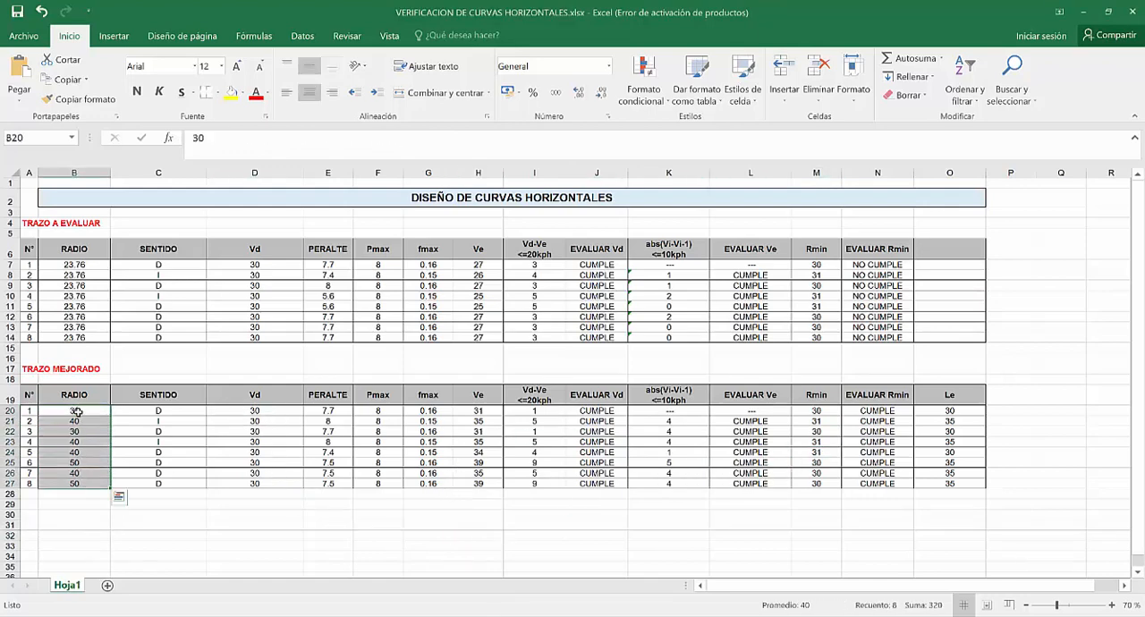
Examine the radii of improved curves 1 to 4 in B20:B23 against their EVALUAR Rmin checks in N20:N23.
left_click(77, 410)
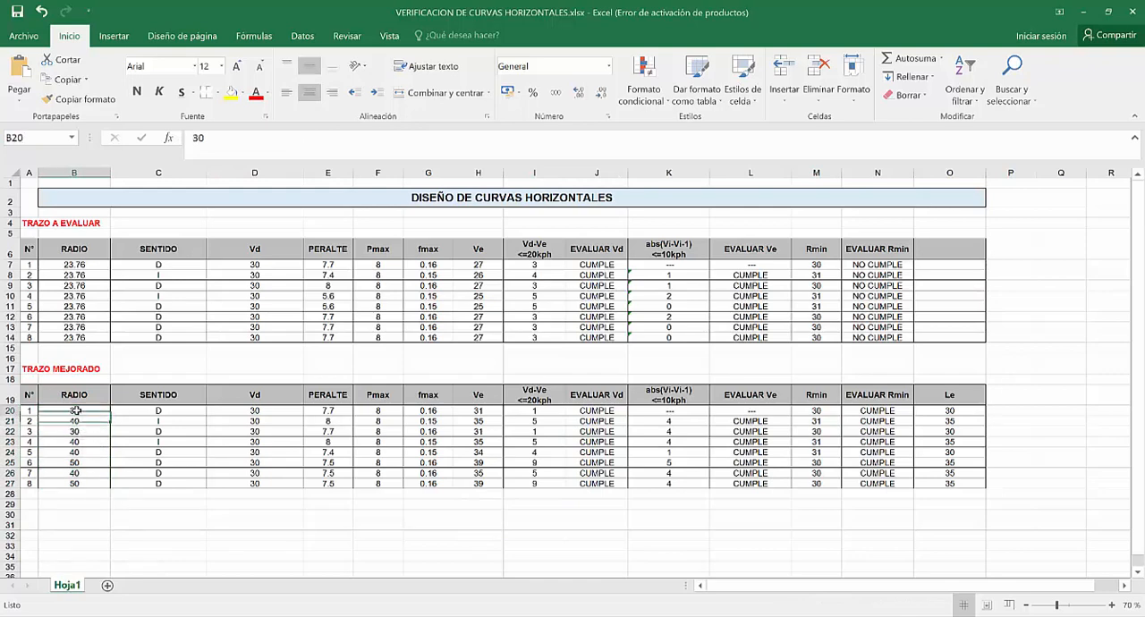
left_click(79, 422)
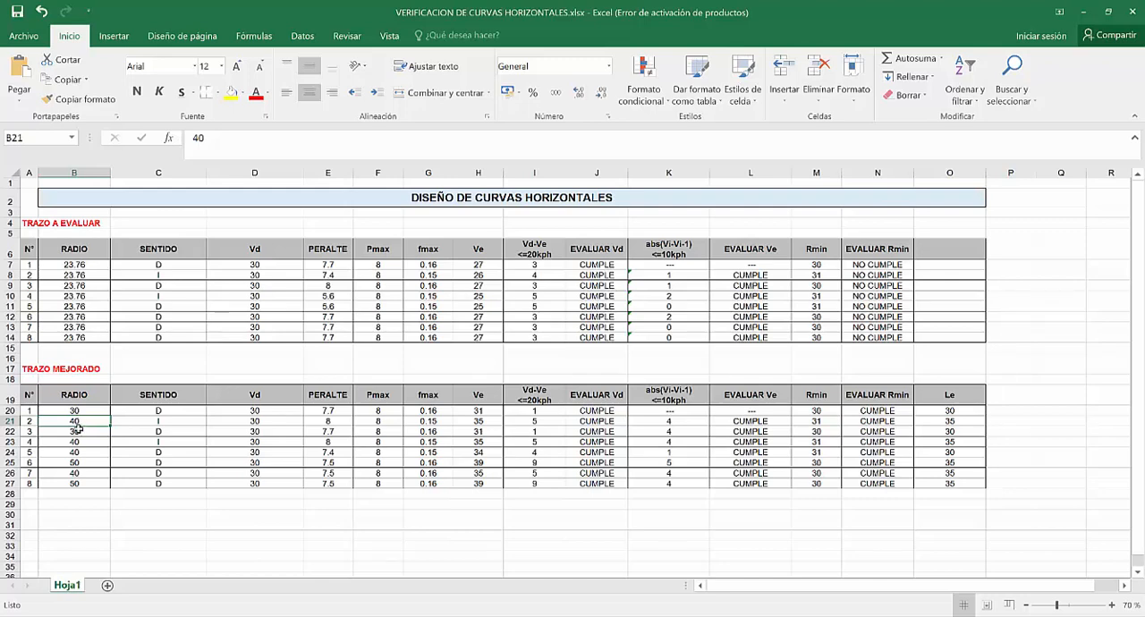
left_click(78, 432)
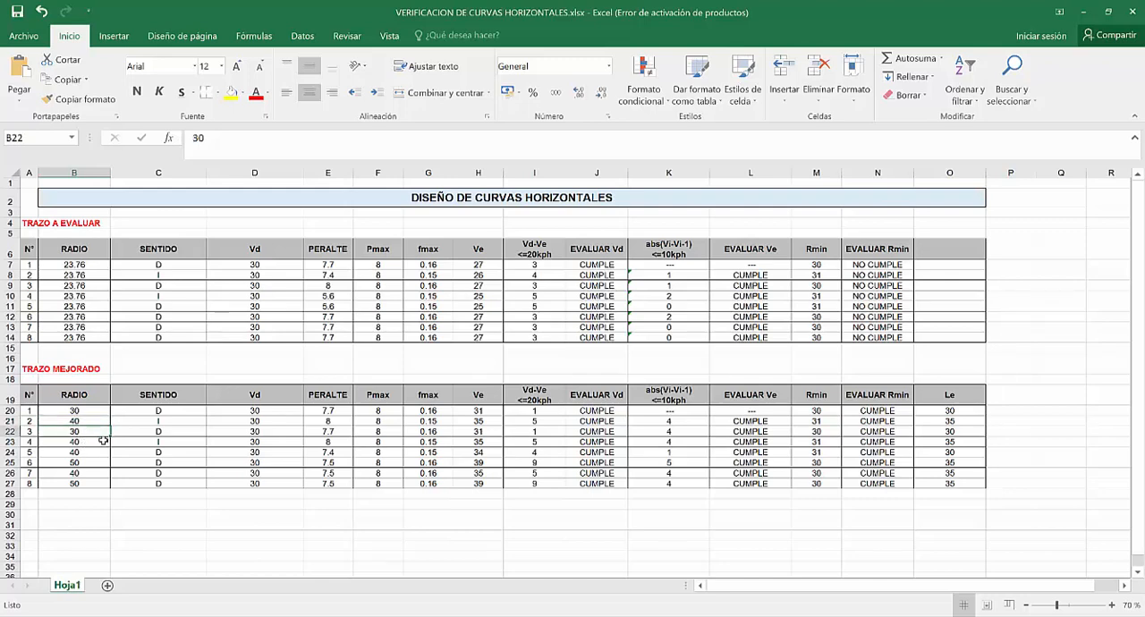
left_click(92, 441)
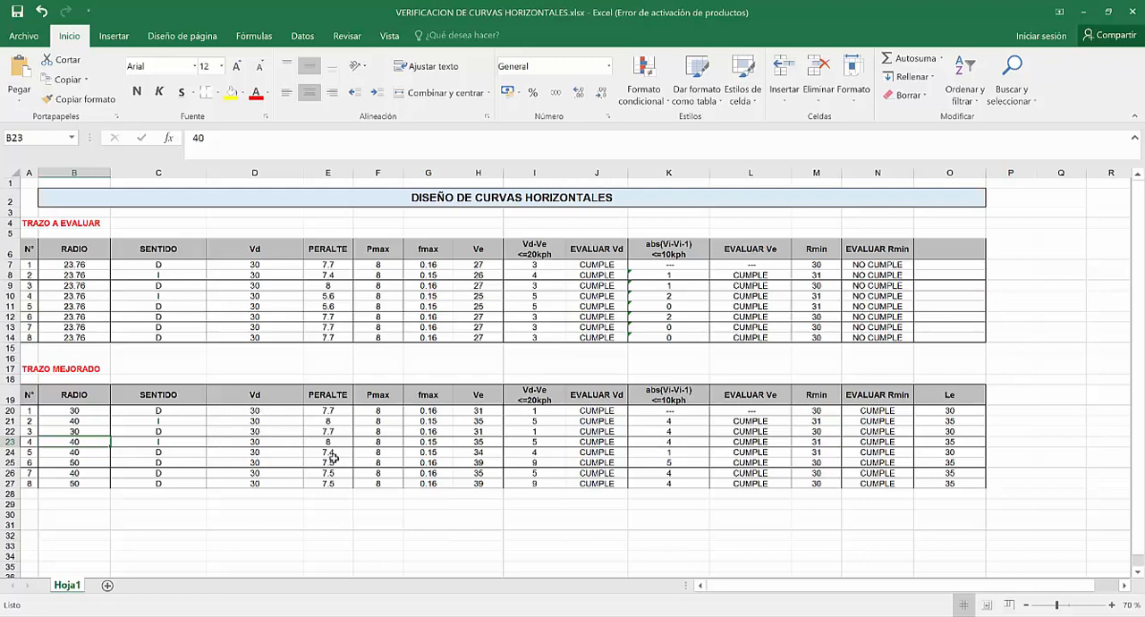
left_click(879, 410)
left_click(878, 421)
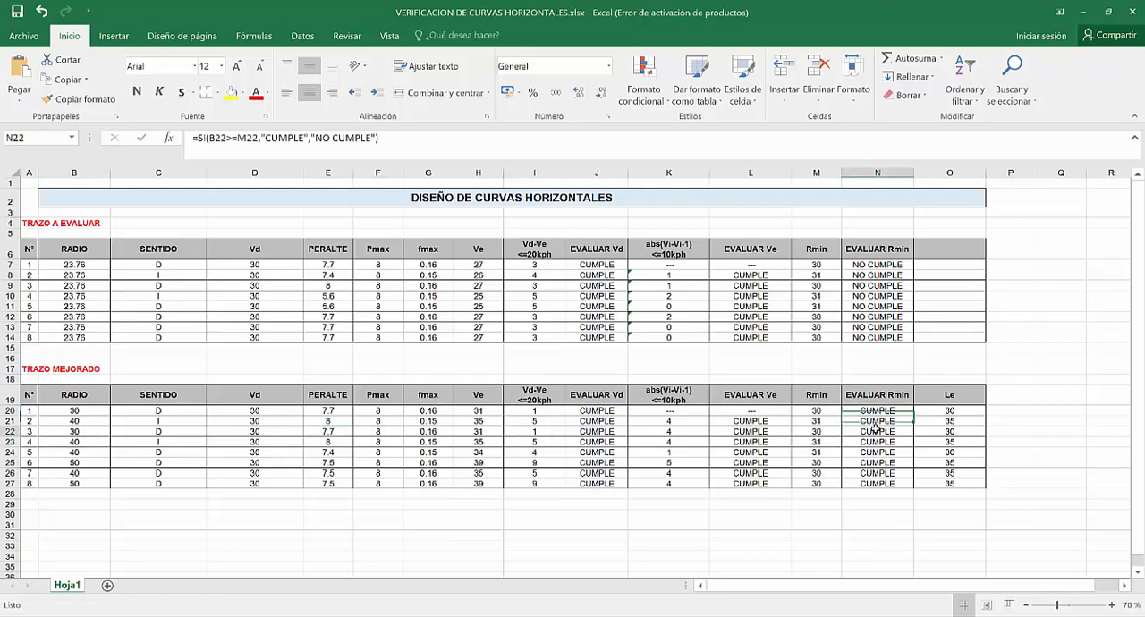
left_click(877, 431)
left_click(877, 442)
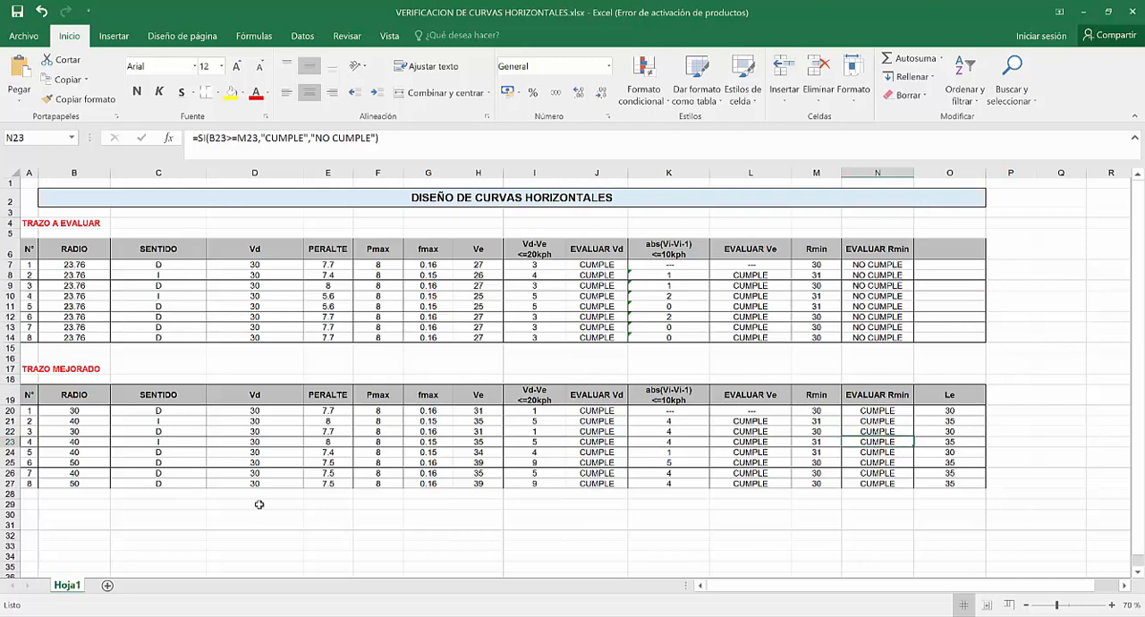
Examine the design speed of improved curve 3, the radii in B21:B25 and the superelevation (PERALTE) in E25.
left_click(259, 430)
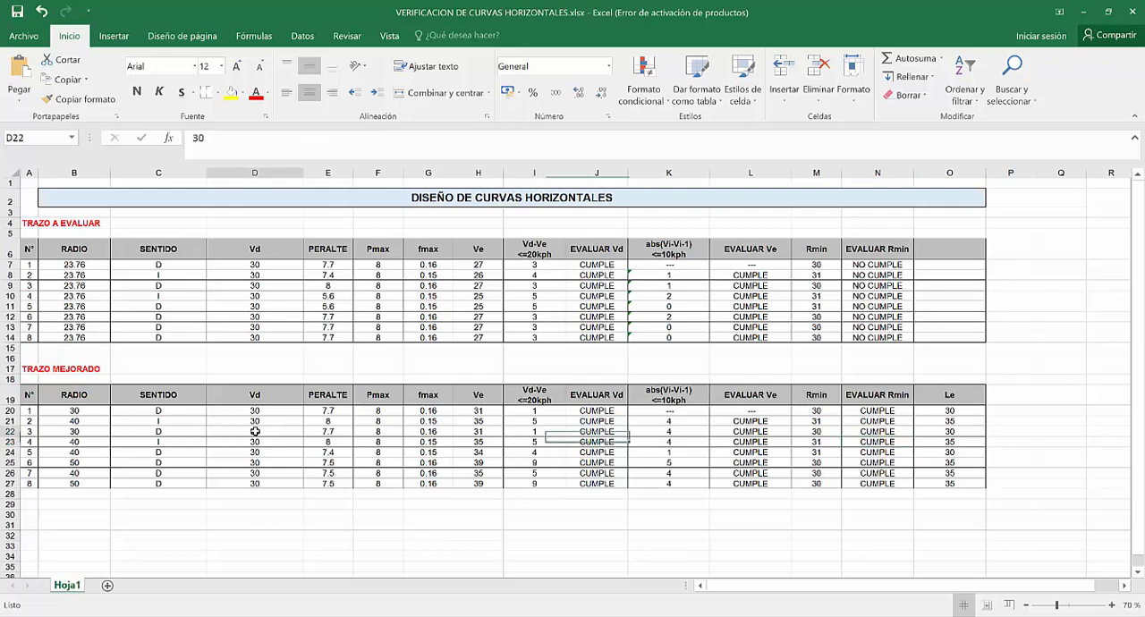
left_click(32, 431)
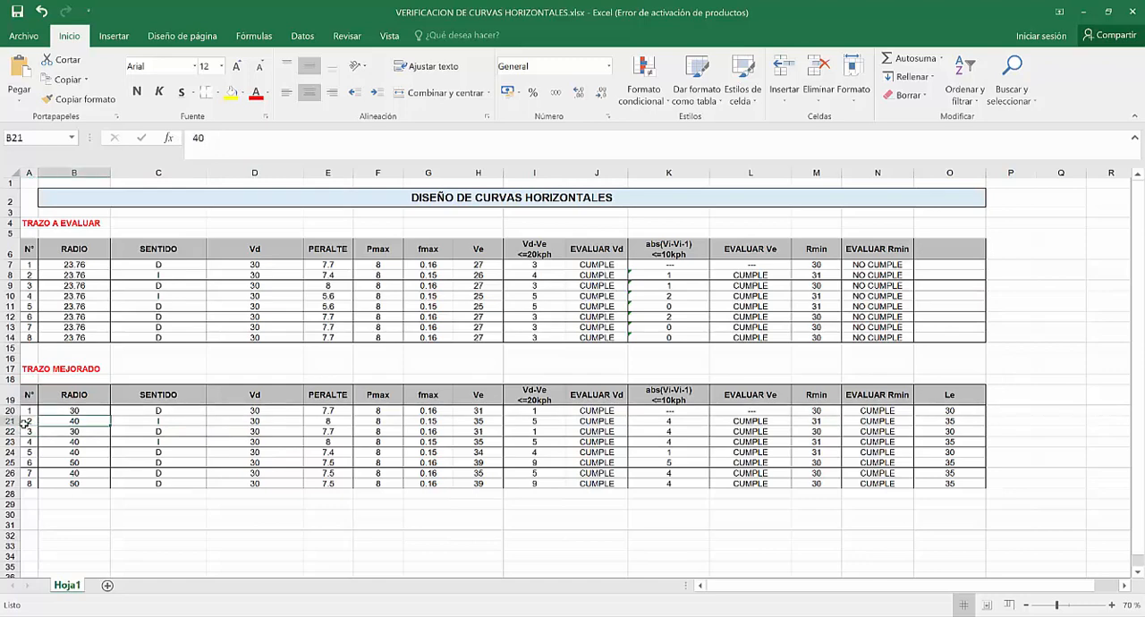
left_click(76, 431)
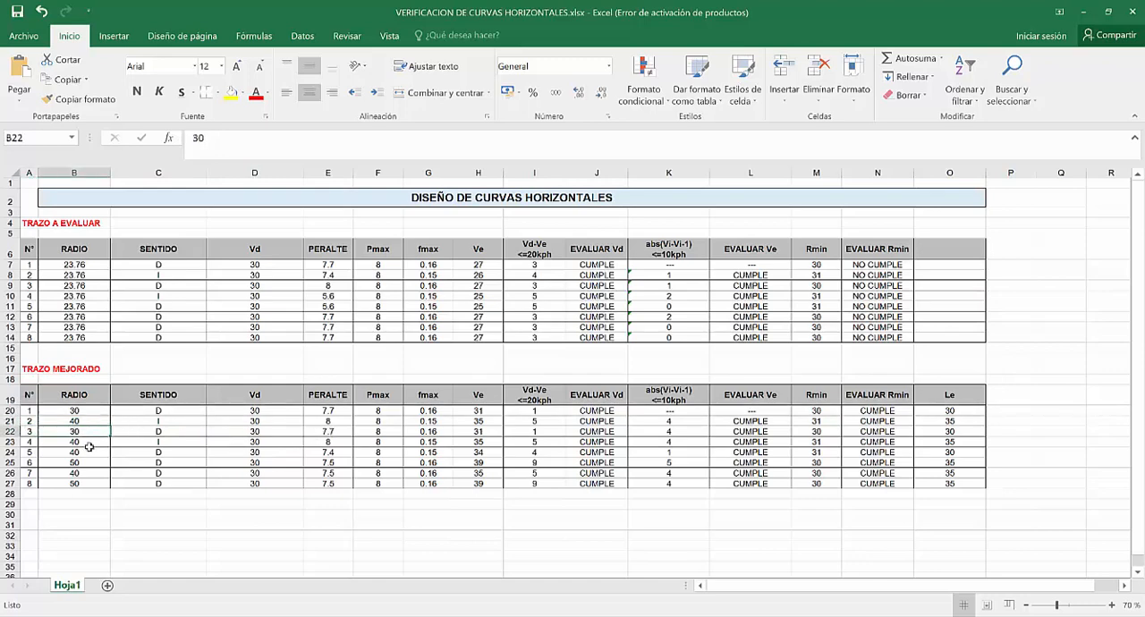
left_click(90, 453)
left_click(92, 462)
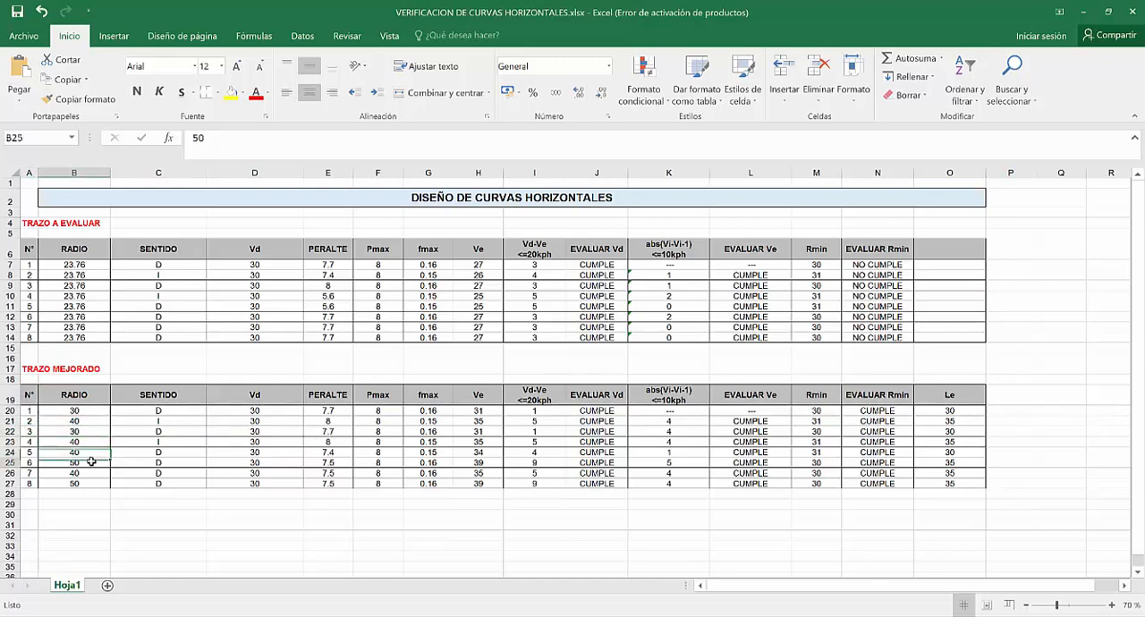
left_click(337, 463)
Try a design speed Vd of 40 for improved curve 6 in D25 and check its EVALUAR Rmin formula.
left_click(277, 463)
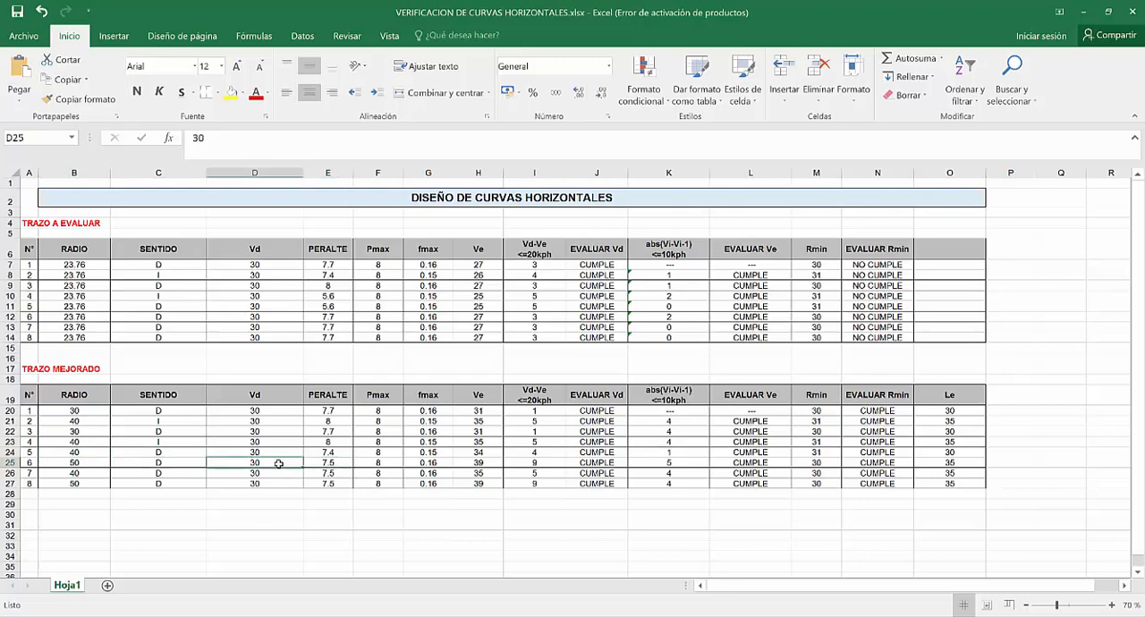
type("40")
left_click(273, 472)
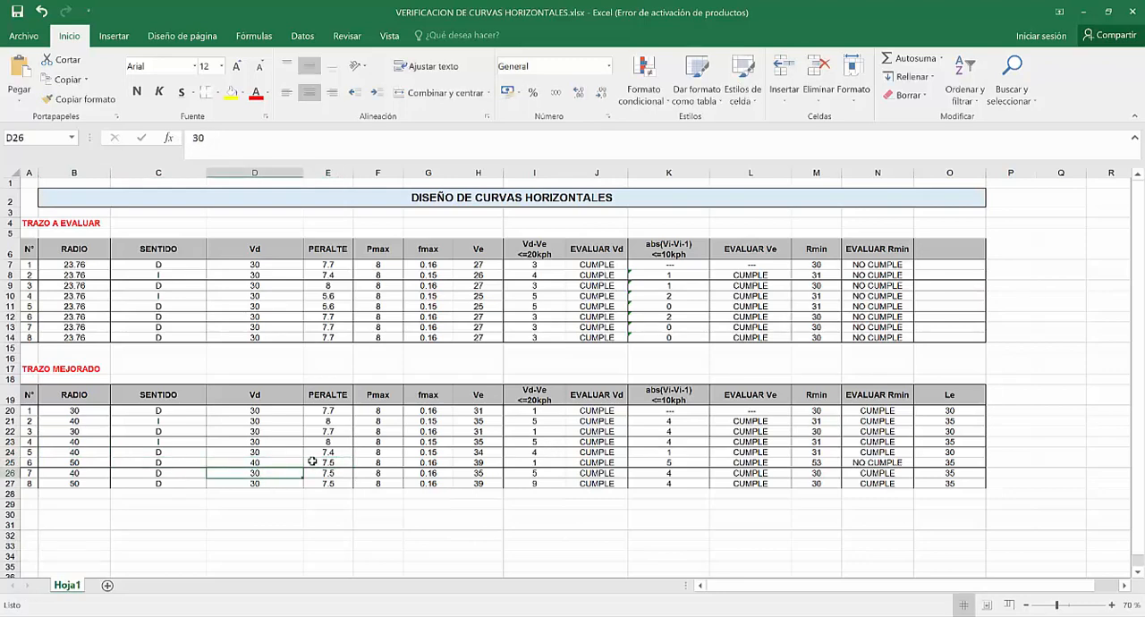
left_click(894, 463)
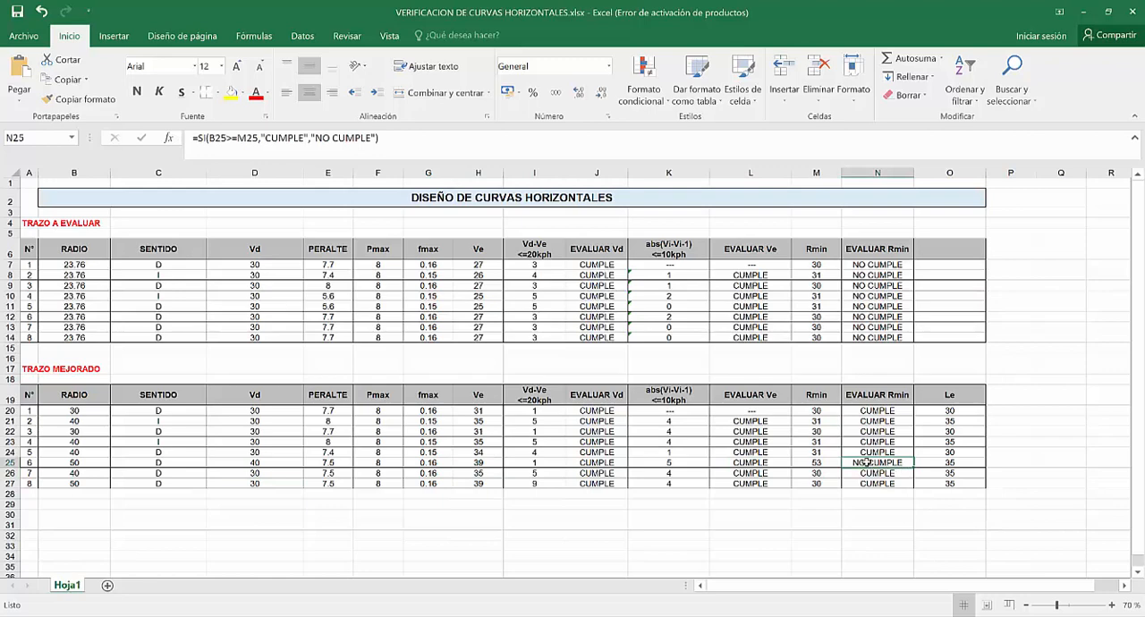
Set the design speed Vd of improved curve 6 in D25 back to 30.
left_click(261, 464)
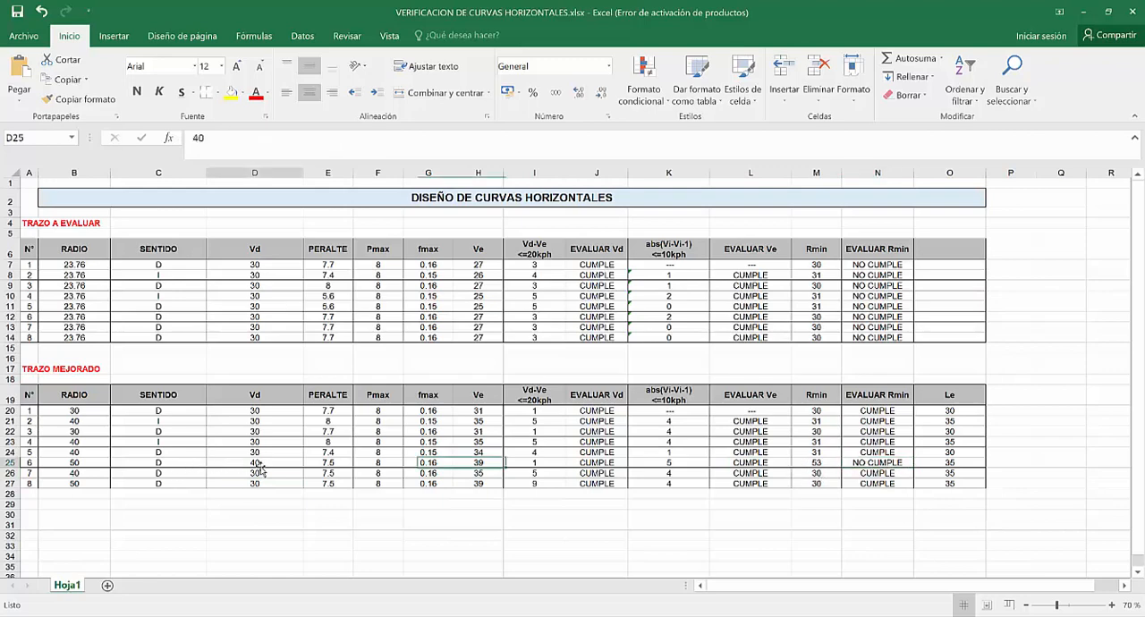
type("30")
left_click(258, 483)
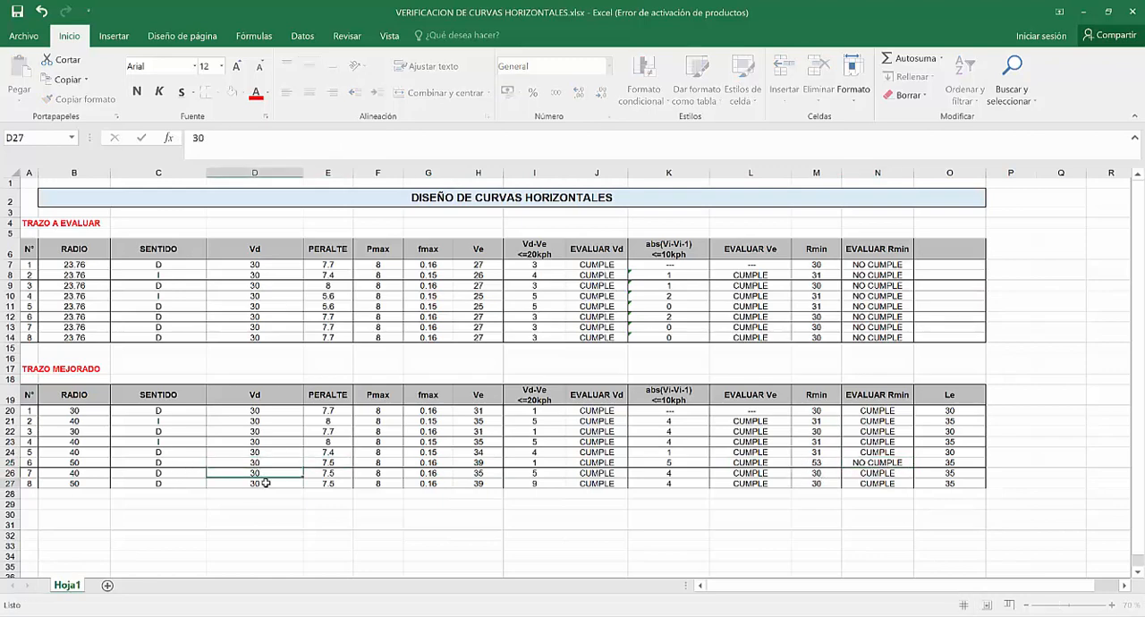
Select the radii of the eight improved curves in B20:B27 for review.
left_click_drag(76, 413, 58, 483)
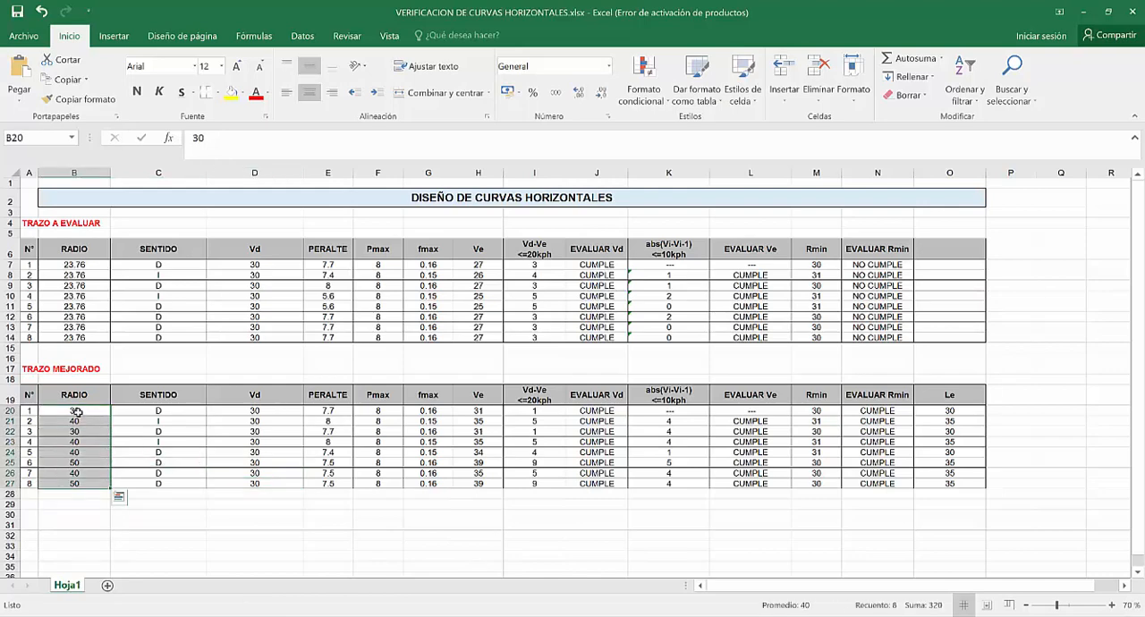
left_click(78, 413)
left_click_drag(77, 413, 70, 478)
left_click(82, 412)
left_click(82, 454)
left_click_drag(81, 412, 75, 484)
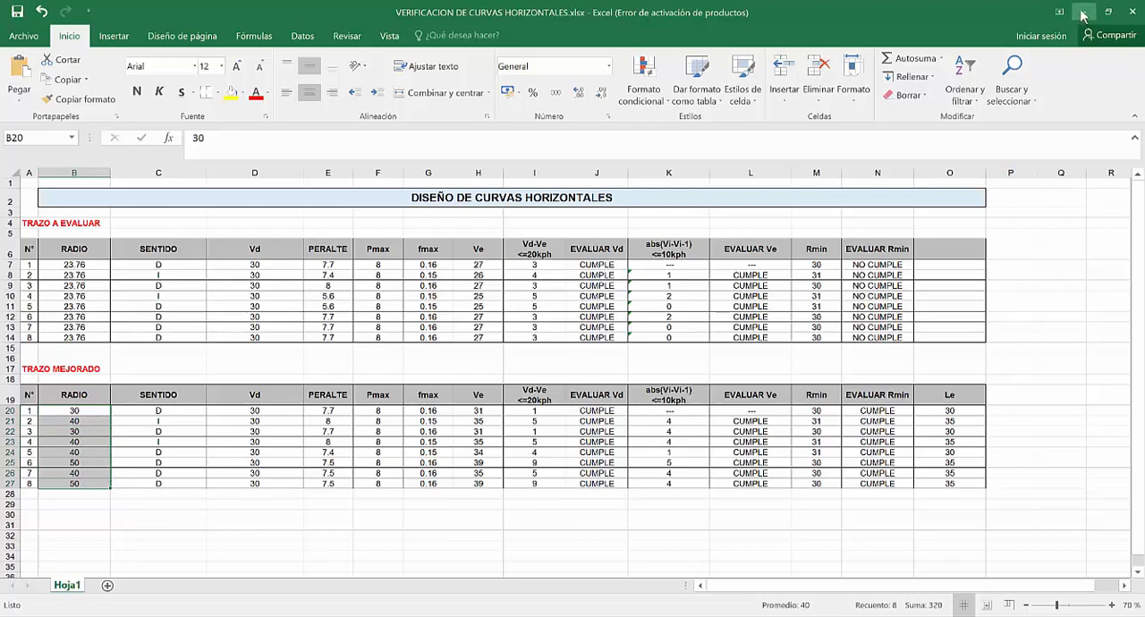
Arrange the Excel workbook and the Civil 3D drawing side by side and switch to Civil 3D.
left_click(389, 616)
left_click(1108, 12)
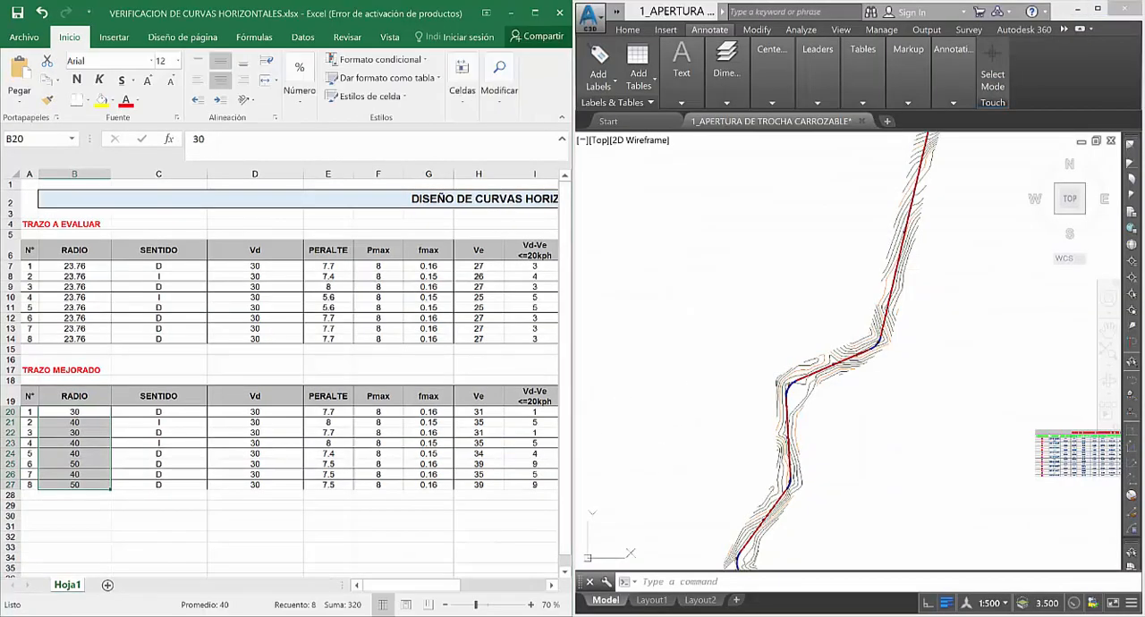
left_click(671, 374)
key("Escape")
Open the alignment's geometry for editing at curve C-1 and show the layout parameters for picking subentities, clear of the curve.
scroll(707, 292, "down", 5)
scroll(737, 465, "up", 10)
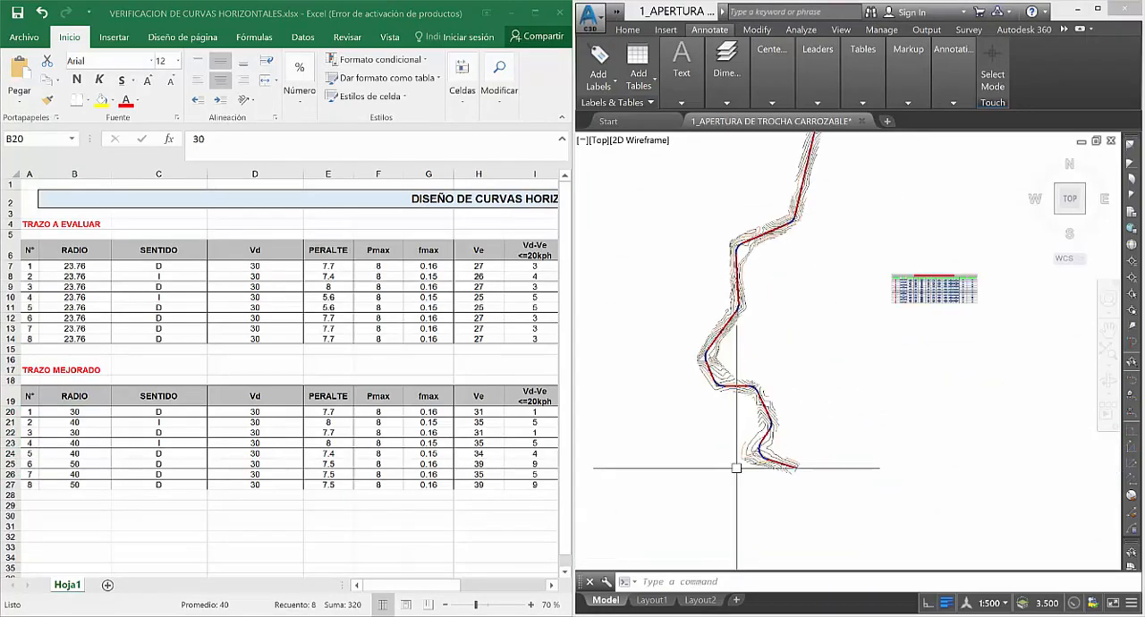
scroll(742, 402, "up", 5)
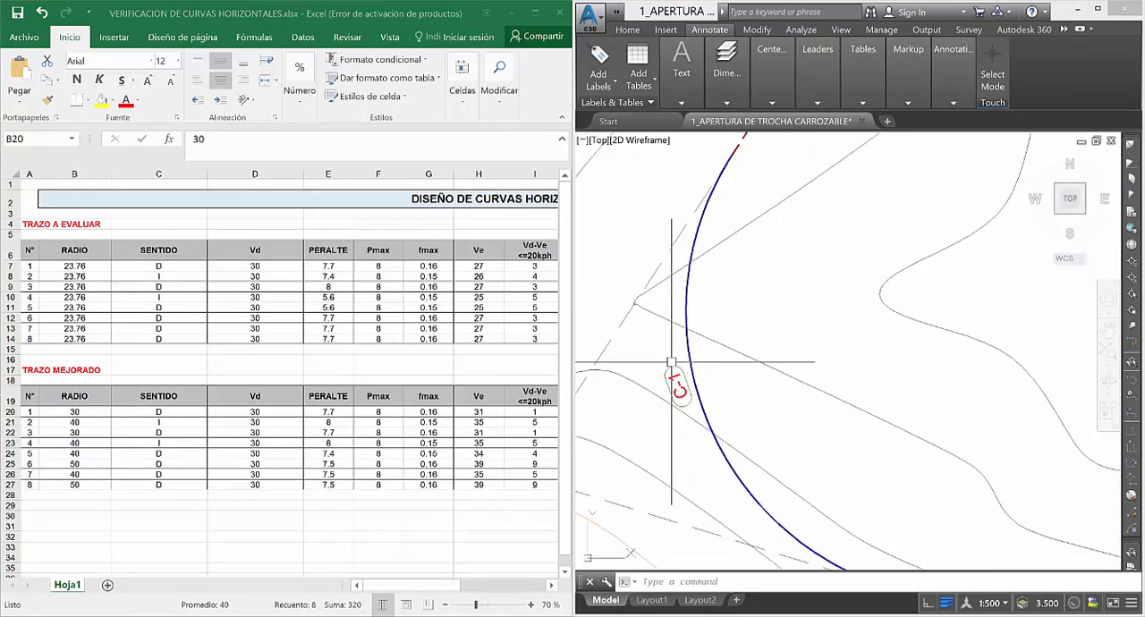
left_click(686, 302)
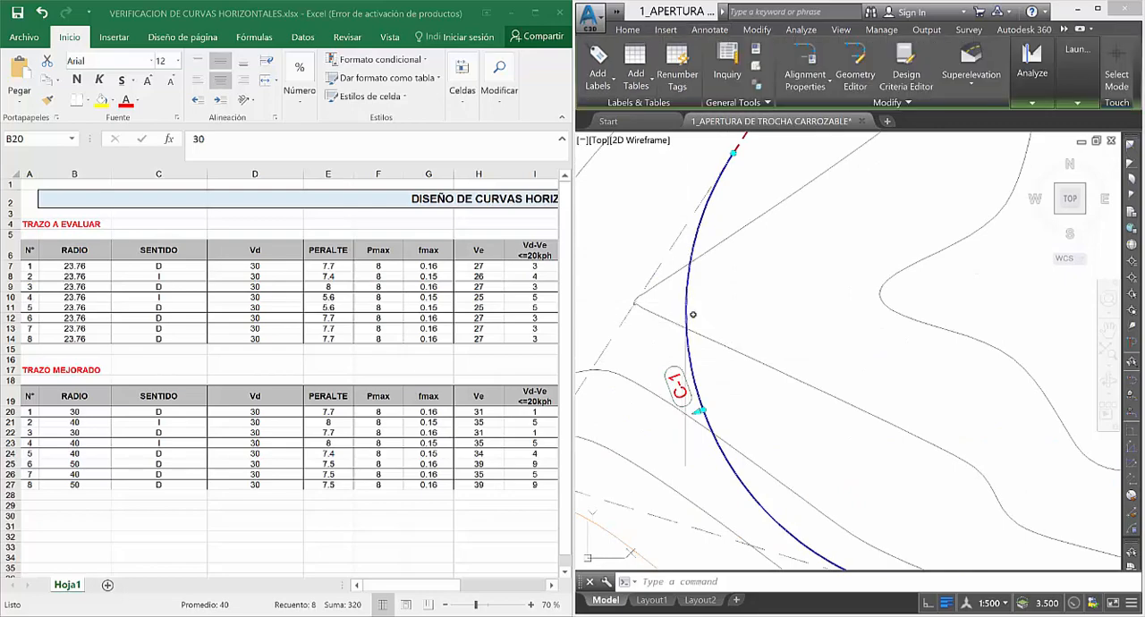
right_click(715, 291)
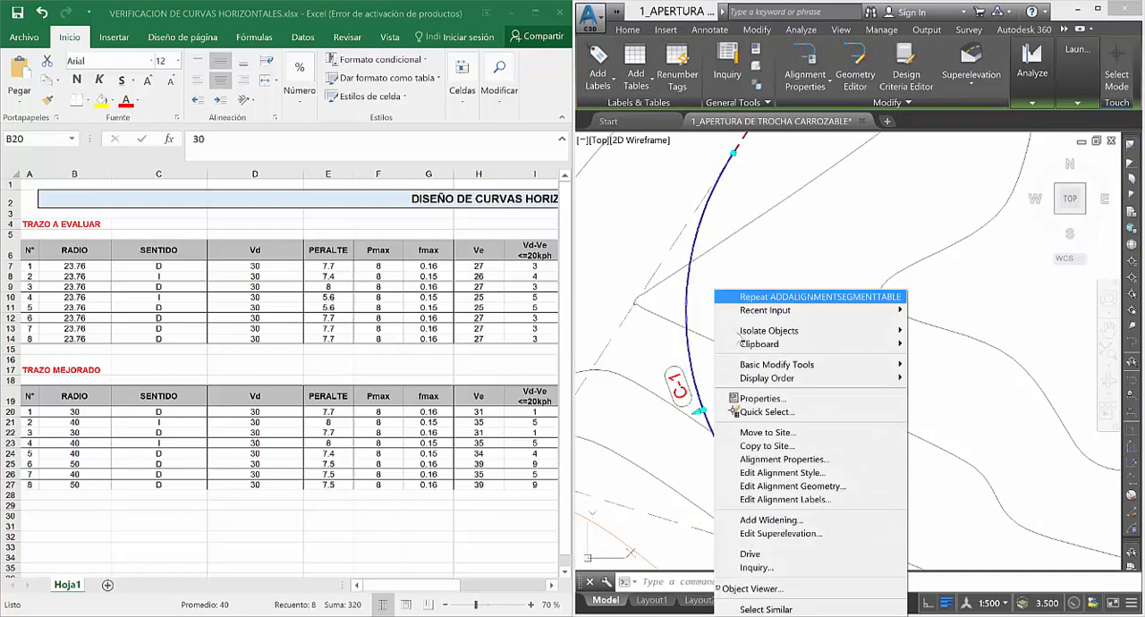
left_click(784, 487)
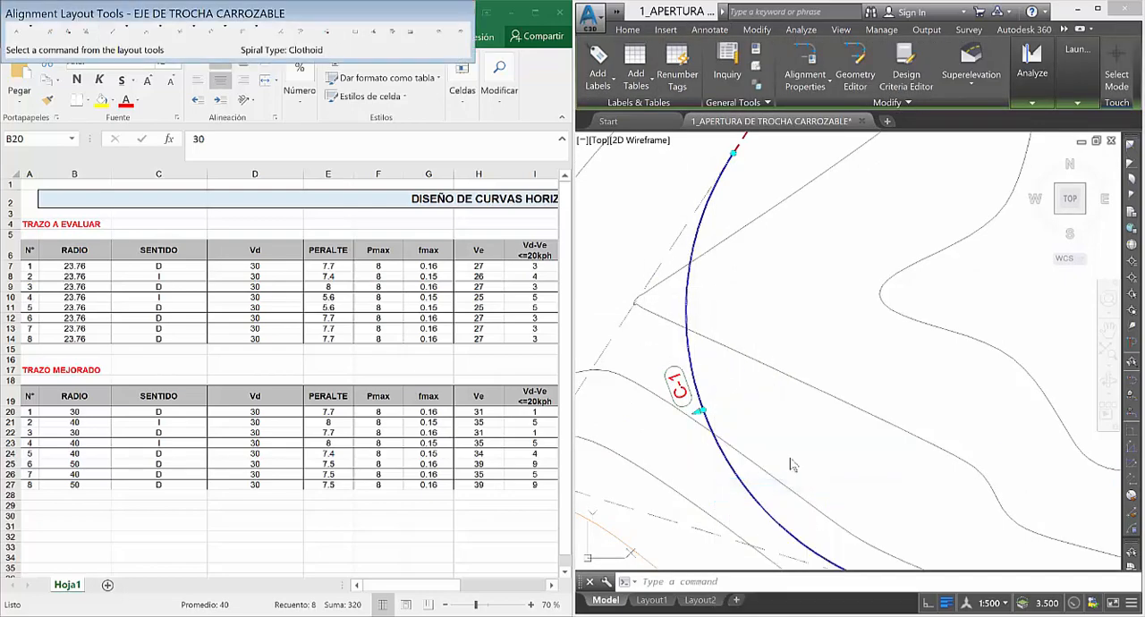
left_click(376, 35)
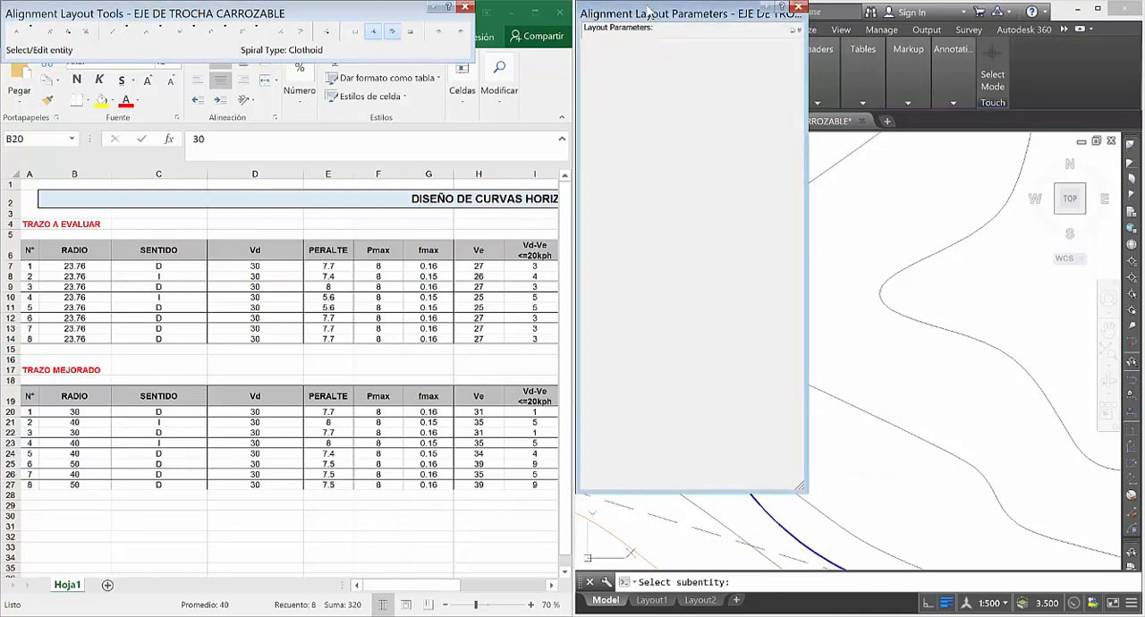
left_click_drag(651, 12, 480, 14)
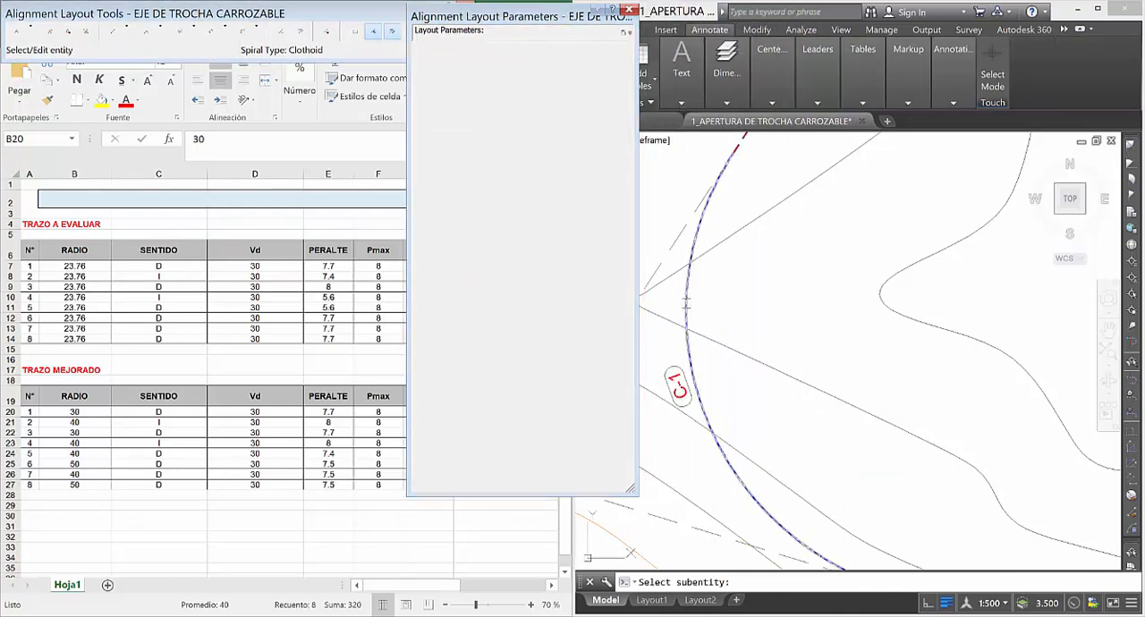
Set the radius of alignment curve C-1 to 30 m.
left_click(707, 305)
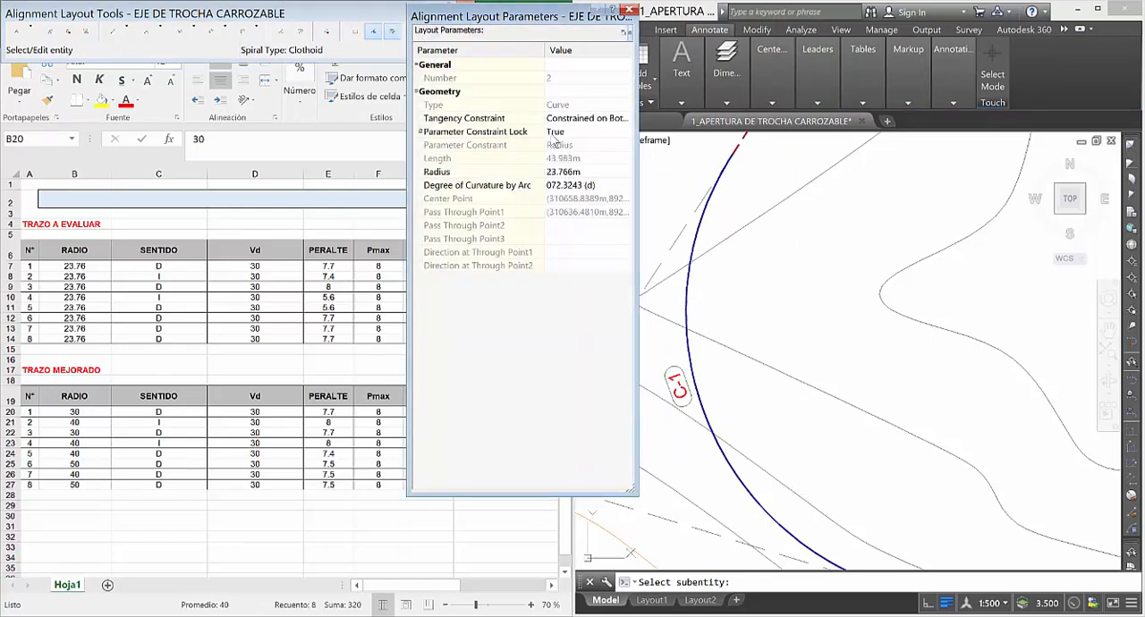
left_click(573, 172)
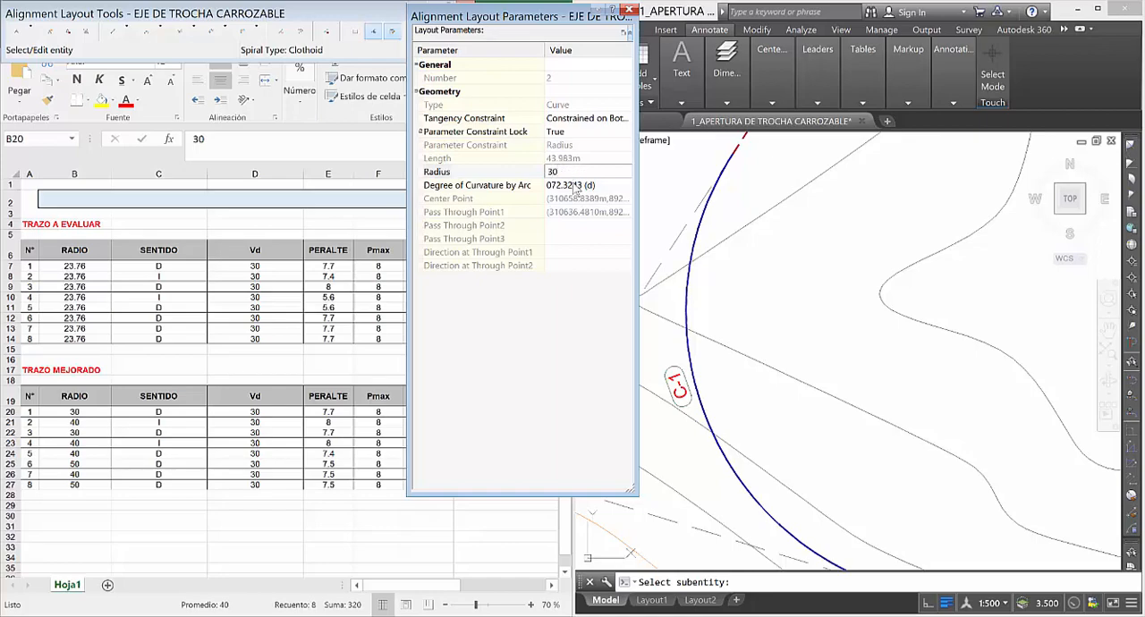
key("Return")
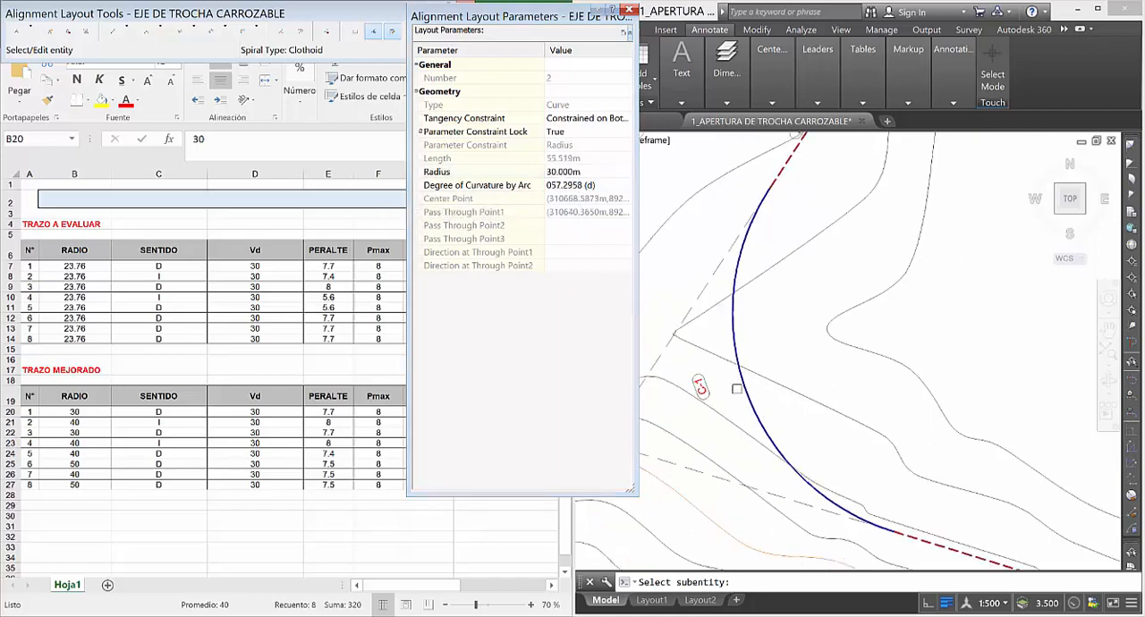
Set the radius of alignment curve C-2 to 40 m and end subentity picking.
scroll(736, 388, "down", 3)
scroll(781, 282, "up", 3)
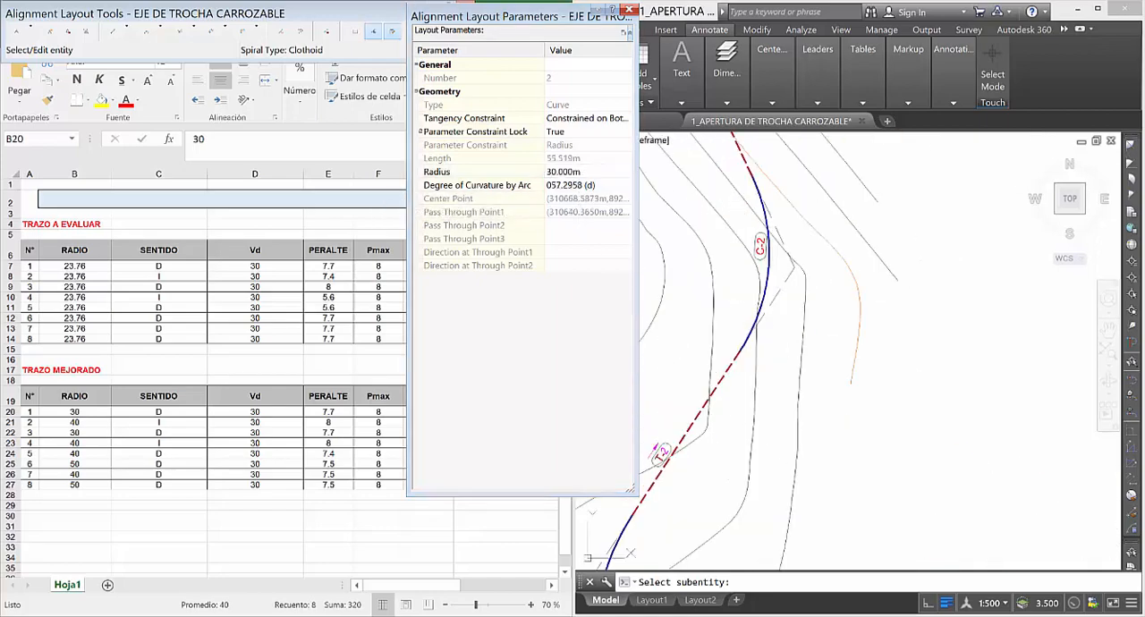
left_click(768, 272)
scroll(778, 309, "down", 2)
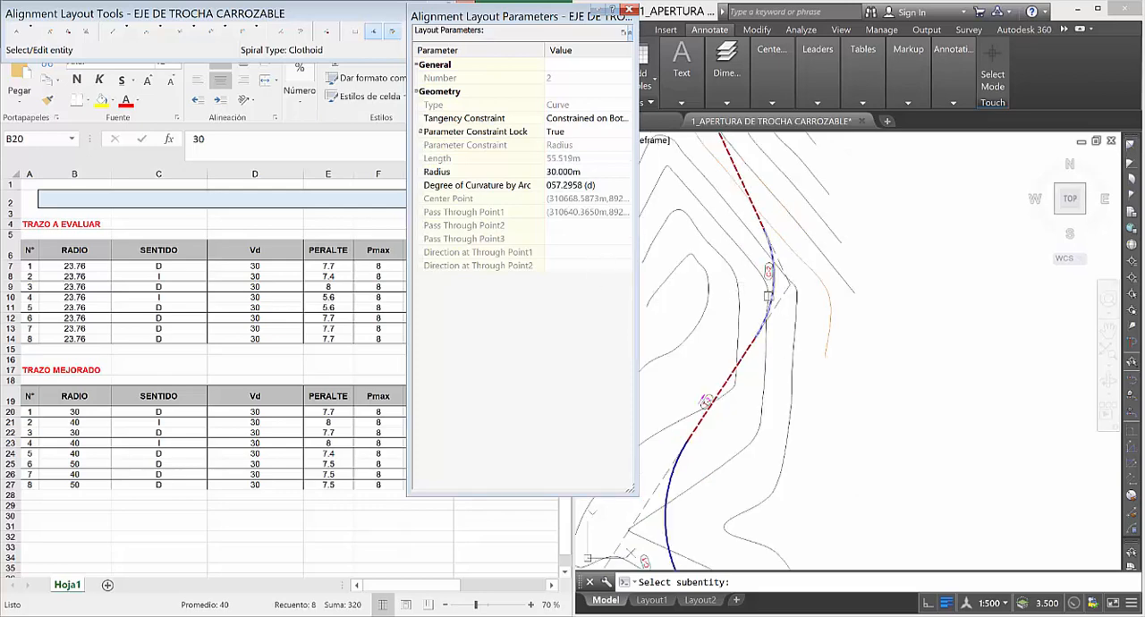
left_click(773, 293)
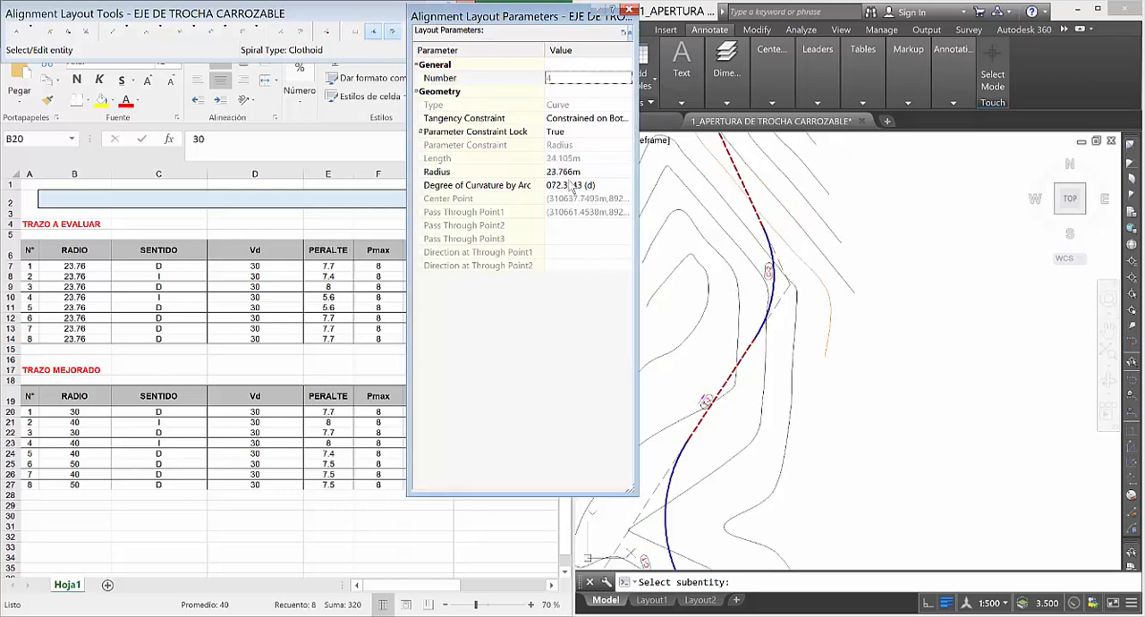
left_click(566, 172)
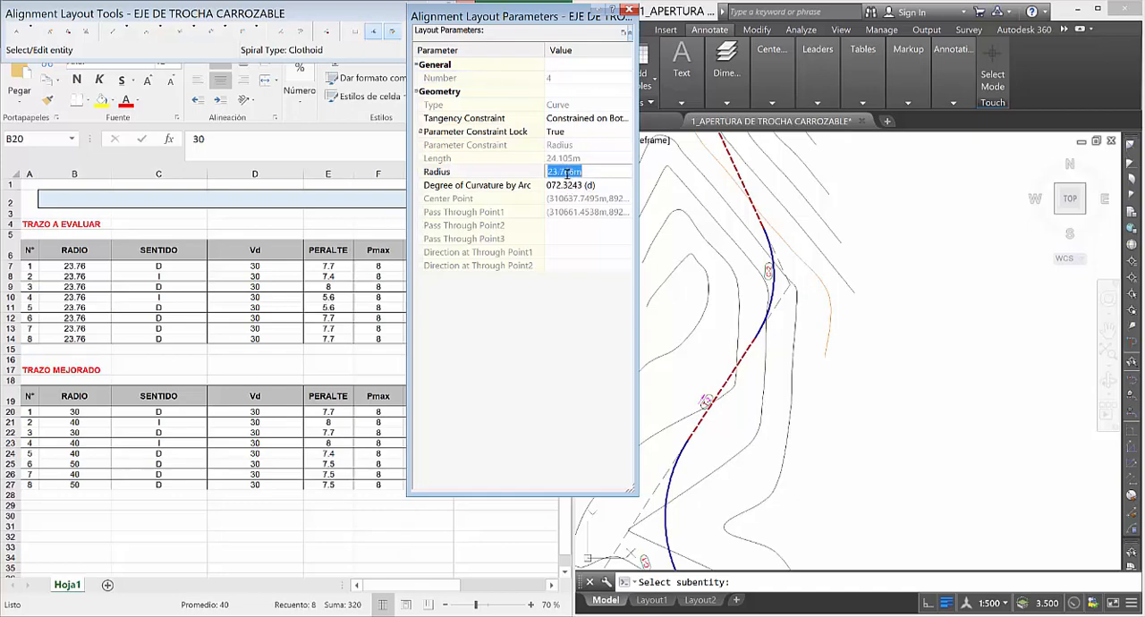
type("40")
key("Return")
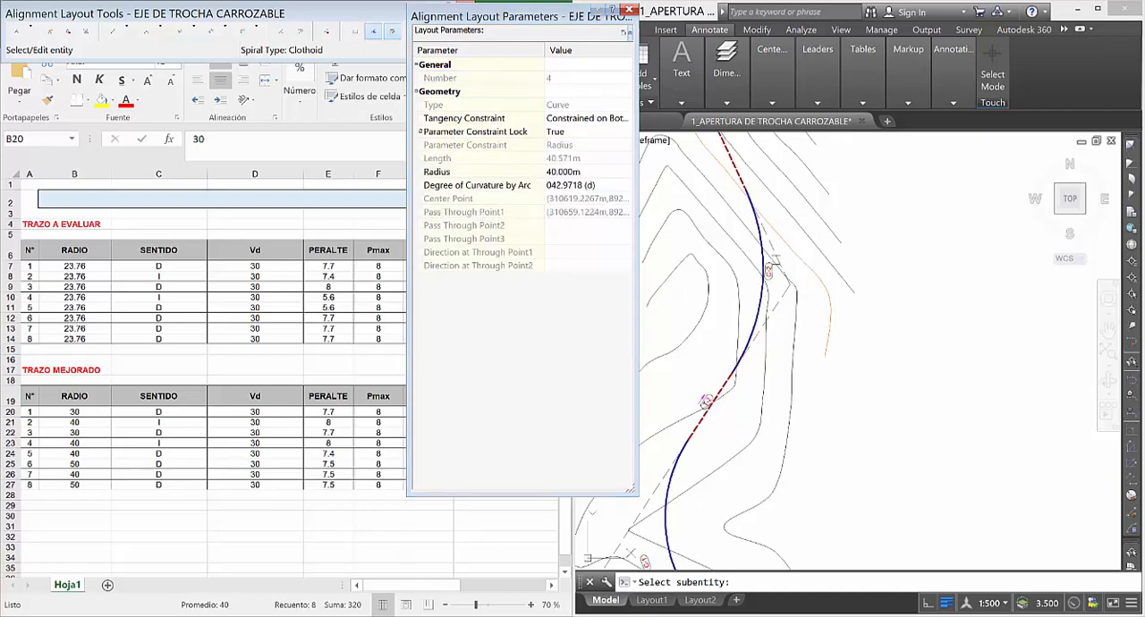
scroll(766, 308, "down", 3)
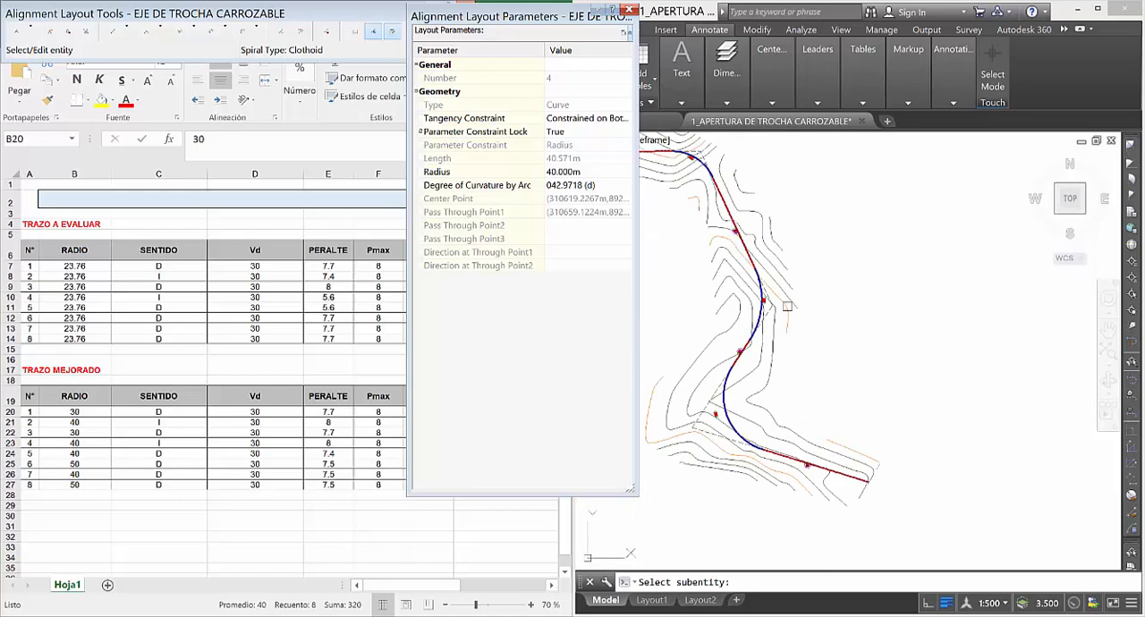
scroll(786, 306, "up", 3)
key("Escape")
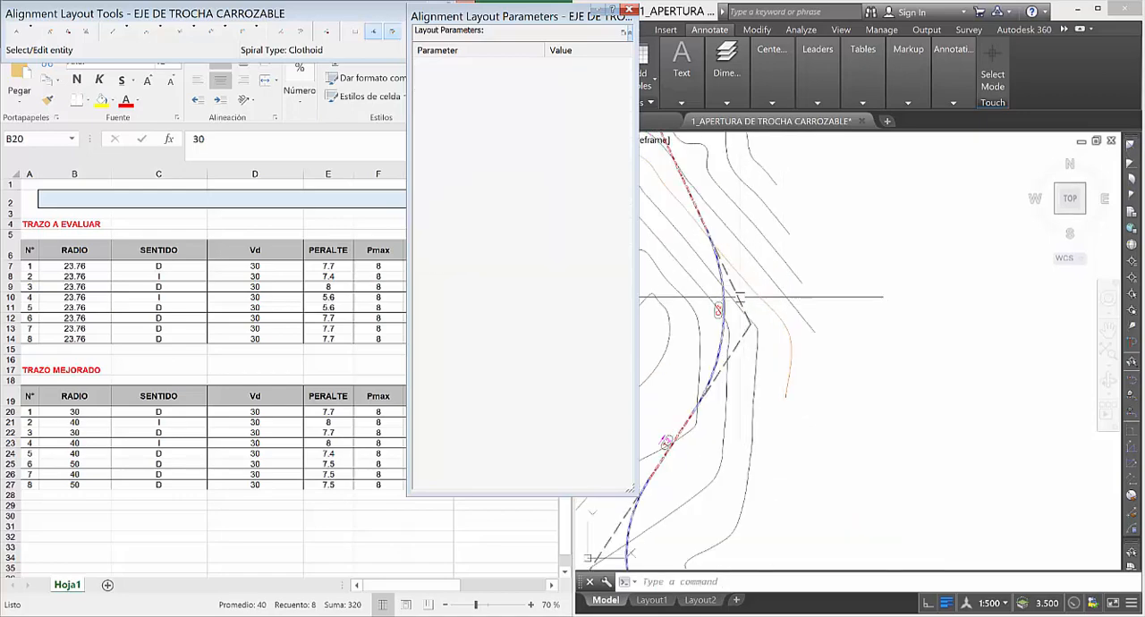
left_click(740, 297)
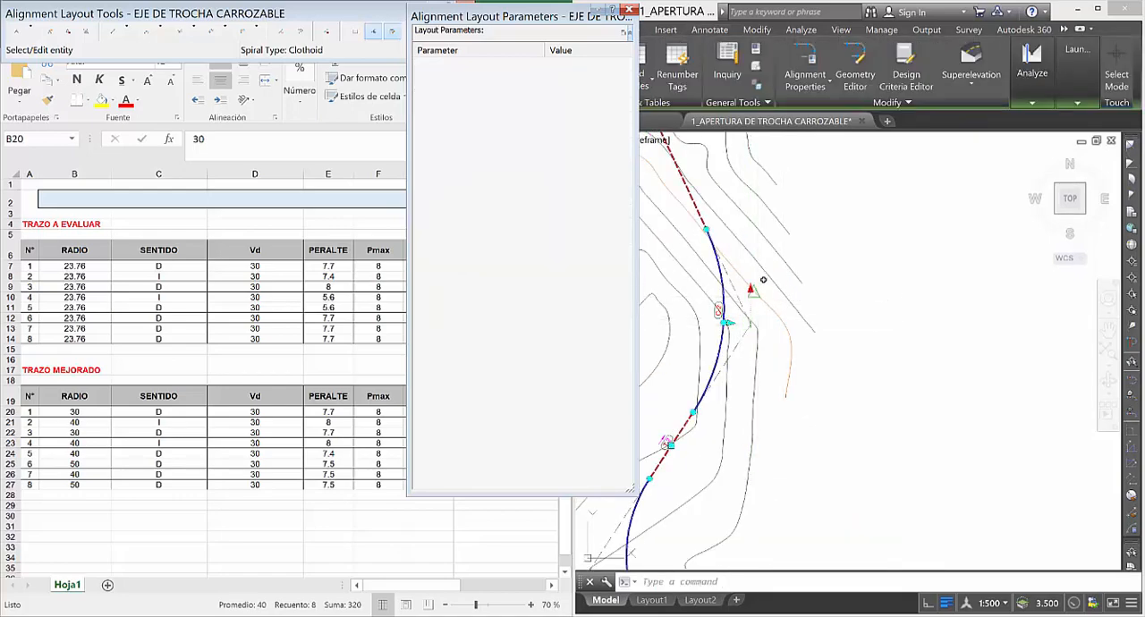
scroll(831, 367, "down", 3)
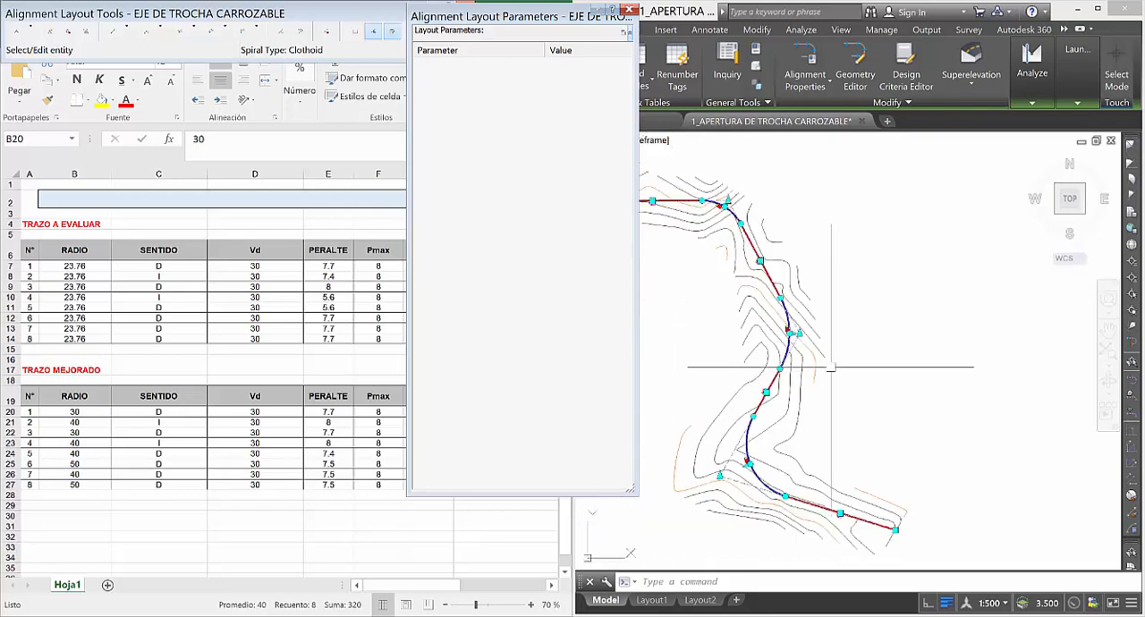
scroll(831, 366, "up", 5)
key("Escape")
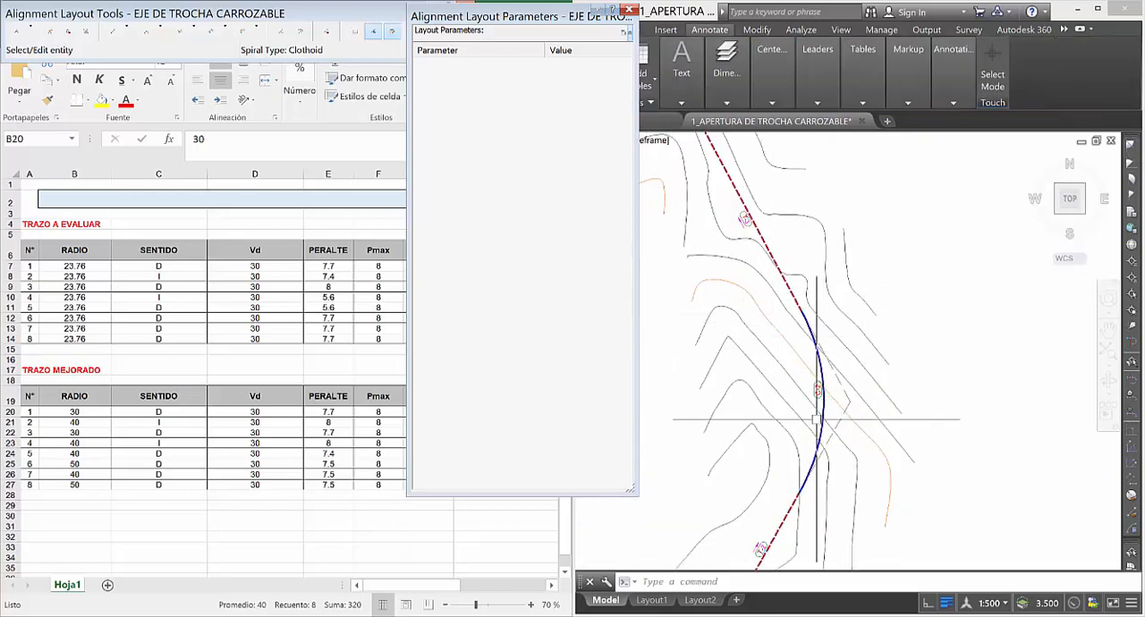
Move the alignment's intersection point at curve C-1 a short distance south, then clear the selection.
scroll(817, 419, "down", 4)
scroll(785, 326, "down", 2)
scroll(773, 427, "up", 4)
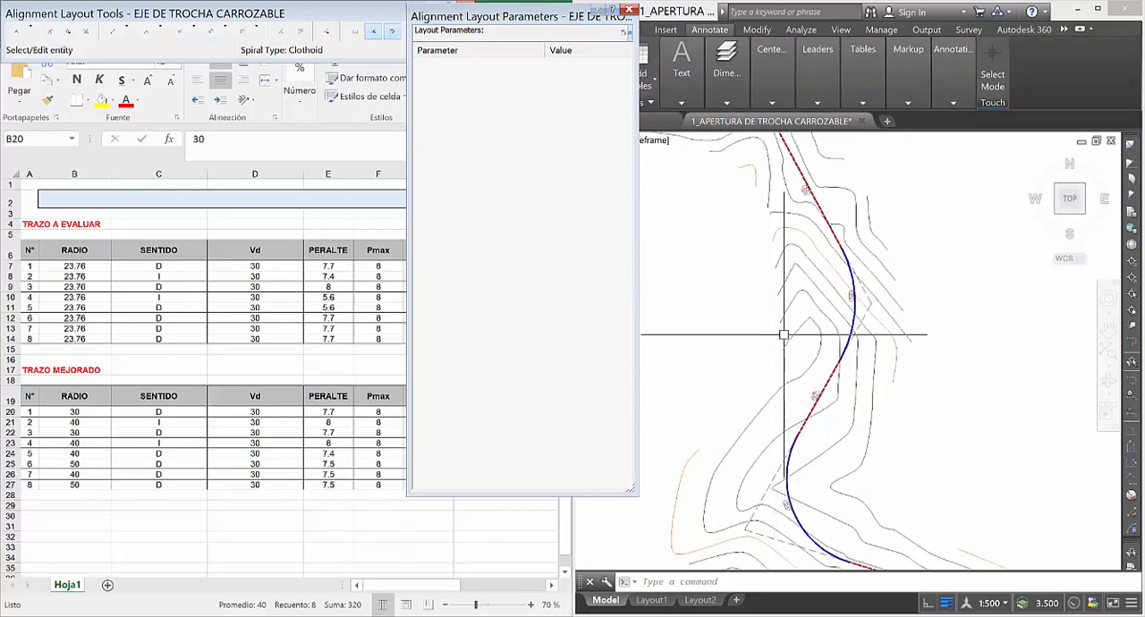
scroll(784, 334, "down", 4)
scroll(776, 436, "up", 4)
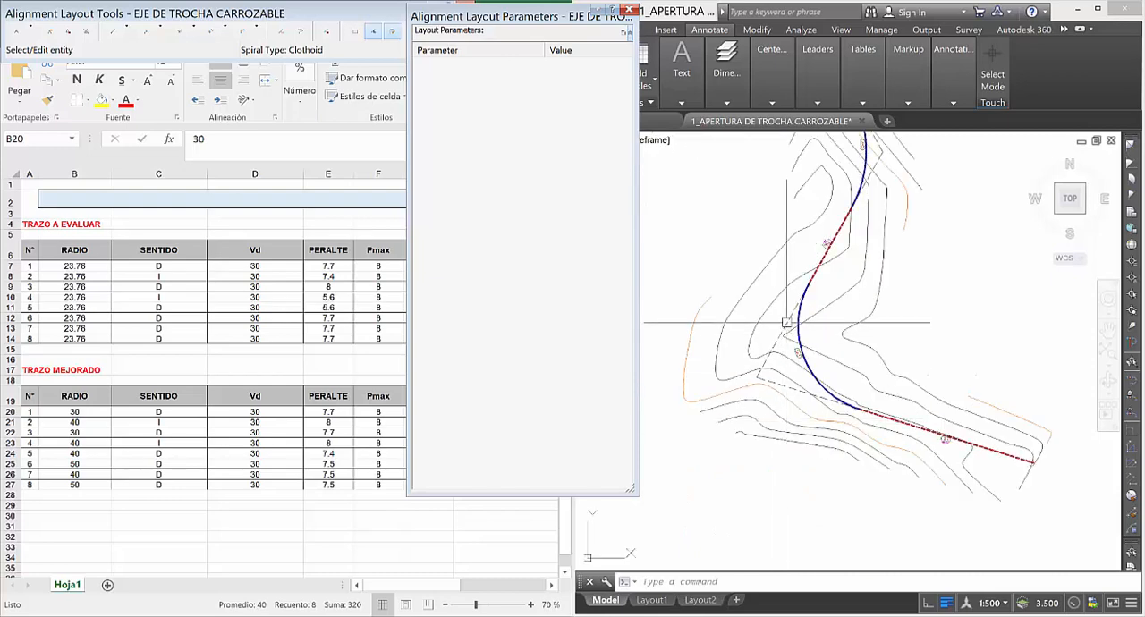
left_click(788, 324)
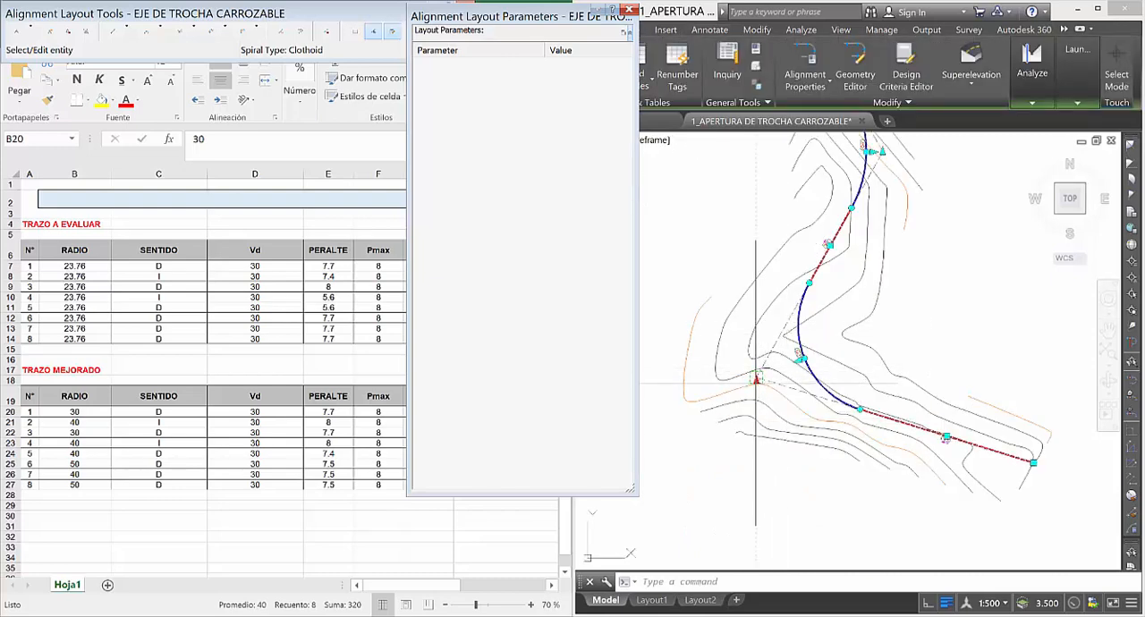
left_click(752, 397)
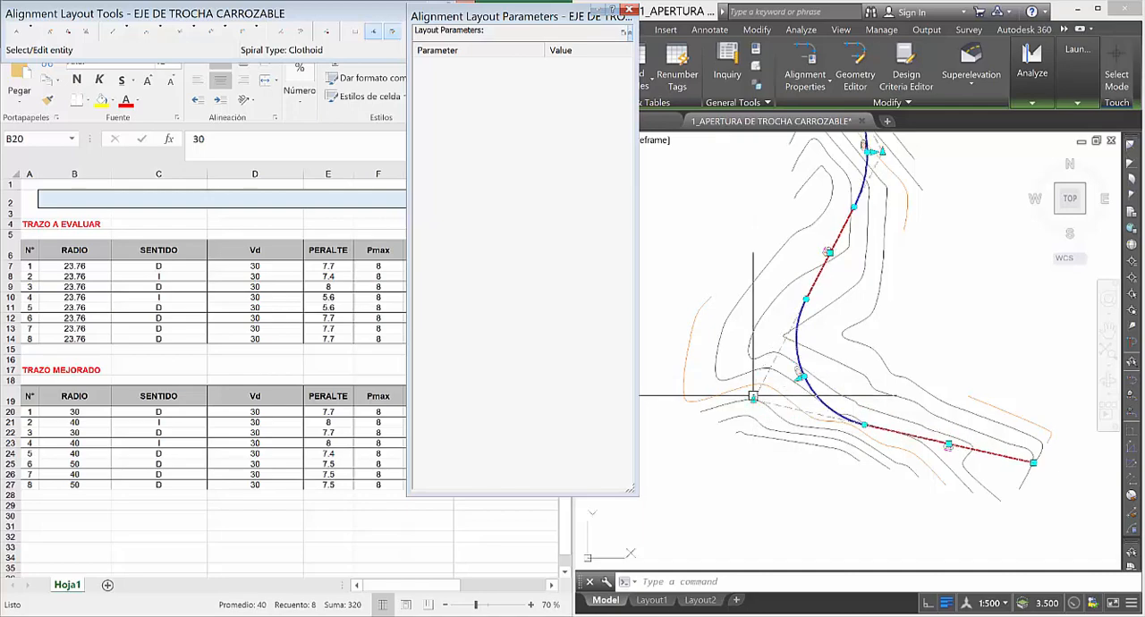
key("Escape")
Resume picking alignment subentities for the layout parameters at curve C-3.
scroll(746, 465, "down", 4)
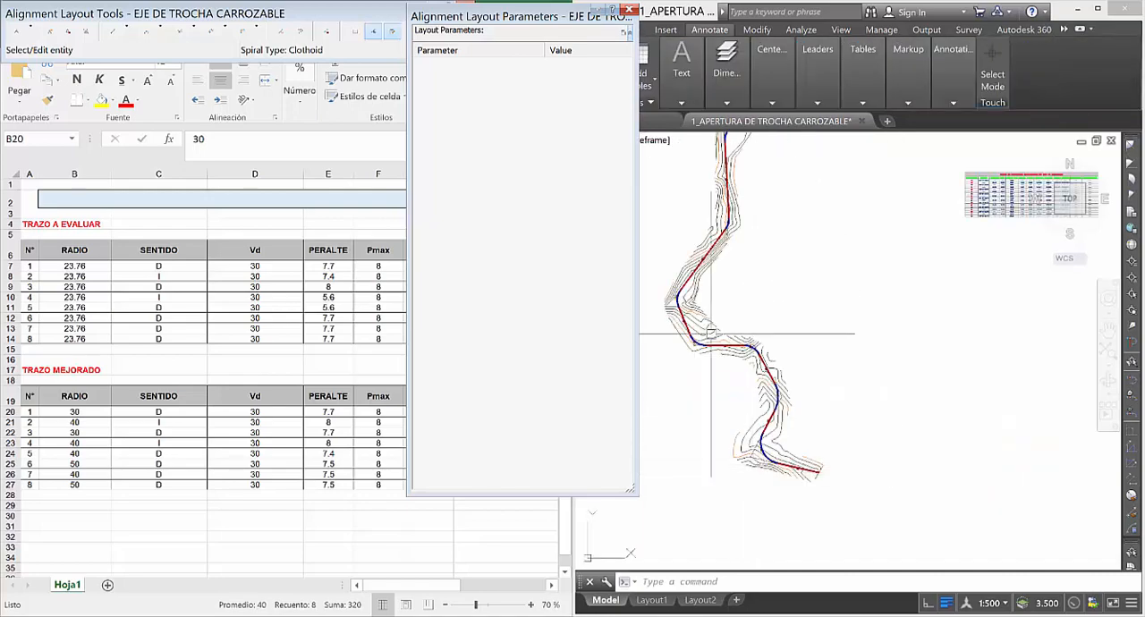
scroll(712, 334, "up", 6)
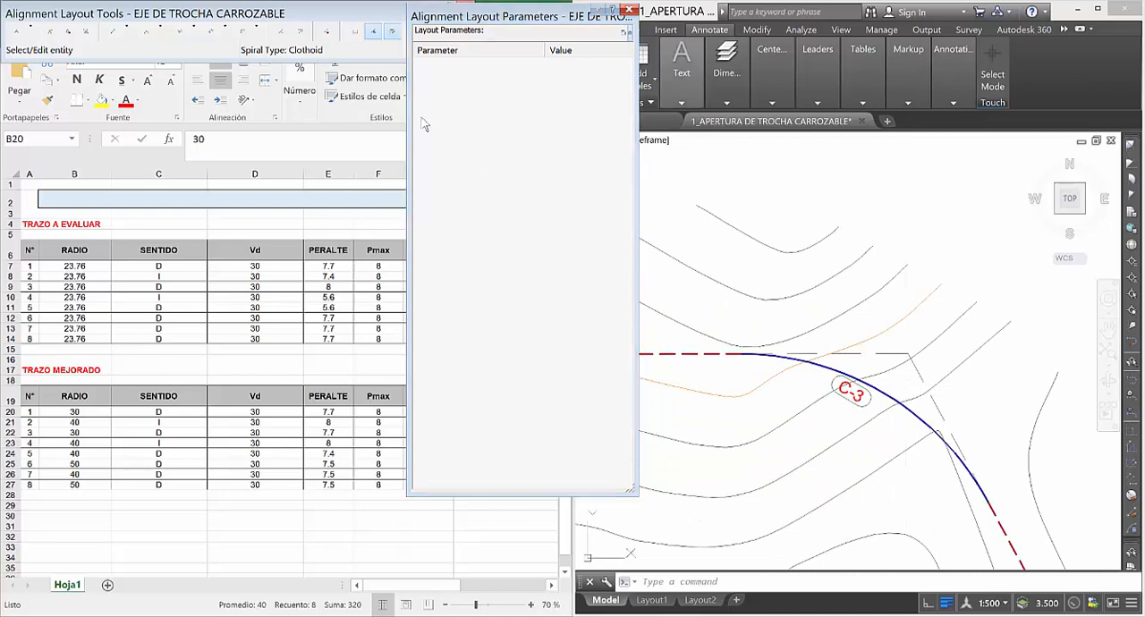
left_click(303, 39)
left_click(378, 34)
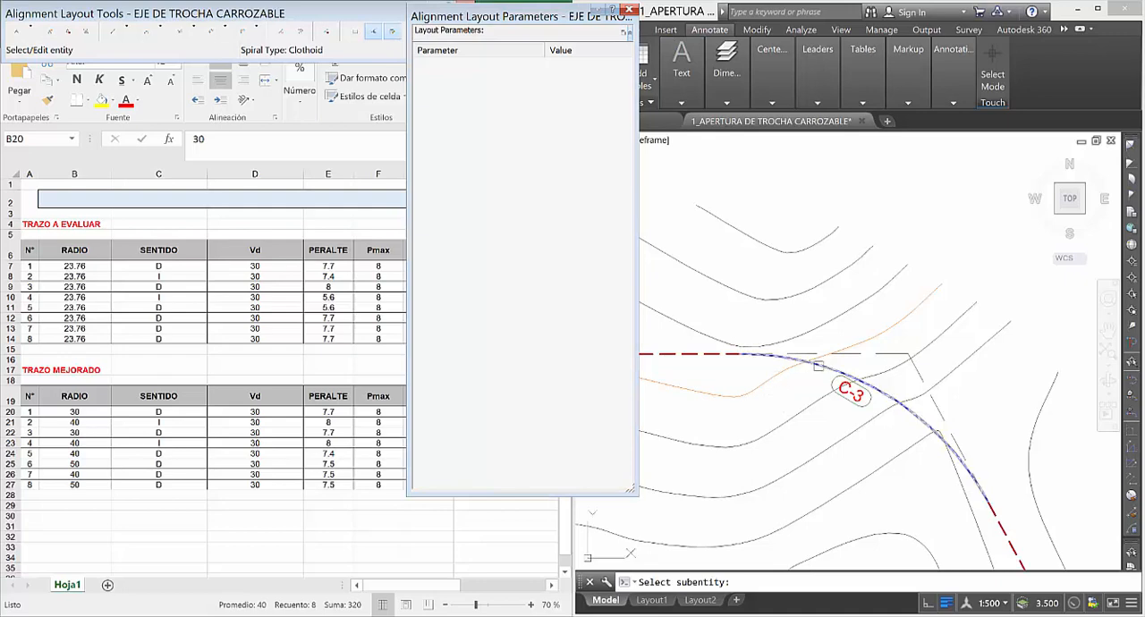
Switch to Excel and set the radius of curve 3 in the TRAZO MEJORADO table (B22) to 40.
left_click(93, 428)
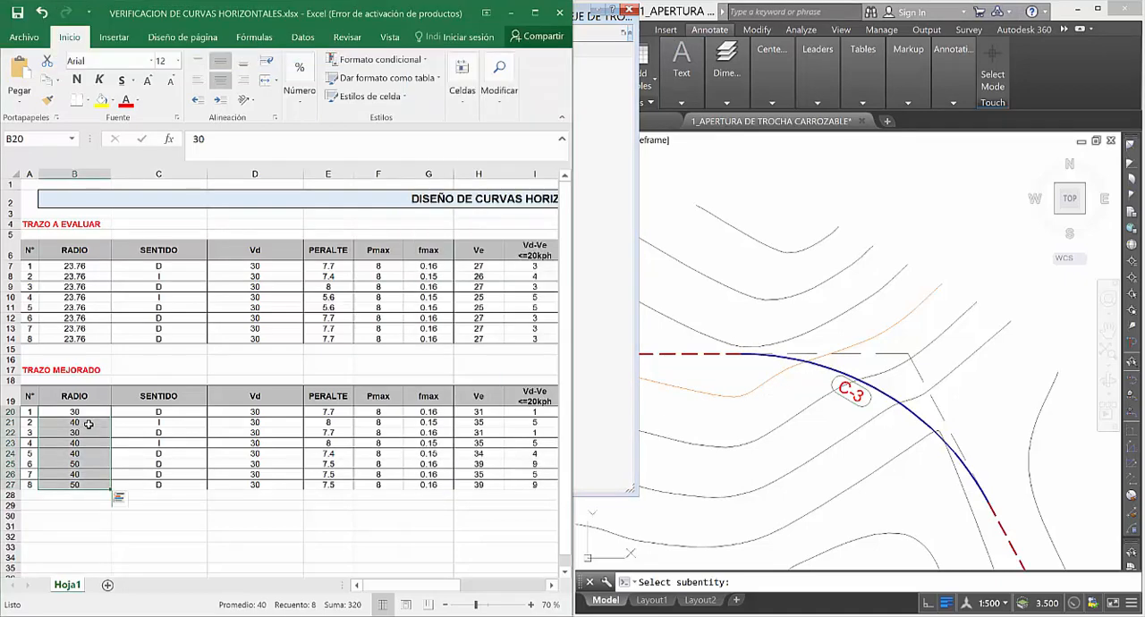
left_click(88, 425)
left_click(86, 433)
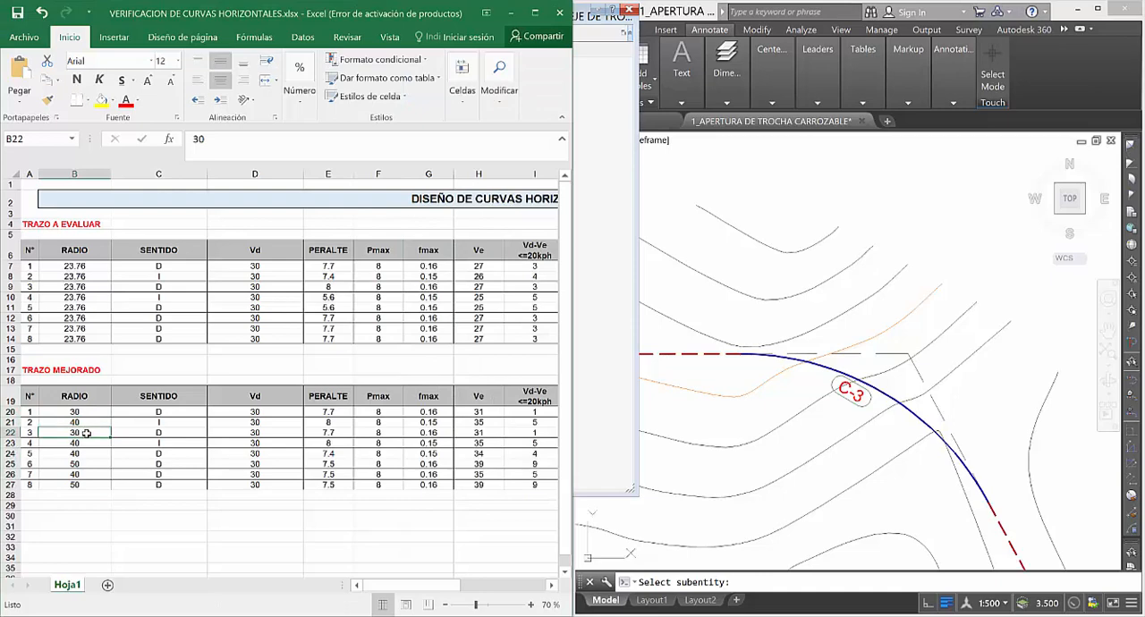
type("3")
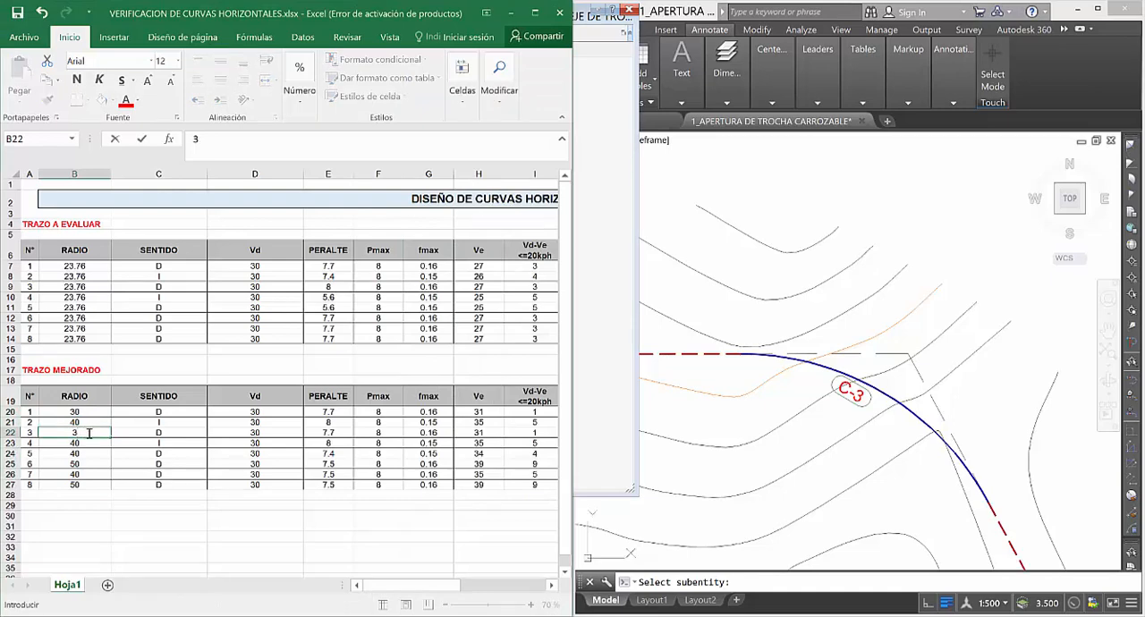
left_click(103, 455)
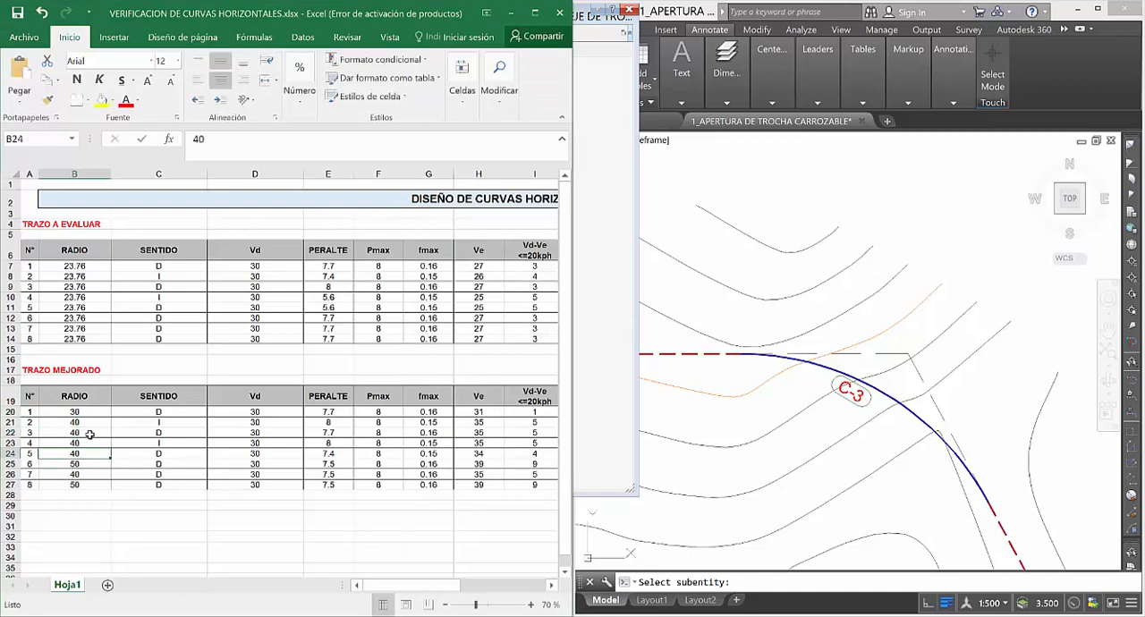
Switch back to Civil 3D and set the radius of alignment curve C-3 to 40 m.
left_click(798, 366)
left_click(798, 360)
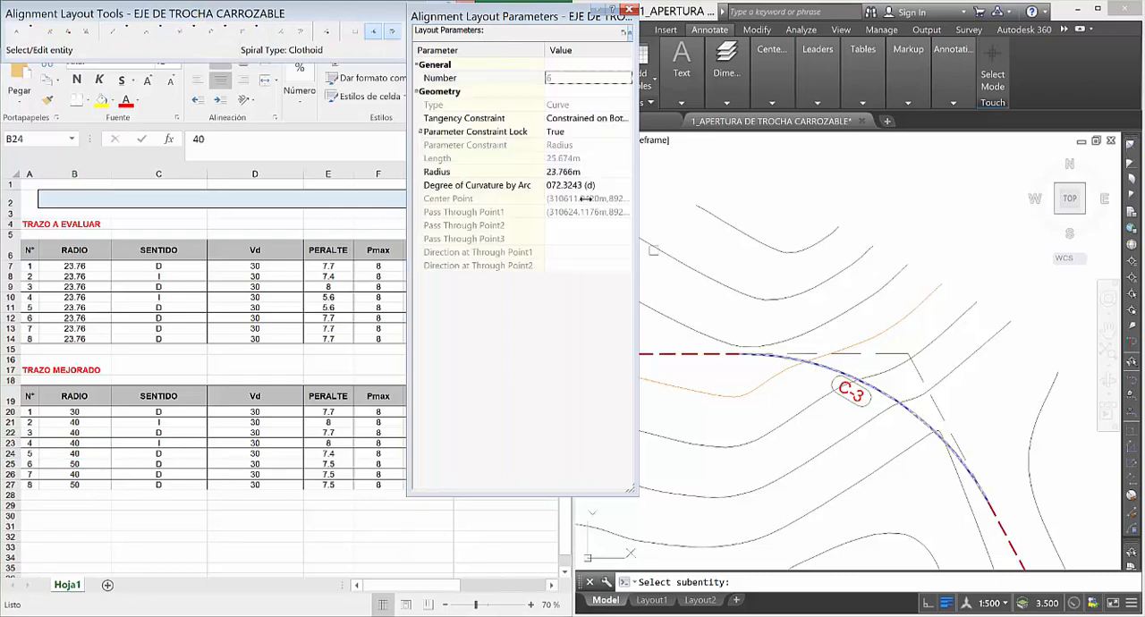
left_click(572, 172)
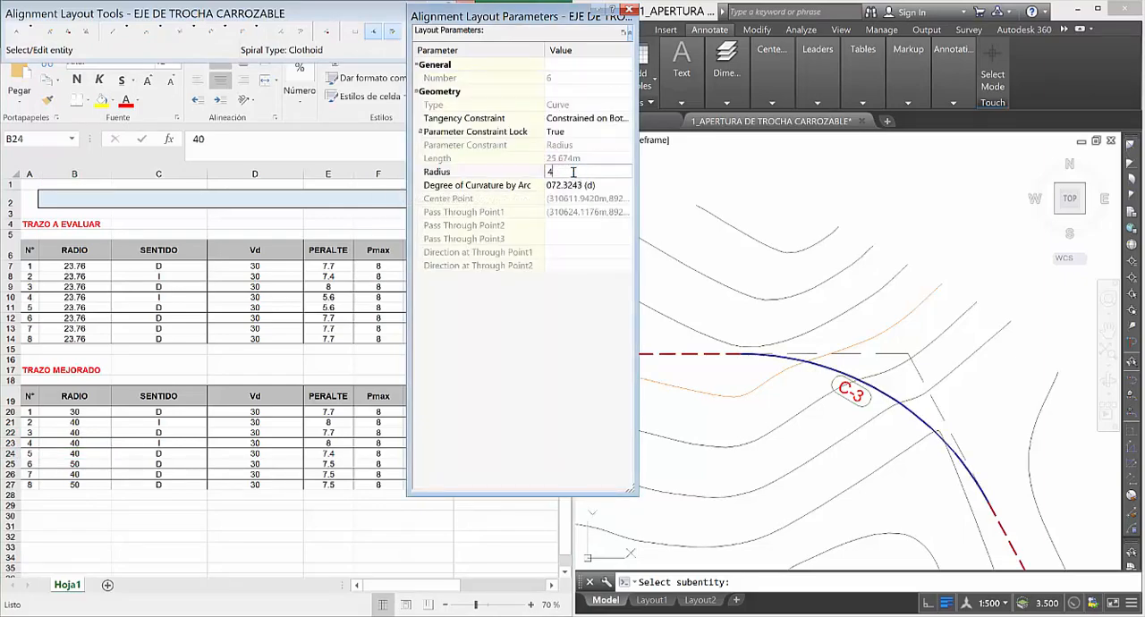
key("Return")
scroll(908, 389, "down", 6)
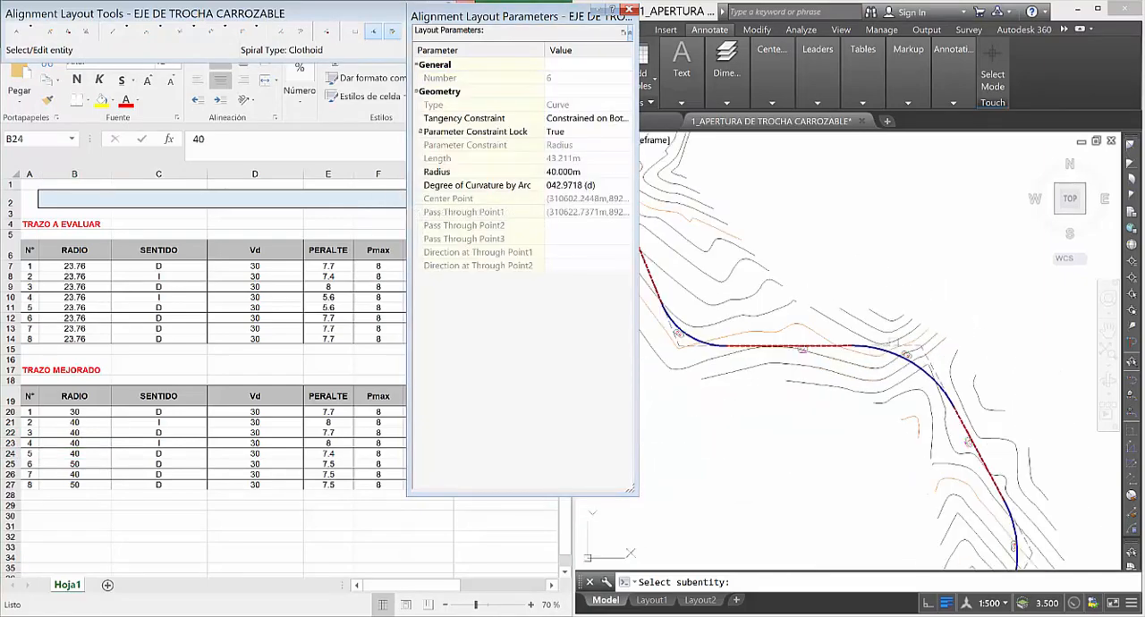
Set the radius of alignment curve C-4 to 40 m.
scroll(771, 383, "up", 5)
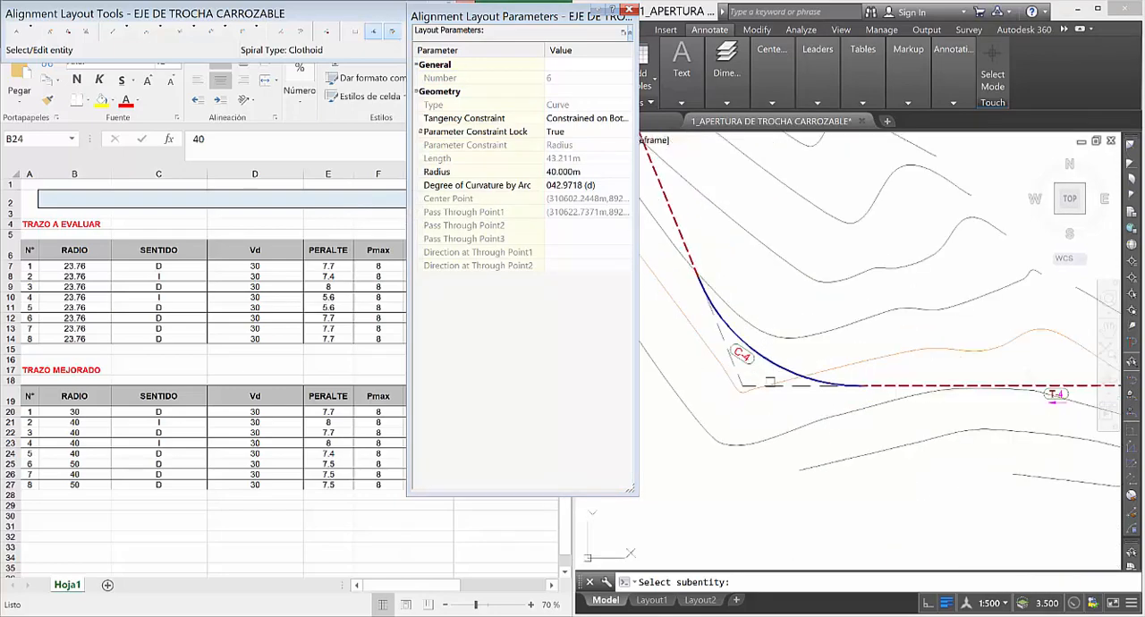
left_click(75, 453)
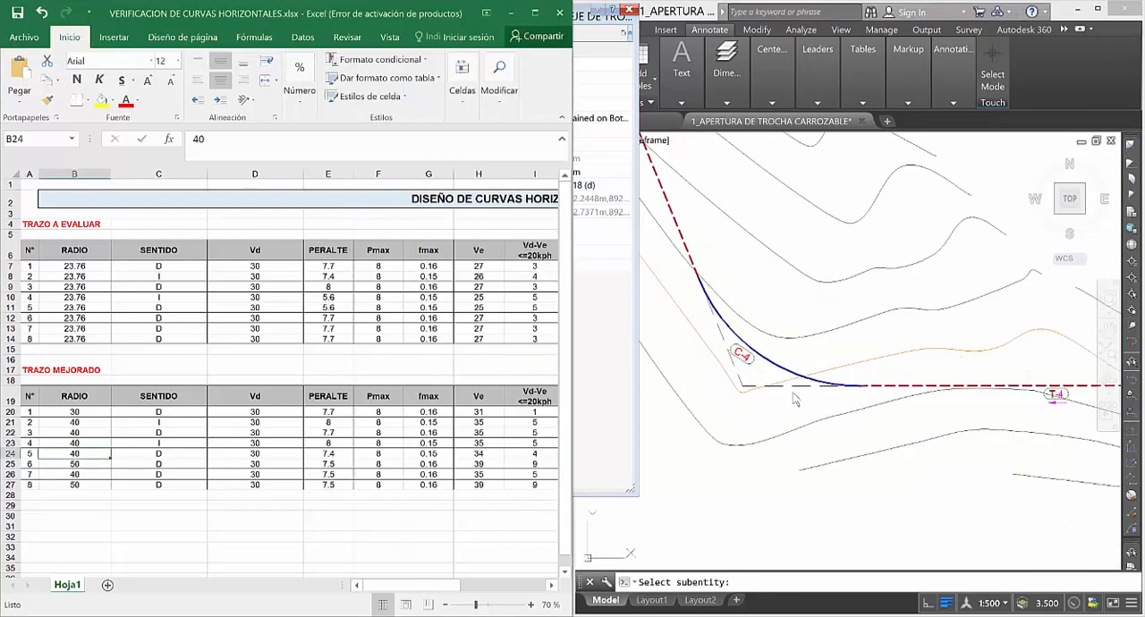
left_click(758, 356)
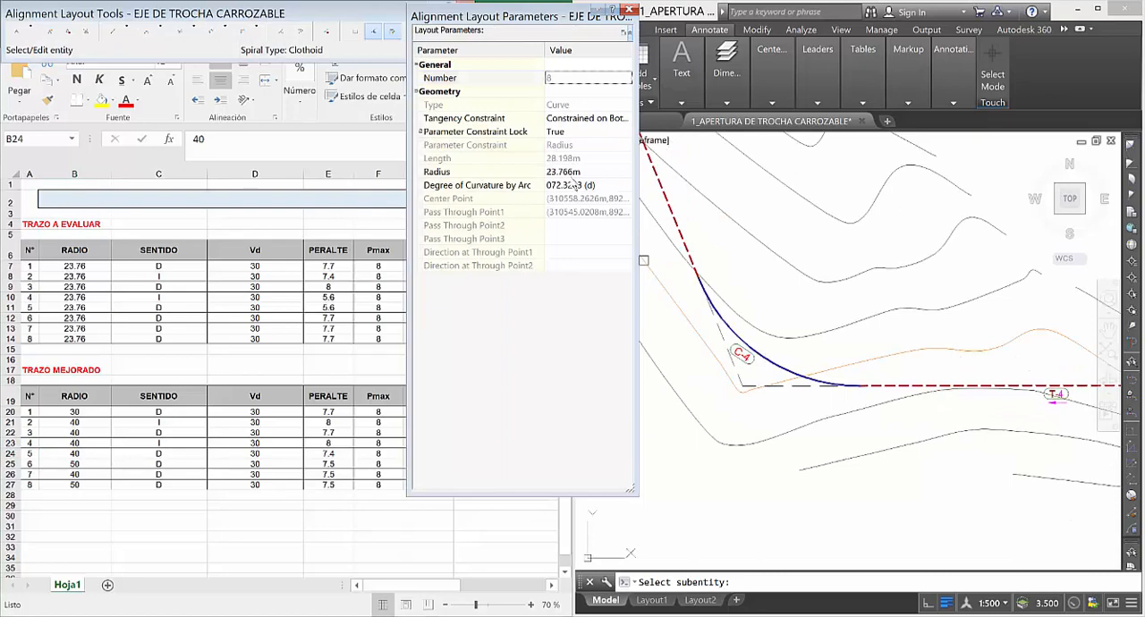
left_click(572, 173)
type("4")
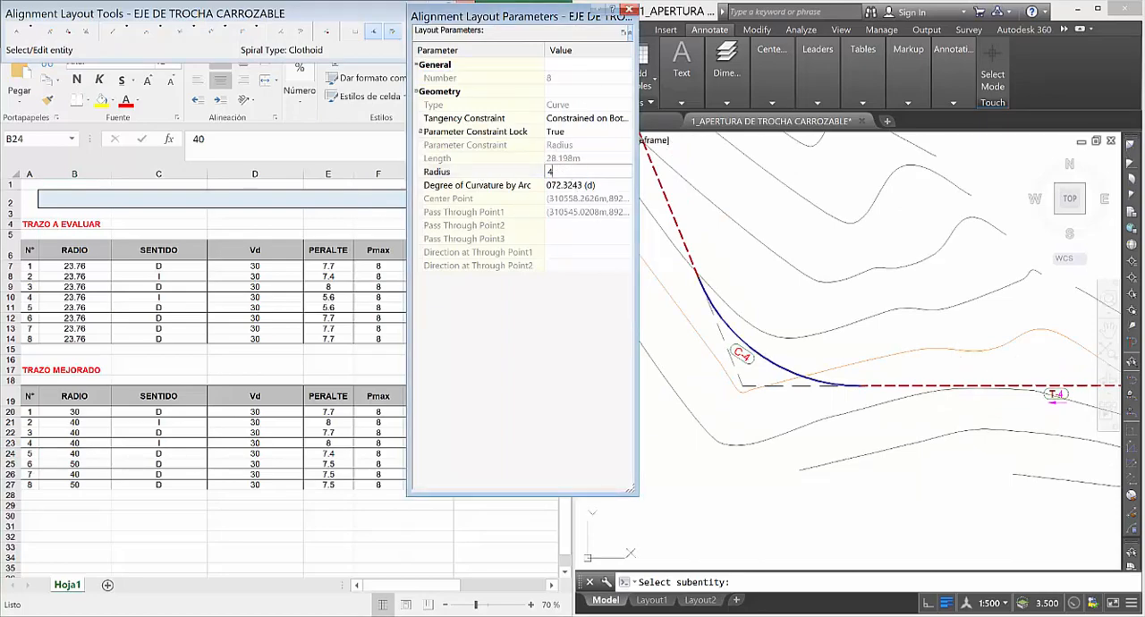
type("0")
key("Return")
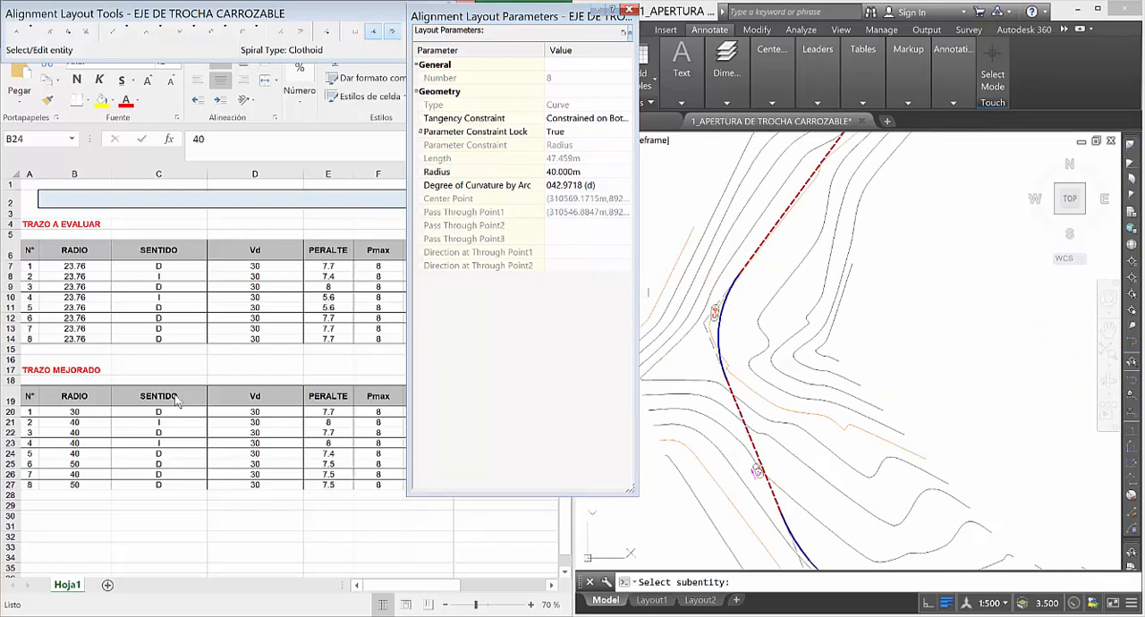
Check the improved radii of curves 5 and 6 in Excel, then load alignment curve C-5 into the layout parameters in Civil 3D.
left_click(98, 455)
left_click(89, 465)
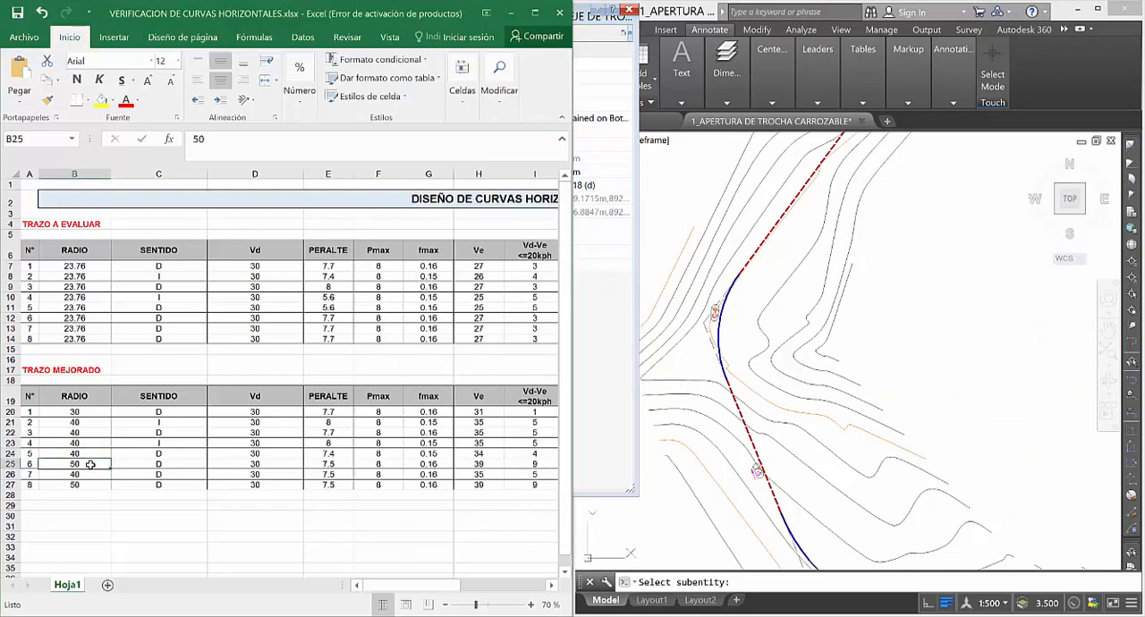
left_click(747, 329)
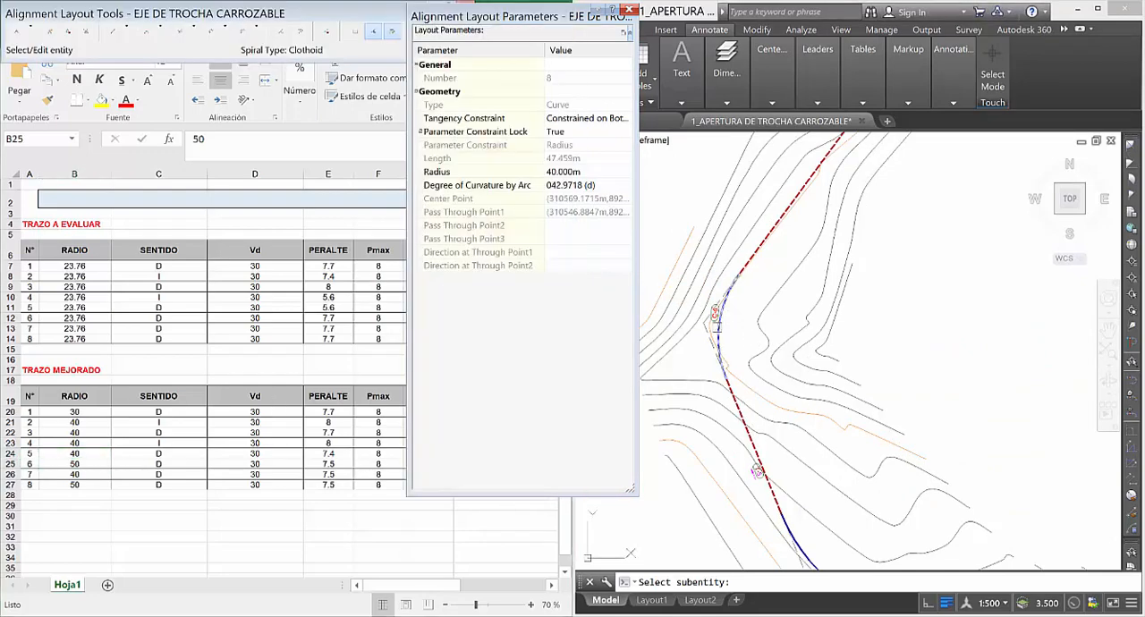
left_click(734, 334)
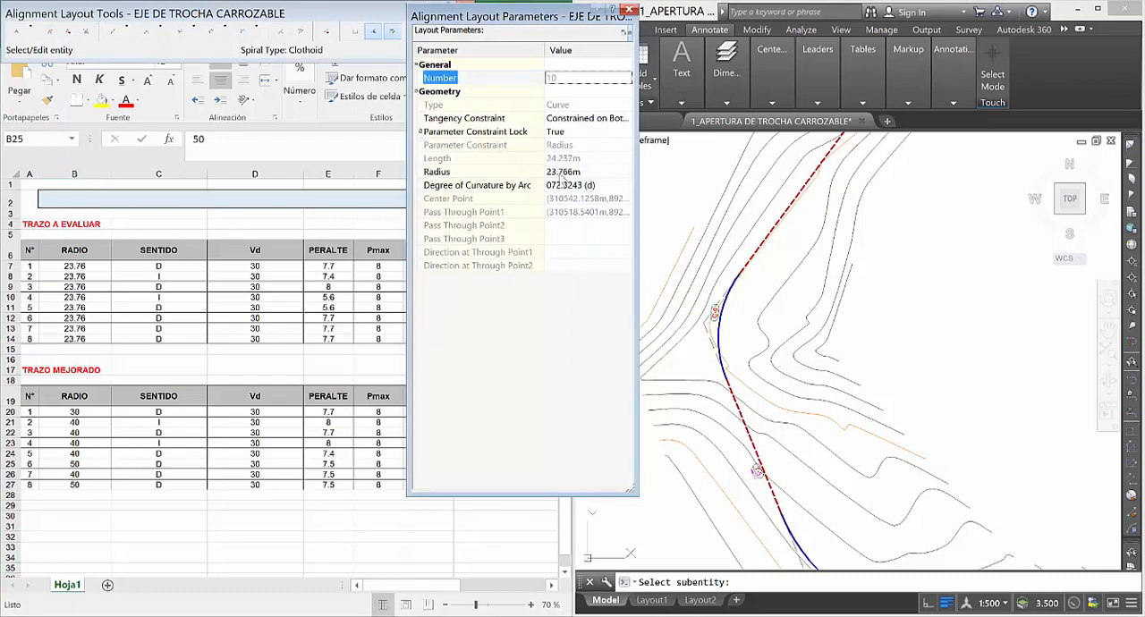
Set the radius of curve 6 in Excel's TRAZO MEJORADO table (B25) to 40 and return to alignment curve C-5 in Civil 3D.
left_click(74, 454)
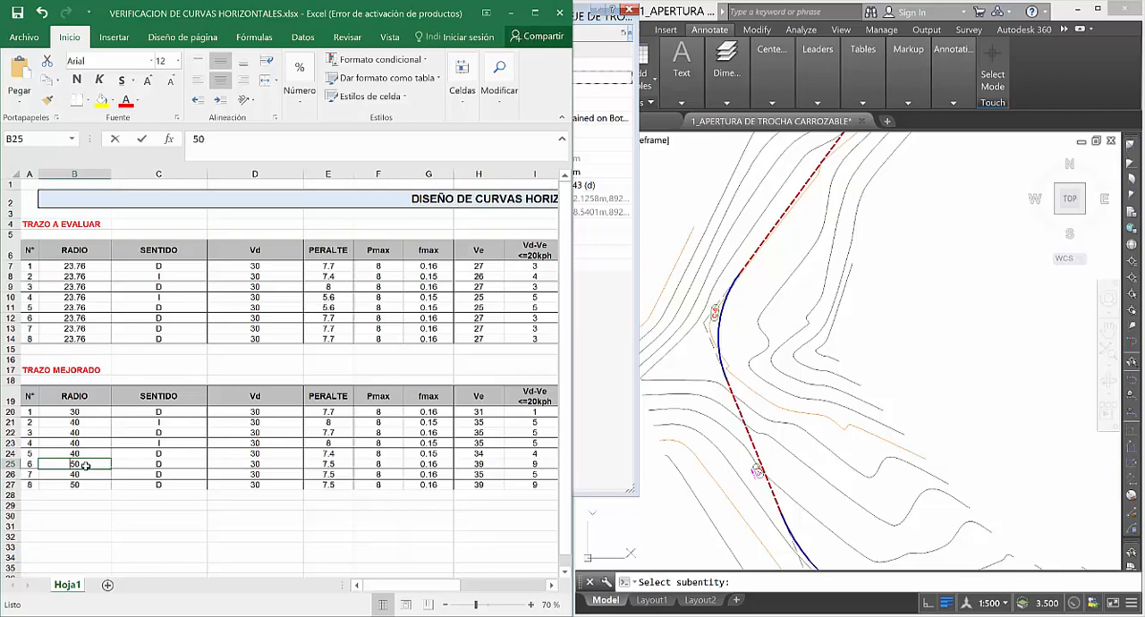
type("40")
key("Return")
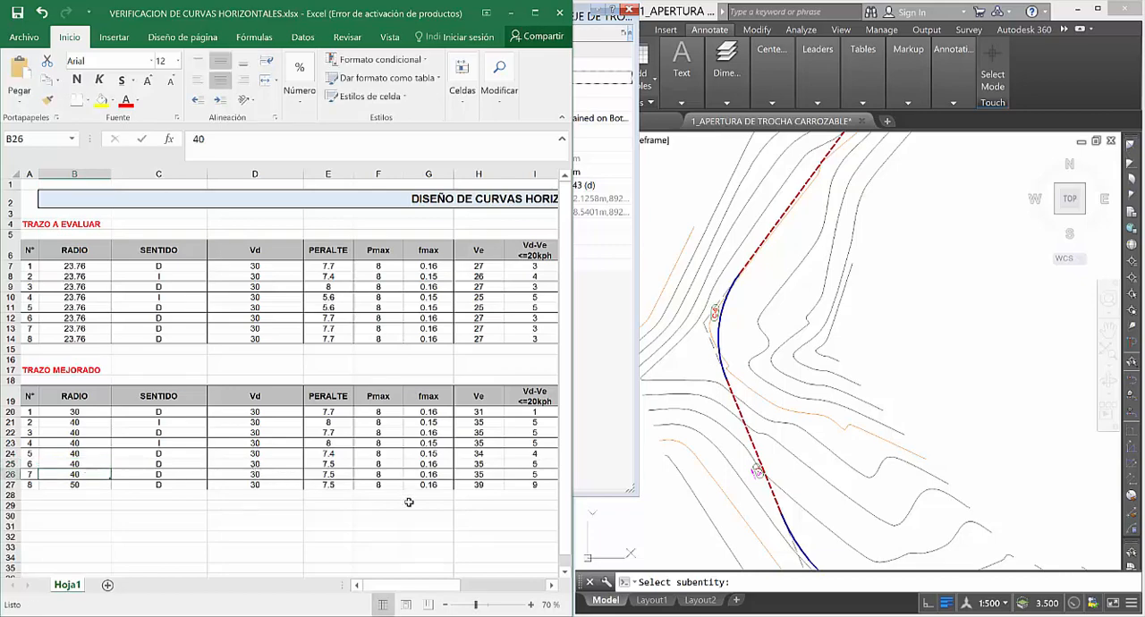
mouse_move(402, 585)
left_mouse_down()
mouse_move(465, 586)
mouse_move(391, 586)
left_mouse_up()
left_click(731, 319)
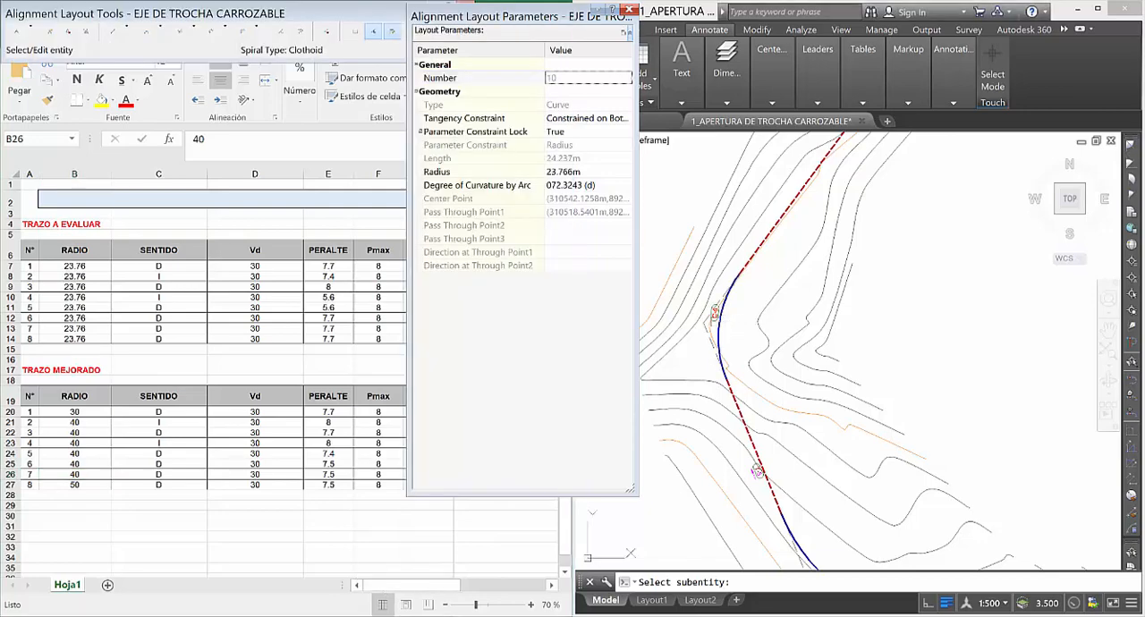
Set the radius of alignment curve C-5 to 40 m.
scroll(720, 331, "up", 2)
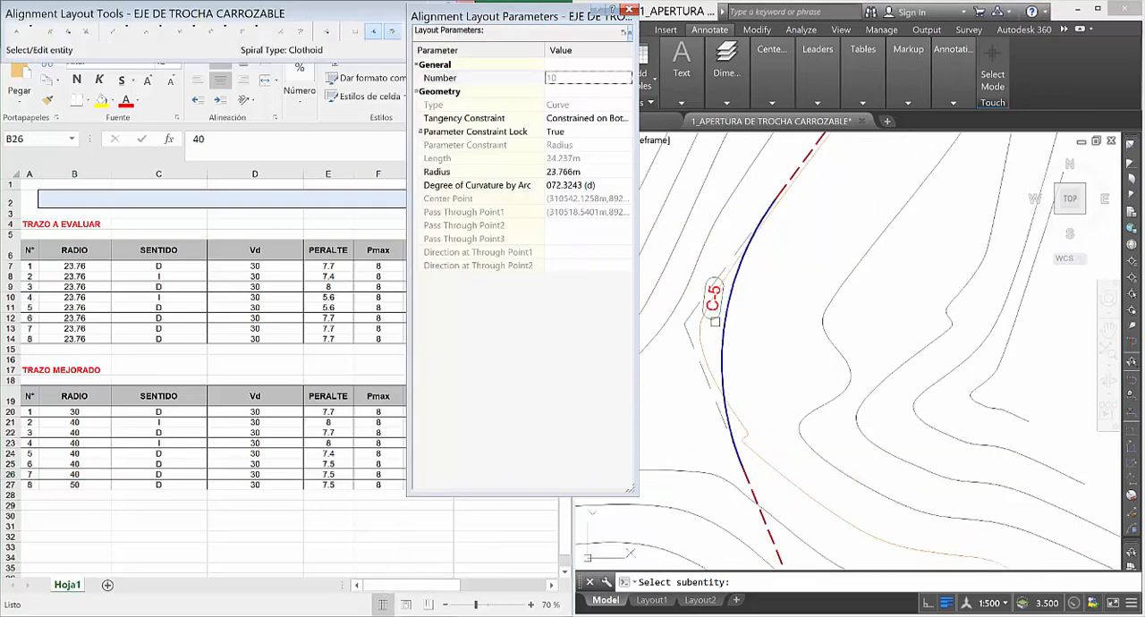
left_click(590, 171)
type("40")
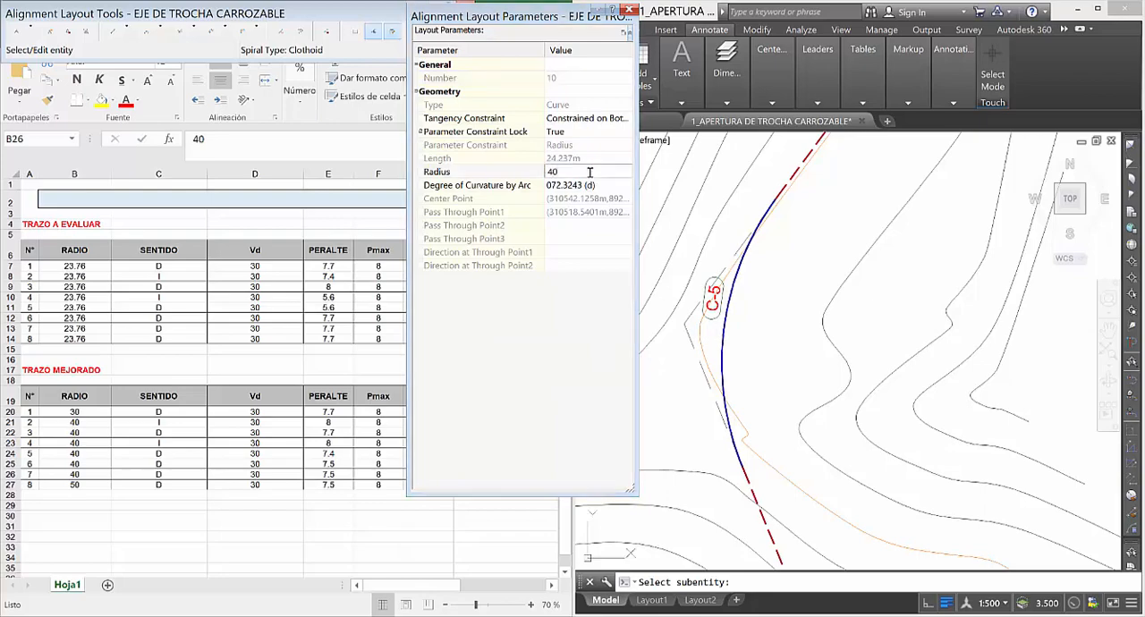
key("Return")
Load alignment curve C-6 into the layout parameters and set its radius to 40 m.
scroll(848, 351, "down", 2)
scroll(726, 393, "down", 2)
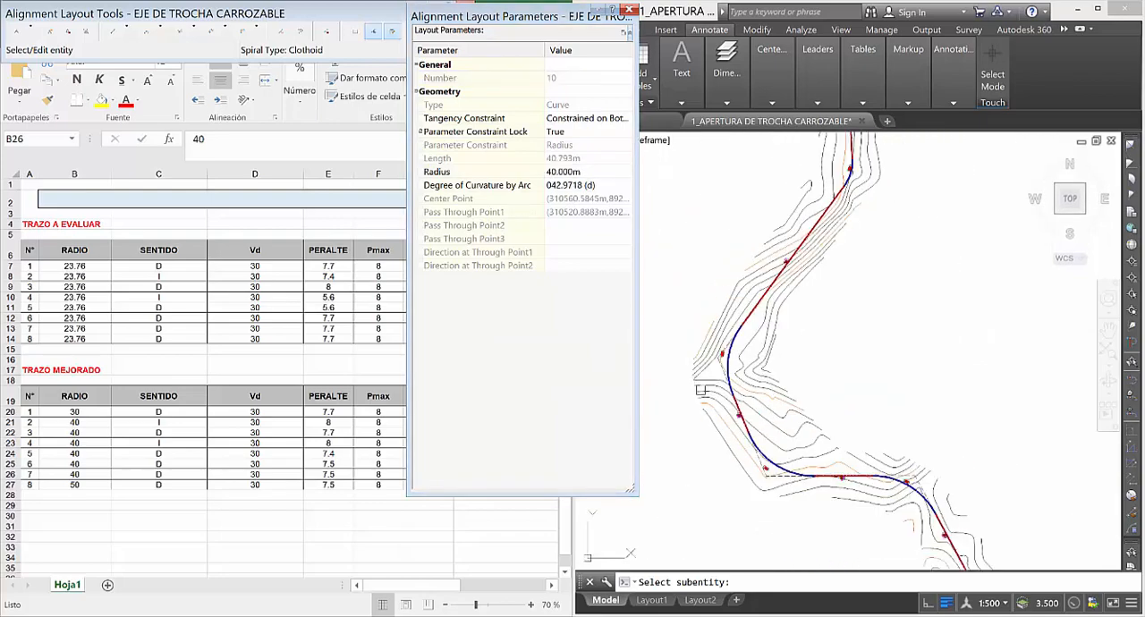
scroll(789, 251, "up", 5)
scroll(849, 179, "up", 4)
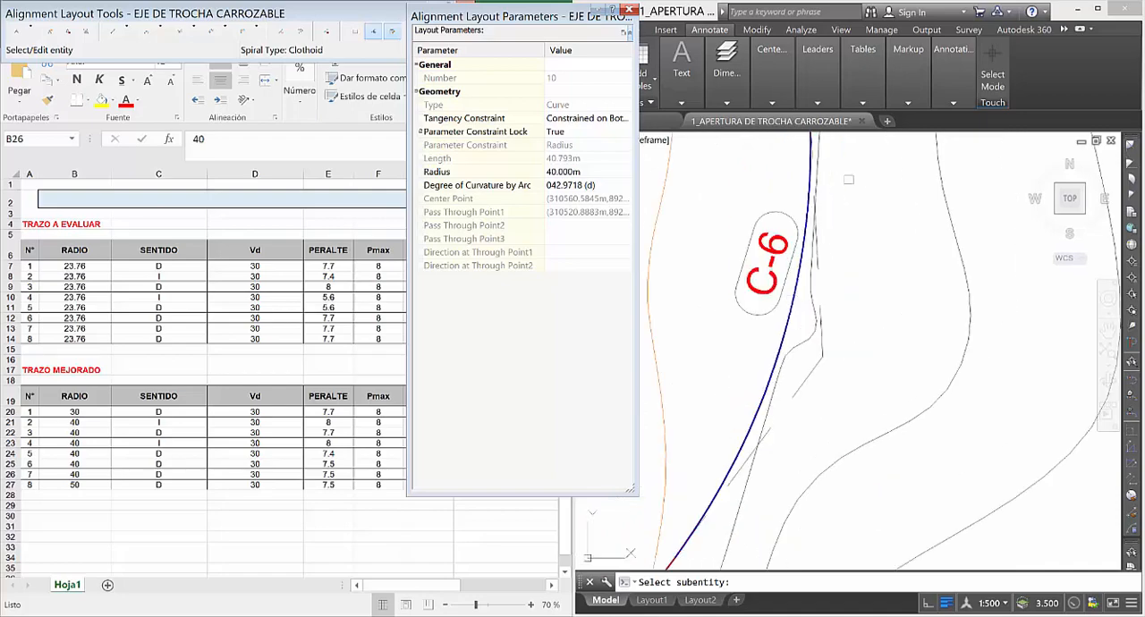
scroll(749, 378, "down", 2)
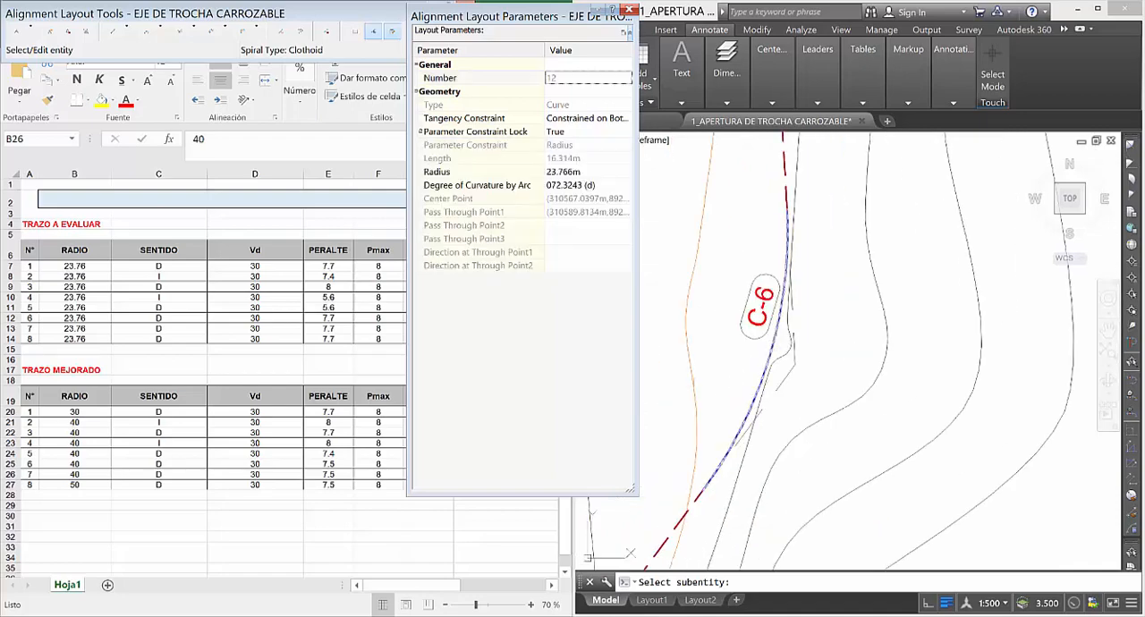
left_click(771, 344)
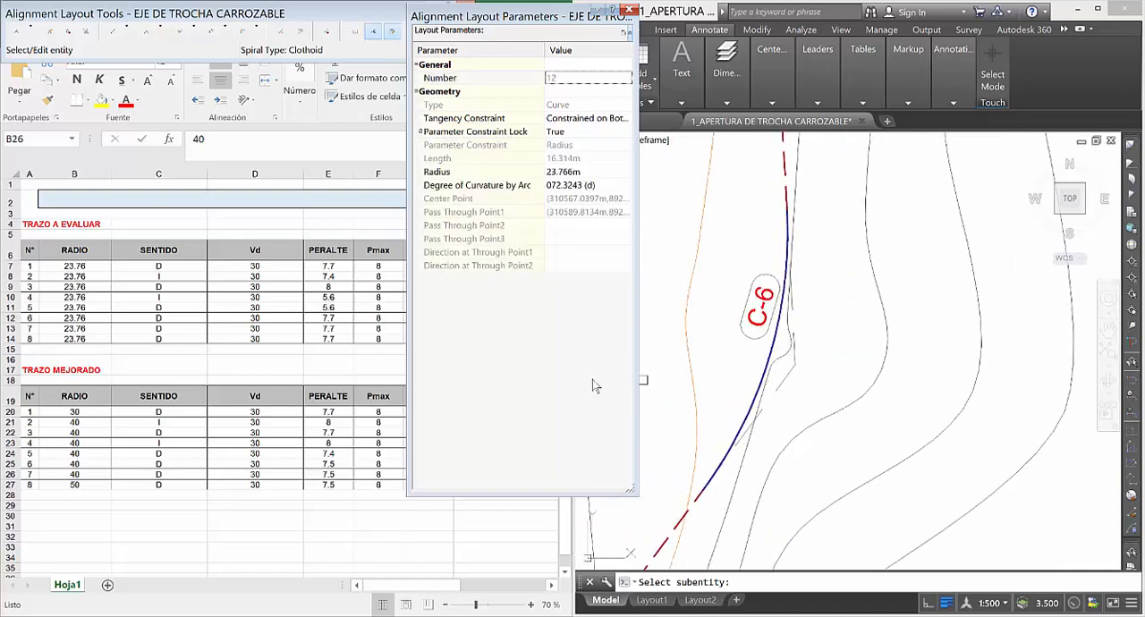
left_click(564, 171)
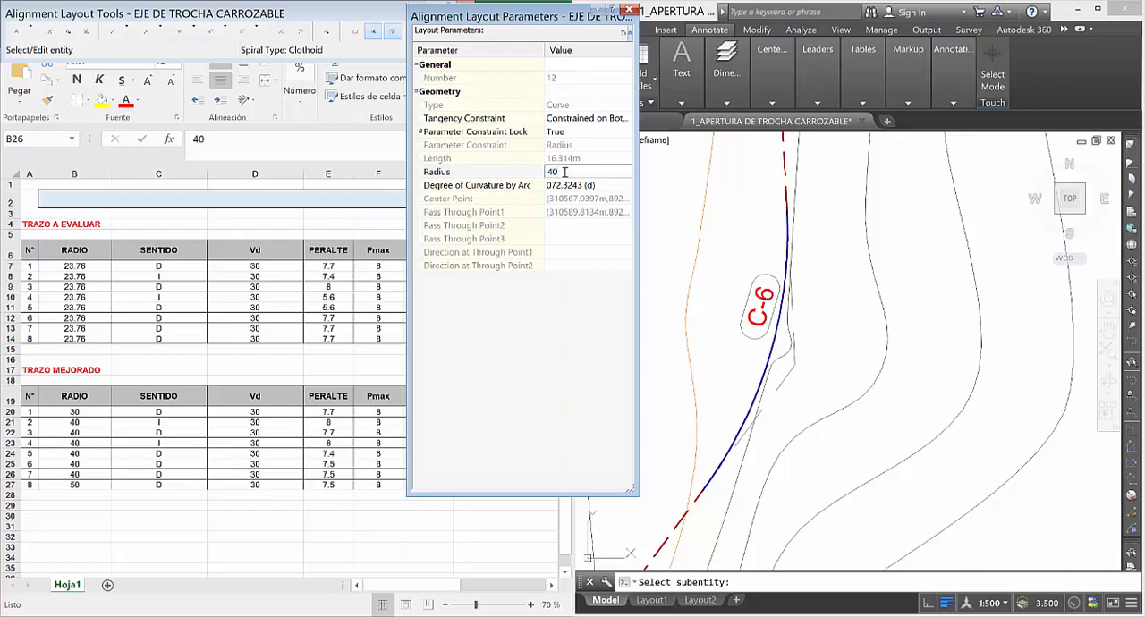
key("Return")
Load alignment curve C-7 into the layout parameters and set its radius to 40 m.
scroll(790, 349, "down", 8)
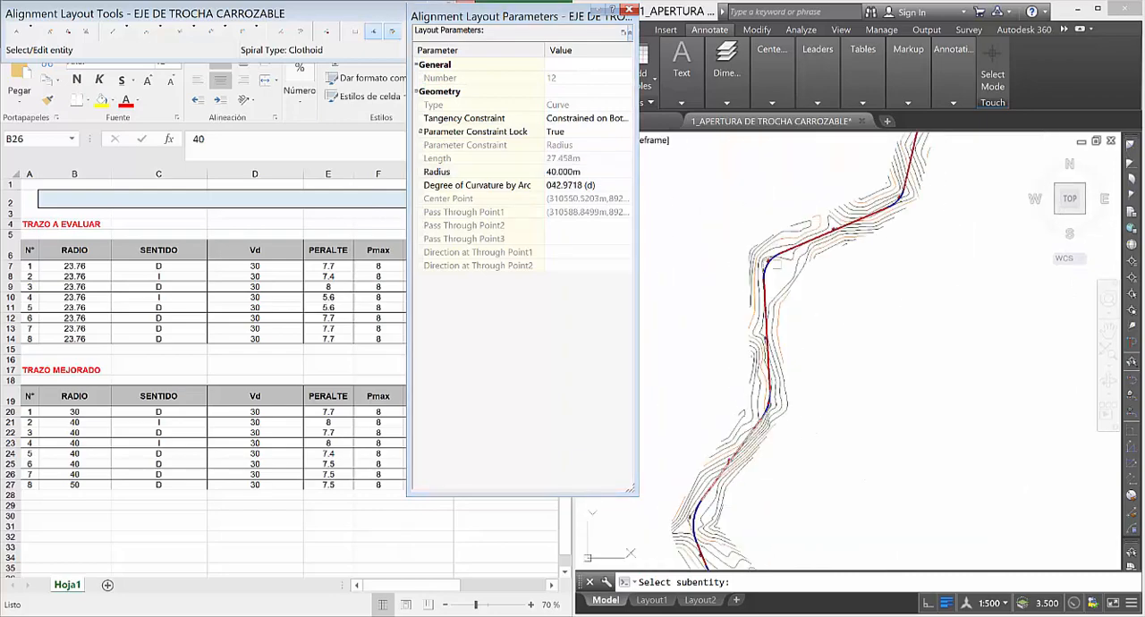
scroll(774, 263, "up", 8)
left_click(740, 326)
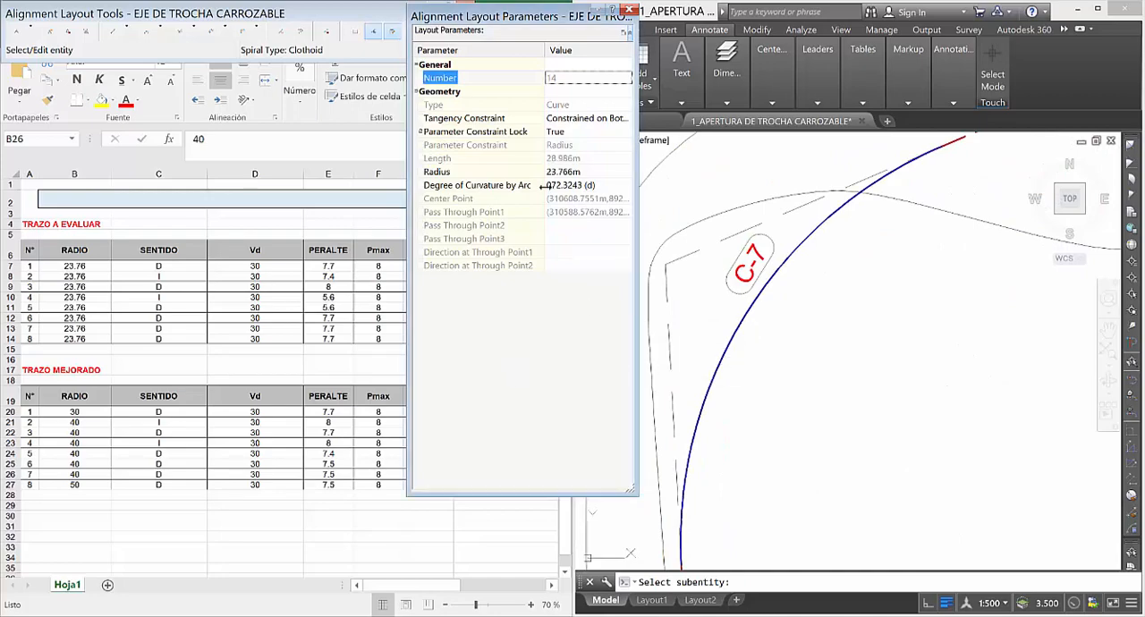
scroll(711, 362, "down", 6)
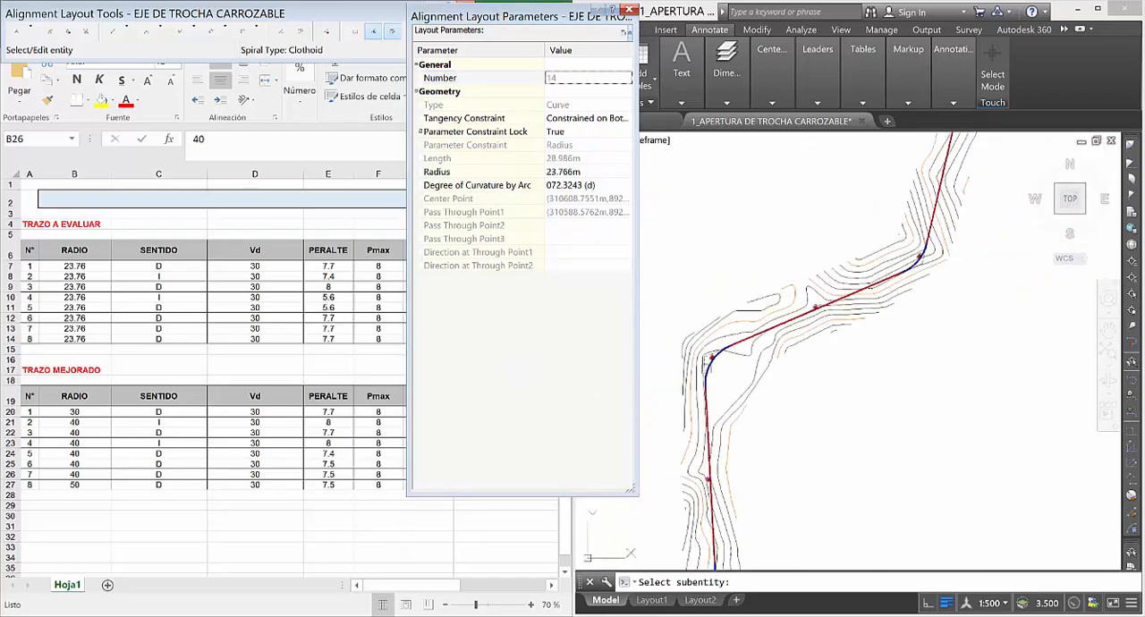
left_click(583, 171)
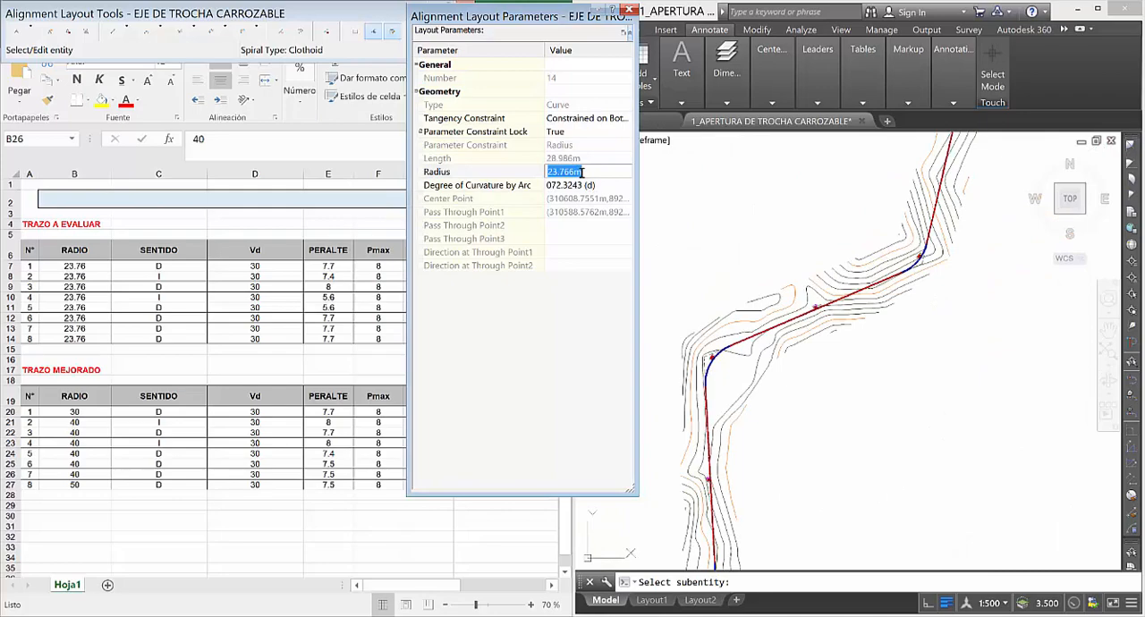
type("40")
key("Return")
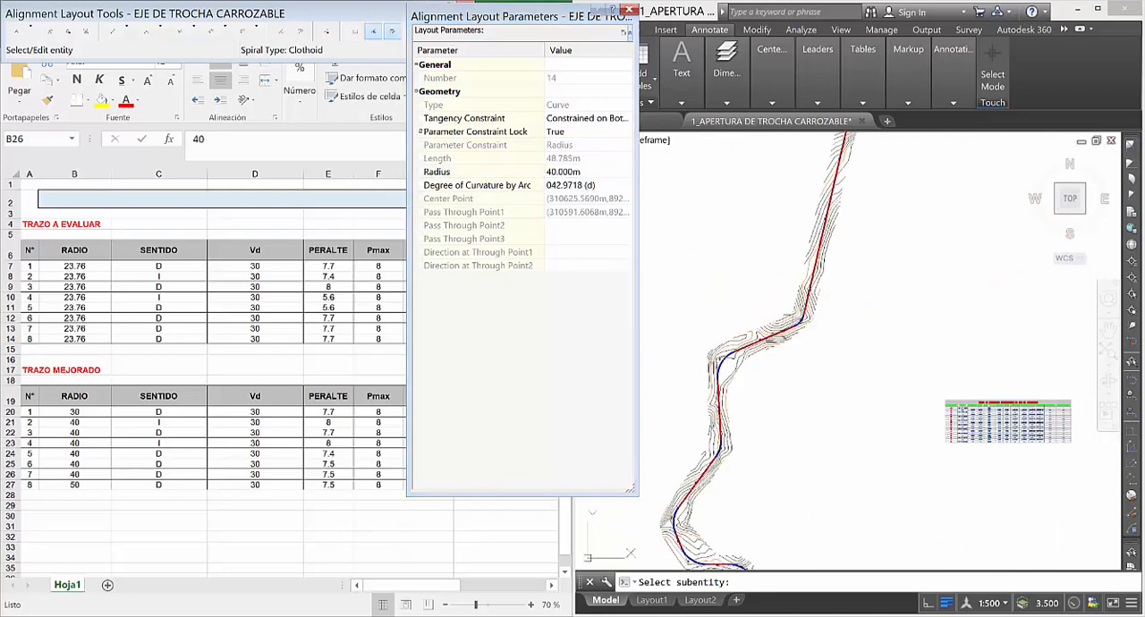
Load alignment curve C-8 into the layout parameters and set its radius to 40 m.
scroll(859, 338, "up", 3)
scroll(854, 344, "up", 3)
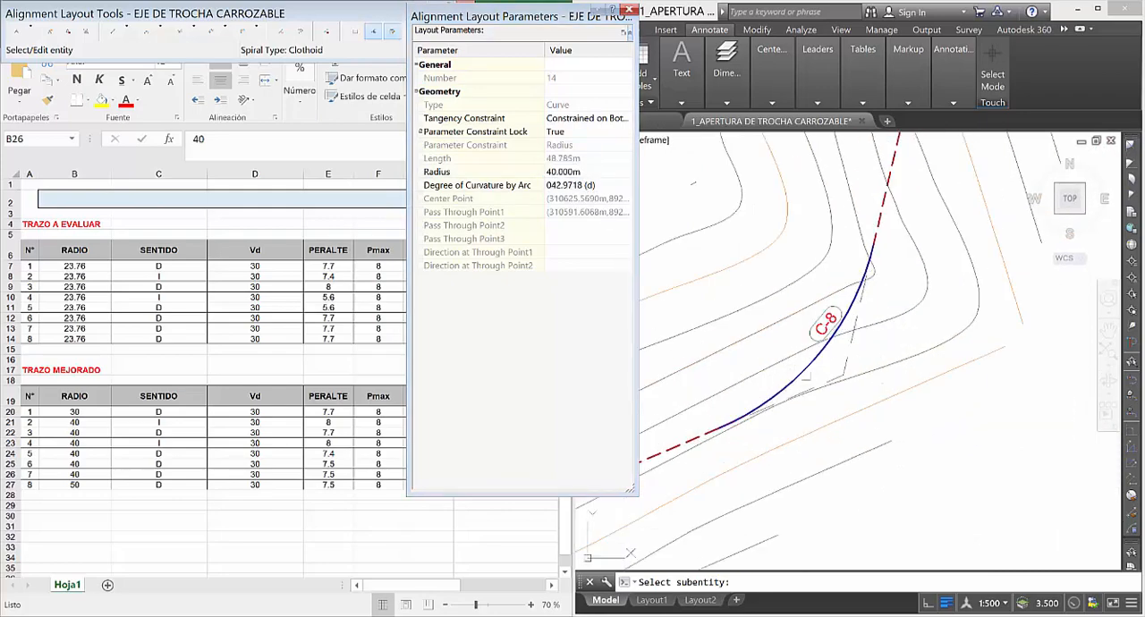
left_click(812, 363)
scroll(813, 364, "down", 2)
left_click(568, 171)
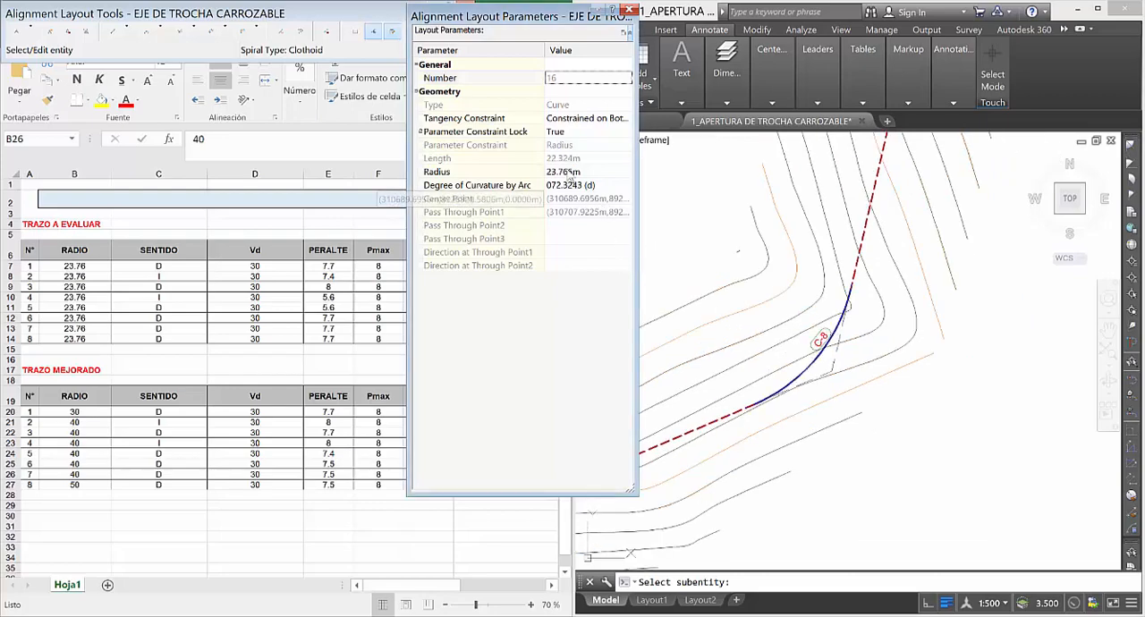
type("40")
key("Return")
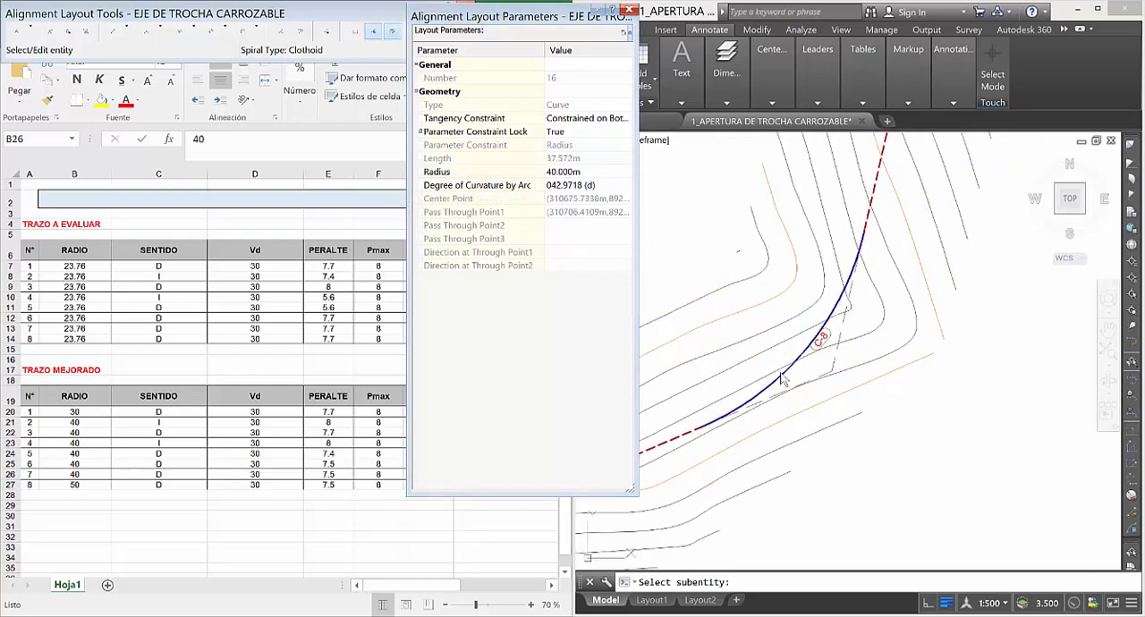
Correct the radius of alignment curve C-8 to 50 m and close the Alignment Layout Parameters.
scroll(852, 317, "down", 3)
scroll(842, 389, "down", 2)
scroll(827, 385, "up", 6)
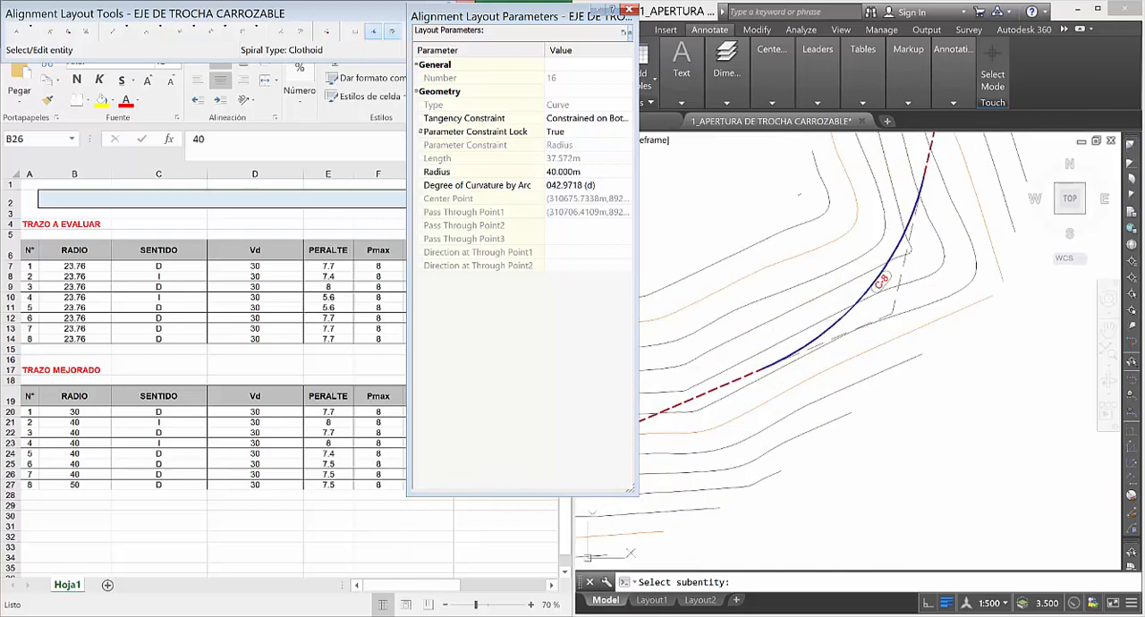
left_click(562, 171)
type("5")
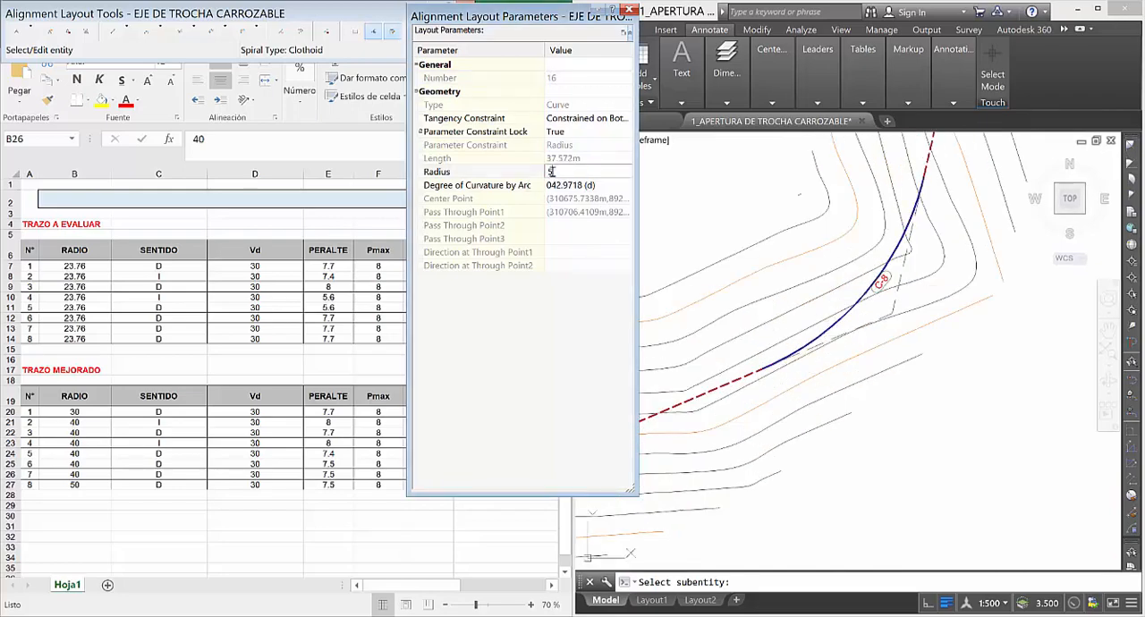
type("0")
key("Return")
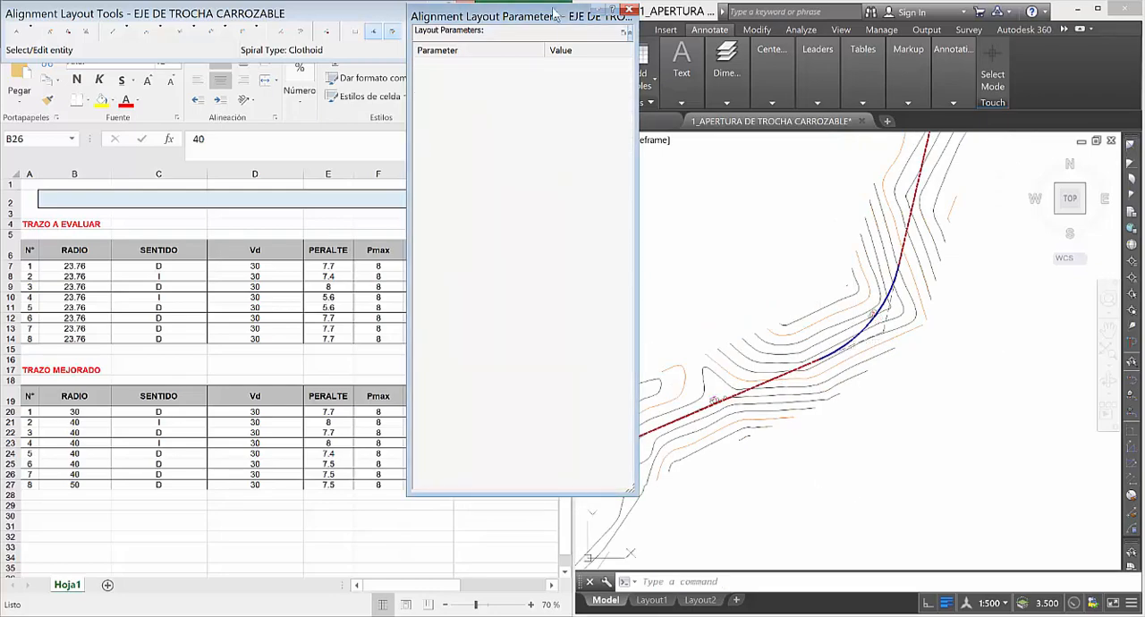
left_click(629, 11)
Compare the RADIO column of the drawing's geometric elements table with the TRAZO MEJORADO radii in Excel for all eight curves.
scroll(868, 268, "down", 3)
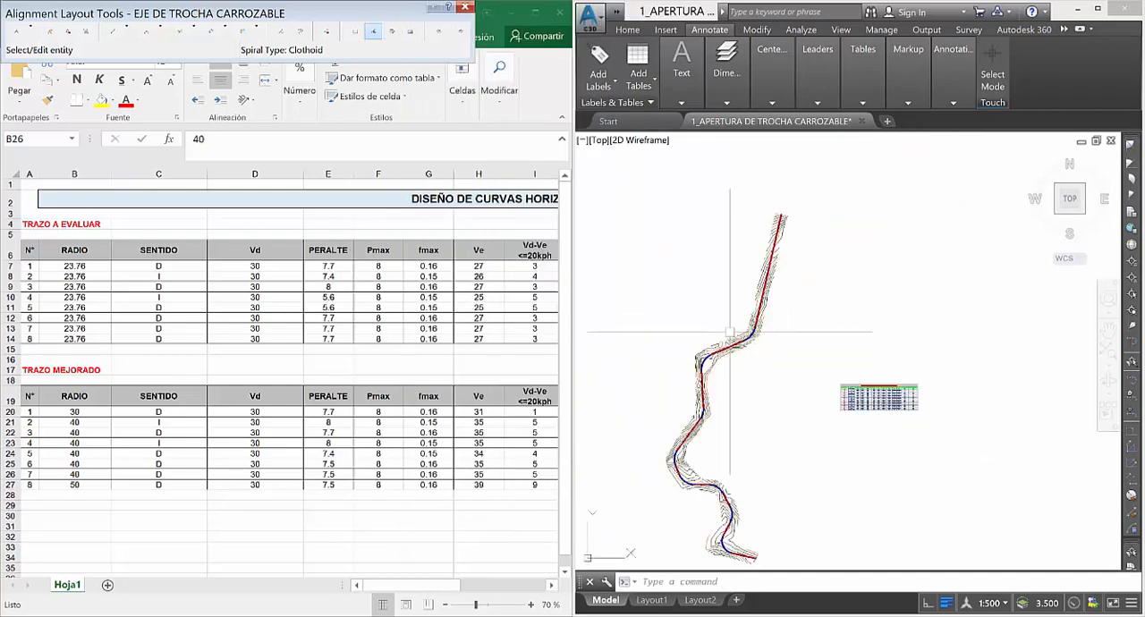
scroll(863, 392, "up", 2)
scroll(864, 392, "up", 5)
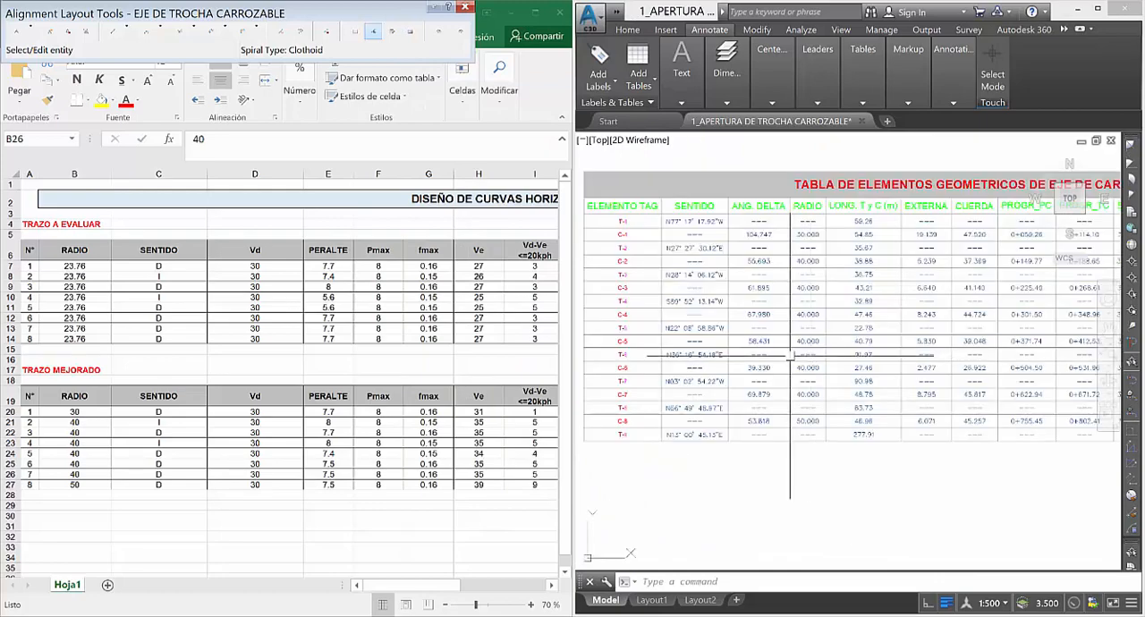
scroll(844, 359, "up", 2)
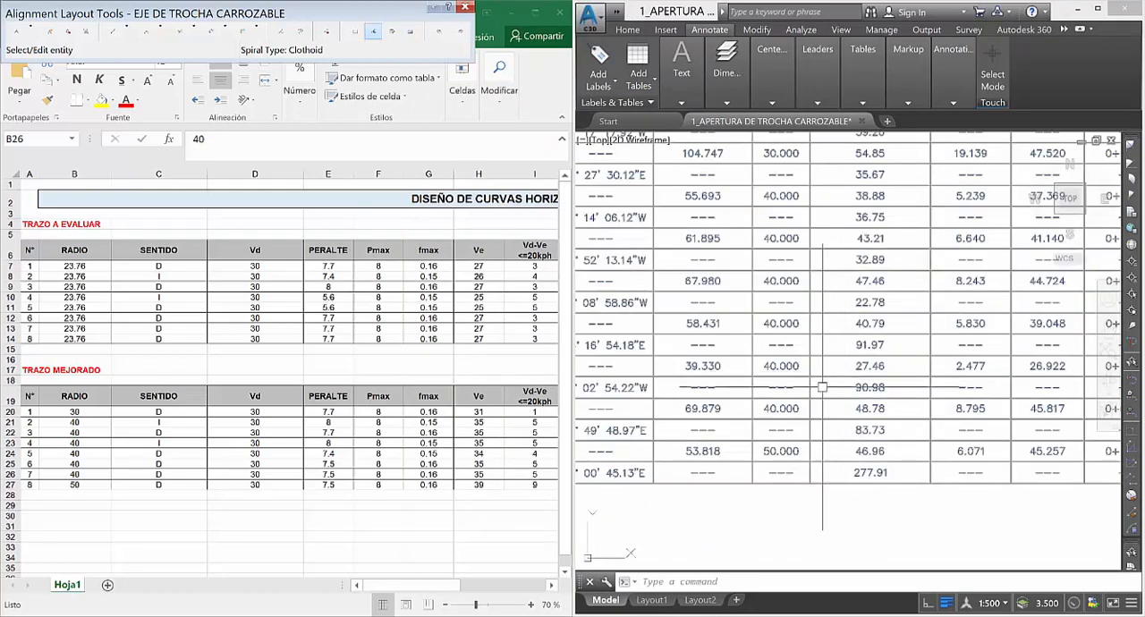
scroll(823, 384, "down", 2)
scroll(833, 366, "up", 2)
scroll(833, 366, "down", 2)
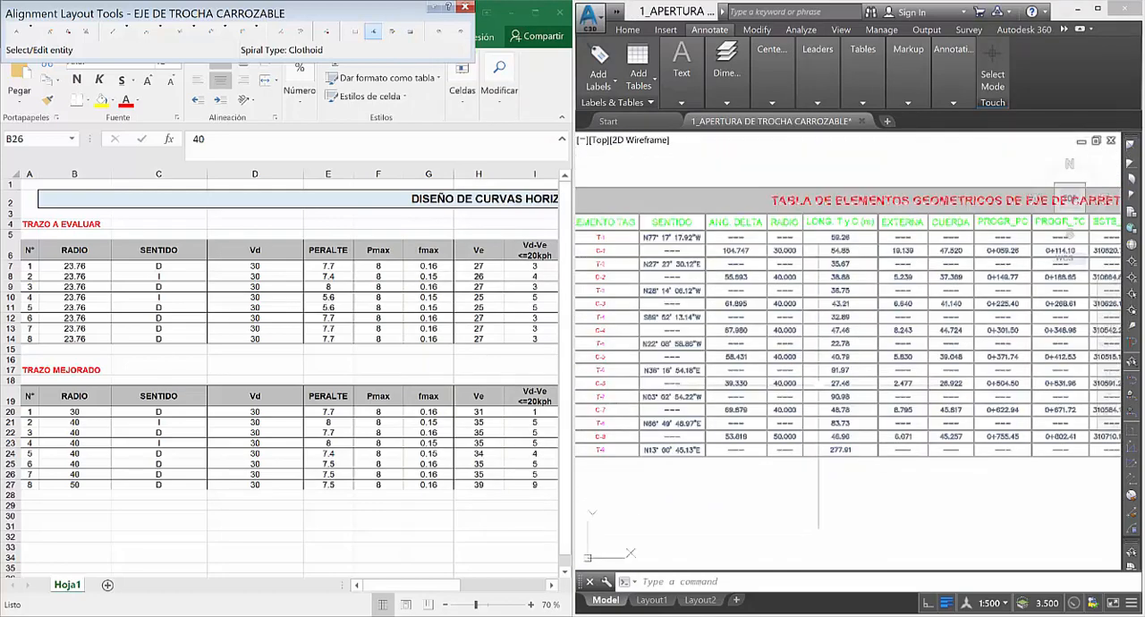
scroll(793, 370, "up", 1)
scroll(823, 286, "up", 2)
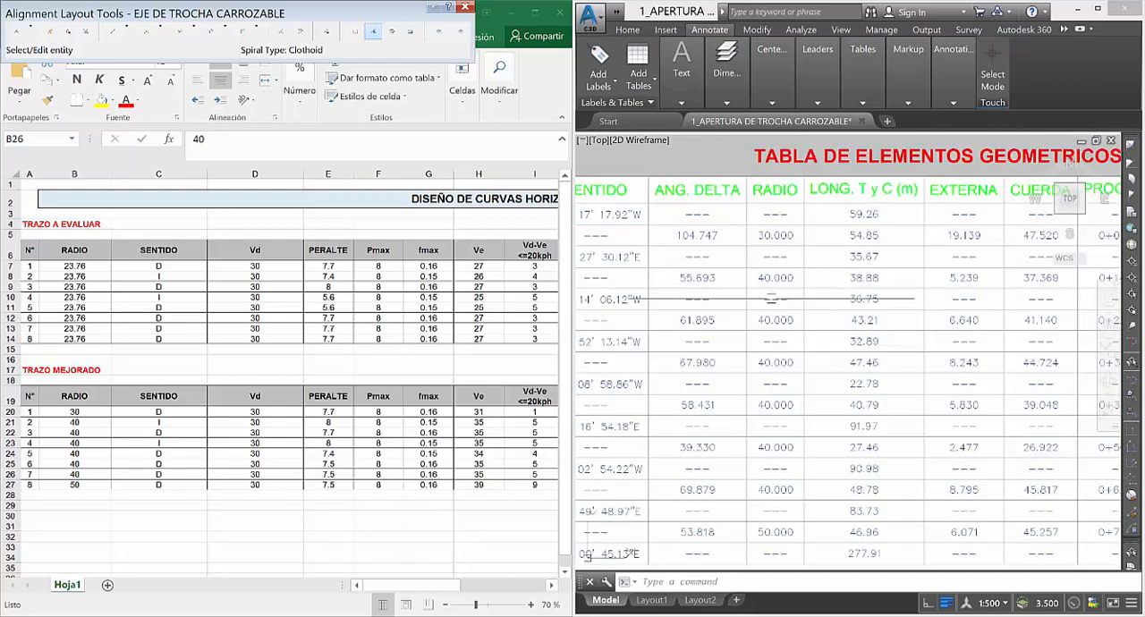
scroll(752, 282, "down", 2)
scroll(752, 282, "up", 1)
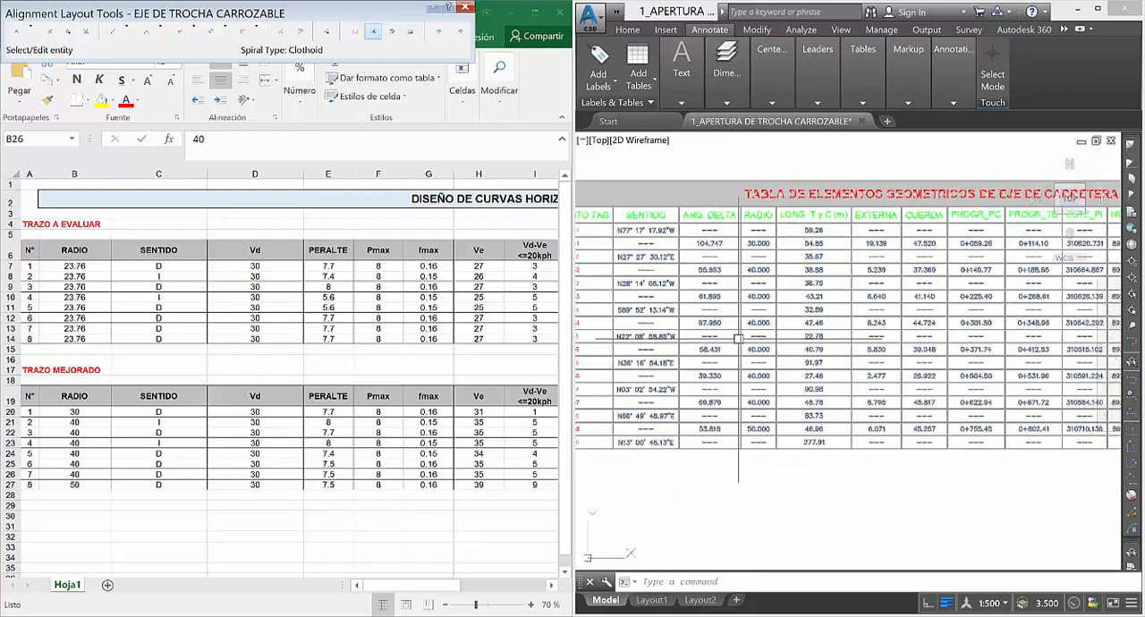
scroll(752, 282, "up", 1)
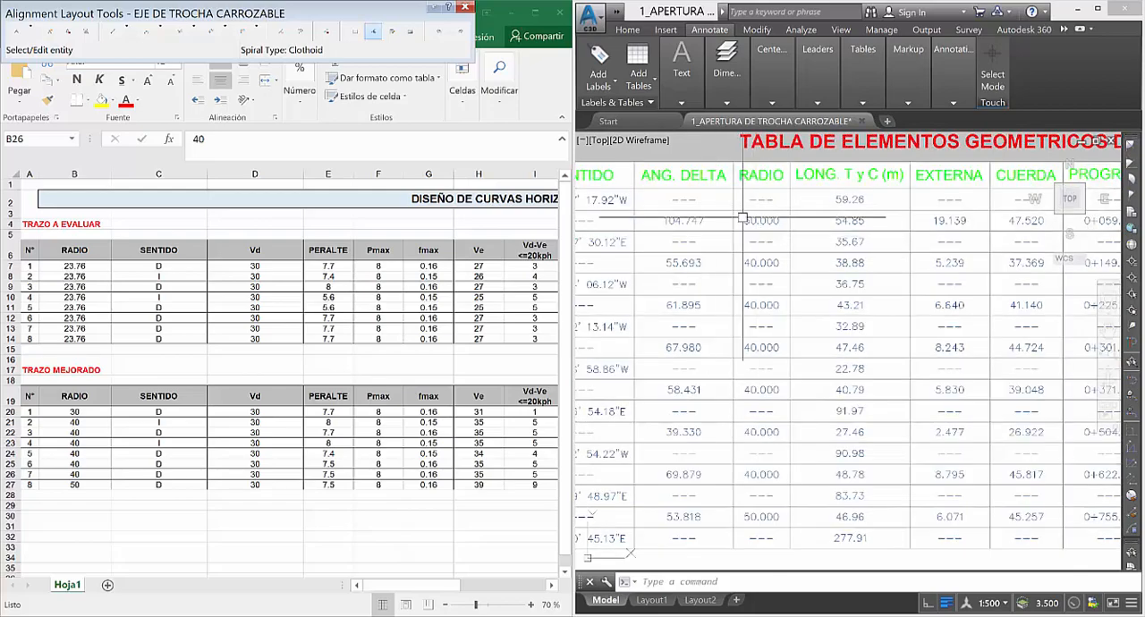
scroll(742, 224, "down", 3)
scroll(777, 194, "up", 3)
scroll(776, 194, "down", 3)
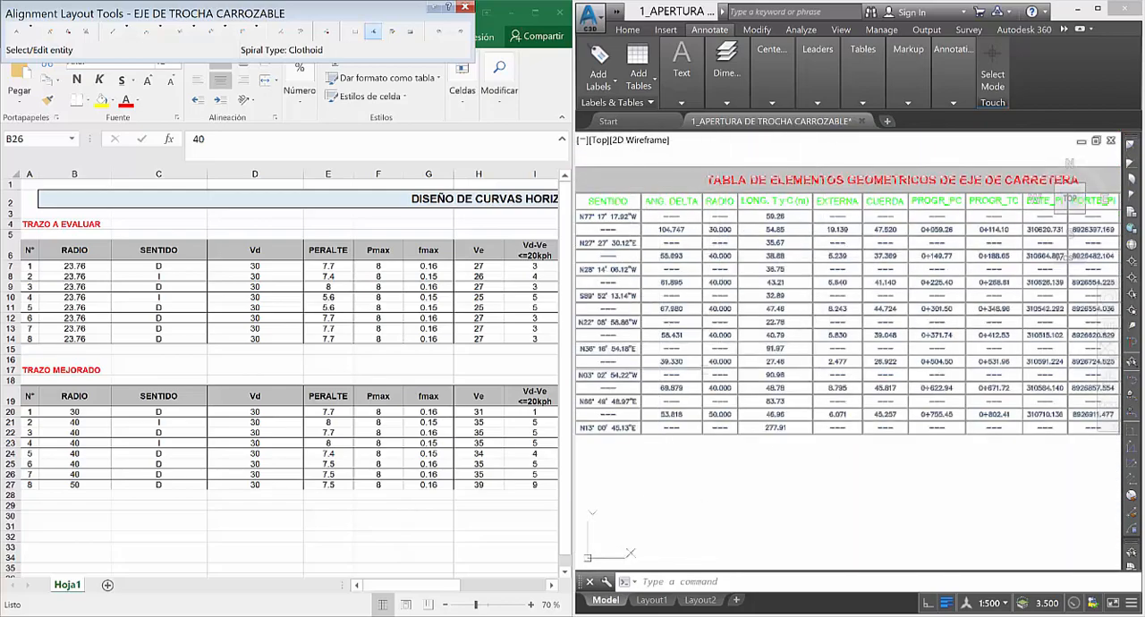
left_click(86, 414)
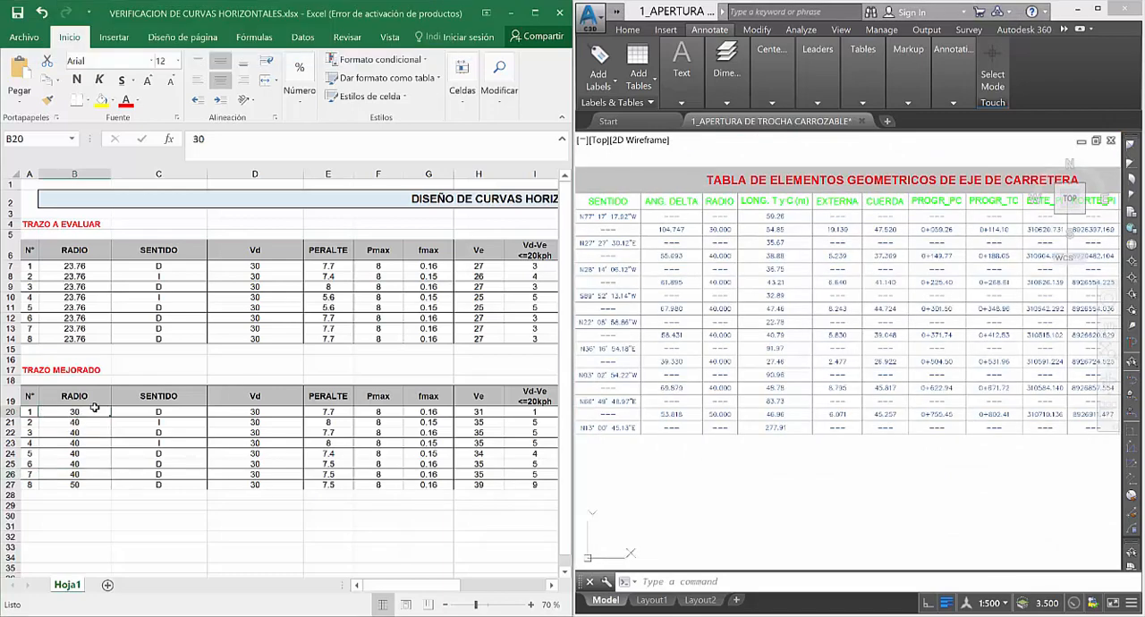
left_click(705, 251)
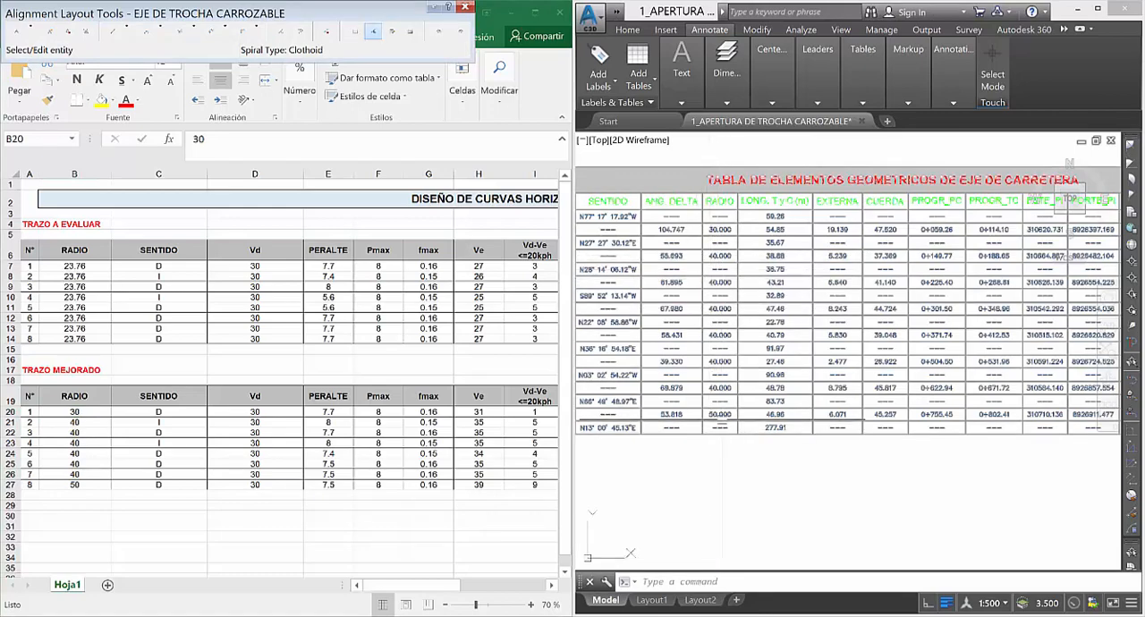
scroll(723, 419, "up", 4)
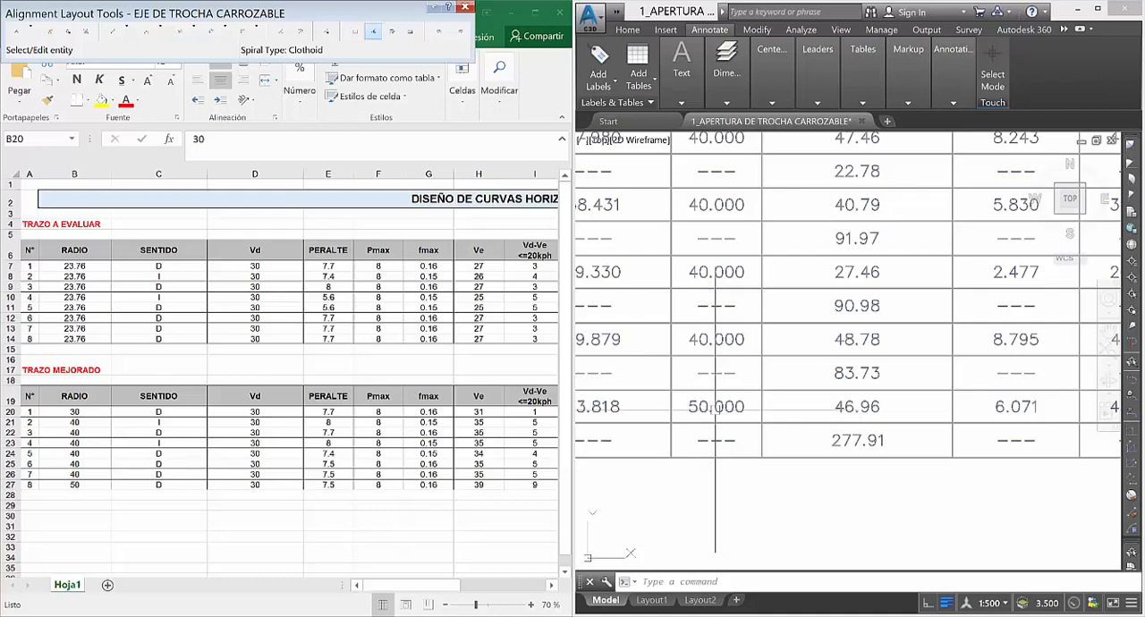
scroll(697, 403, "down", 4)
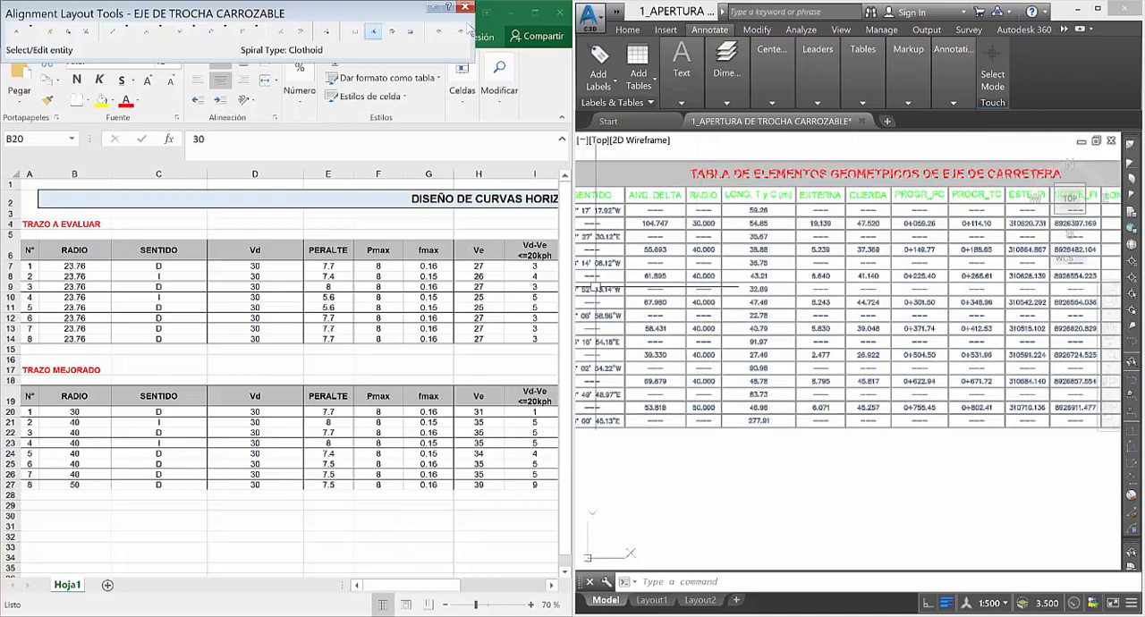
Close the Alignment Layout Tools, maximize the Civil 3D window, and switch to Excel with its window maximized.
left_click(465, 9)
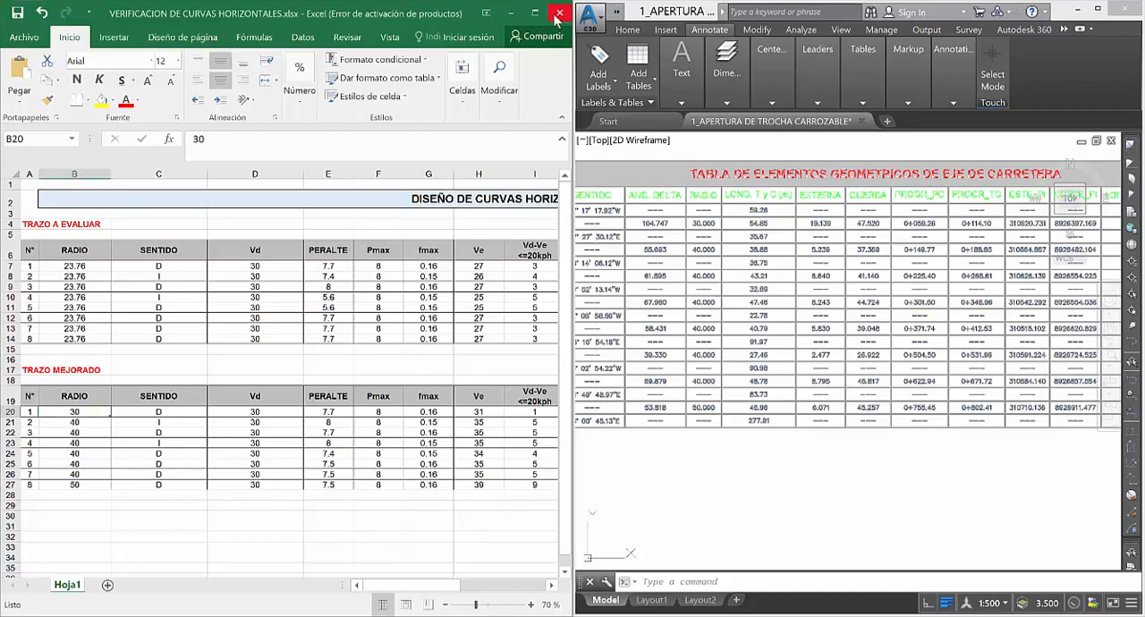
left_click(1097, 8)
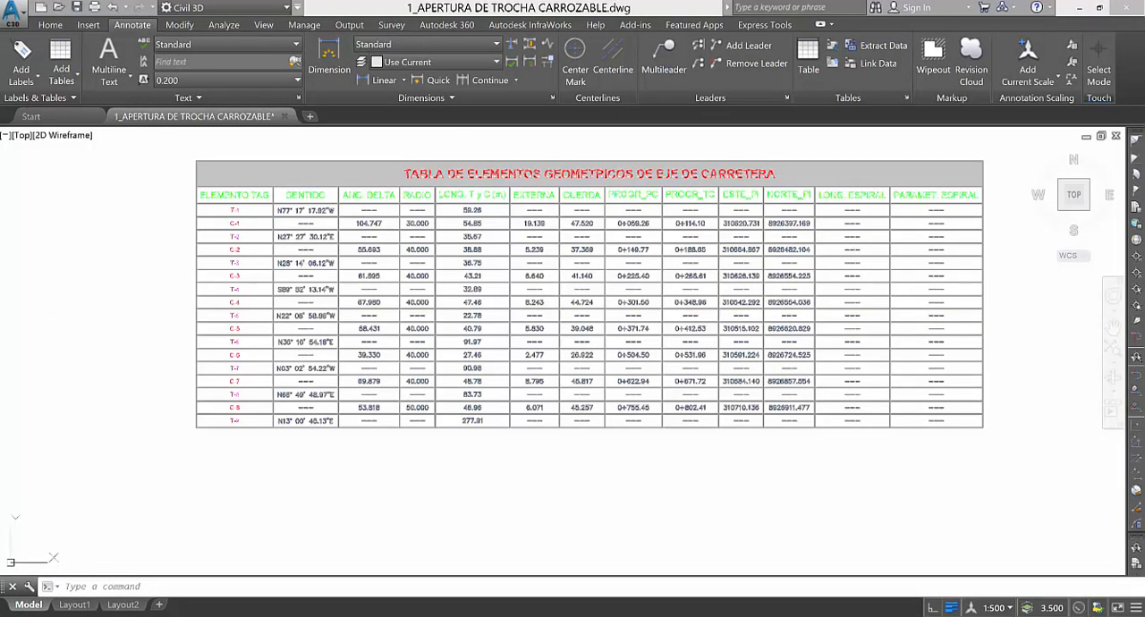
key("alt+Tab")
left_click(533, 11)
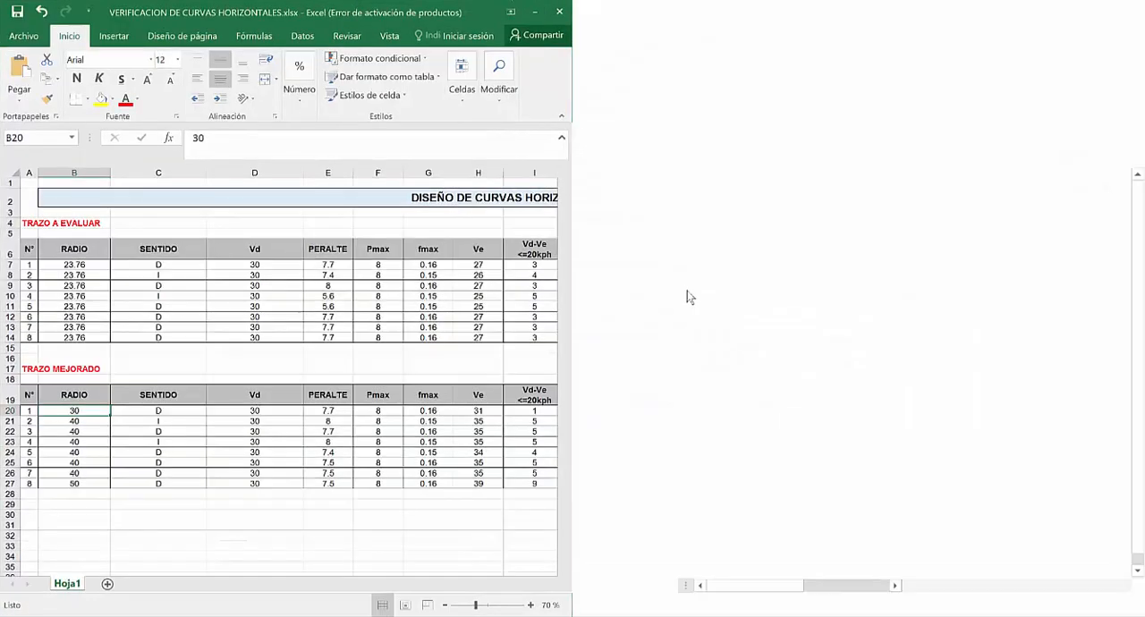
Examine the curve verification tables in the worksheet, including the Vd-Ve formula of curve 5 in cell I11.
scroll(713, 310, "down", 3)
scroll(409, 329, "up", 3)
left_click(343, 356)
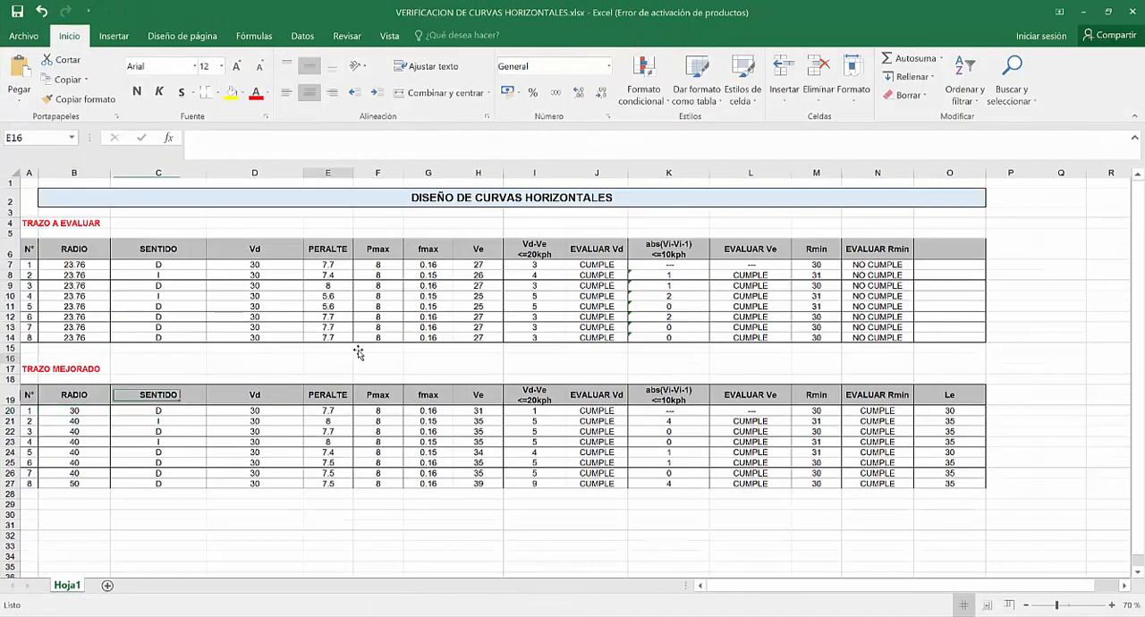
left_click(534, 306)
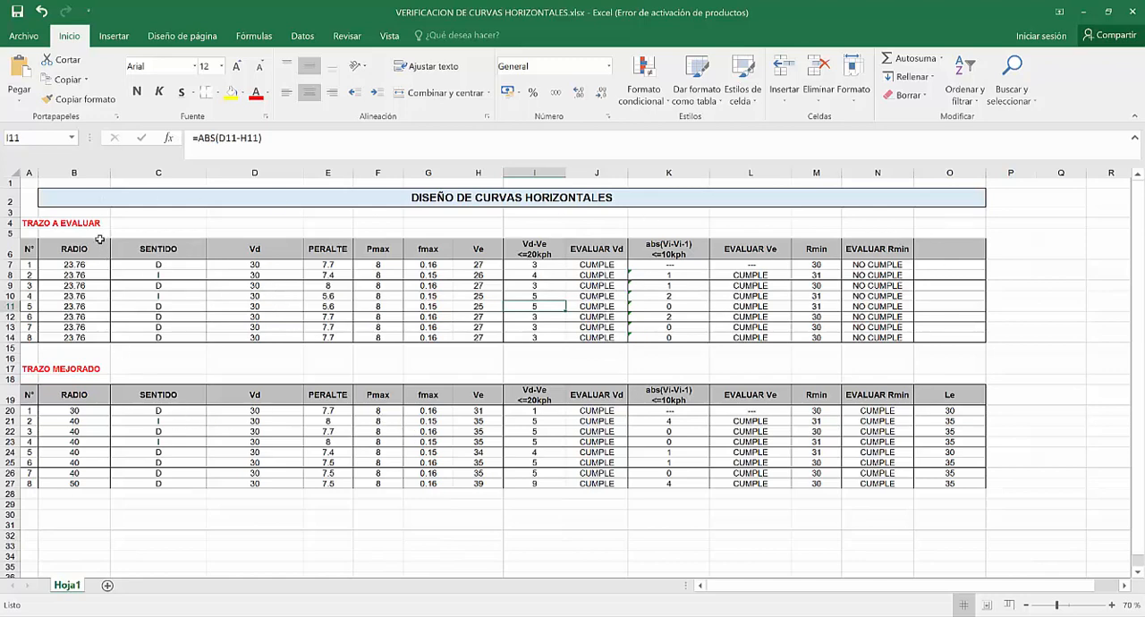
Close the curve verification workbook, saving its changes, and return to the Civil 3D drawing.
left_click(66, 191)
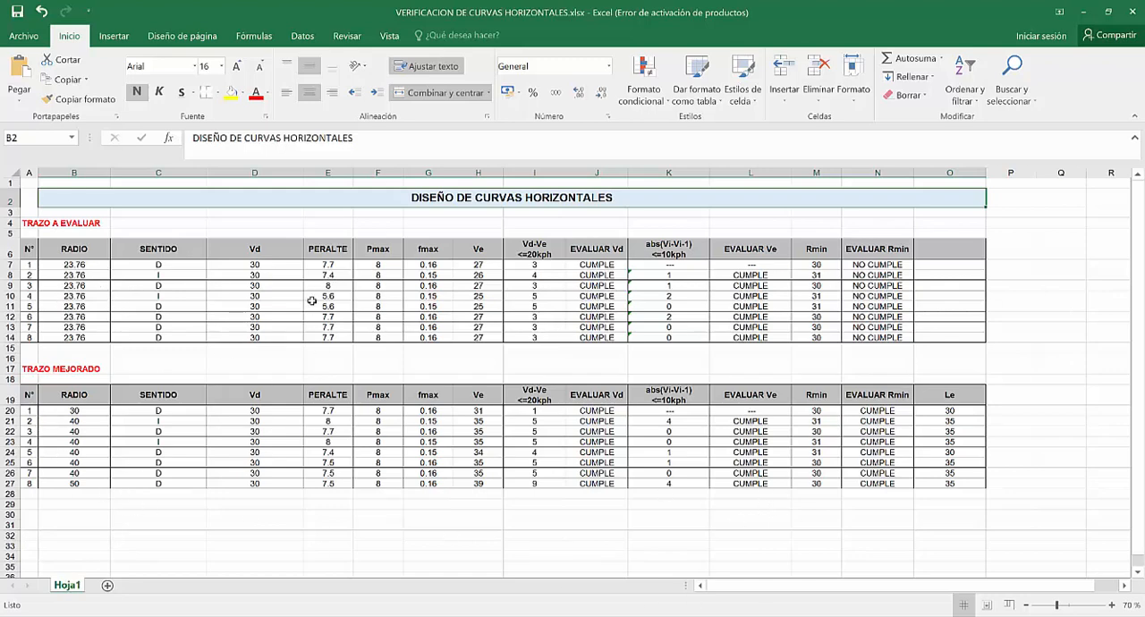
left_click(1133, 12)
left_click(510, 353)
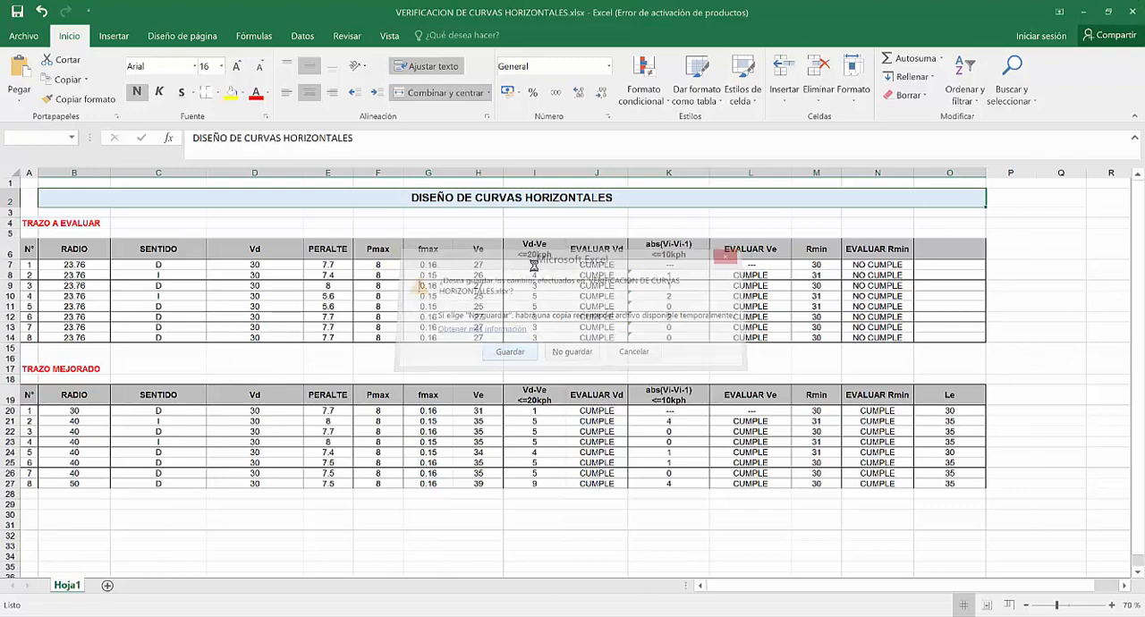
Examine the geometric elements table and the road alignment, ending at curve C-1 near its southern end.
scroll(588, 372, "down", 10)
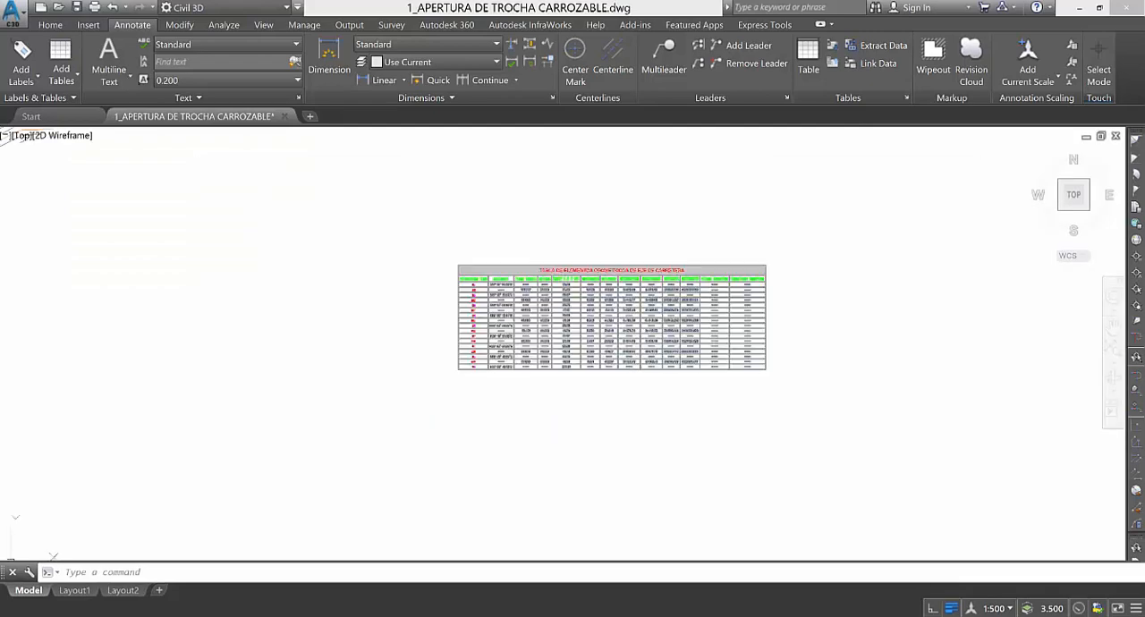
scroll(462, 393, "up", 5)
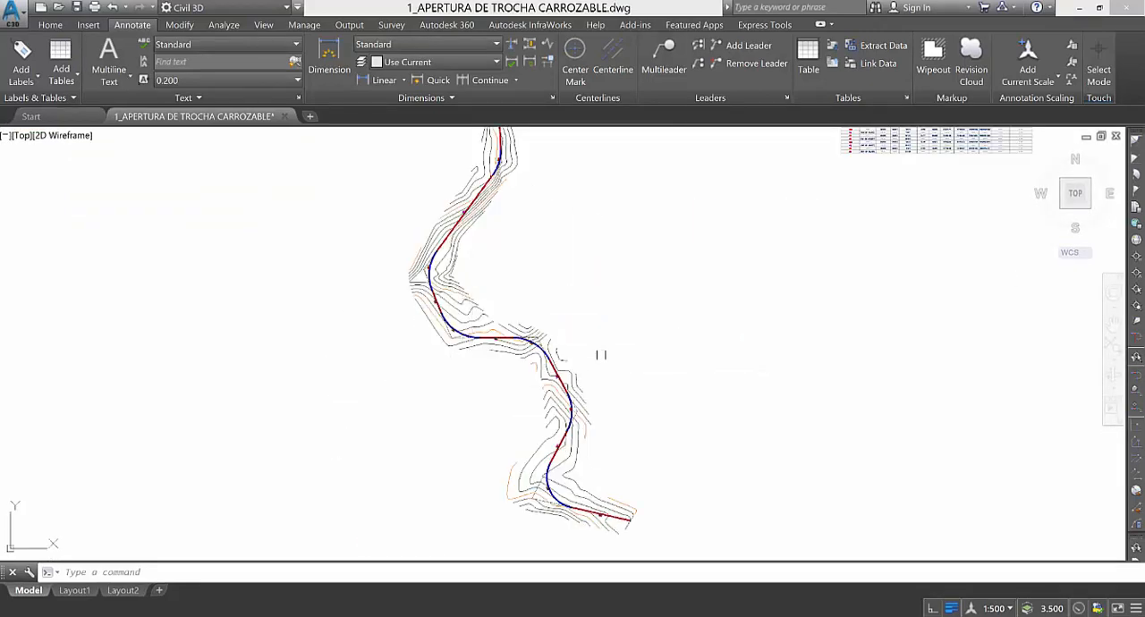
scroll(440, 418, "down", 2)
scroll(742, 264, "up", 3)
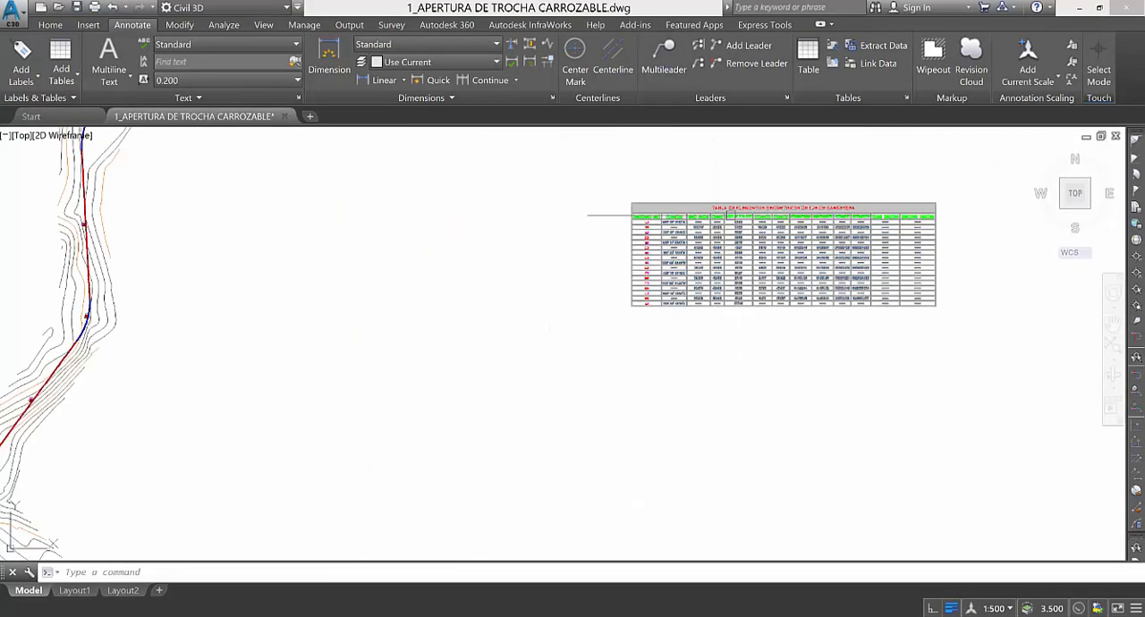
scroll(590, 251, "down", 3)
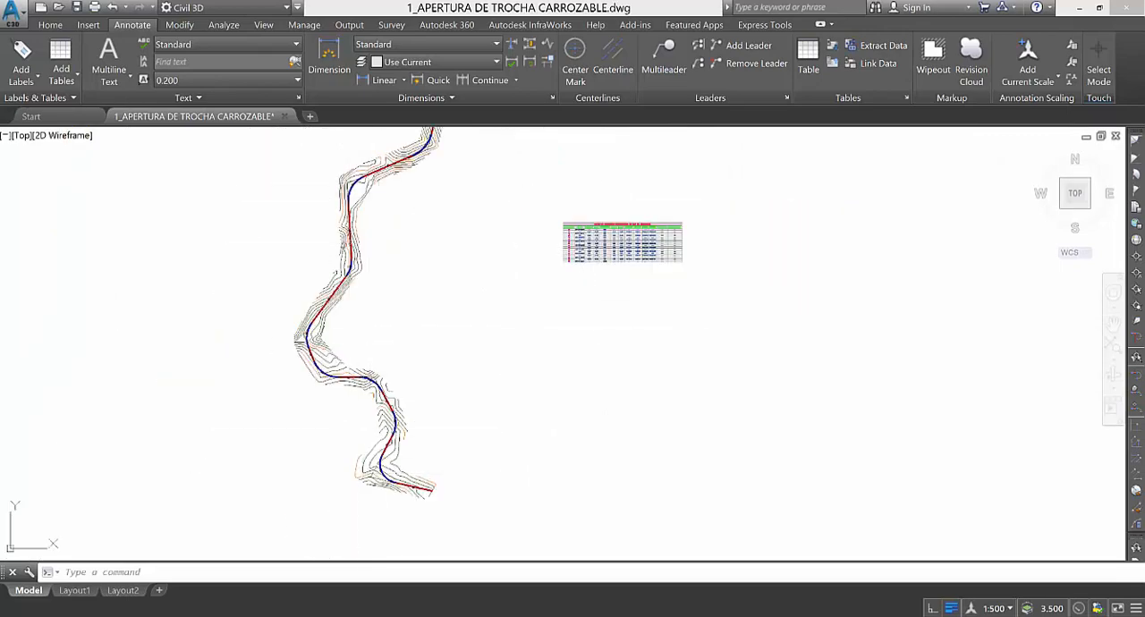
scroll(363, 483, "up", 6)
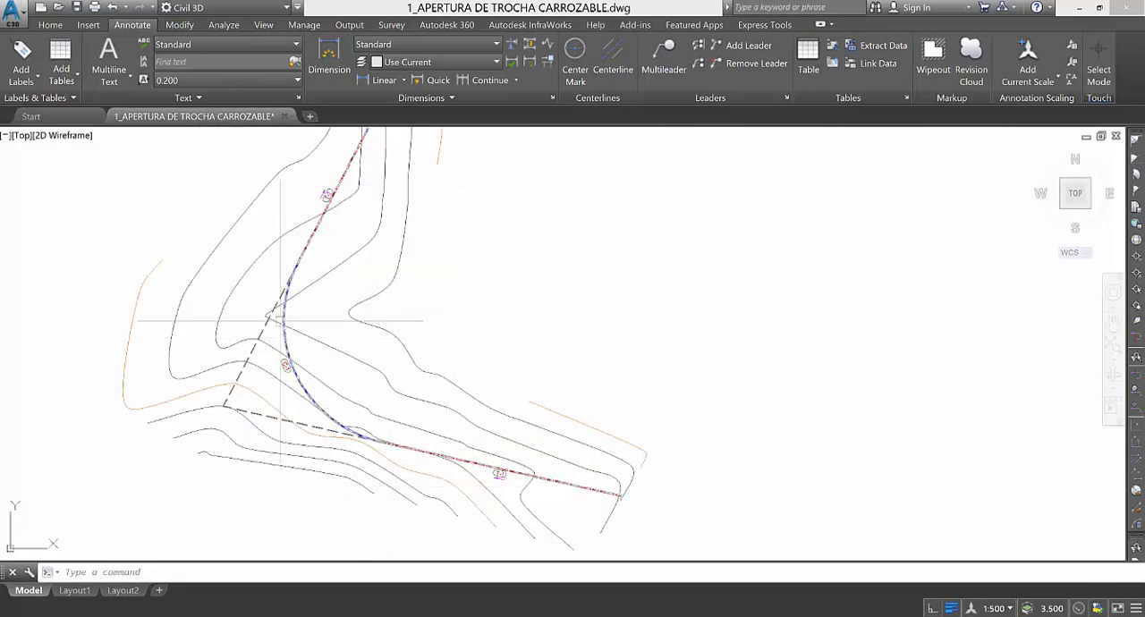
scroll(277, 259, "down", 4)
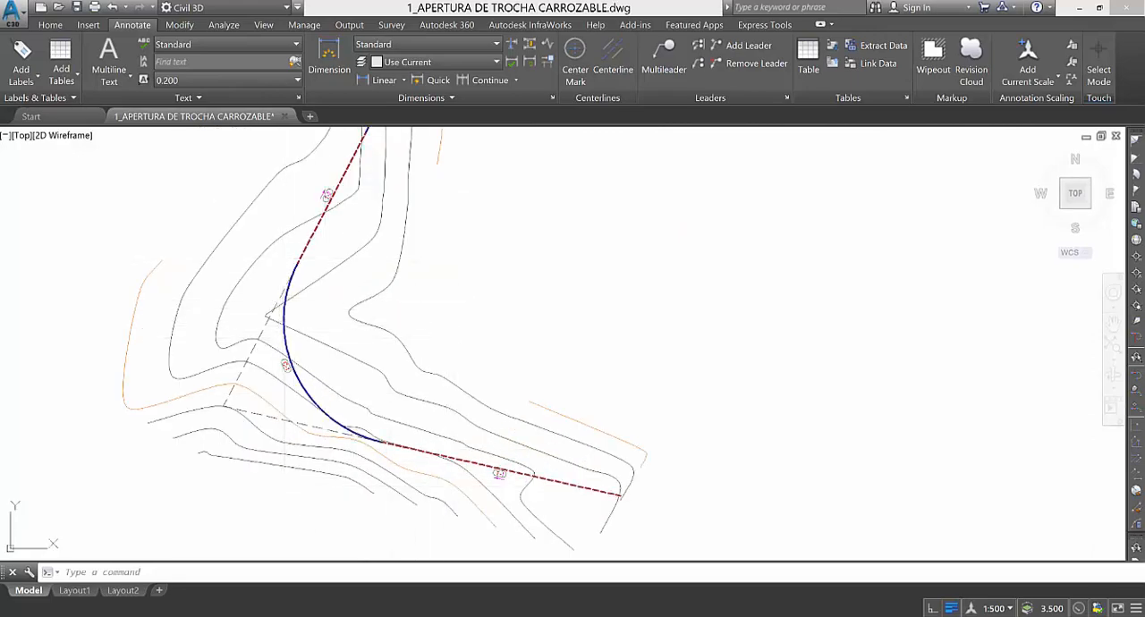
scroll(295, 268, "up", 4)
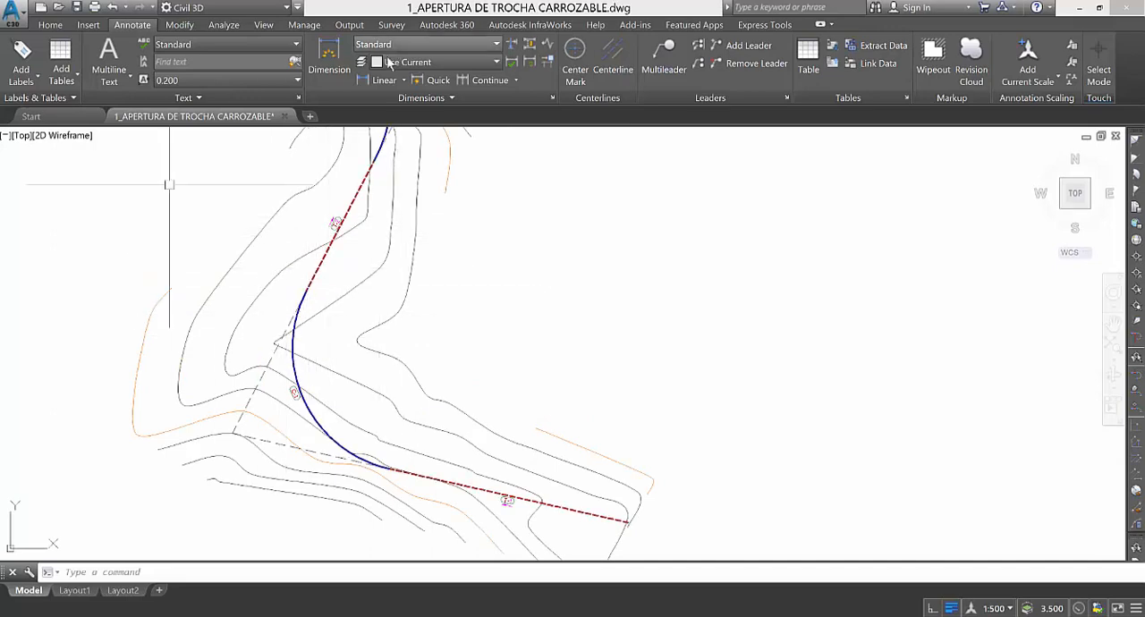
Start creating offset alignments with the road centerline EJE DE TROCHA CARROZABLE as the parent alignment.
left_click(50, 25)
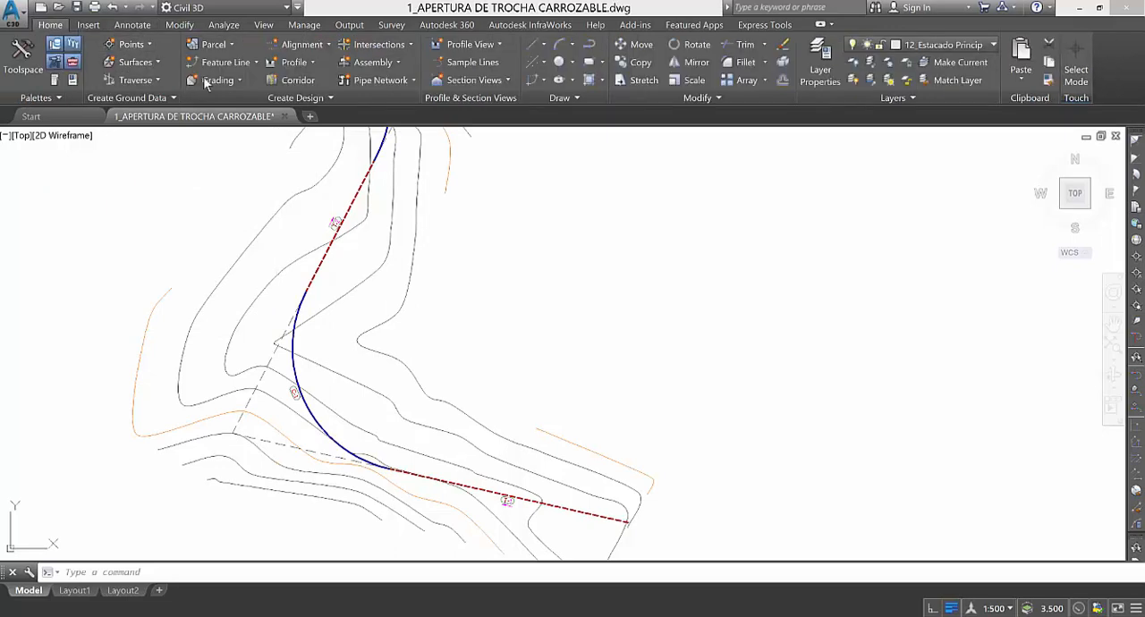
left_click(327, 46)
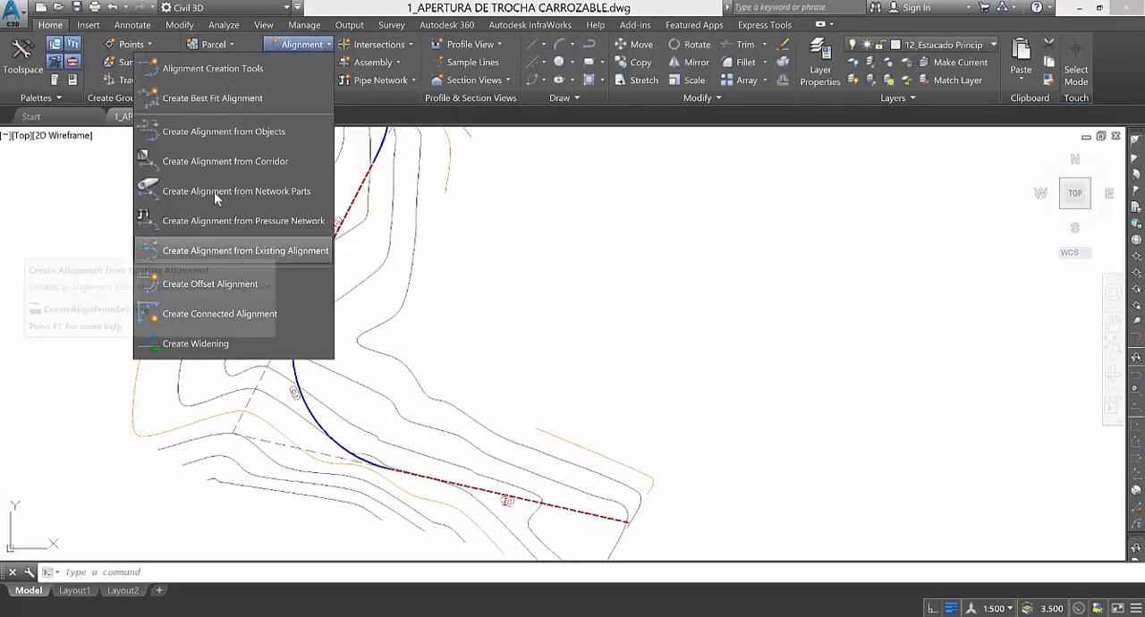
left_click(203, 285)
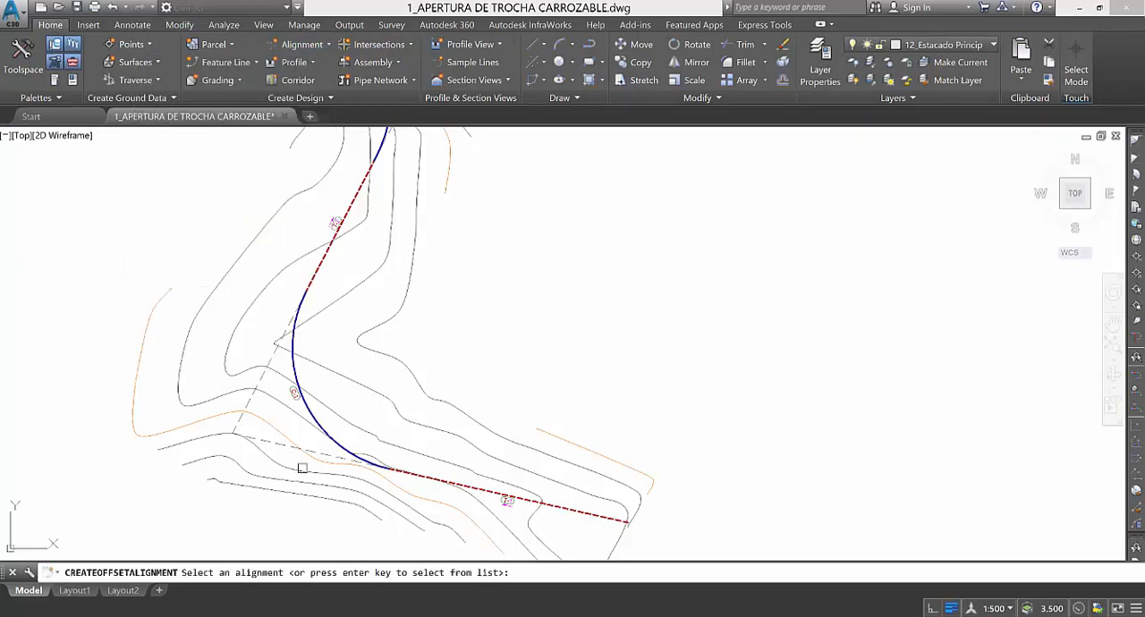
scroll(322, 410, "up", 3)
left_click(300, 409)
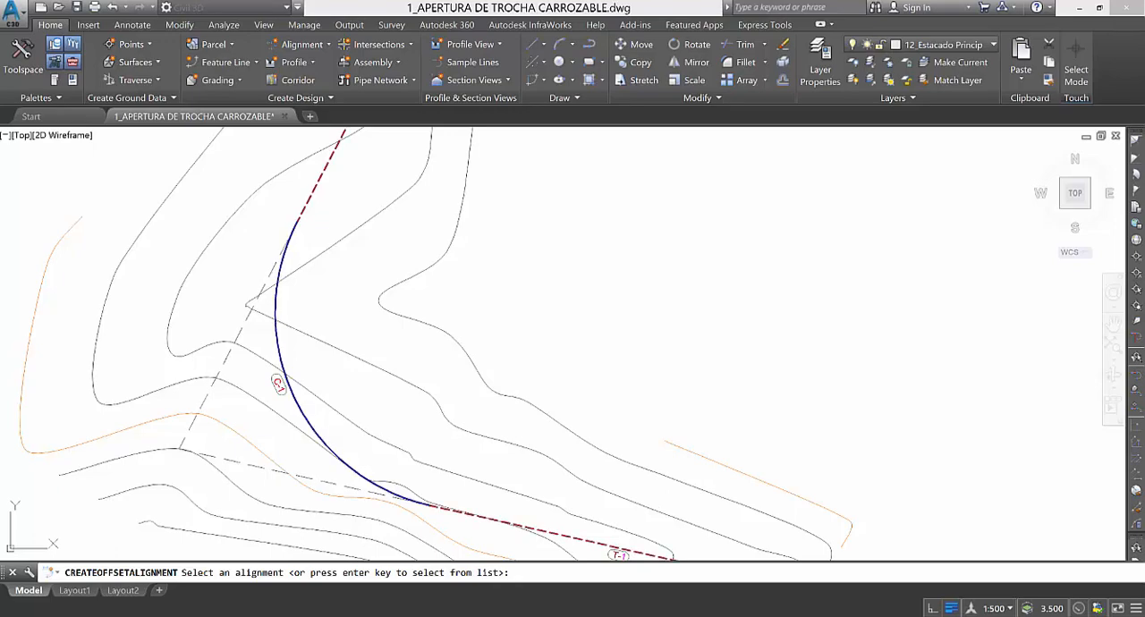
mouse_move(206, 67)
left_mouse_down()
mouse_move(460, 76)
mouse_move(496, 60)
left_mouse_up()
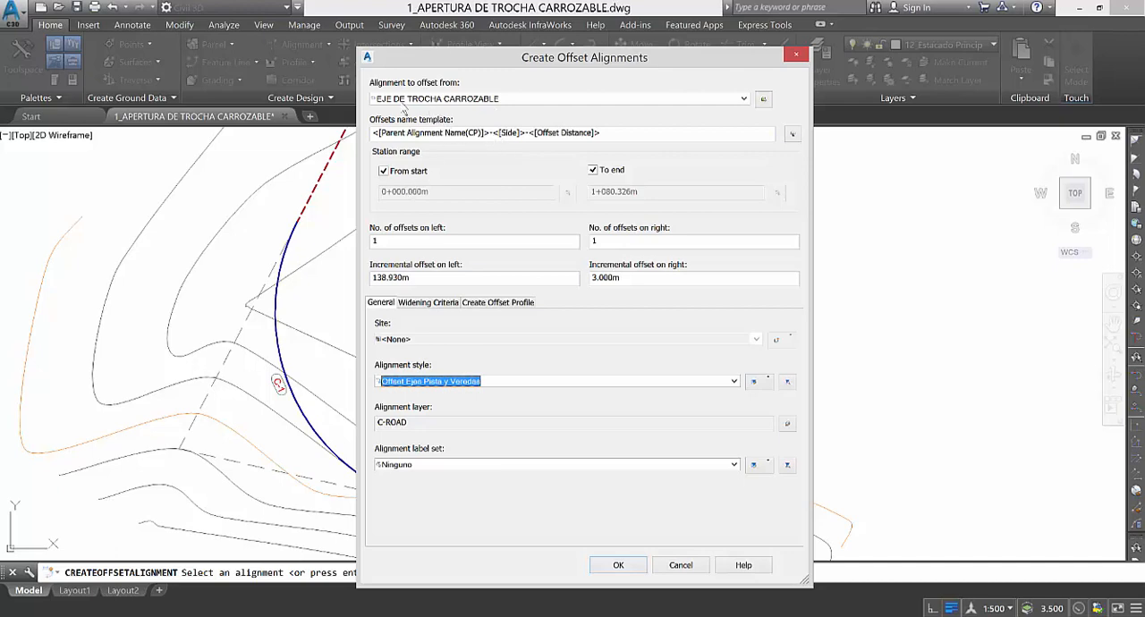
left_click(419, 100)
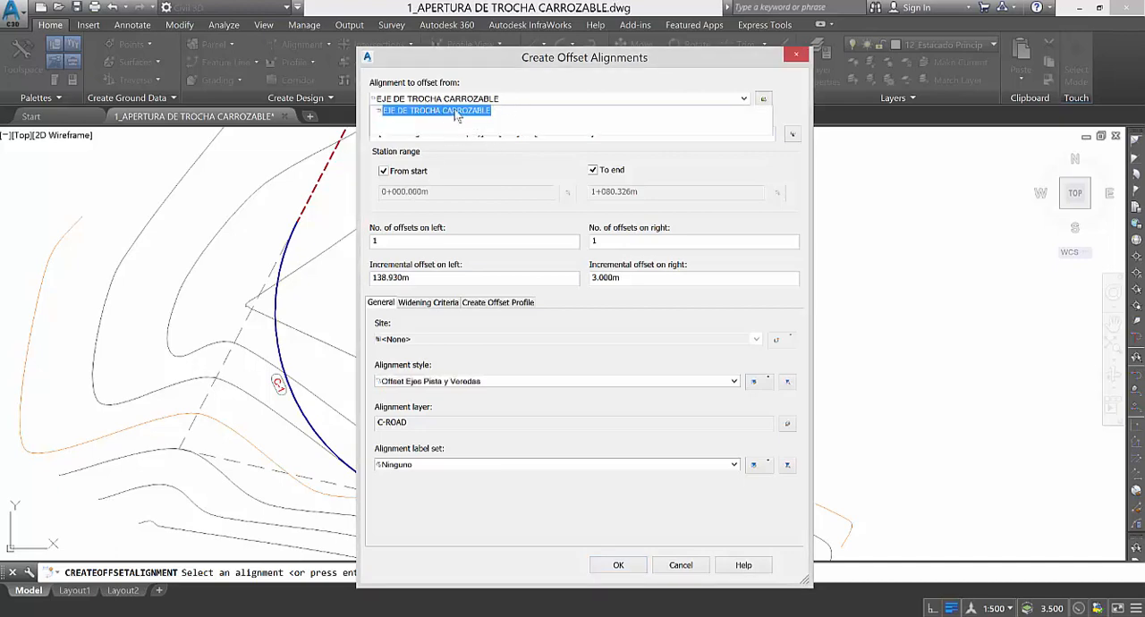
left_click(458, 111)
left_click(474, 101)
left_click(468, 184)
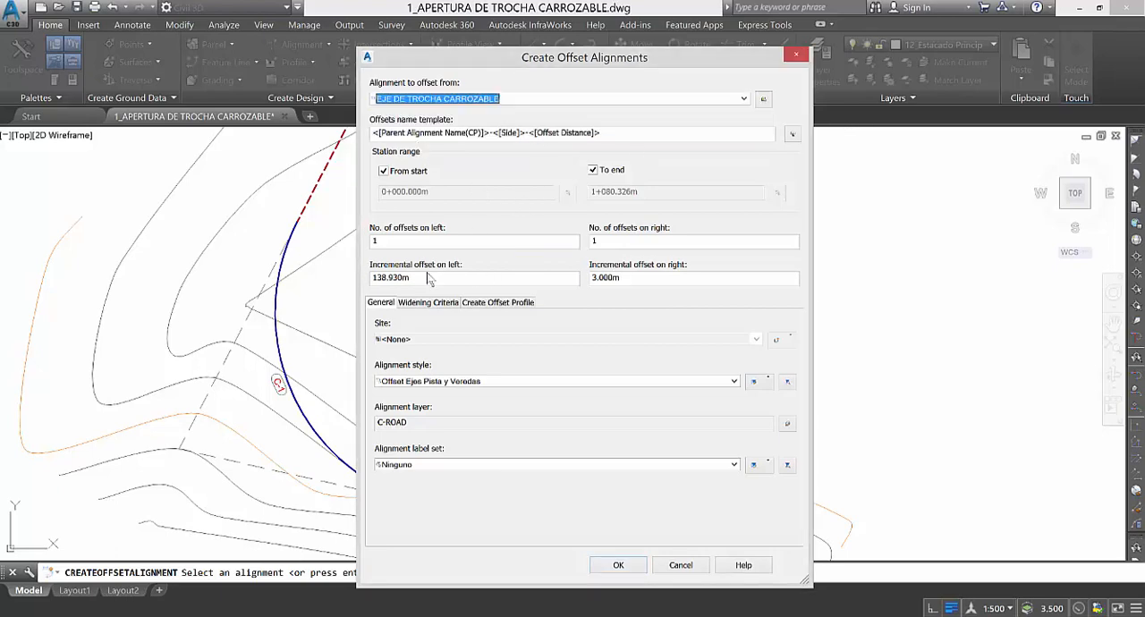
Set the incremental offset to 2.5 m on both the left and the right side of the centerline.
left_click(393, 241)
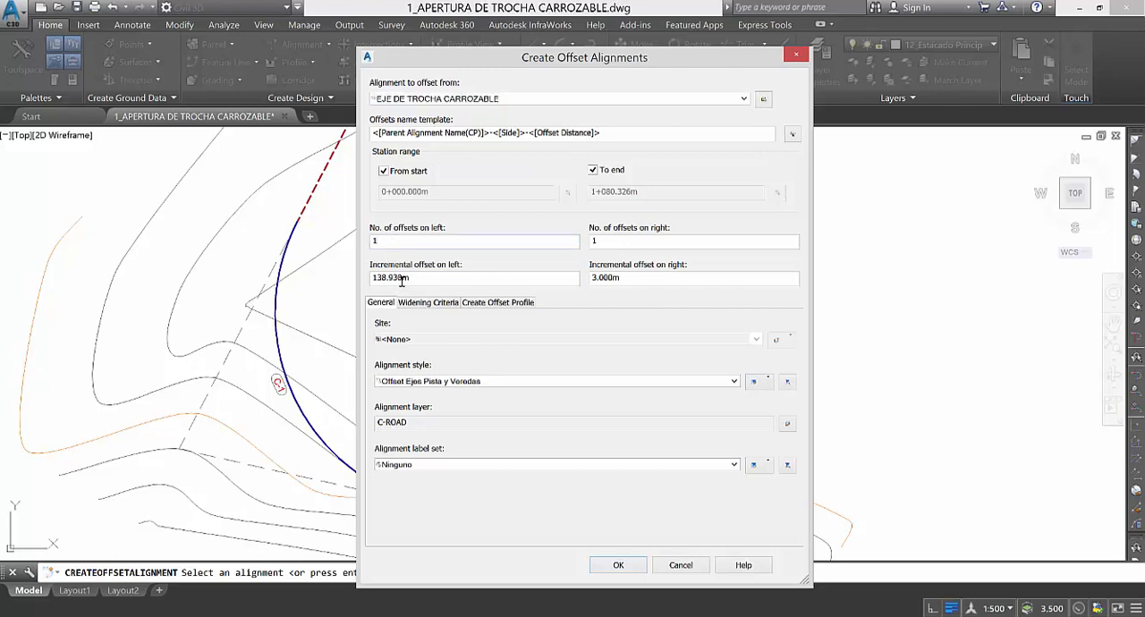
left_click_drag(416, 281, 367, 302)
type("2.5")
left_click(605, 278)
double_click(591, 278)
type("2.")
Add manual widening around curves with a 1.5 m width increase and a 30 m transition length, and create the offset alignments.
left_click(427, 303)
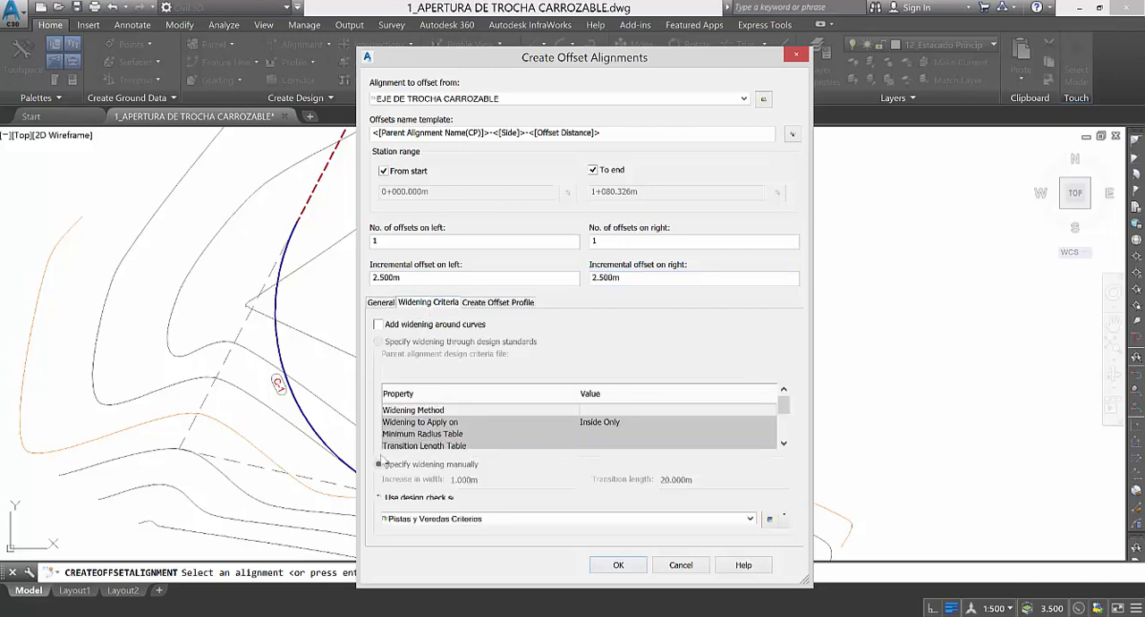
left_click(487, 305)
left_click(430, 303)
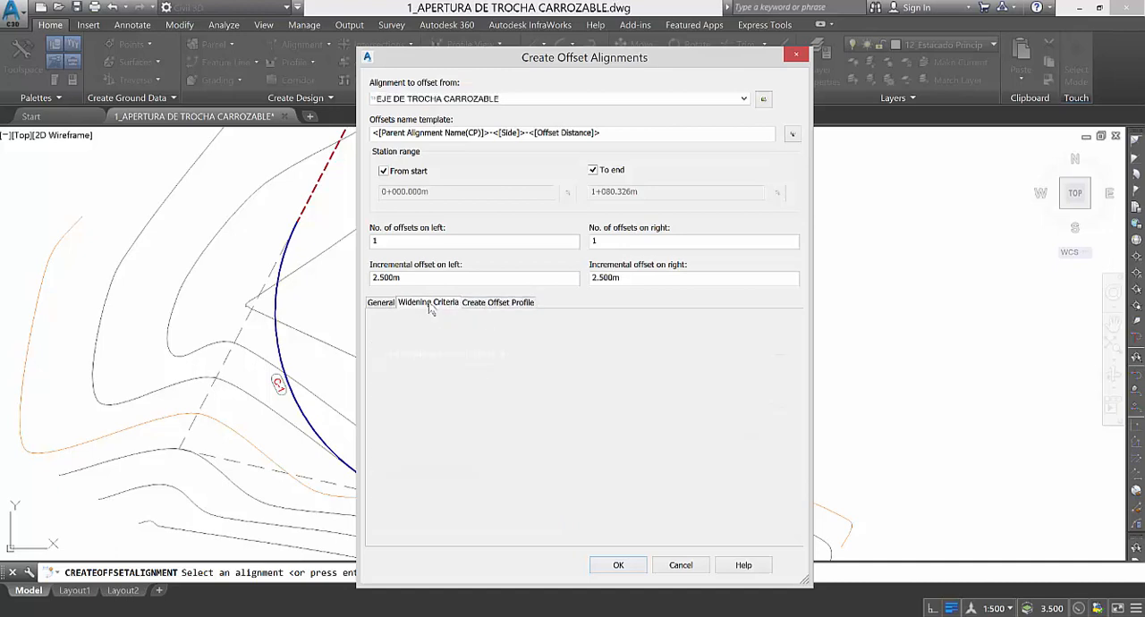
left_click(379, 324)
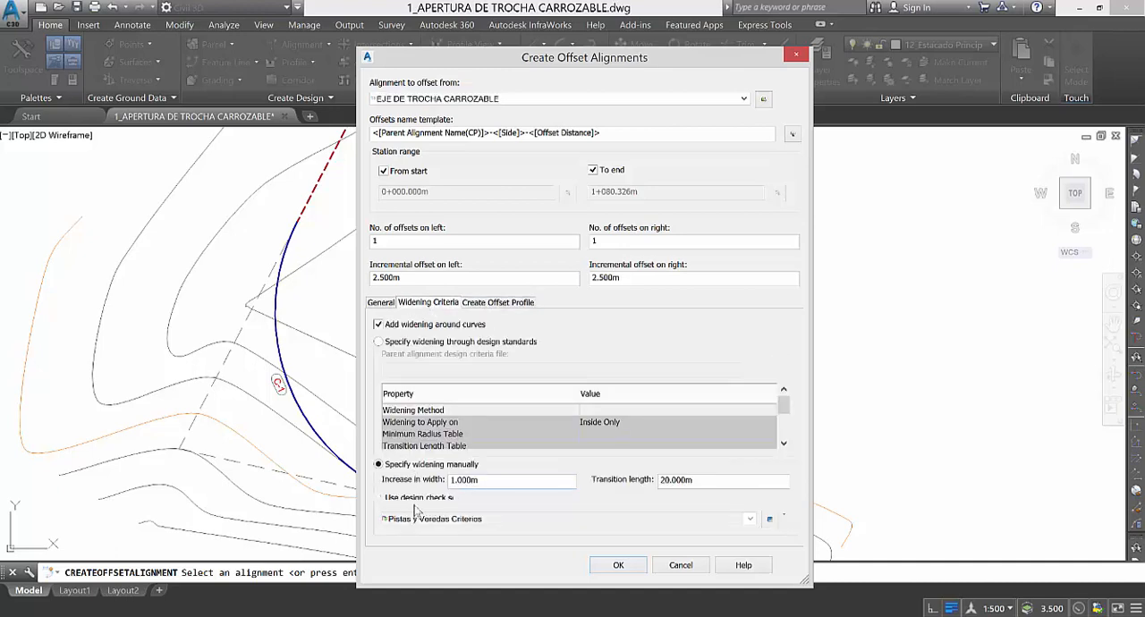
left_click_drag(485, 483, 439, 491)
type("1.5")
left_click_drag(470, 480, 442, 484)
key("Tab")
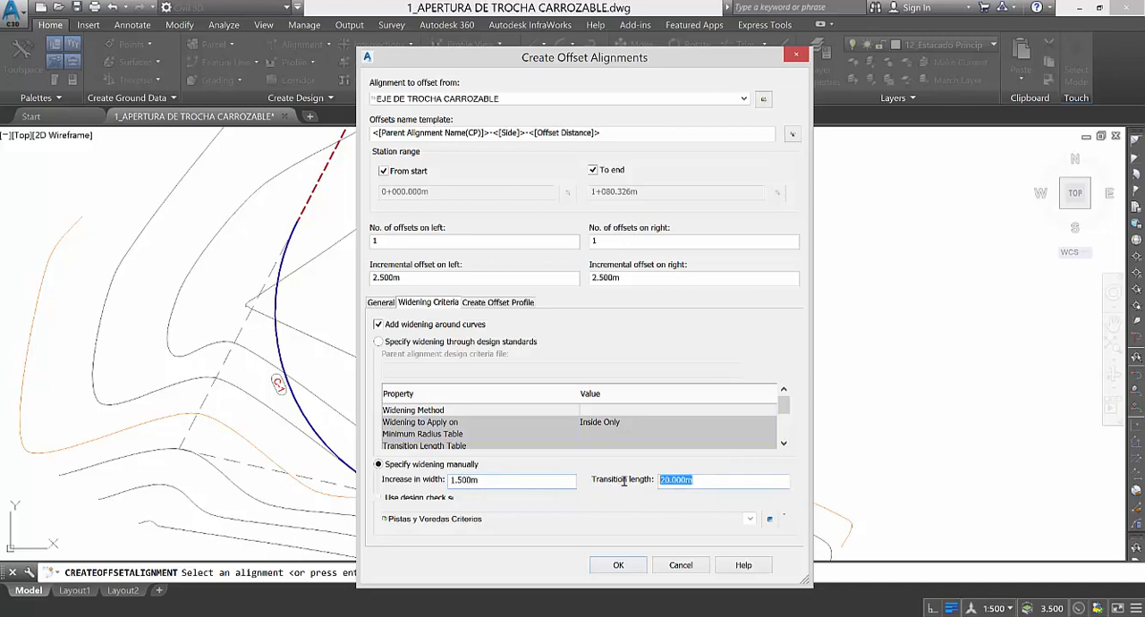
type("30")
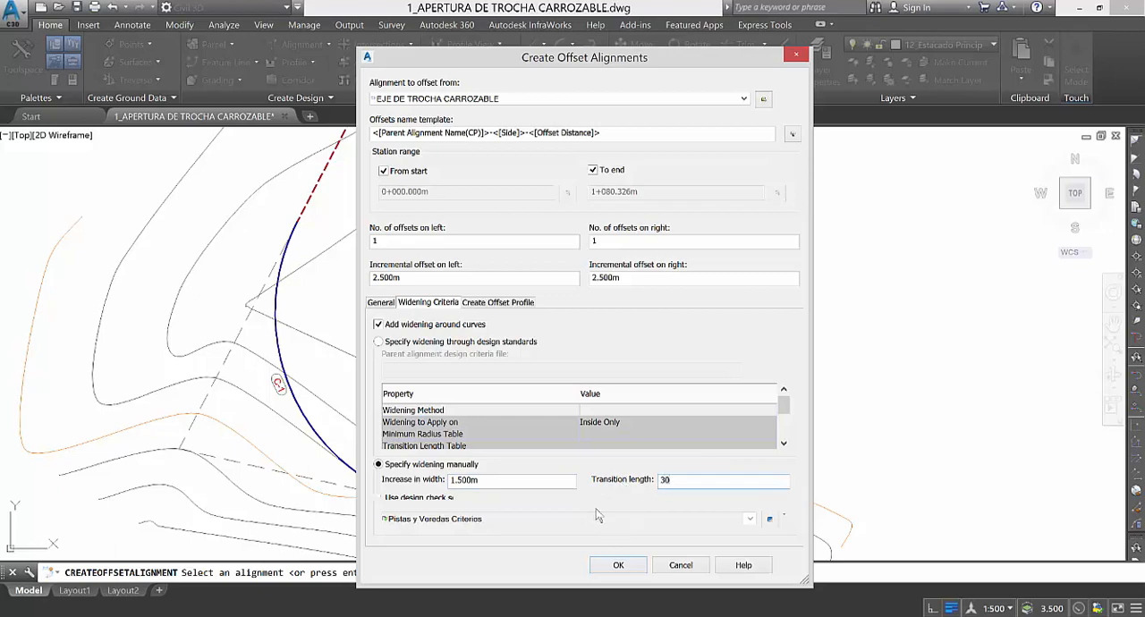
left_click(618, 565)
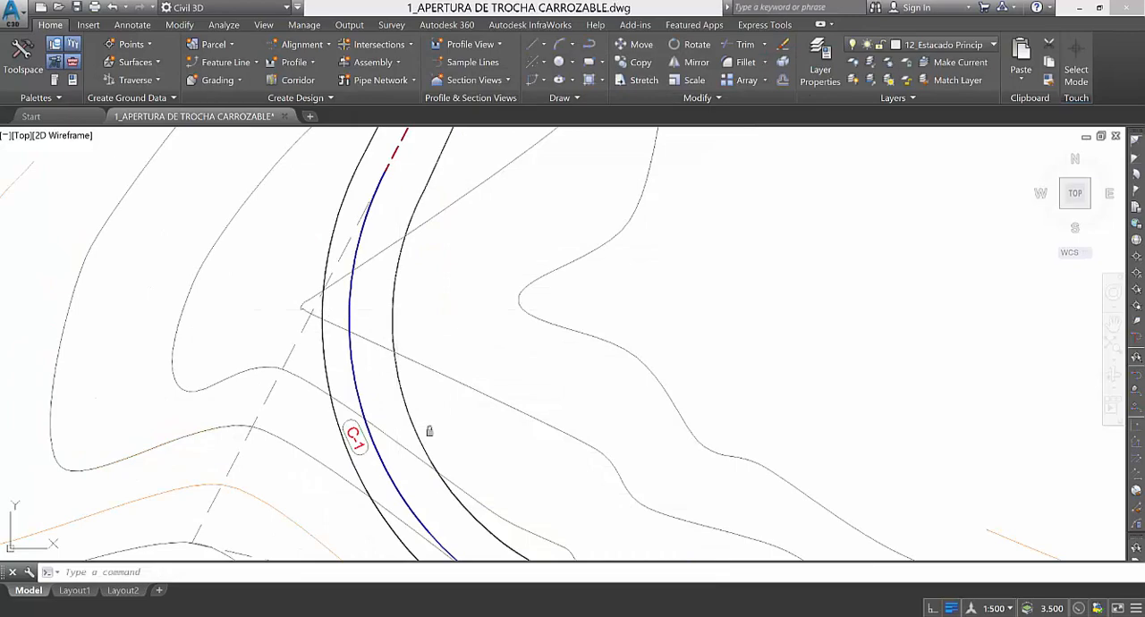
Inspect the left and right offset alignments and the inside widening around curve C-1.
scroll(370, 291, "down", 2)
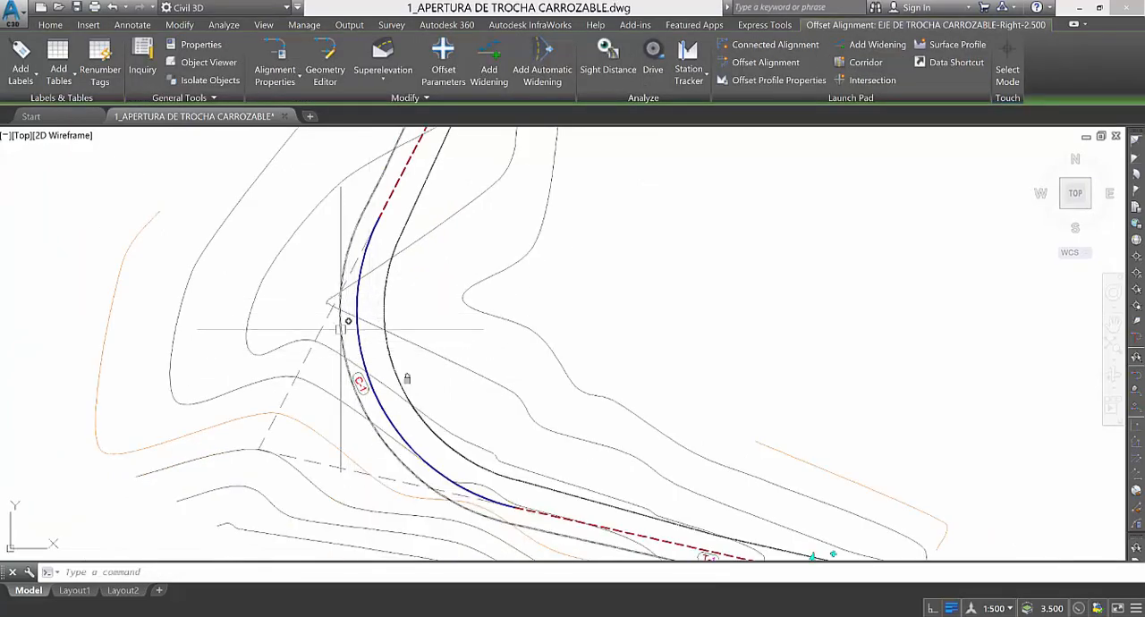
key("Escape")
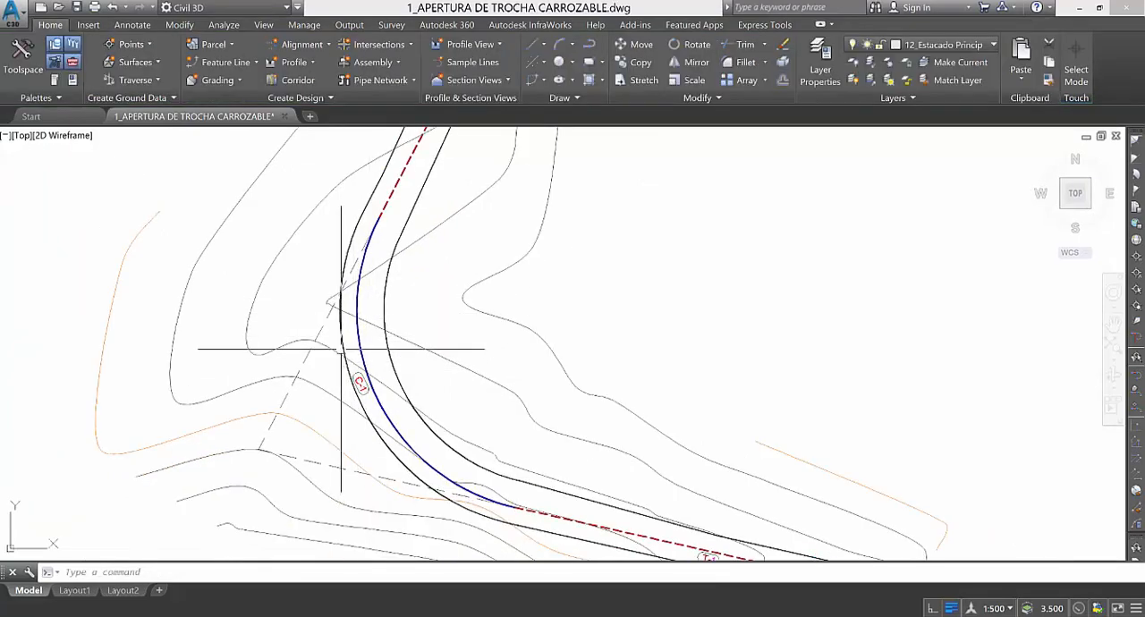
scroll(383, 329, "up", 5)
scroll(313, 394, "down", 5)
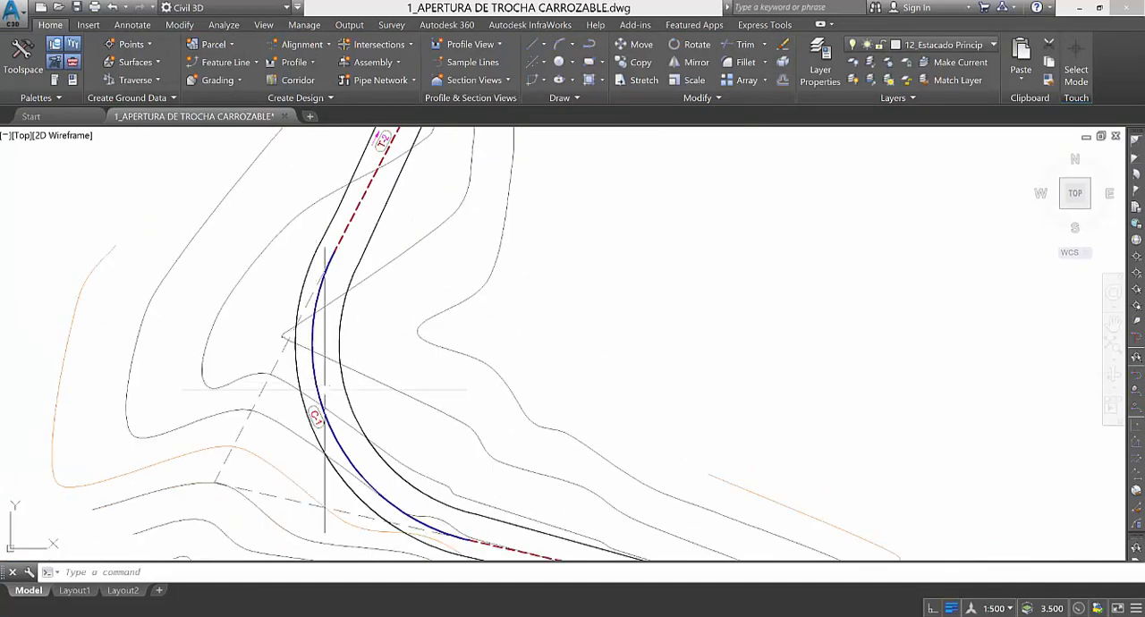
scroll(318, 394, "up", 2)
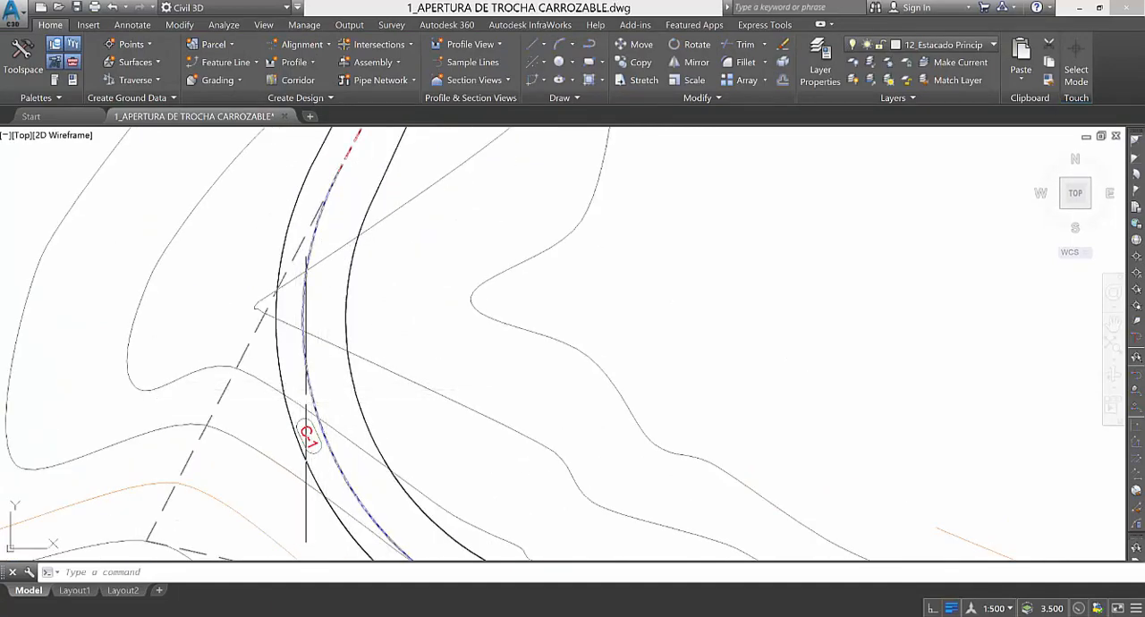
scroll(308, 407, "up", 3)
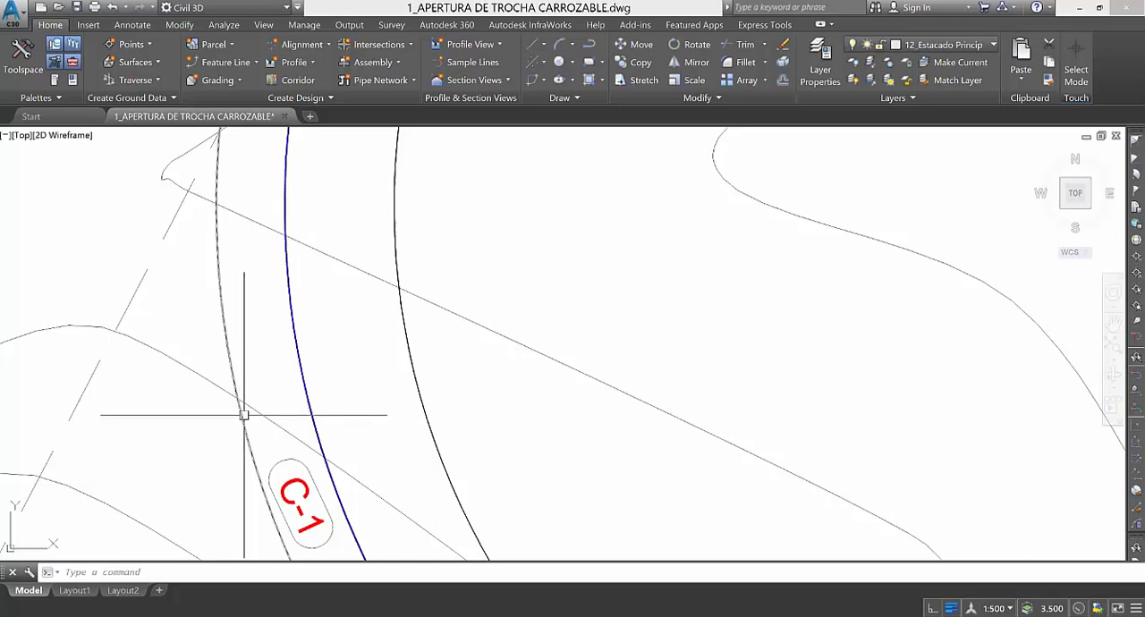
mouse_move(243, 415)
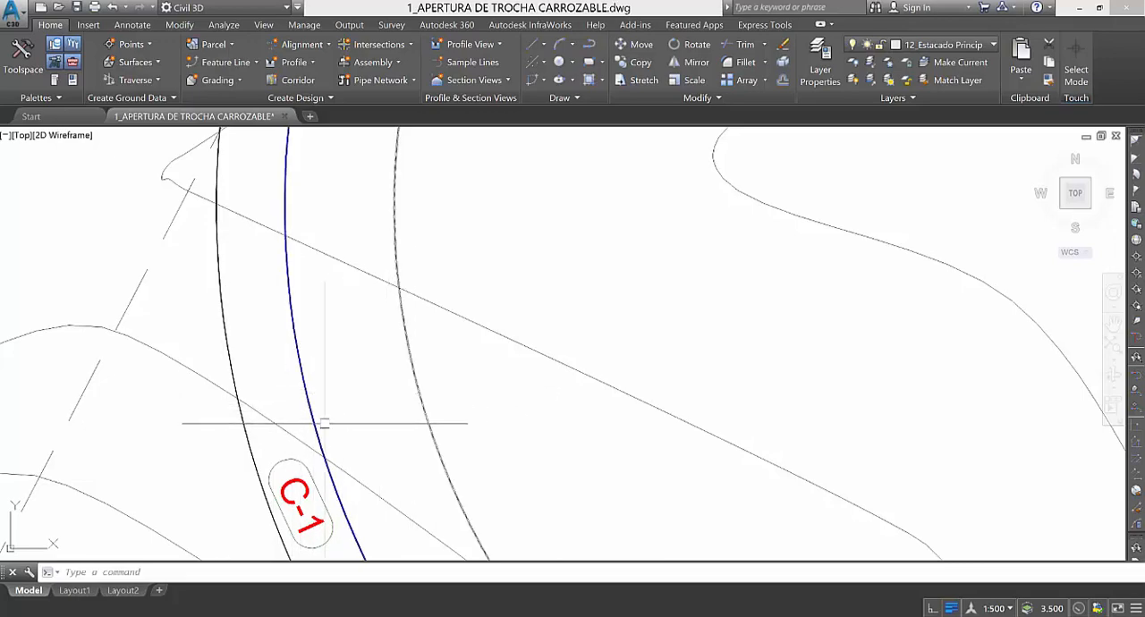
Inspect the offset edges and widening at curves C-2 and C-3 and along the adjoining road.
scroll(436, 455, "down", 5)
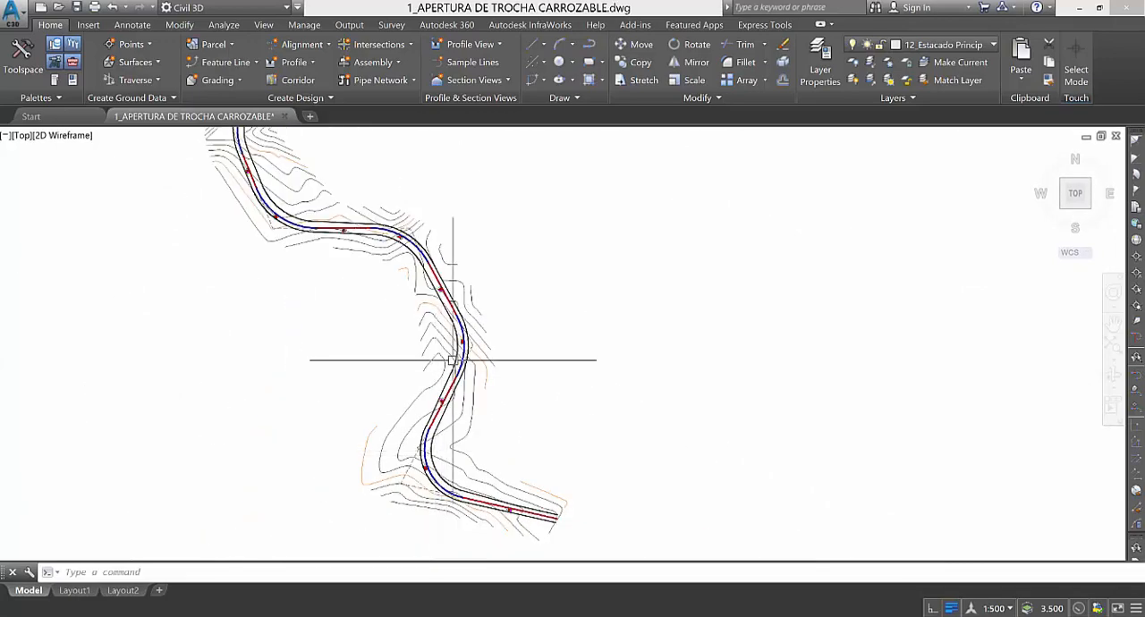
scroll(450, 356, "up", 6)
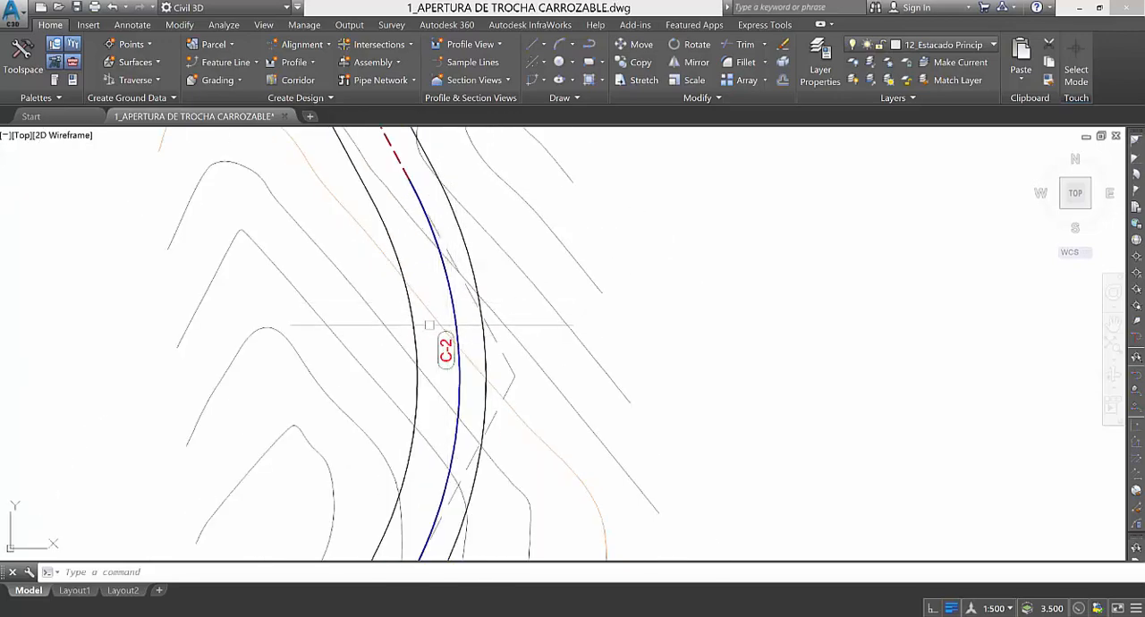
scroll(417, 324, "up", 2)
scroll(410, 327, "down", 7)
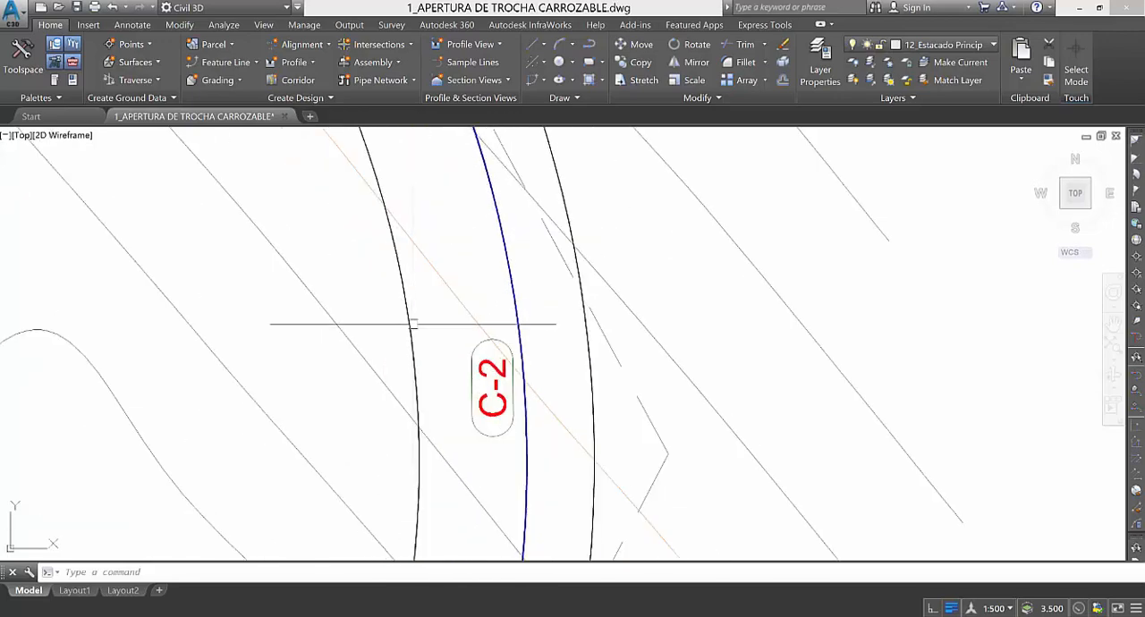
scroll(437, 361, "up", 7)
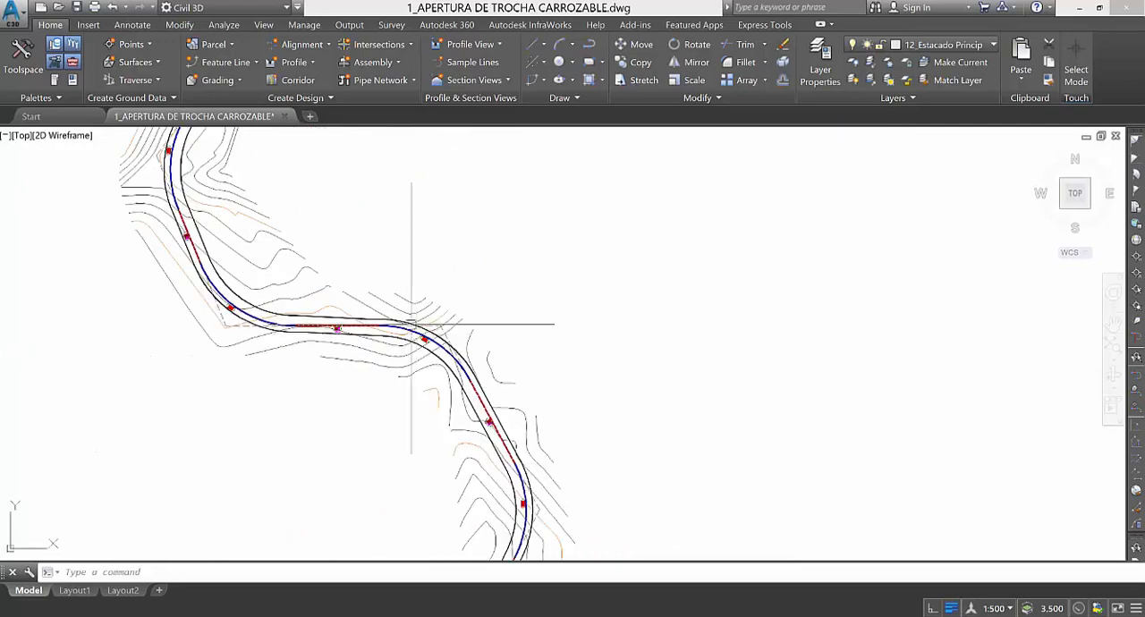
scroll(436, 370, "down", 6)
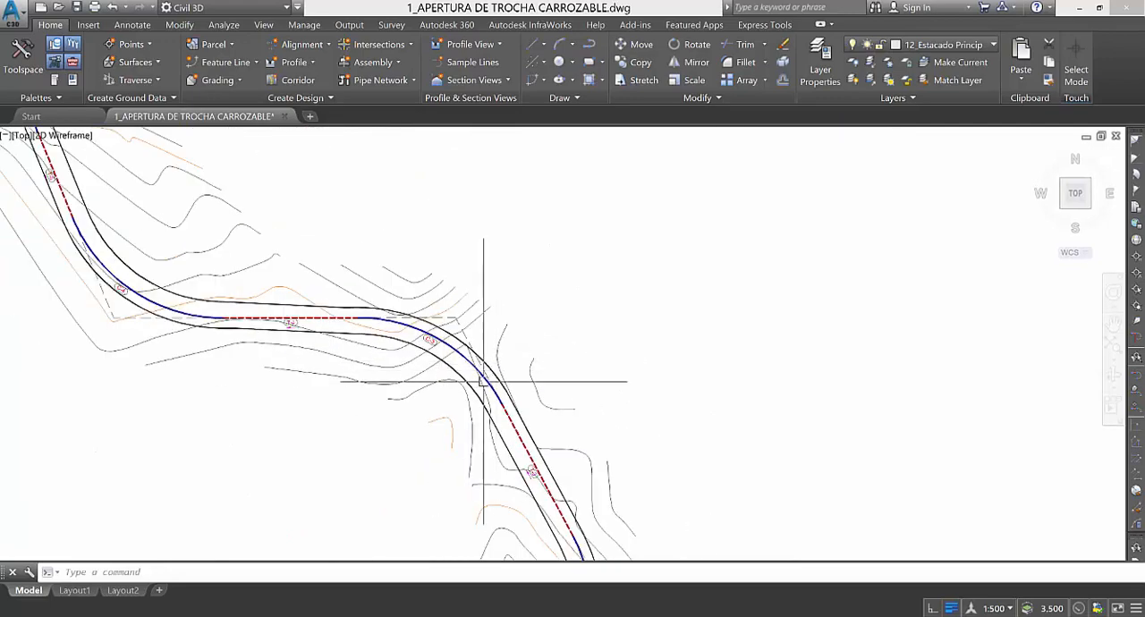
scroll(397, 431, "down", 6)
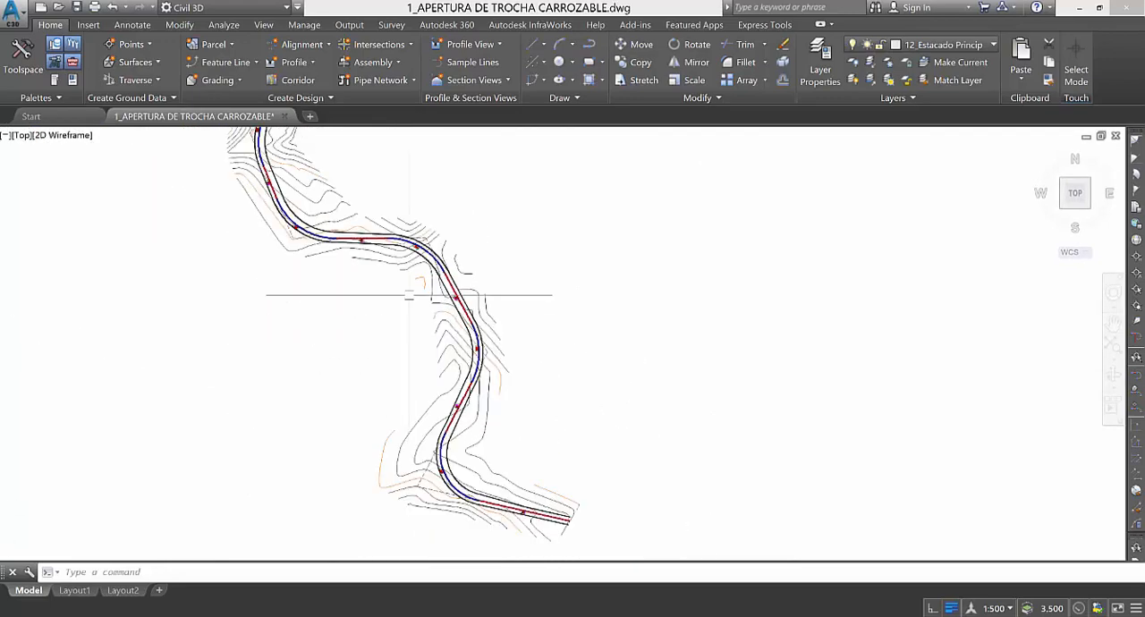
Examine the offset road edges at the start of tangent T-1 and along the following curves.
scroll(455, 370, "up", 3)
scroll(460, 373, "up", 6)
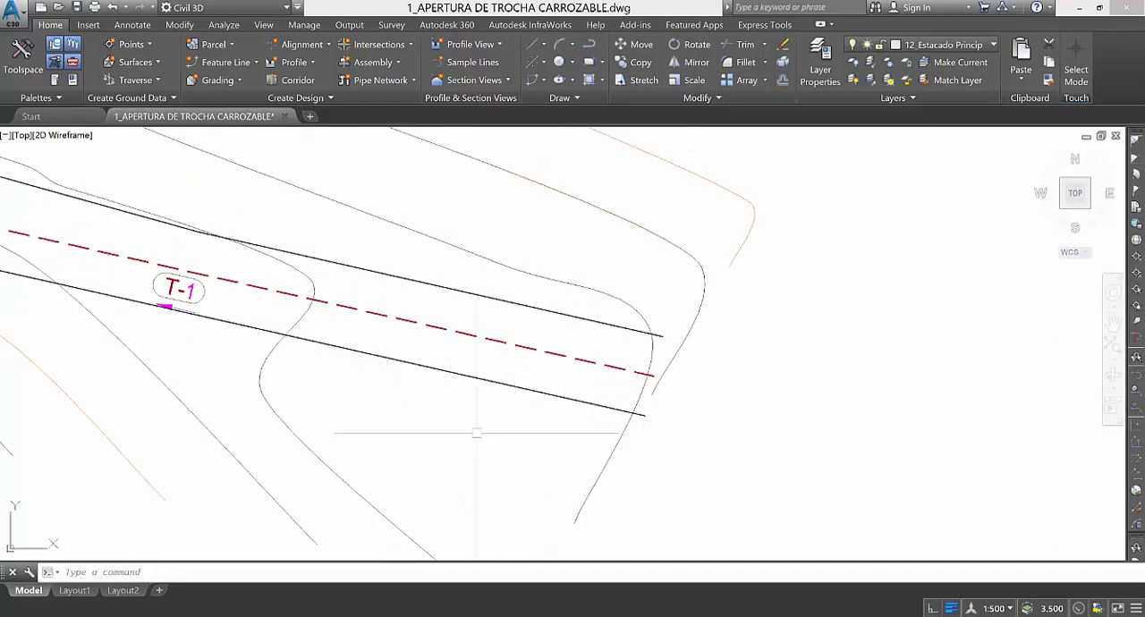
scroll(453, 439, "down", 2)
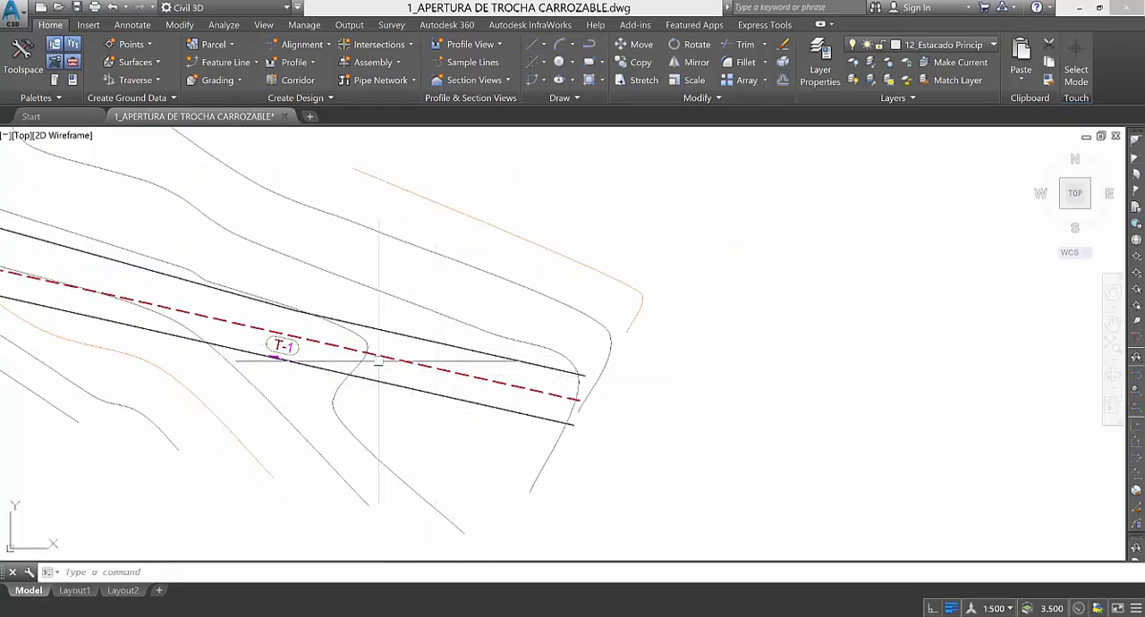
scroll(541, 393, "down", 2)
scroll(542, 393, "down", 3)
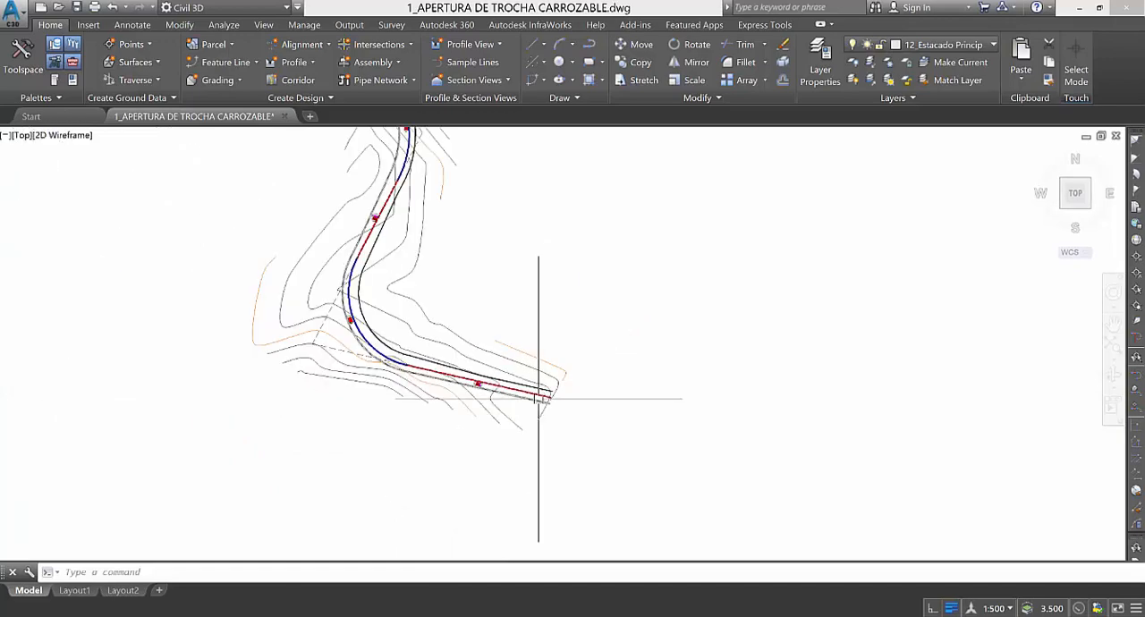
scroll(412, 269, "down", 1)
scroll(359, 261, "up", 3)
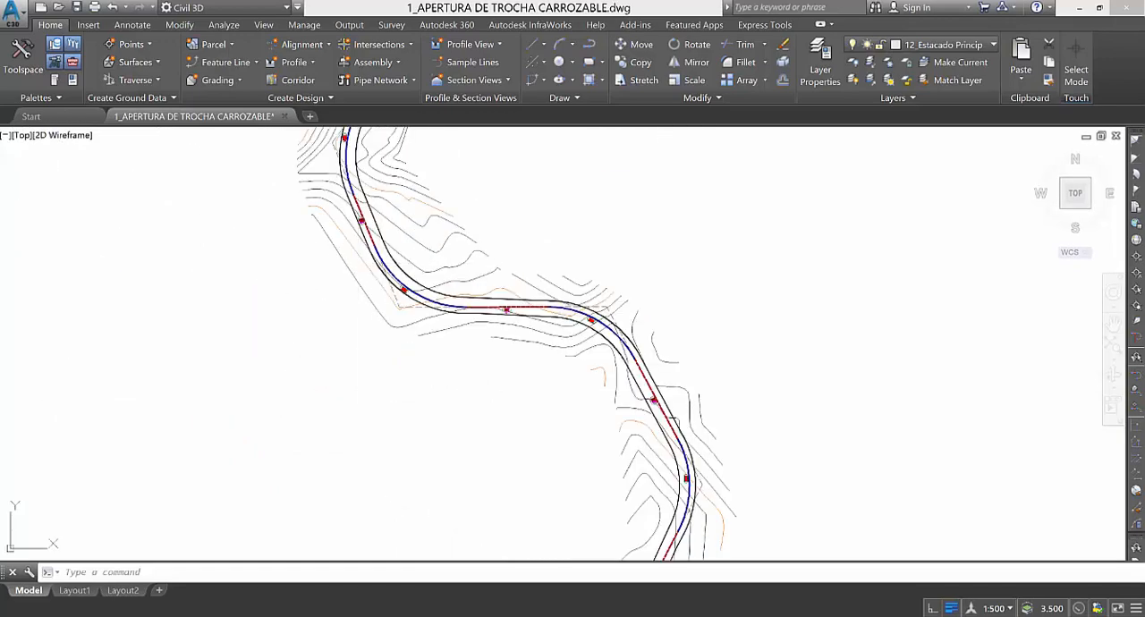
scroll(321, 234, "down", 3)
scroll(399, 315, "up", 2)
scroll(484, 447, "up", 4)
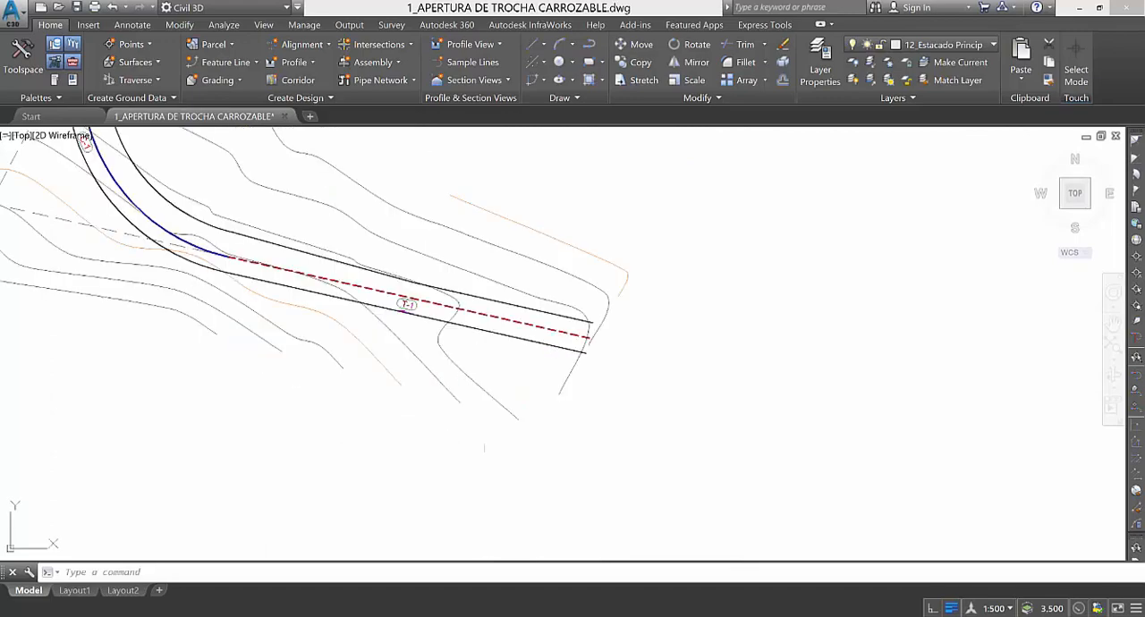
Import the label set 1_Set Eti-Alineamiento into the centerline's alignment labels and apply it.
scroll(494, 327, "up", 2)
left_click(487, 306)
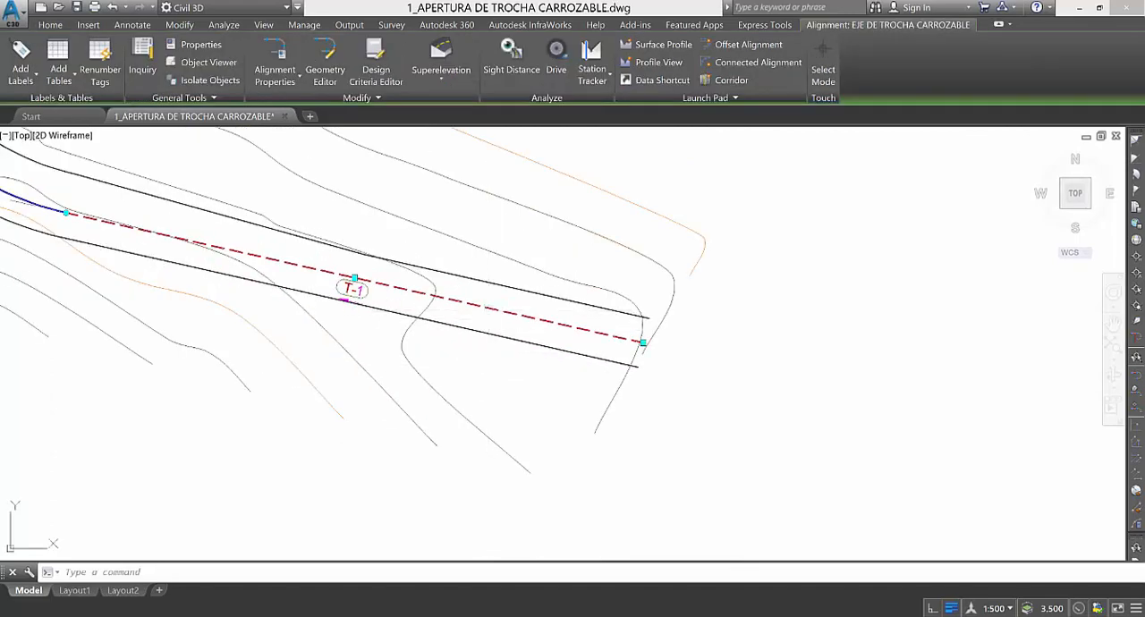
right_click(487, 307)
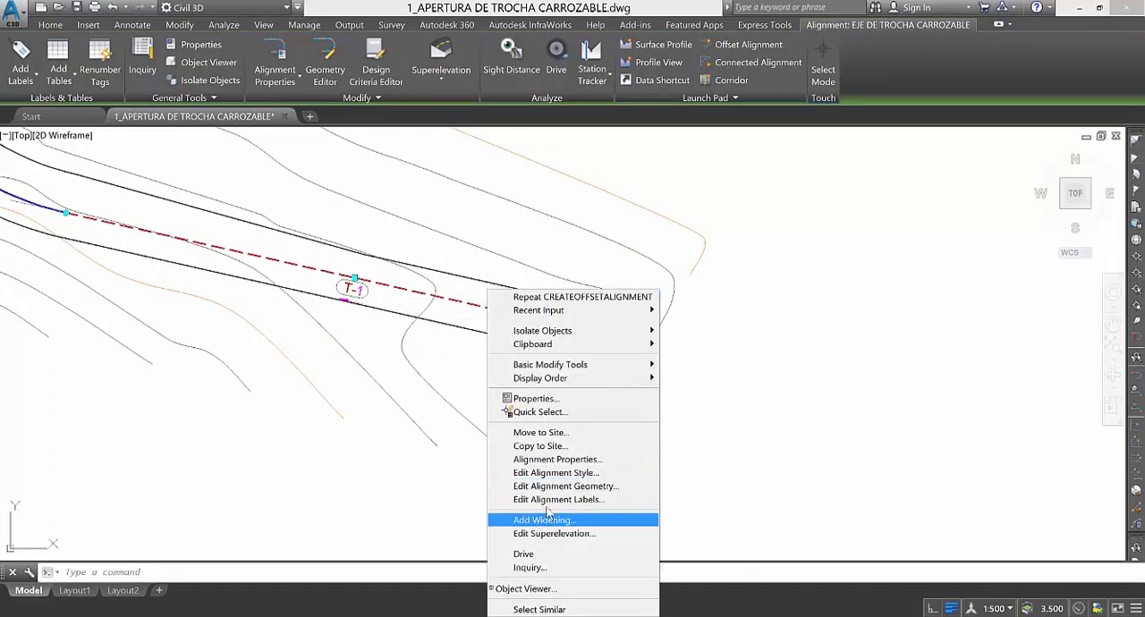
left_click(542, 506)
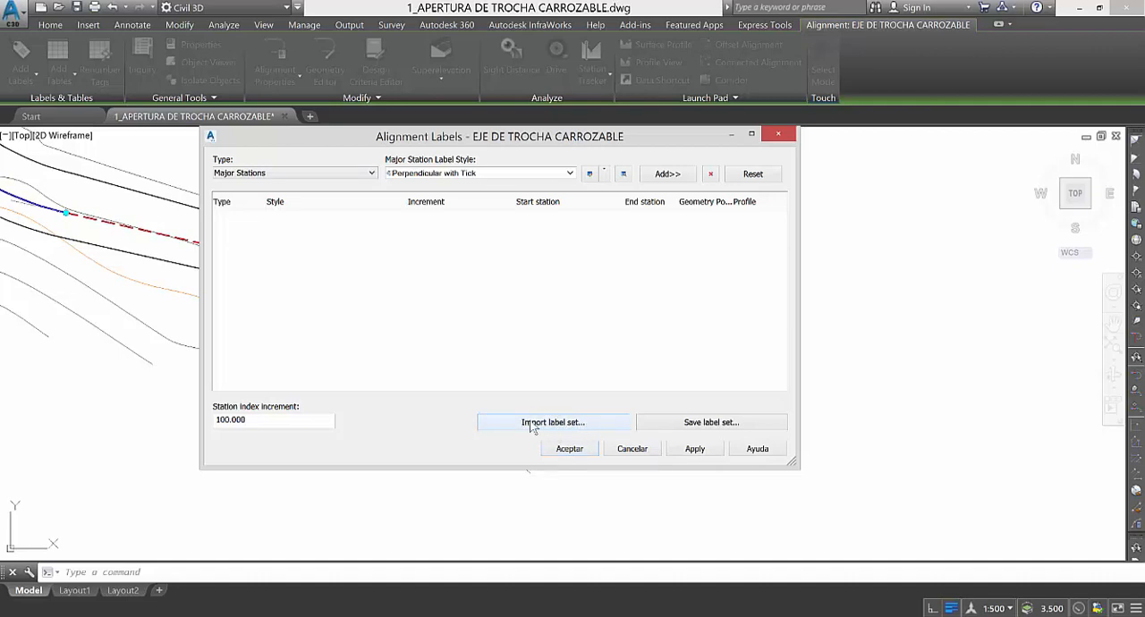
left_click(587, 432)
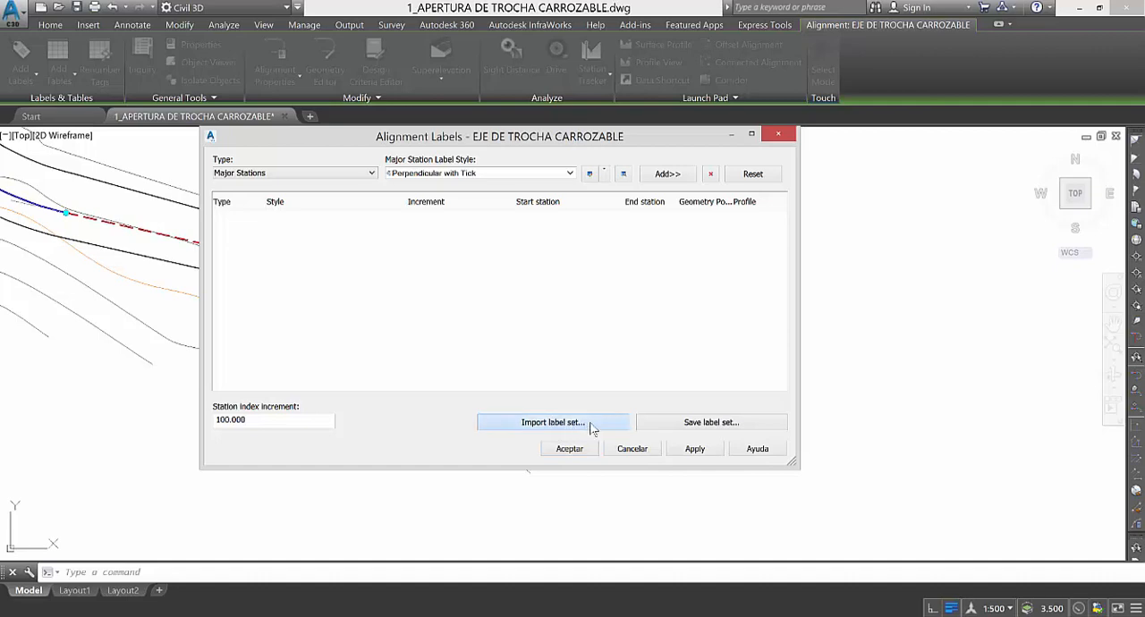
left_click(564, 259)
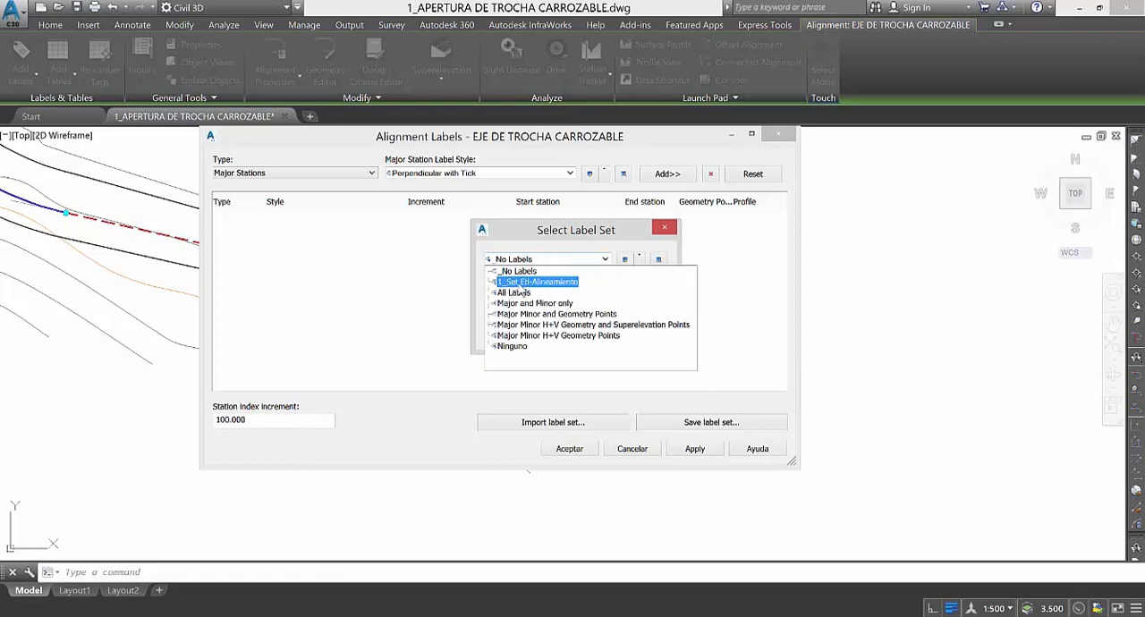
left_click(542, 283)
left_click(514, 333)
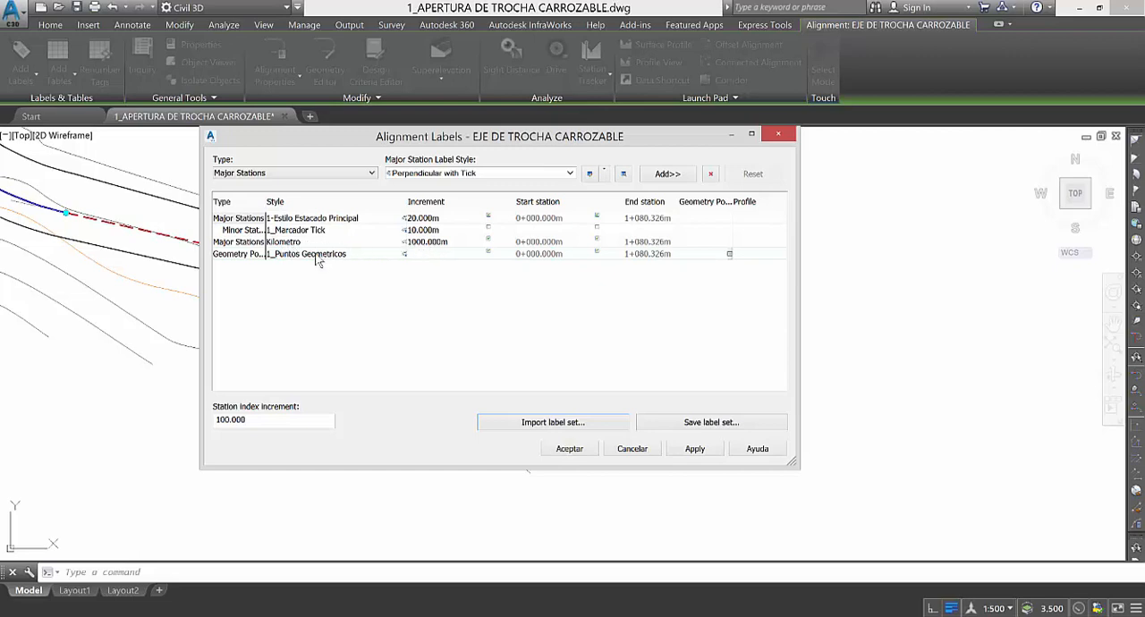
left_click(593, 452)
Examine the station labels, beginning-point label and kilometre marker at the start of the alignment.
scroll(348, 460, "down", 3)
scroll(493, 417, "up", 5)
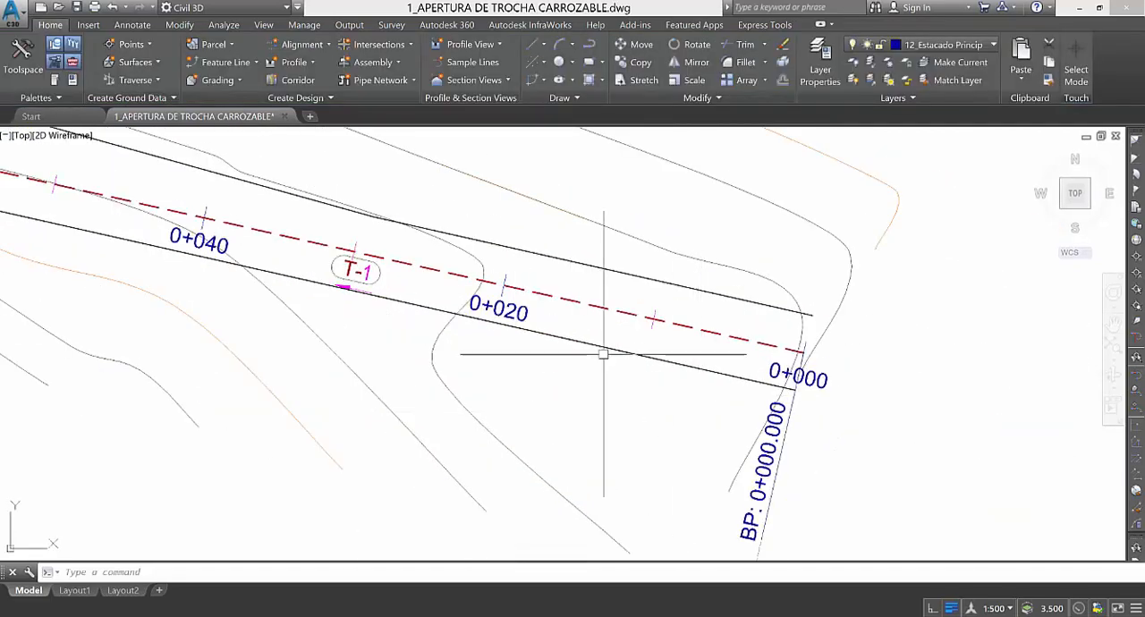
scroll(603, 354, "down", 3)
scroll(544, 335, "up", 2)
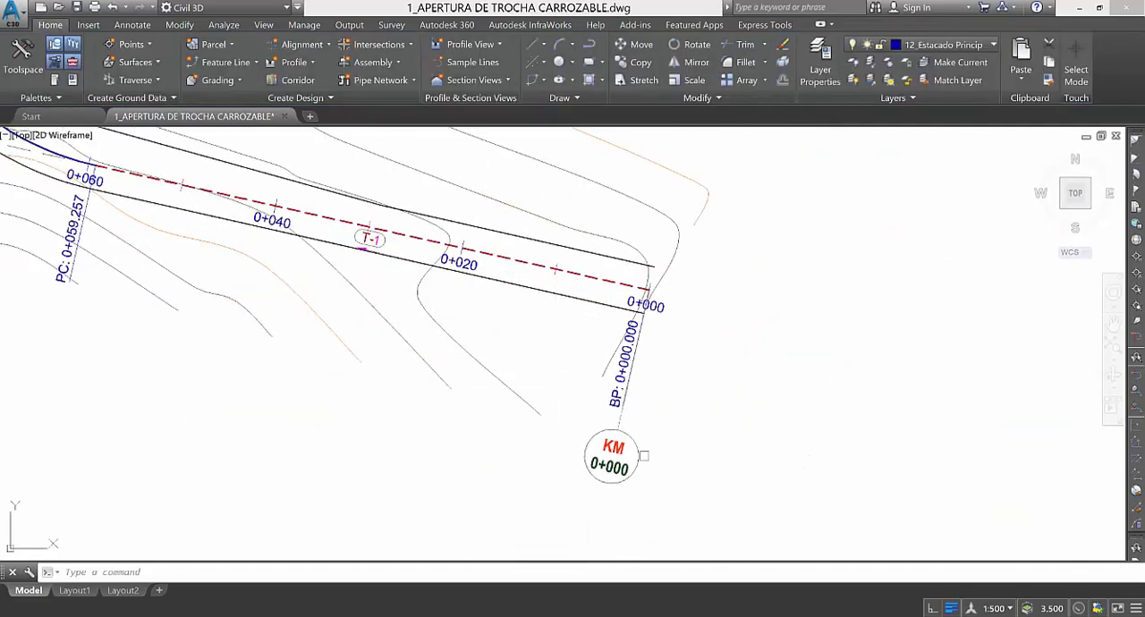
scroll(608, 442, "up", 5)
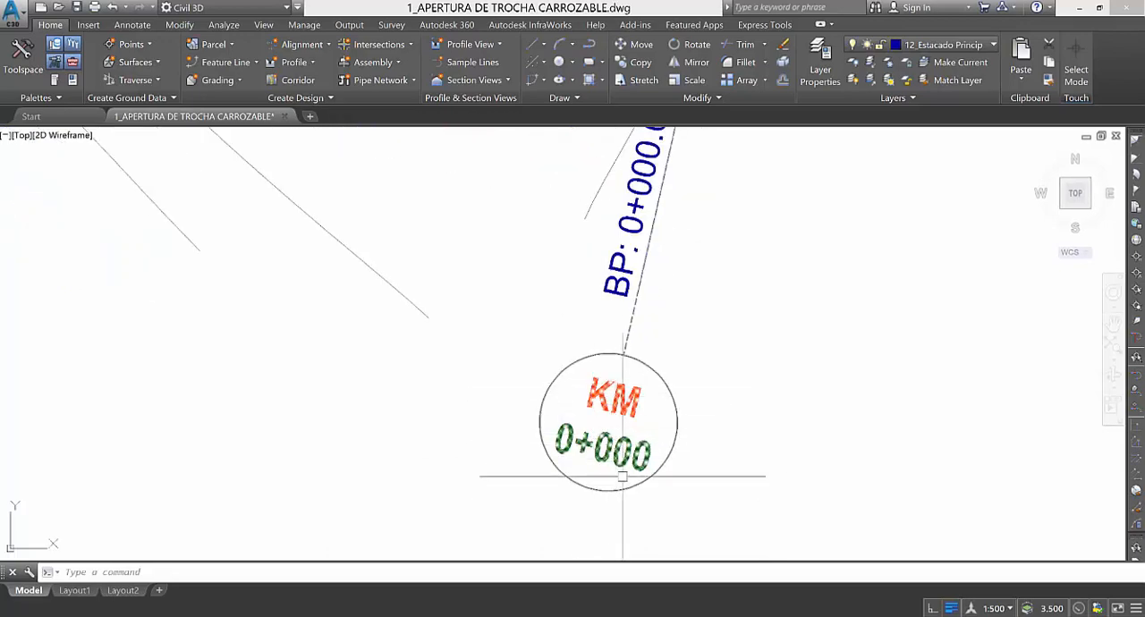
scroll(651, 501, "down", 5)
scroll(653, 505, "down", 2)
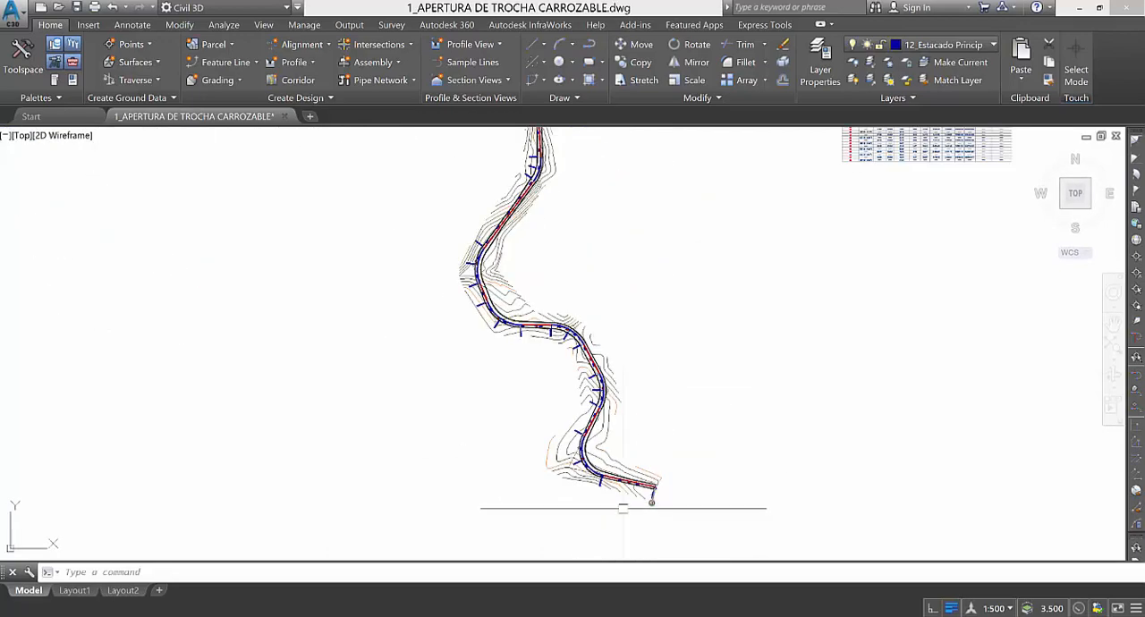
scroll(622, 508, "up", 8)
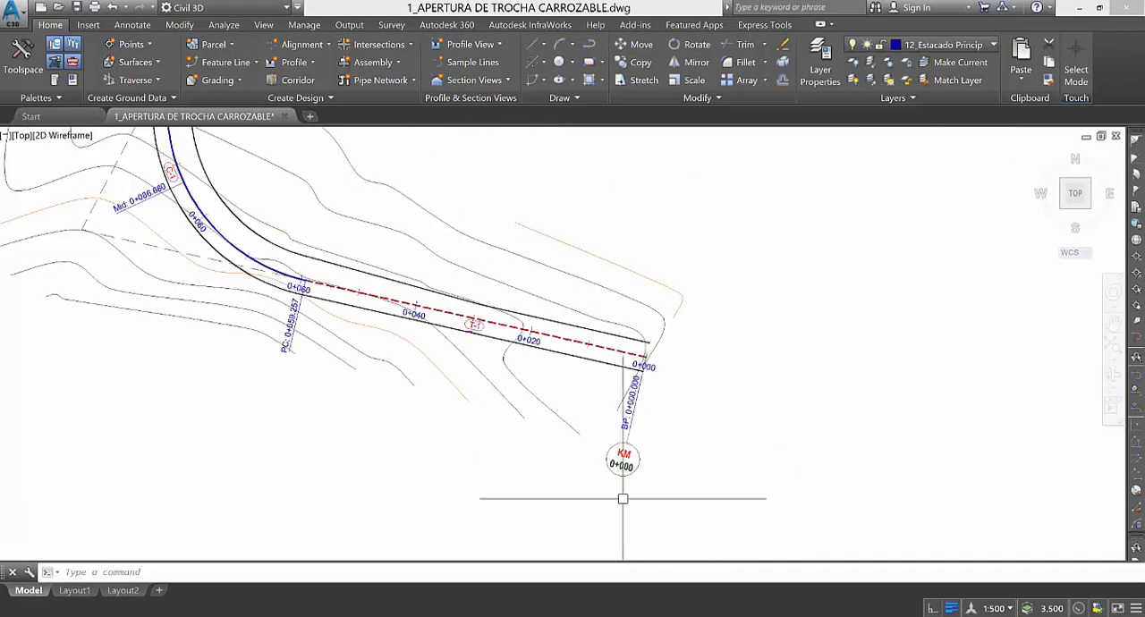
scroll(622, 499, "down", 7)
scroll(619, 502, "up", 12)
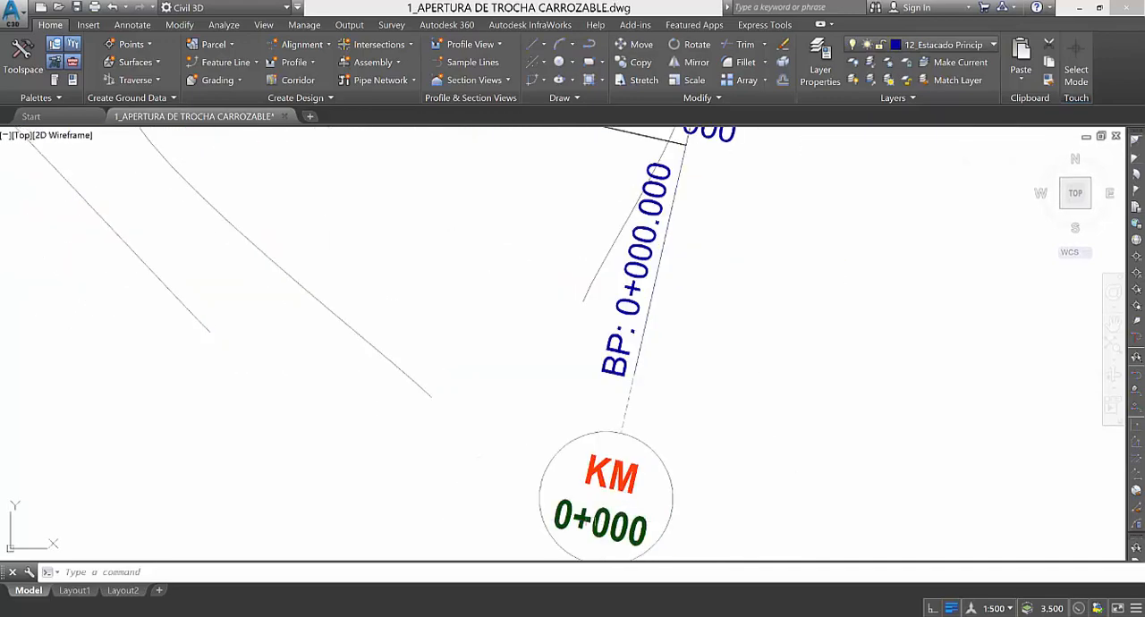
Examine the kilometre marker at station 1+000 and the end-point labels at the far end of the road.
scroll(609, 501, "down", 10)
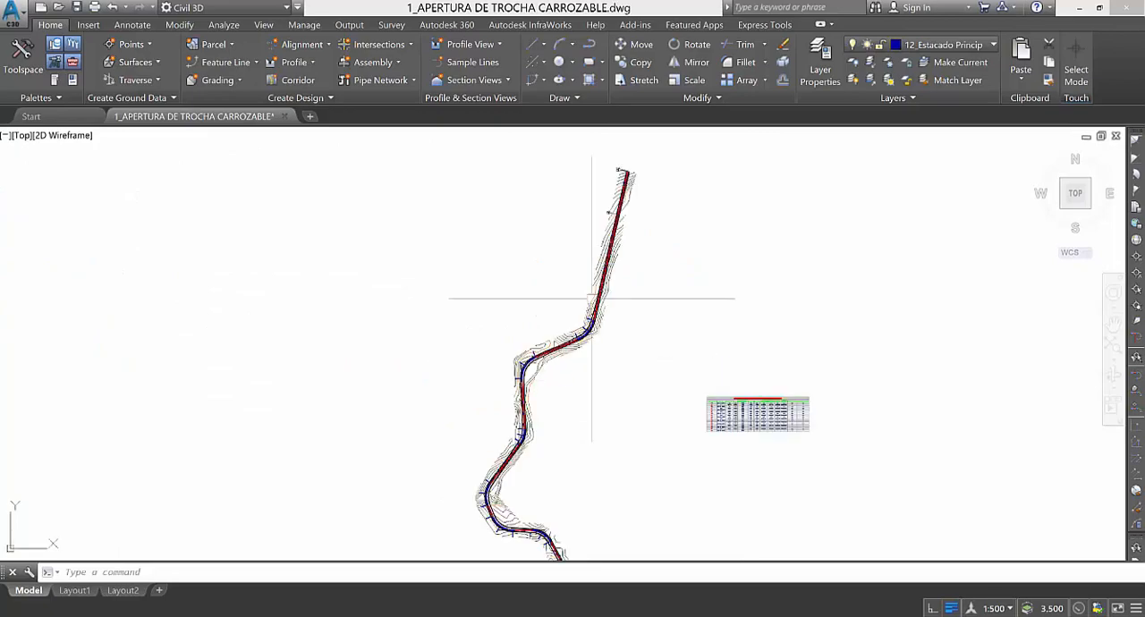
scroll(591, 297, "up", 4)
scroll(578, 364, "down", 2)
scroll(594, 217, "up", 6)
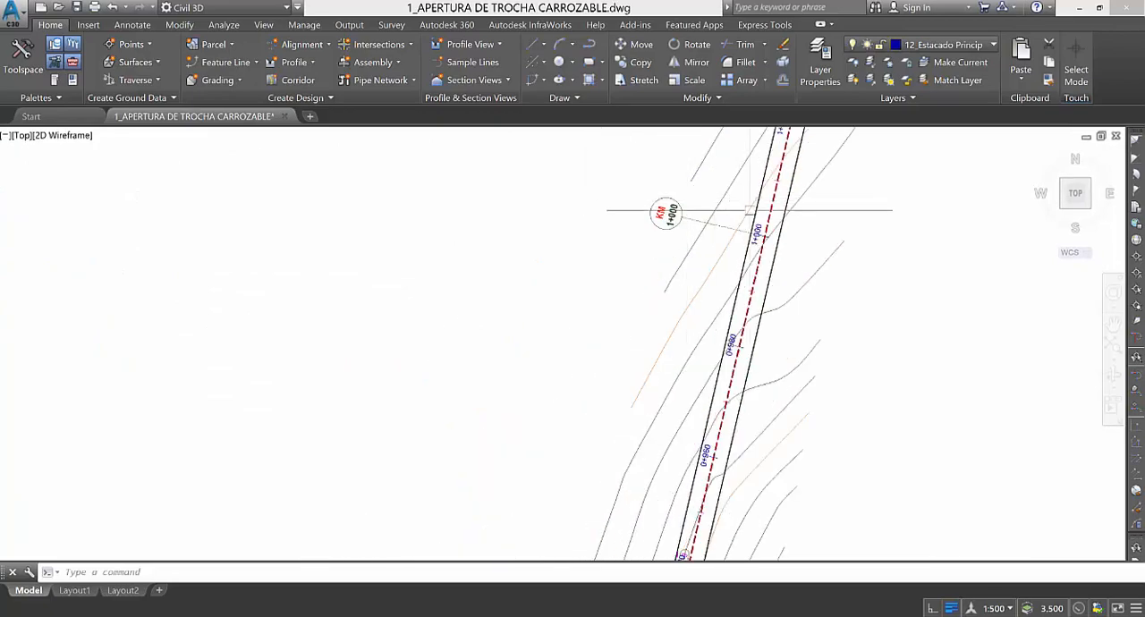
scroll(752, 214, "up", 5)
scroll(689, 331, "down", 2)
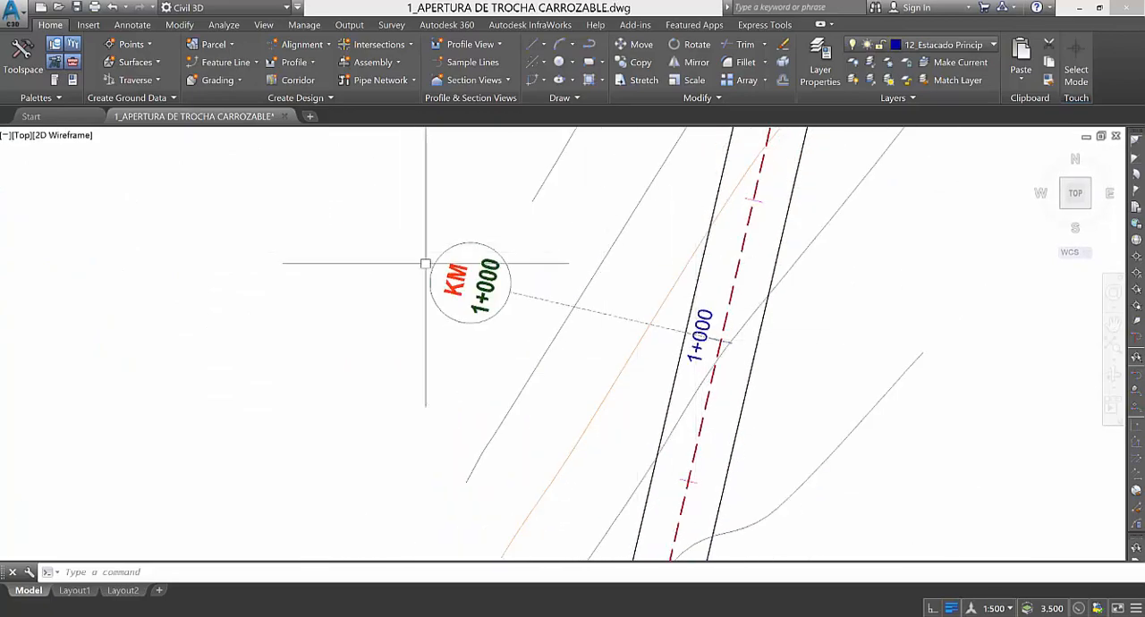
scroll(433, 273, "up", 4)
scroll(467, 369, "down", 4)
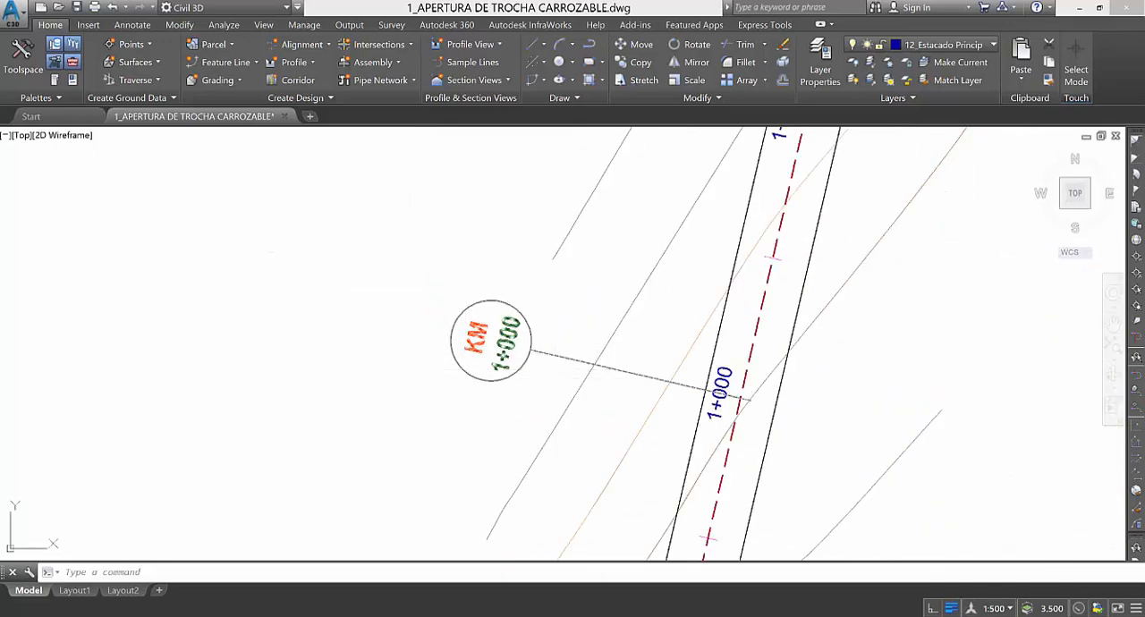
scroll(465, 402, "down", 5)
scroll(485, 247, "up", 4)
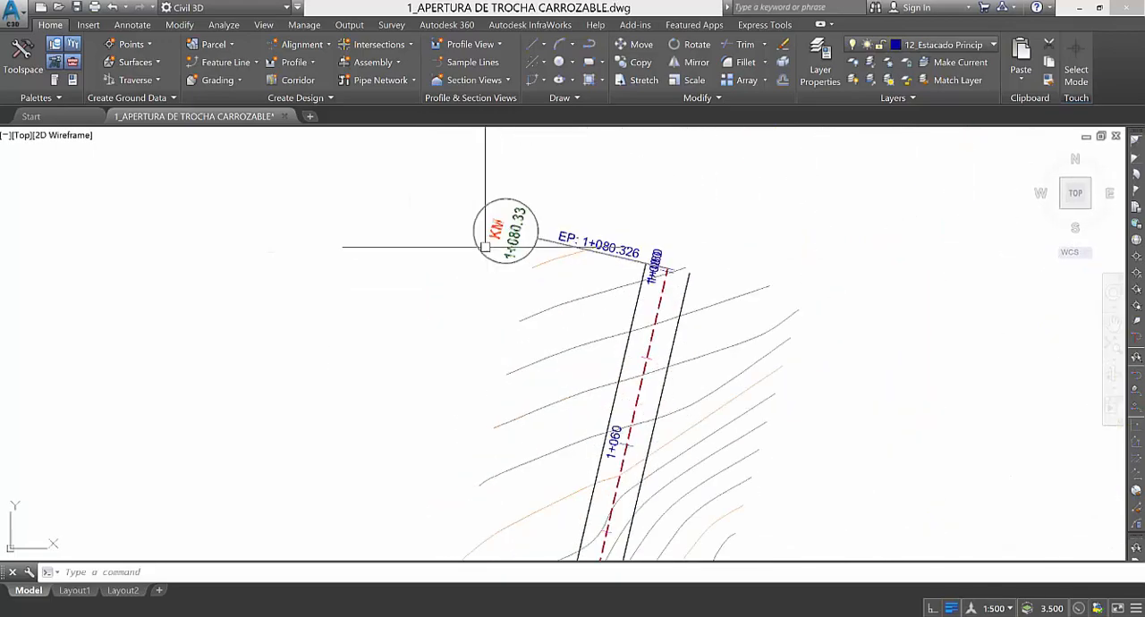
scroll(485, 247, "up", 2)
scroll(504, 205, "down", 8)
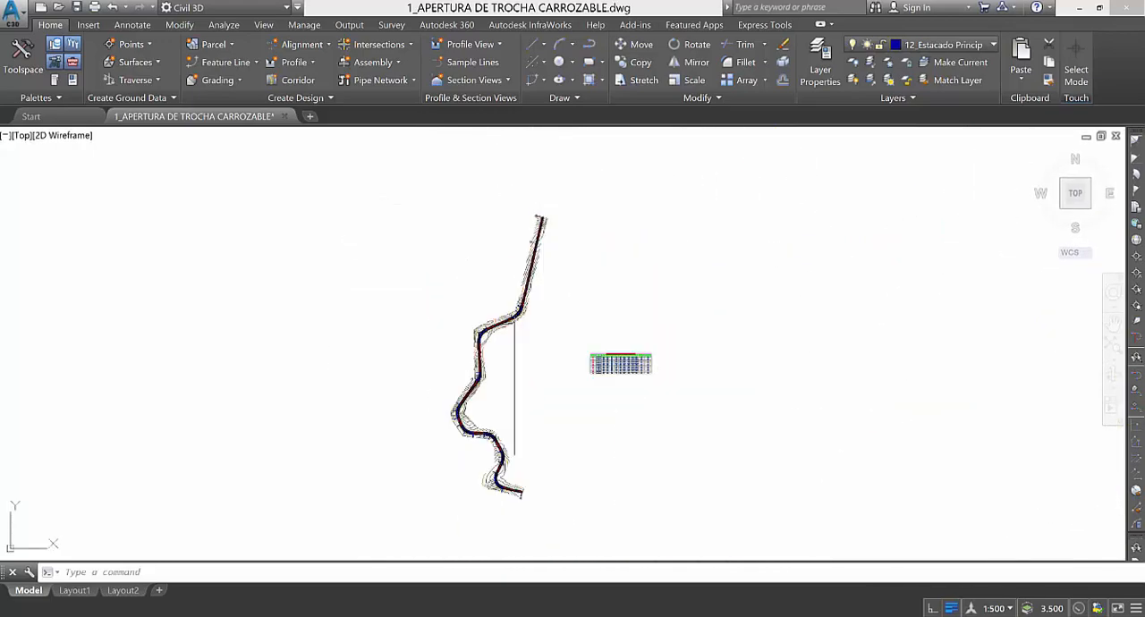
Check the station labels and intermediate ticks along tangent T-1 up to the start of curve C-1.
scroll(514, 488, "up", 10)
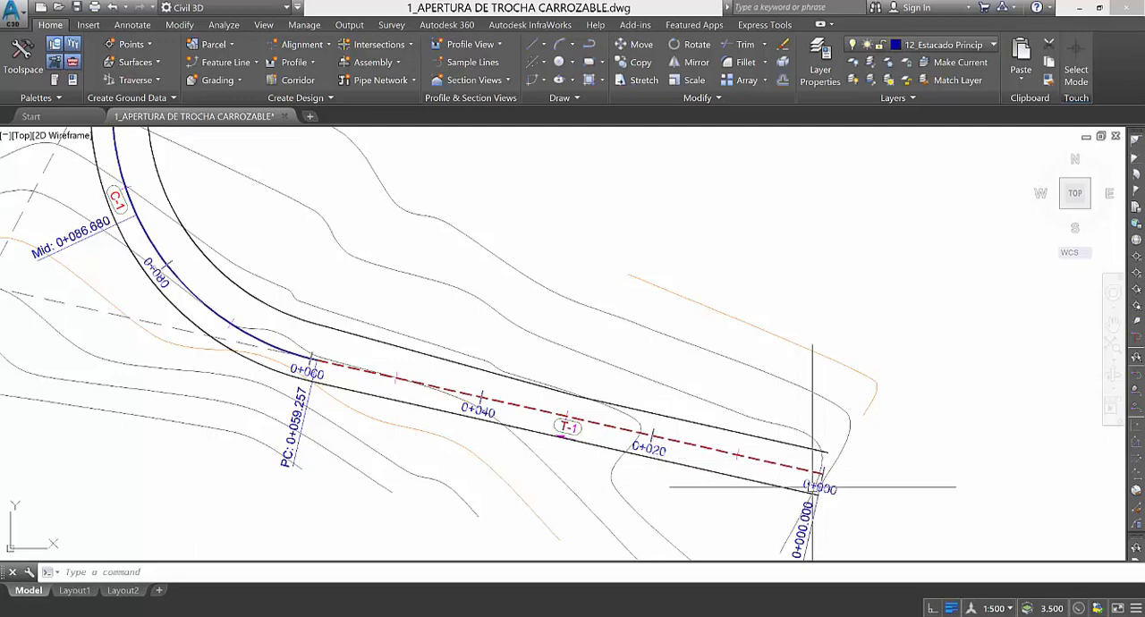
scroll(488, 418, "up", 2)
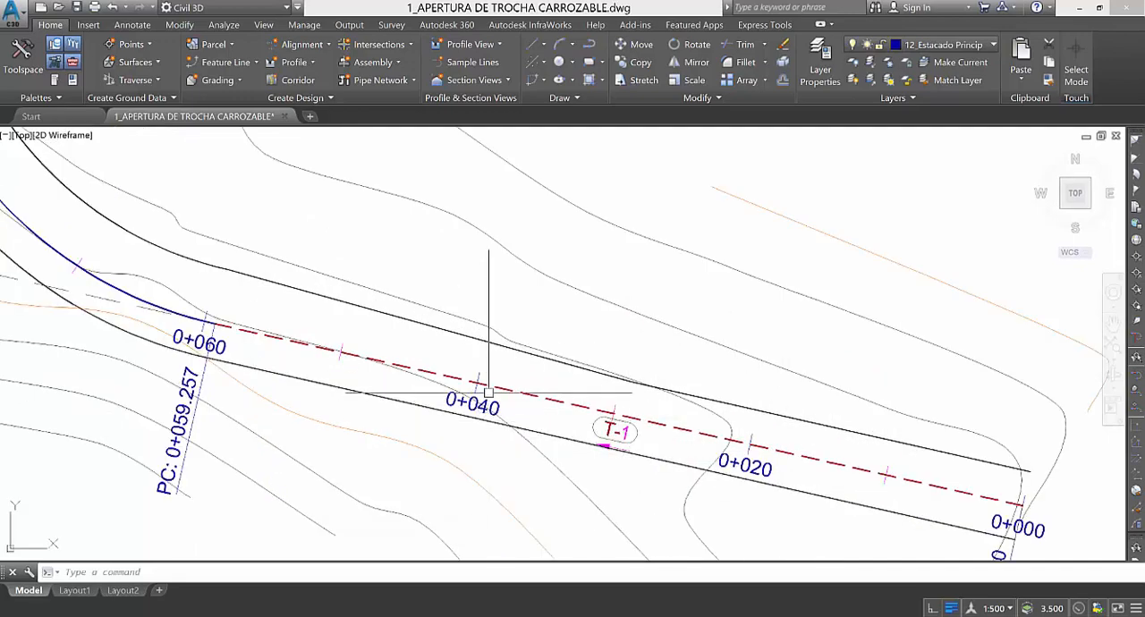
scroll(635, 473, "down", 4)
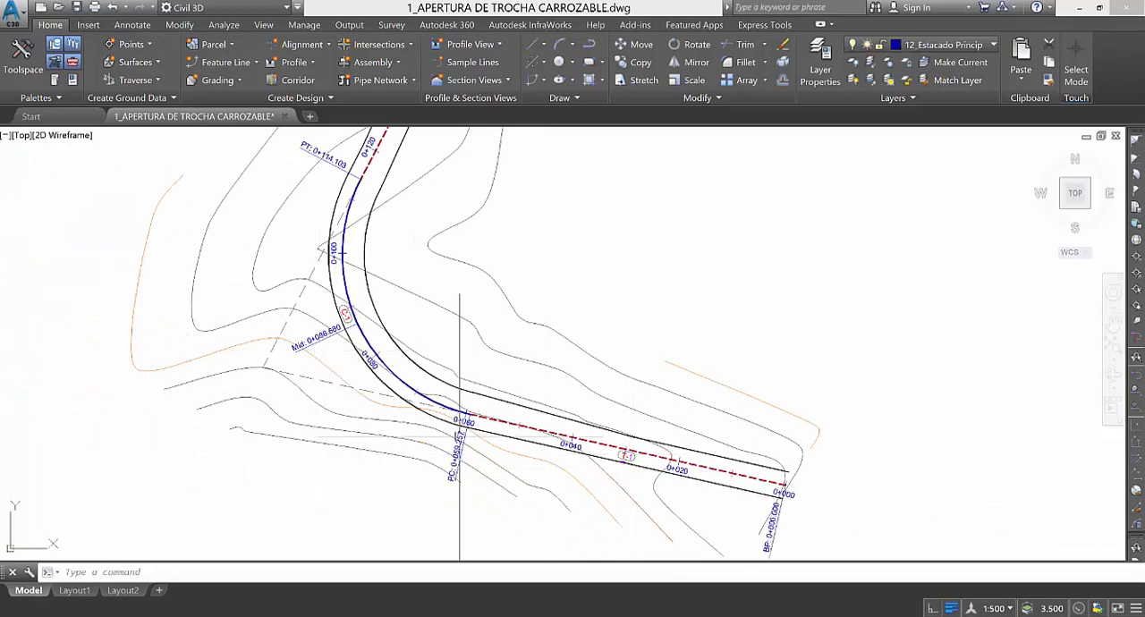
scroll(454, 465, "up", 2)
scroll(448, 523, "up", 2)
scroll(449, 523, "down", 2)
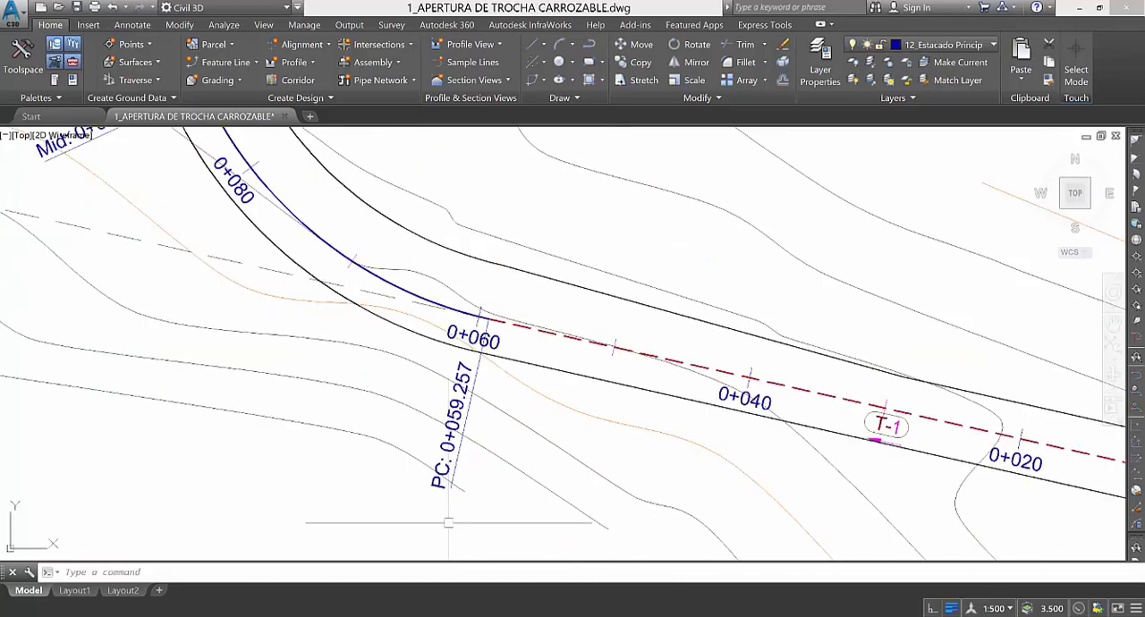
scroll(452, 470, "down", 4)
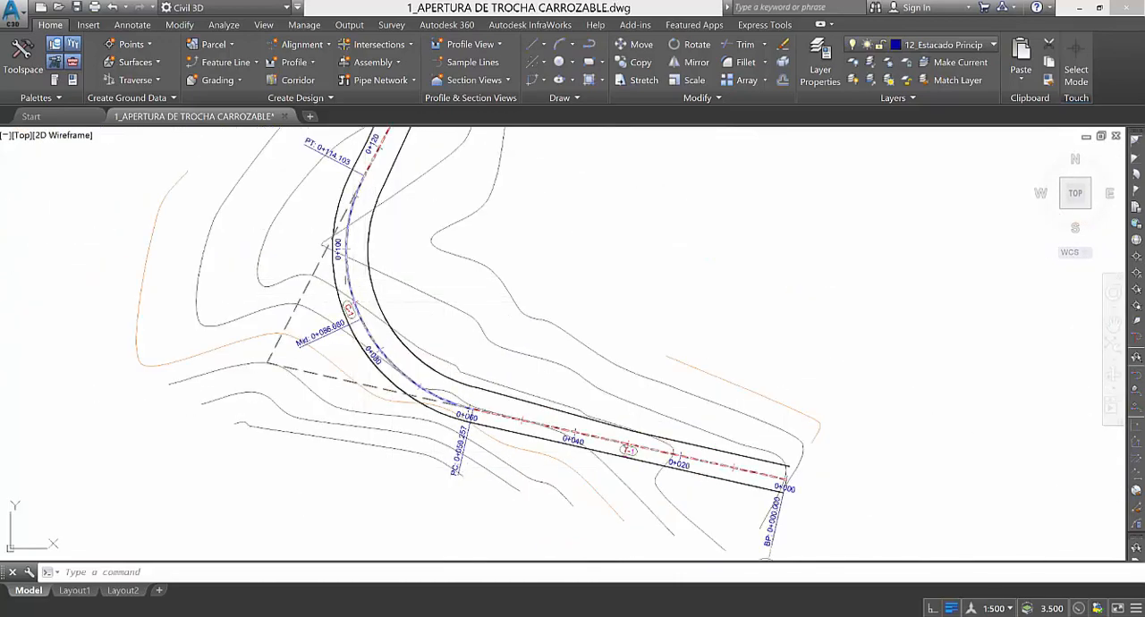
Select the centerline and examine the PC, Mid and PT geometry point labels of curve C-1.
left_click(356, 320)
scroll(444, 466, "up", 6)
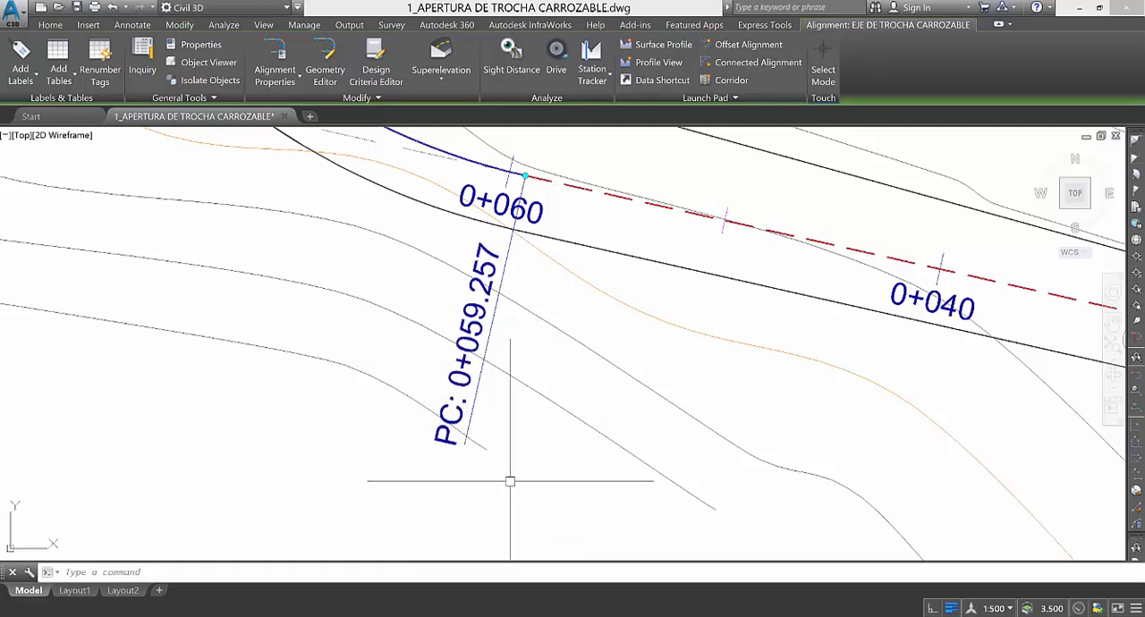
scroll(511, 478, "down", 2)
scroll(447, 445, "up", 2)
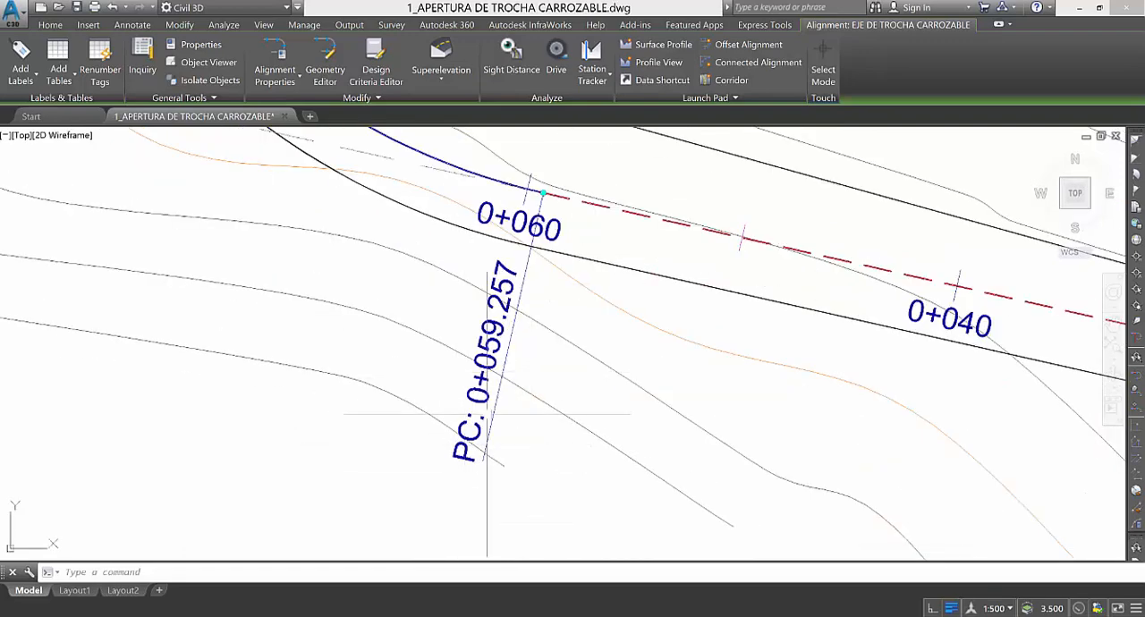
scroll(508, 479, "down", 5)
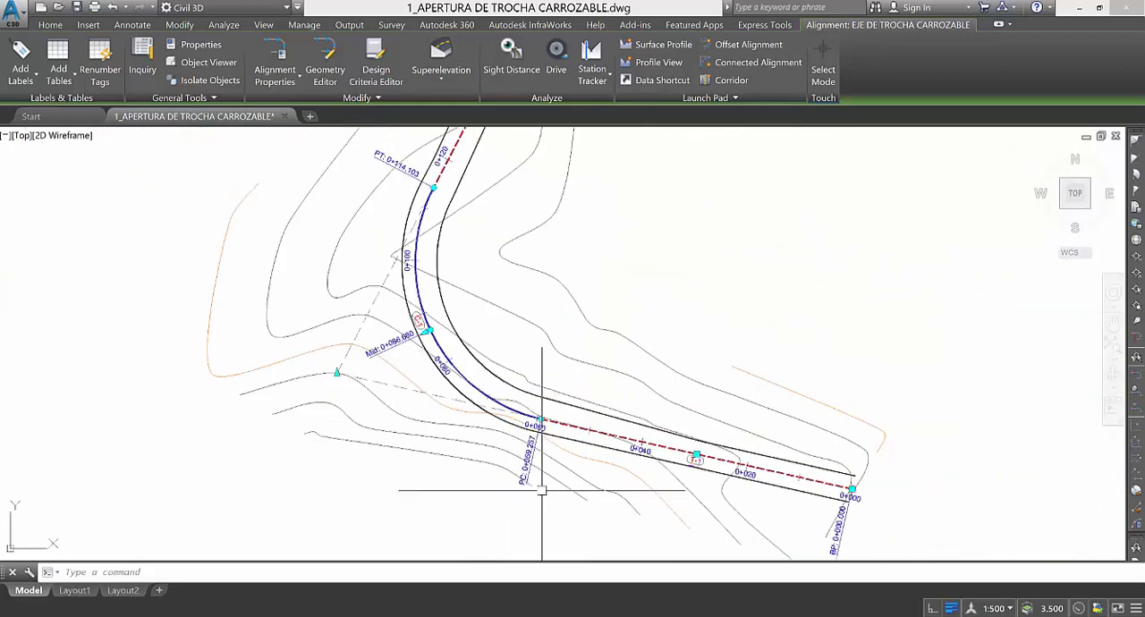
scroll(437, 376, "up", 5)
scroll(366, 340, "up", 3)
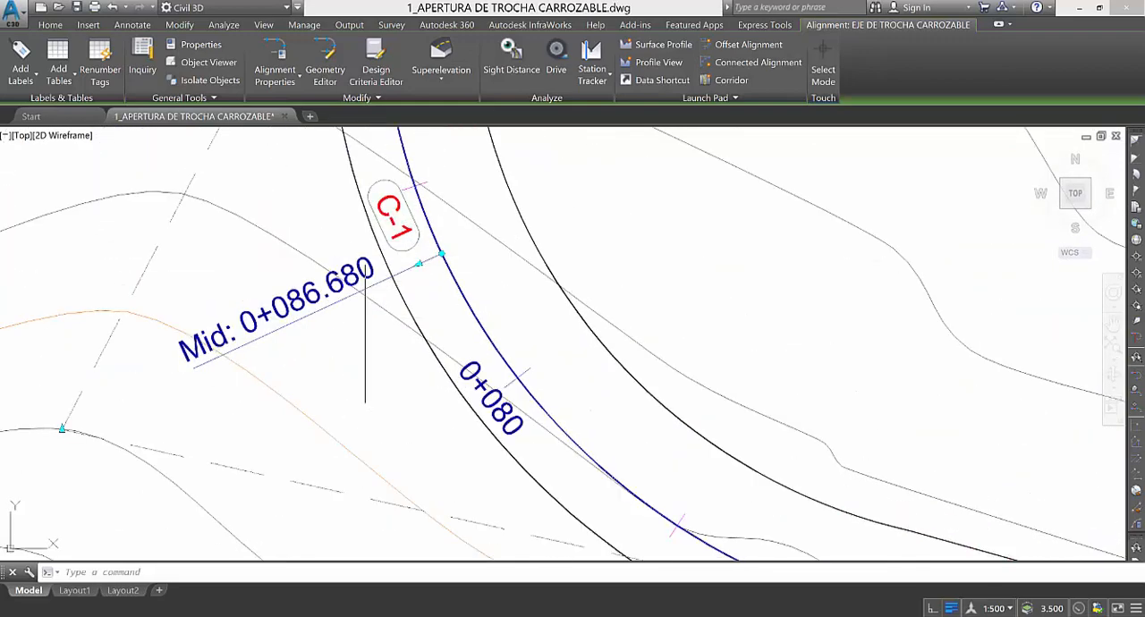
scroll(432, 451, "down", 6)
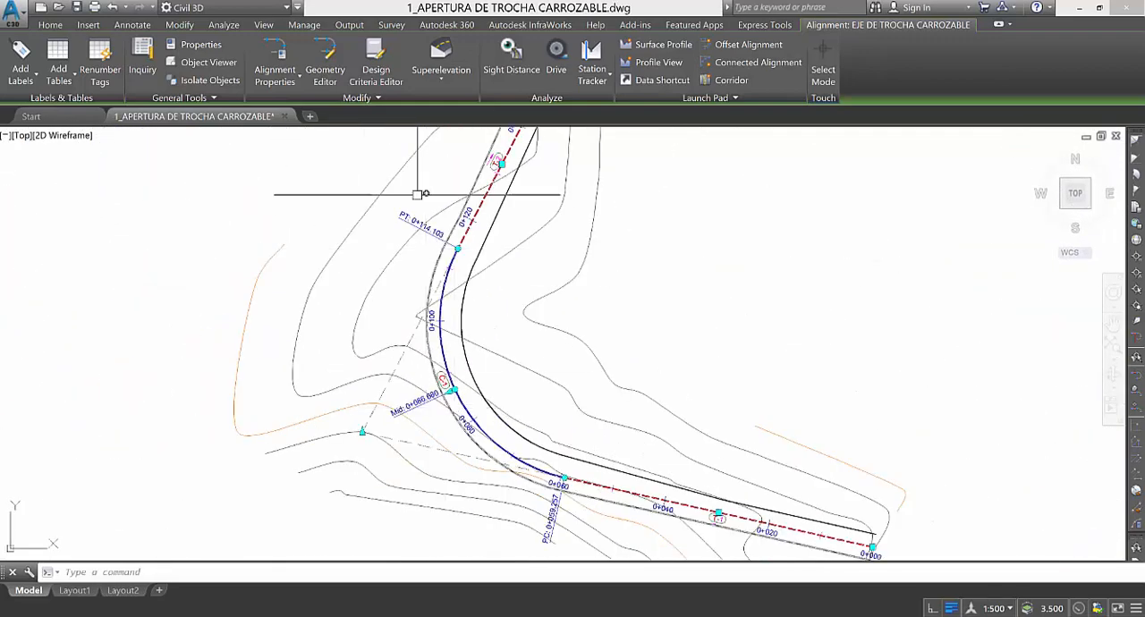
scroll(439, 270, "up", 5)
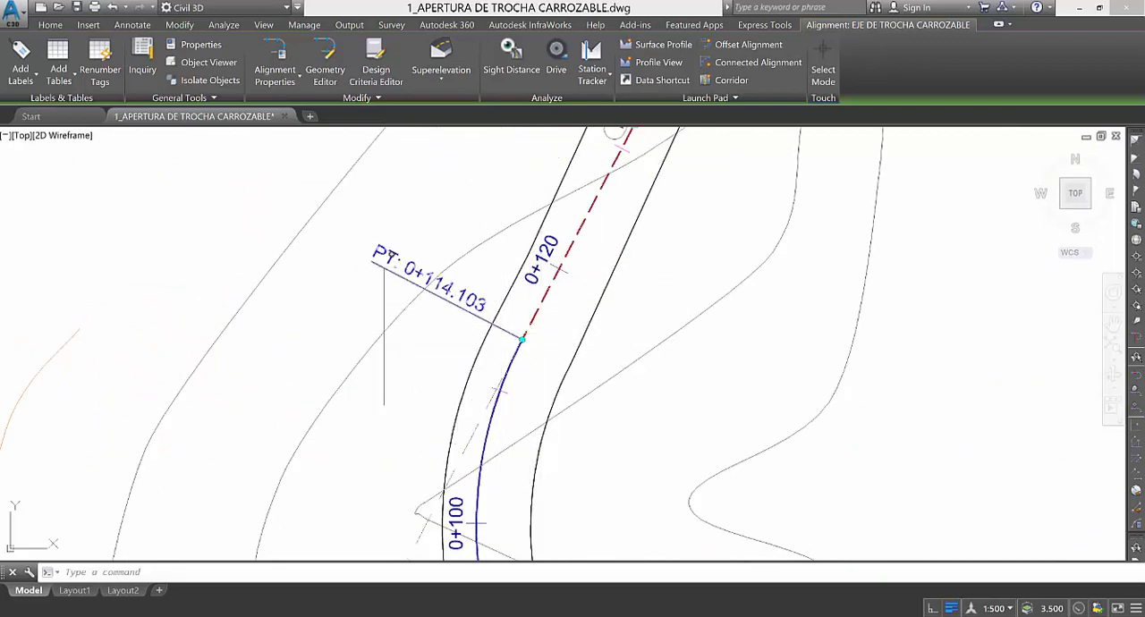
scroll(448, 396, "down", 4)
scroll(494, 401, "down", 4)
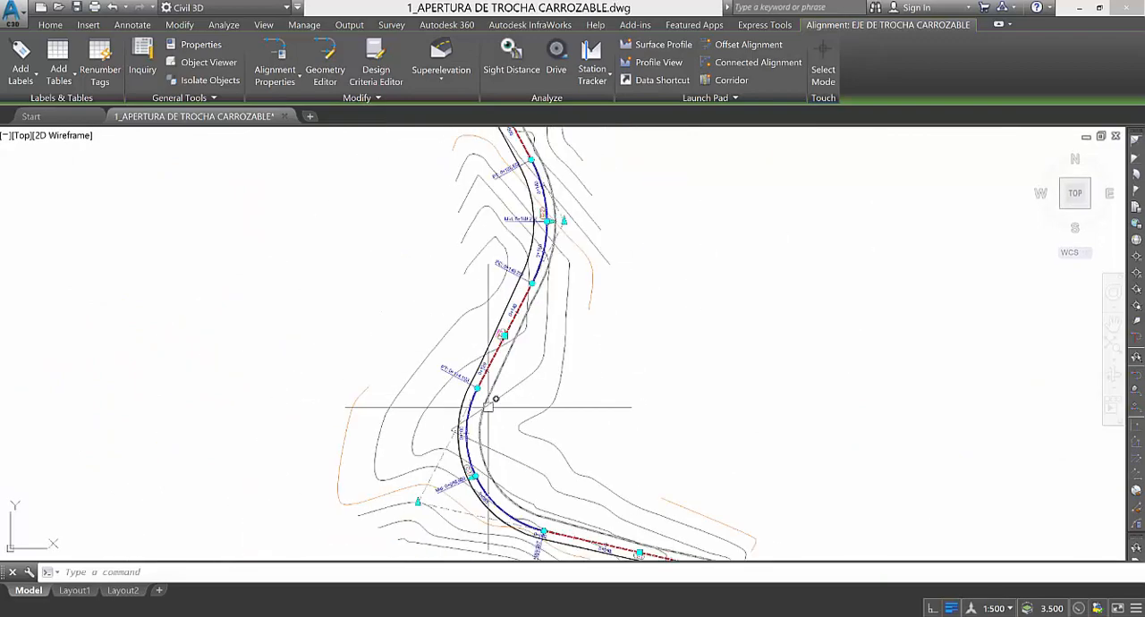
Examine the PC, Mid and PT geometry point labels of curve C-2 and clear the centerline selection.
scroll(469, 295, "up", 5)
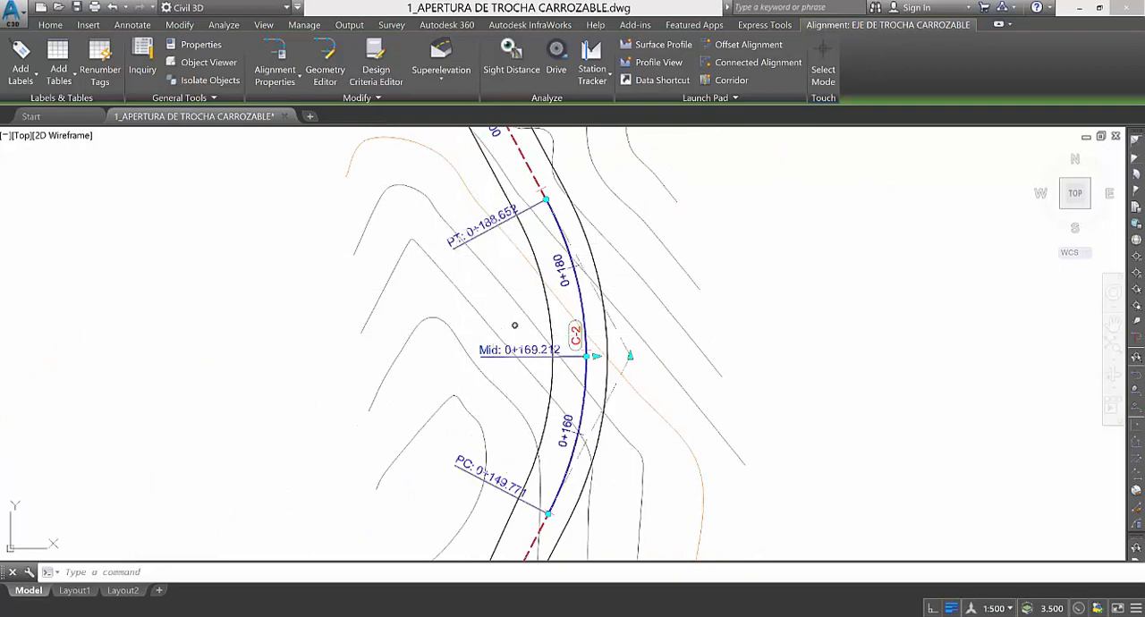
scroll(528, 393, "down", 6)
scroll(457, 279, "up", 4)
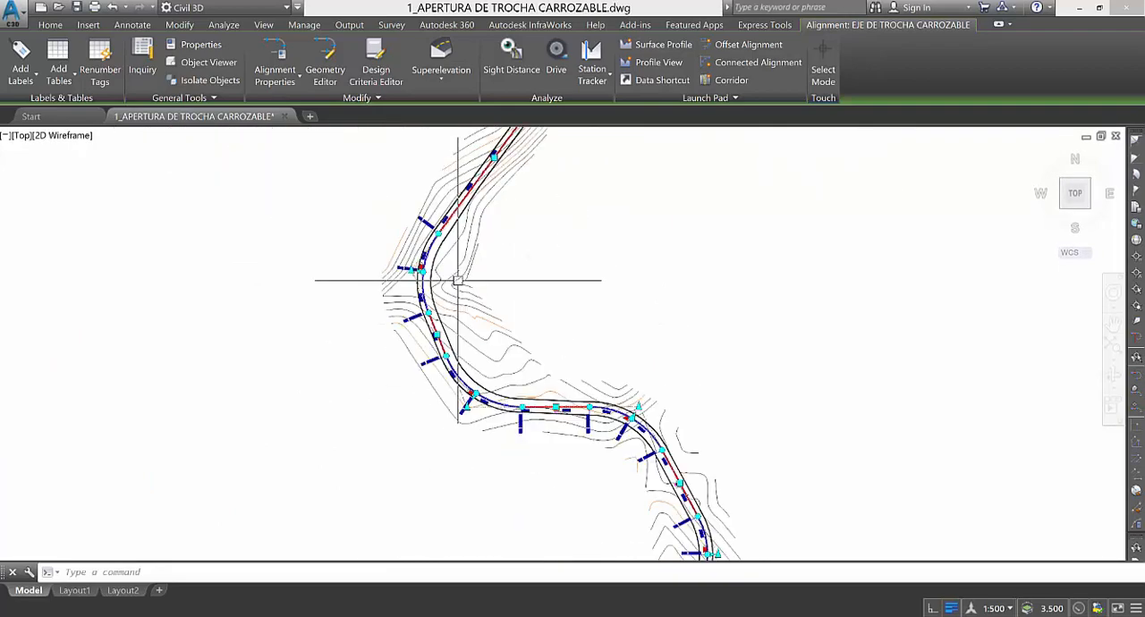
scroll(358, 278, "down", 5)
key("Escape")
scroll(312, 343, "up", 8)
scroll(366, 380, "down", 2)
scroll(340, 358, "down", 4)
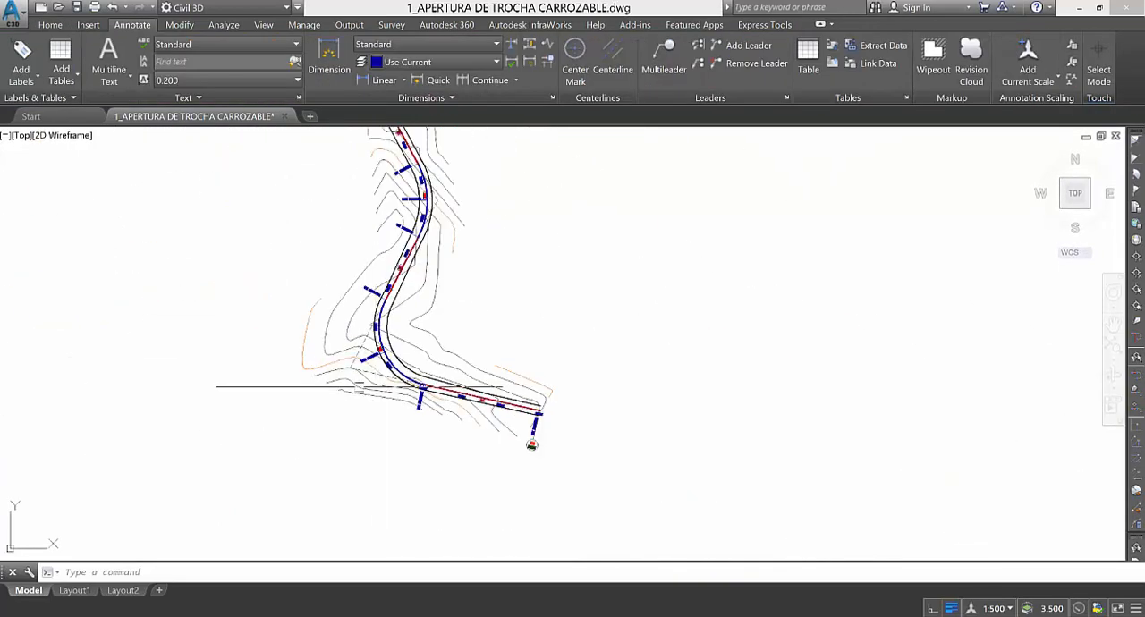
scroll(518, 230, "up", 9)
scroll(518, 230, "down", 9)
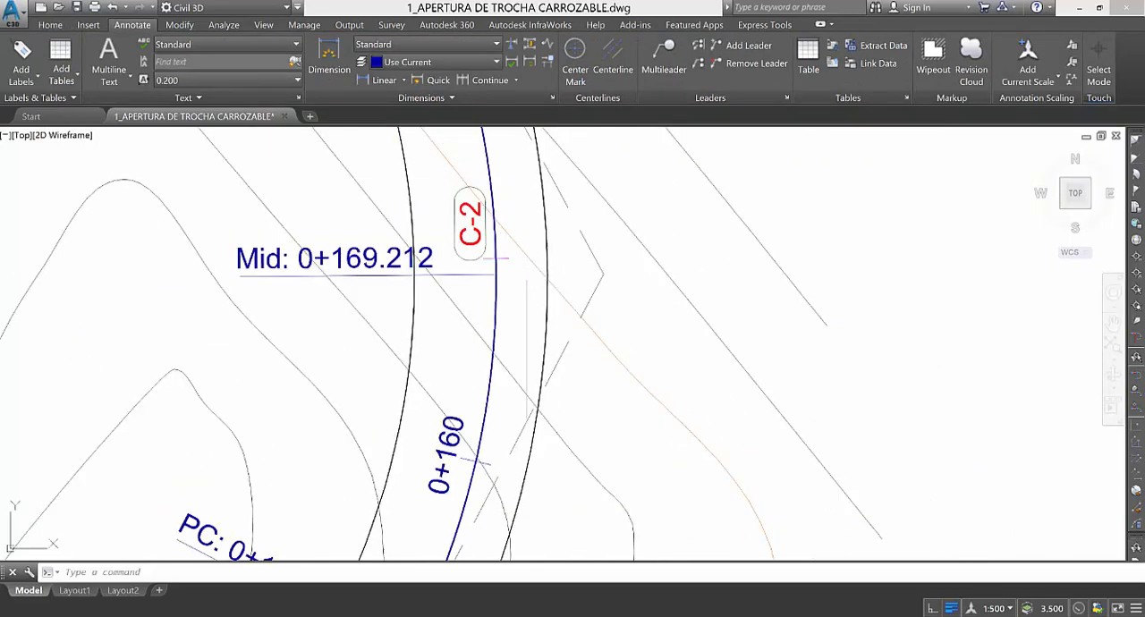
scroll(489, 457, "up", 8)
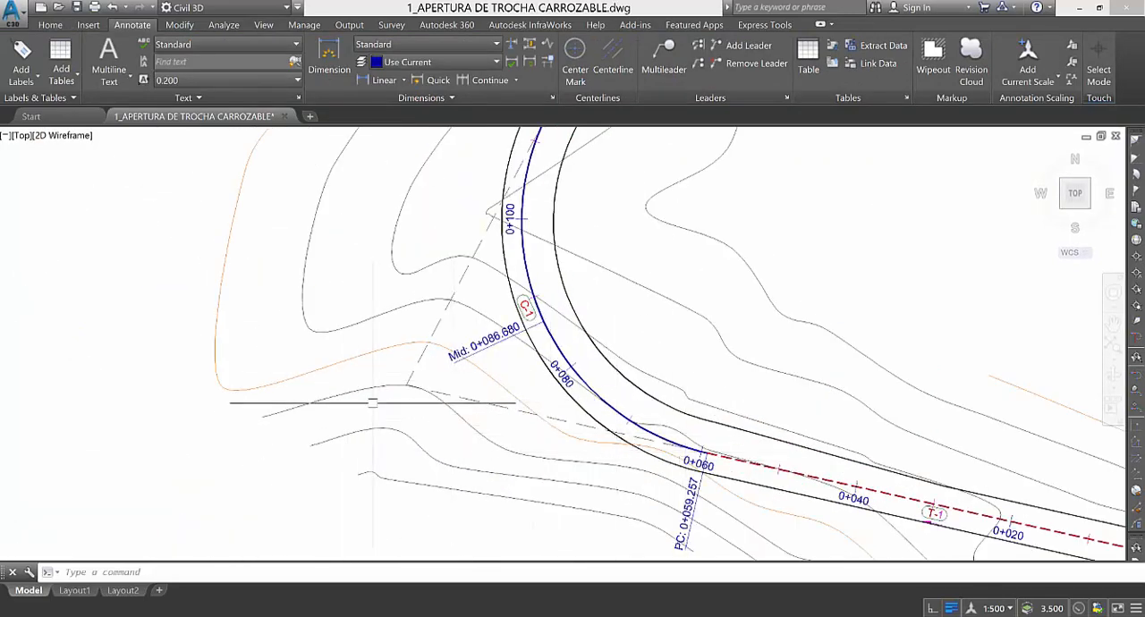
Set up new labels for the Alignment feature with the Multiple Point of Intersection label type.
scroll(378, 401, "up", 2)
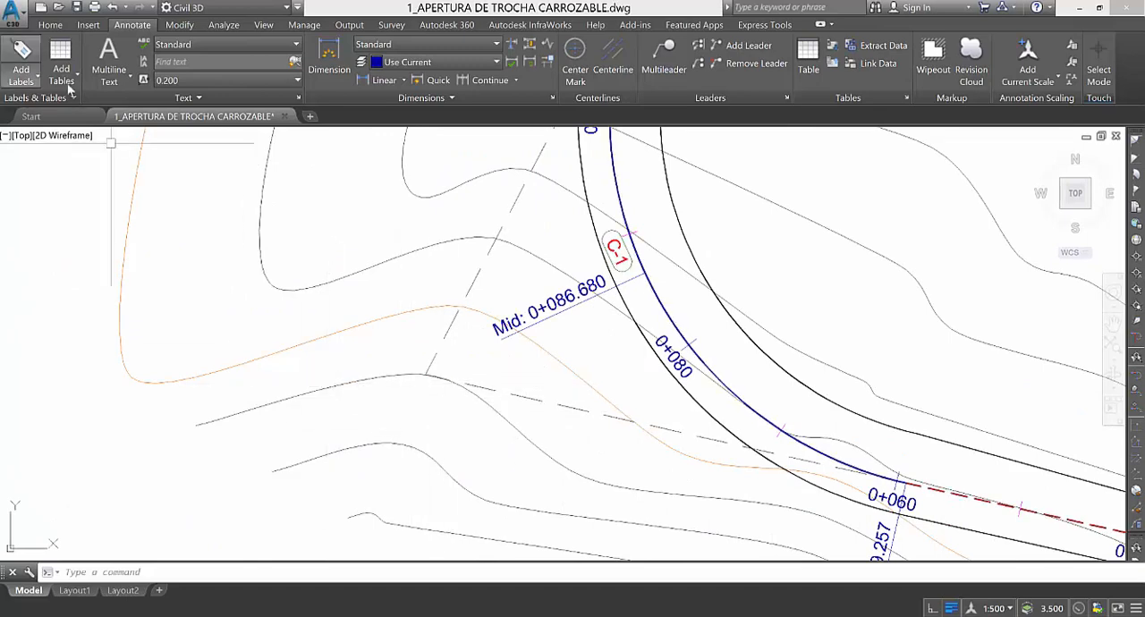
left_click(23, 64)
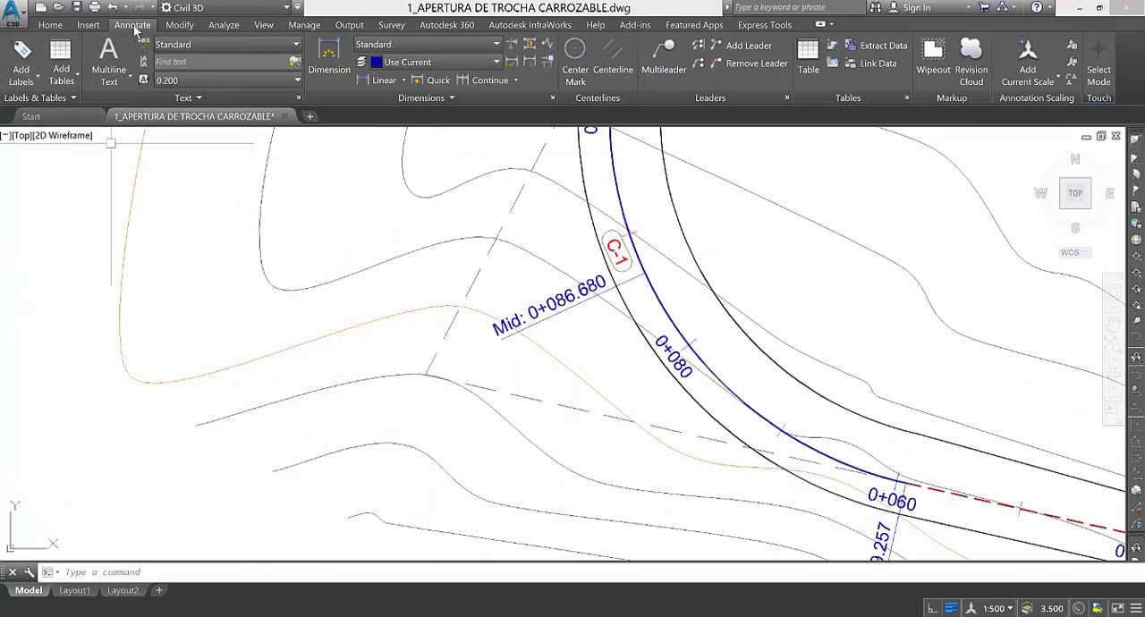
left_click(22, 64)
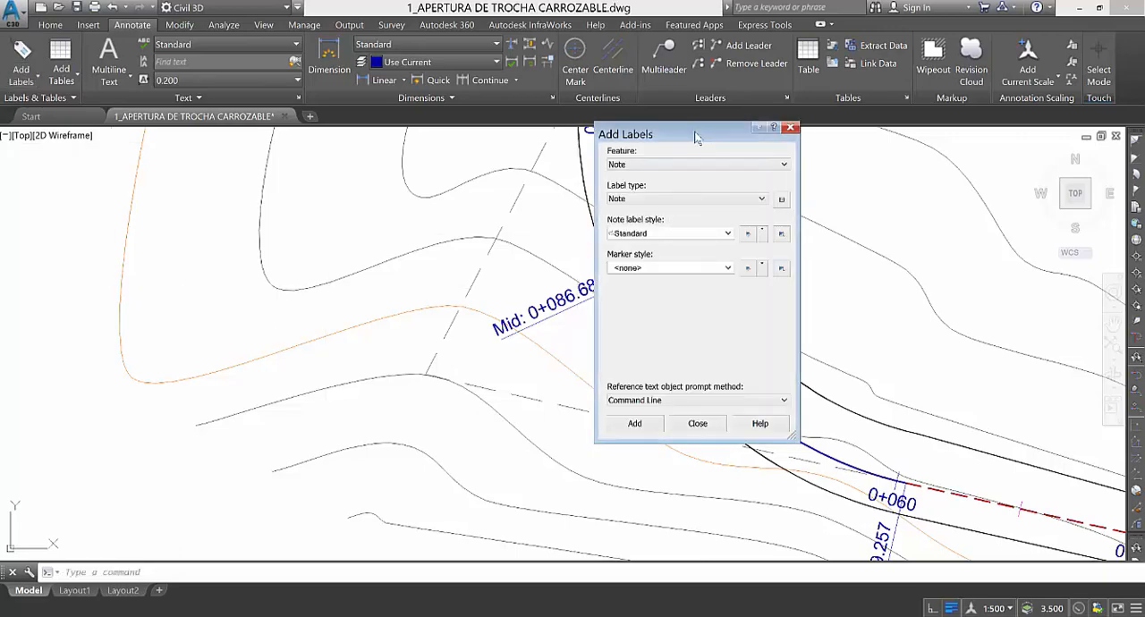
left_click_drag(764, 136, 164, 157)
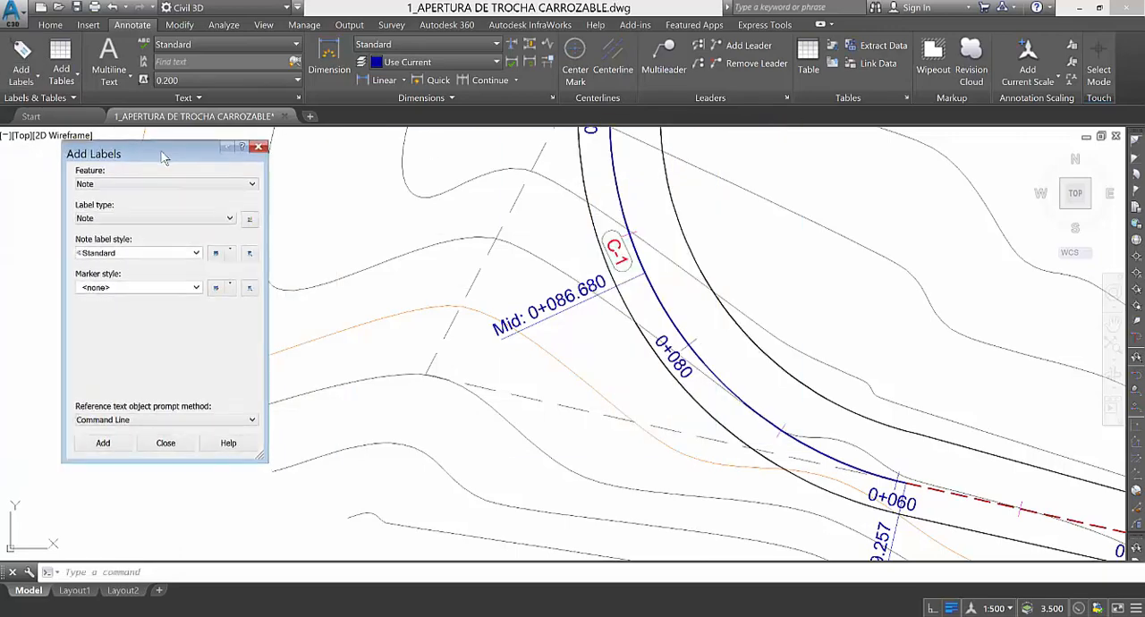
left_click(124, 185)
left_click(112, 221)
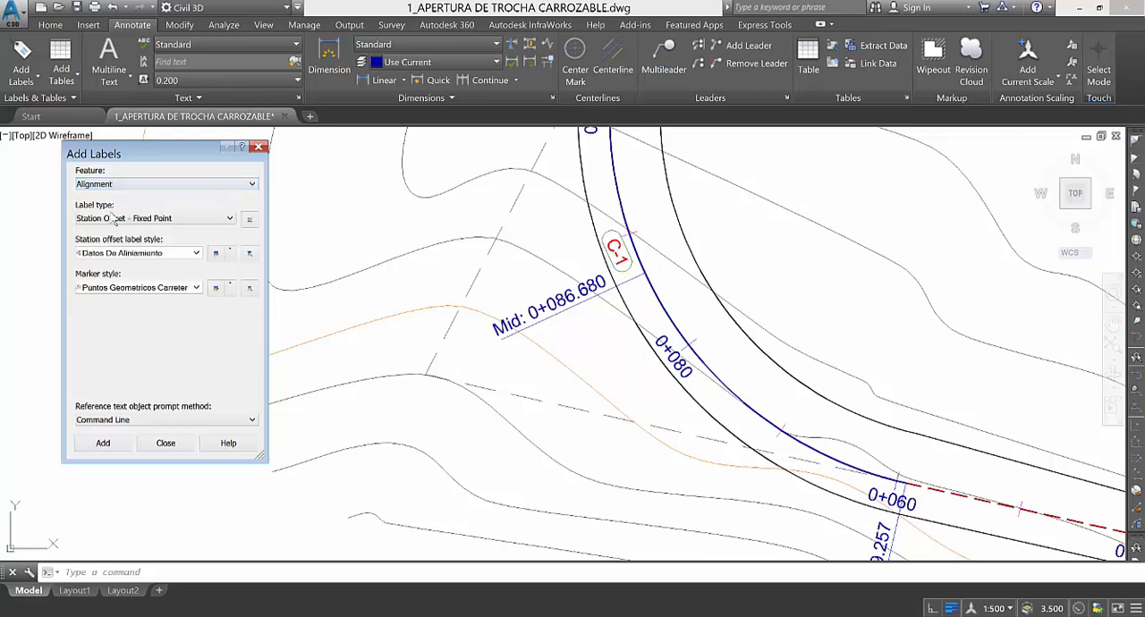
left_click(179, 219)
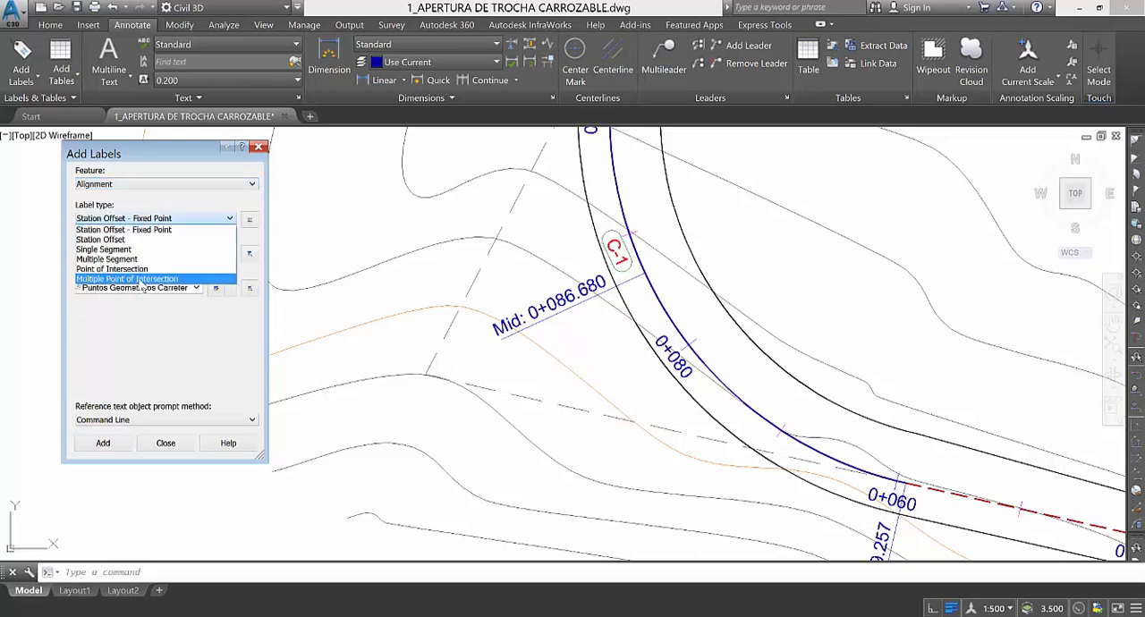
left_click(141, 281)
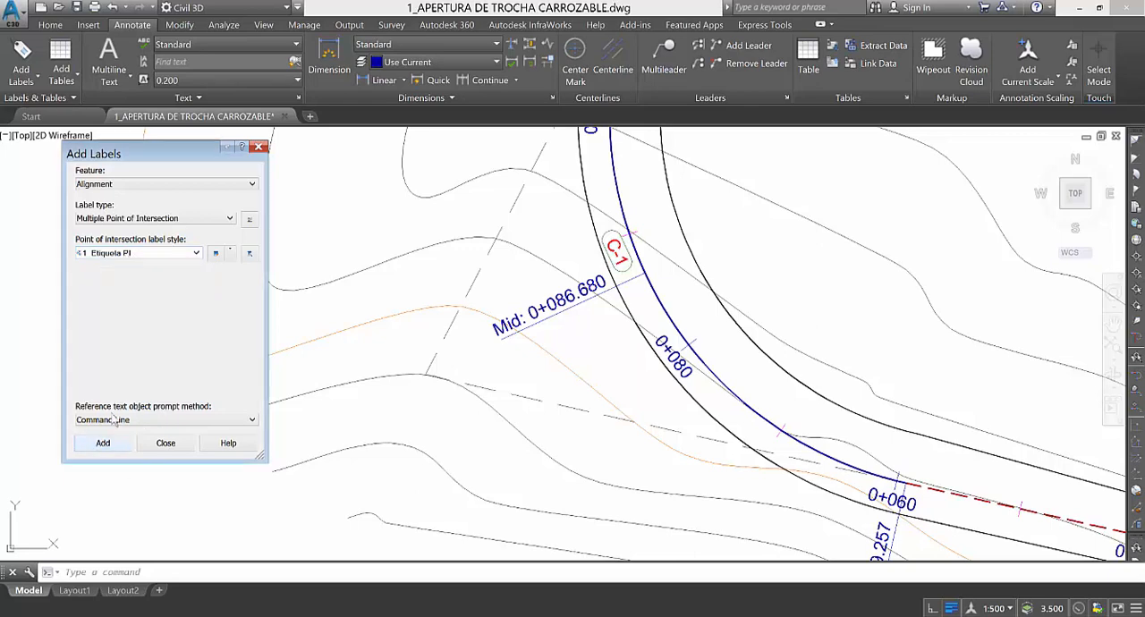
Add point of intersection labels in the Etiqueta PI style to the road centerline and finish adding labels.
left_click(103, 443)
scroll(362, 340, "down", 3)
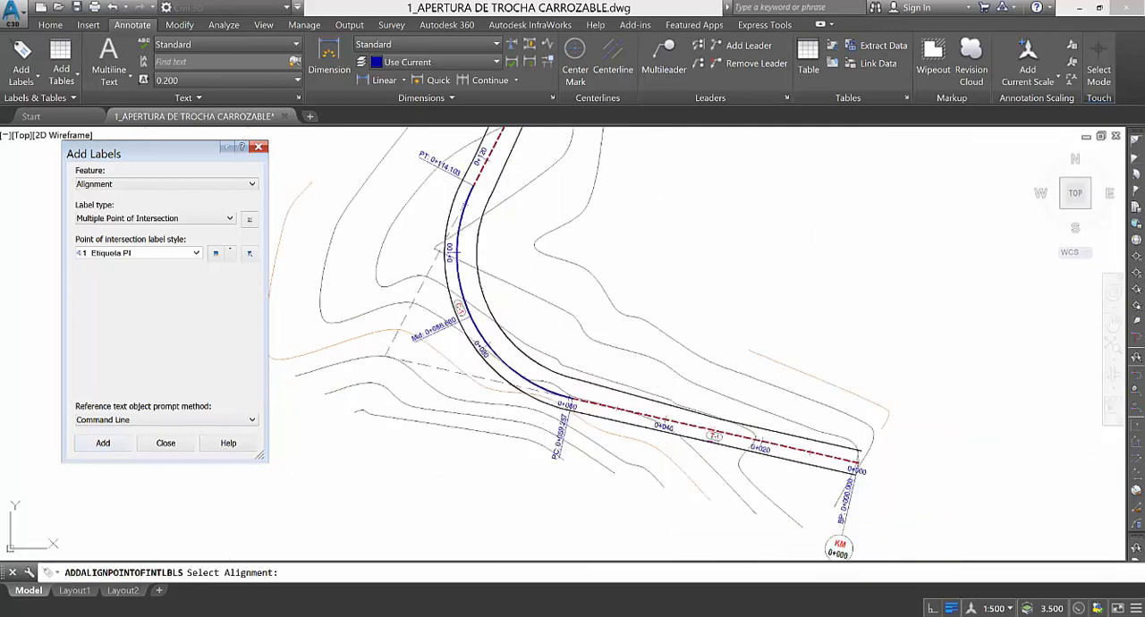
scroll(475, 367, "up", 2)
left_click(494, 387)
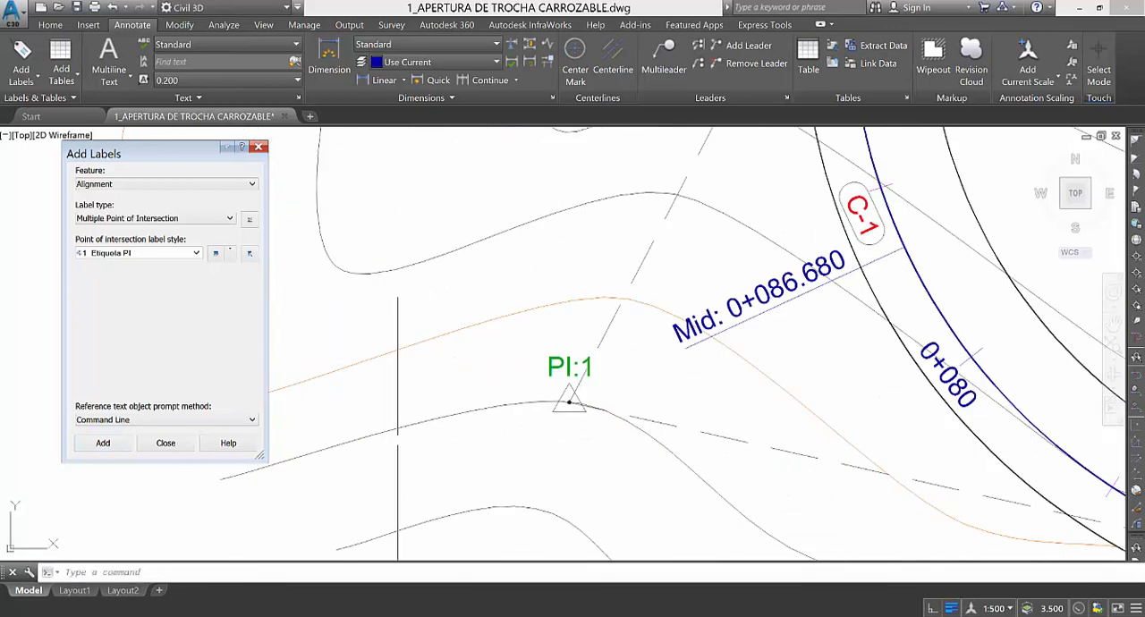
scroll(563, 455, "down", 4)
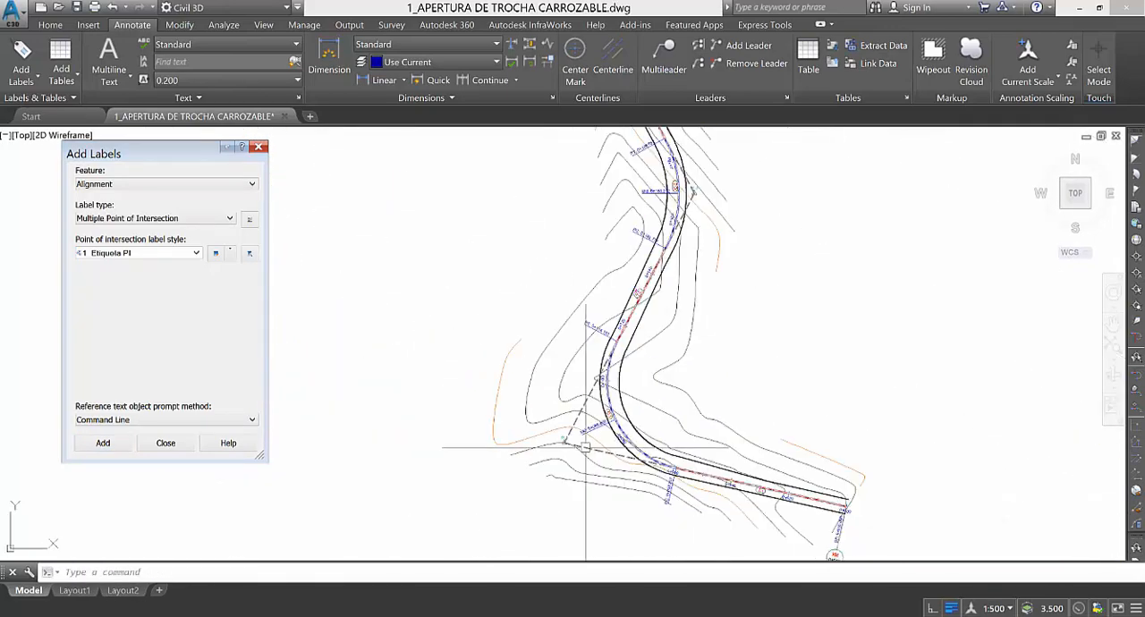
scroll(564, 455, "up", 4)
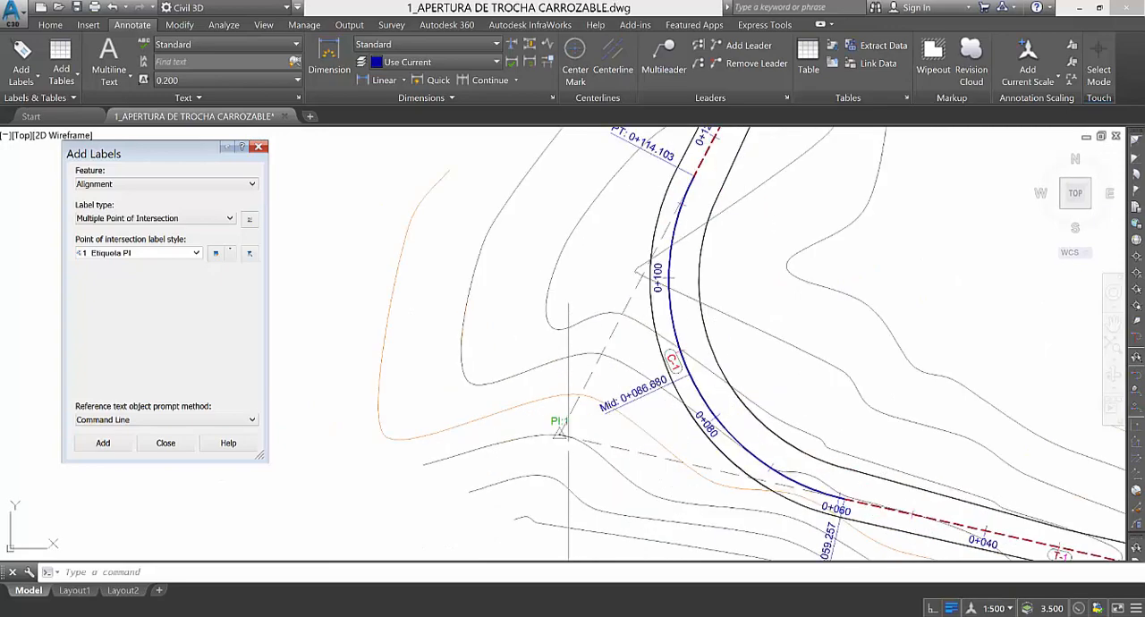
left_click(259, 147)
Examine the PI:1 label where the extended tangents of curve C-1 meet.
scroll(535, 449, "up", 3)
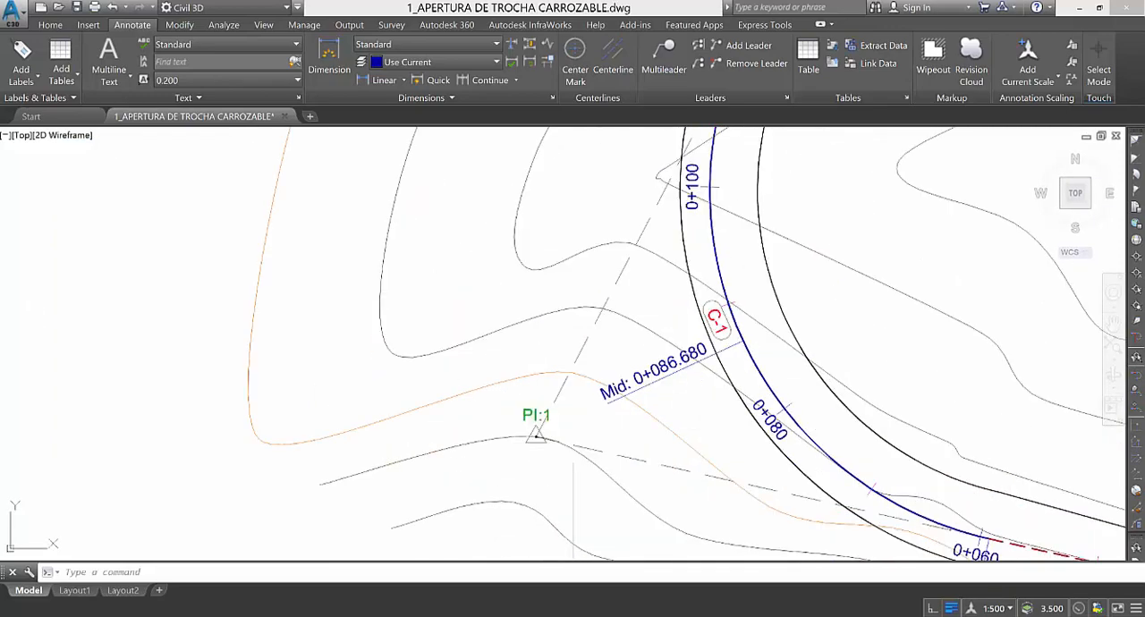
scroll(488, 396, "down", 3)
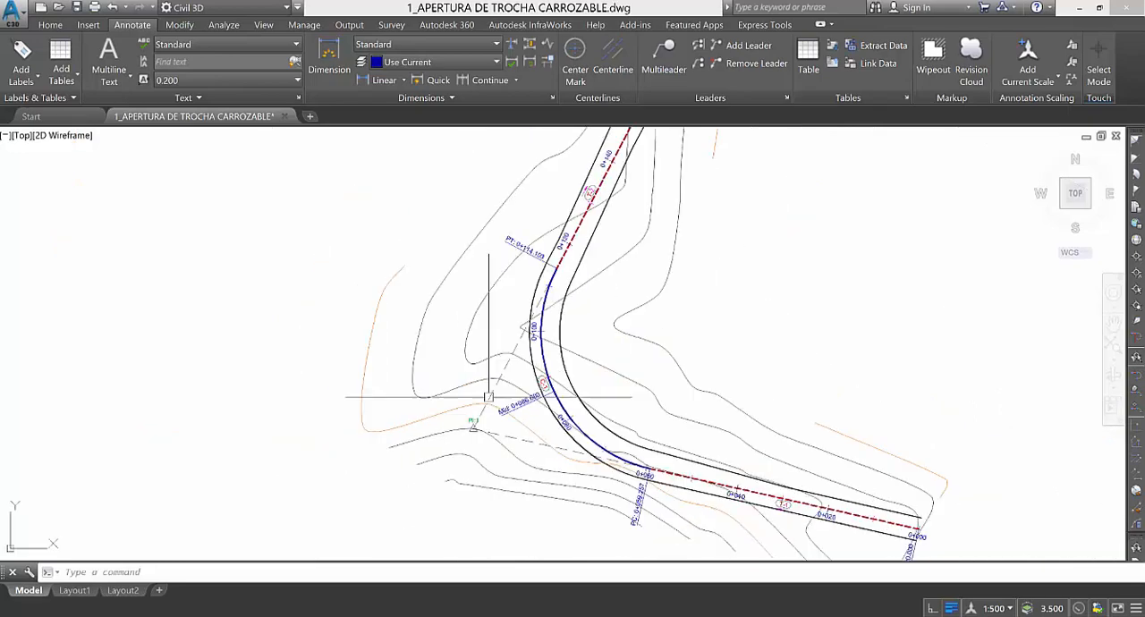
scroll(479, 434, "up", 4)
middle_click_drag(460, 413, 463, 488)
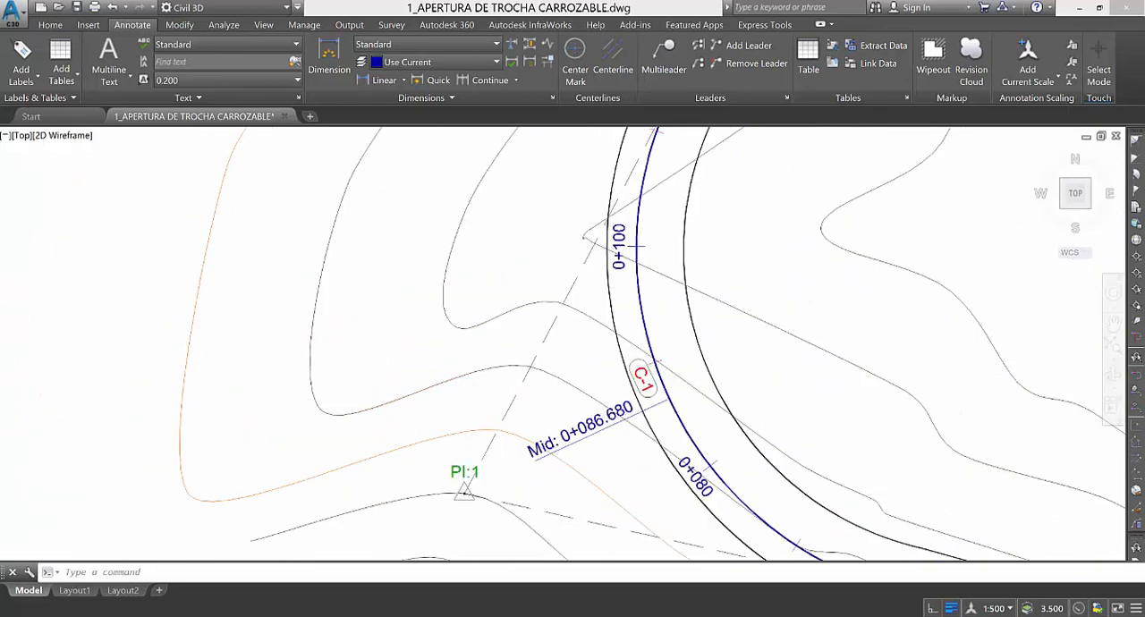
scroll(498, 256, "down", 5)
scroll(627, 295, "up", 6)
scroll(566, 491, "down", 6)
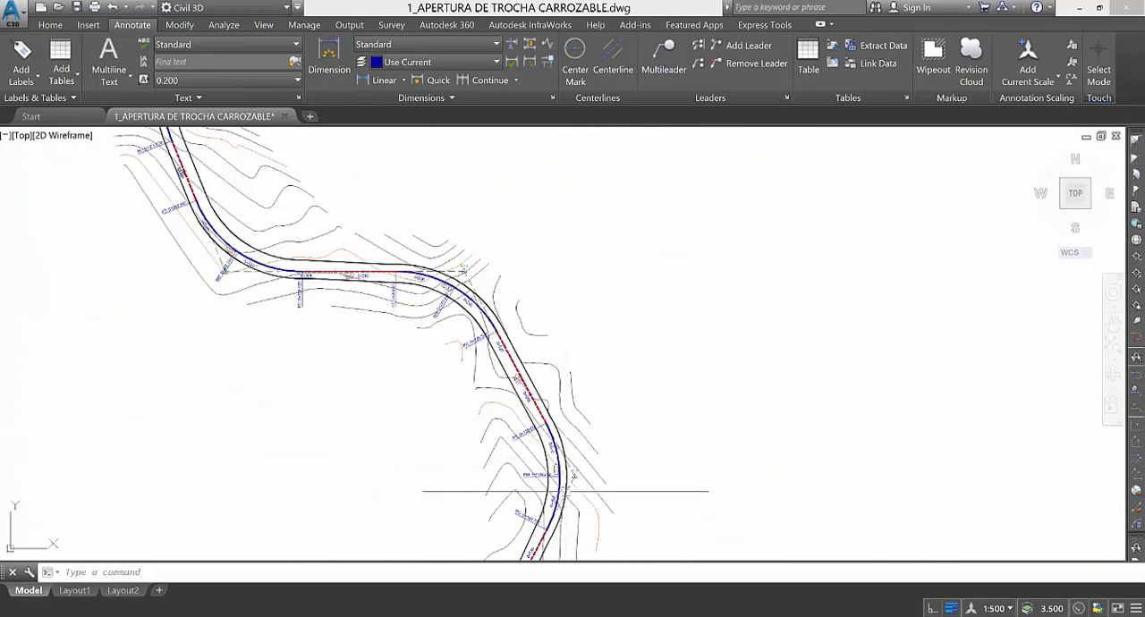
Follow the alignment to its last curve and examine the PI:8 label at curve C-8.
scroll(565, 491, "down", 6)
scroll(580, 271, "up", 6)
scroll(589, 429, "up", 4)
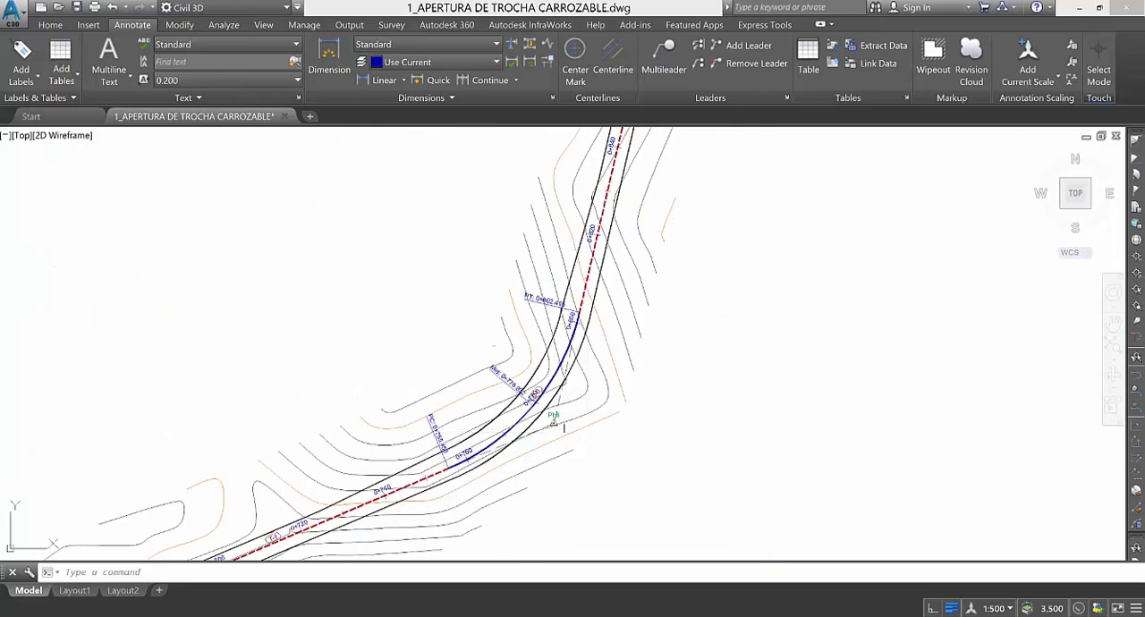
scroll(564, 428, "up", 10)
scroll(507, 351, "down", 12)
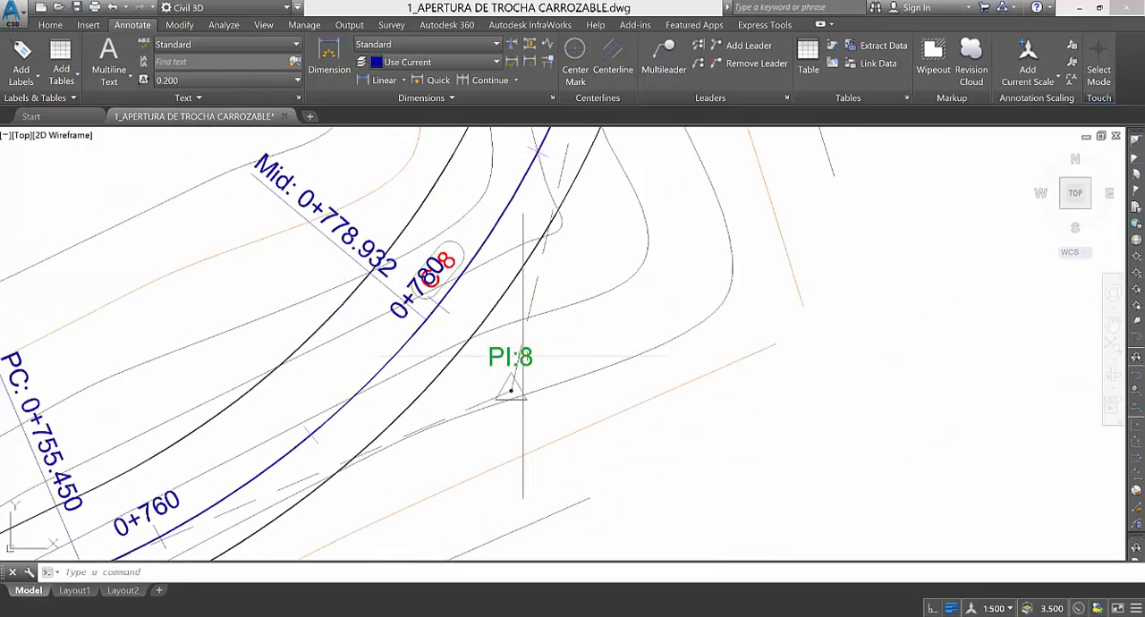
scroll(467, 347, "down", 2)
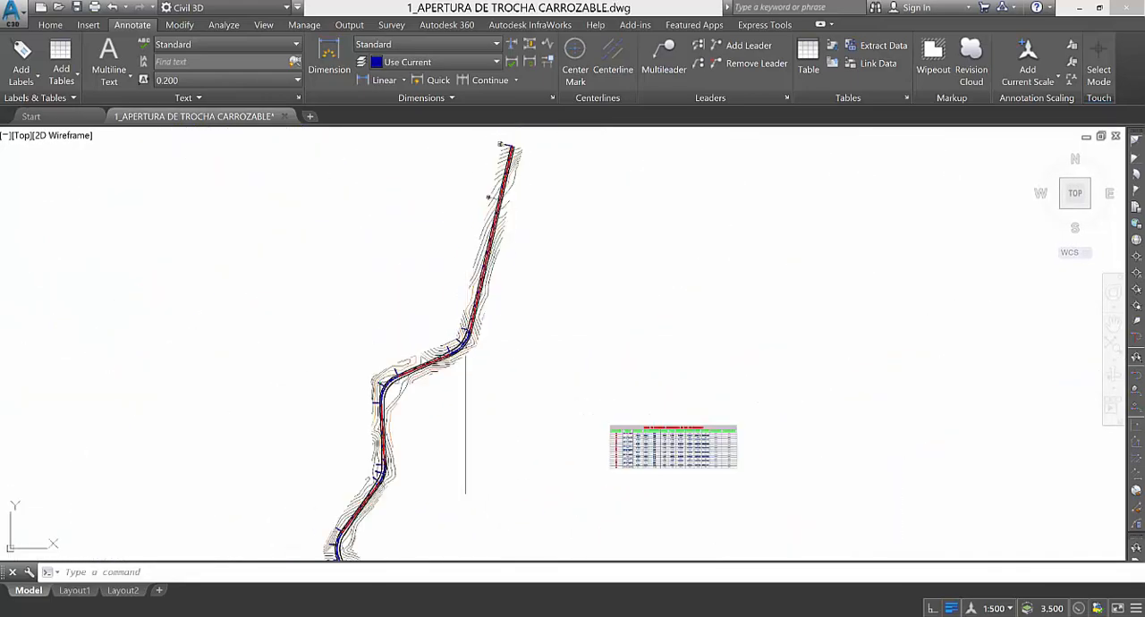
scroll(467, 348, "up", 9)
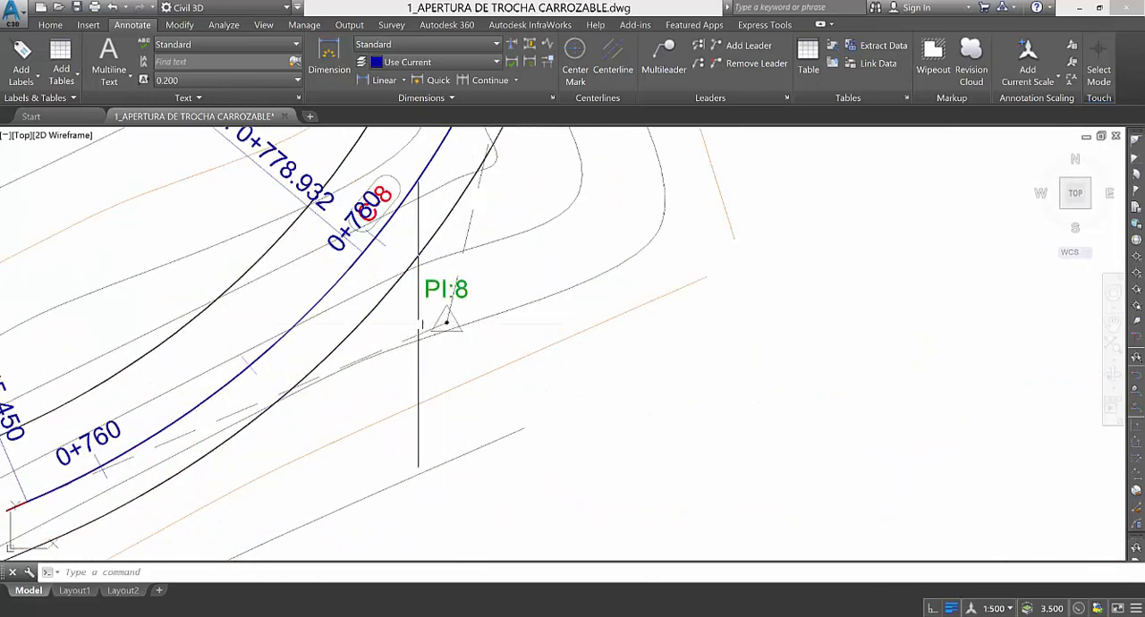
scroll(437, 318, "down", 10)
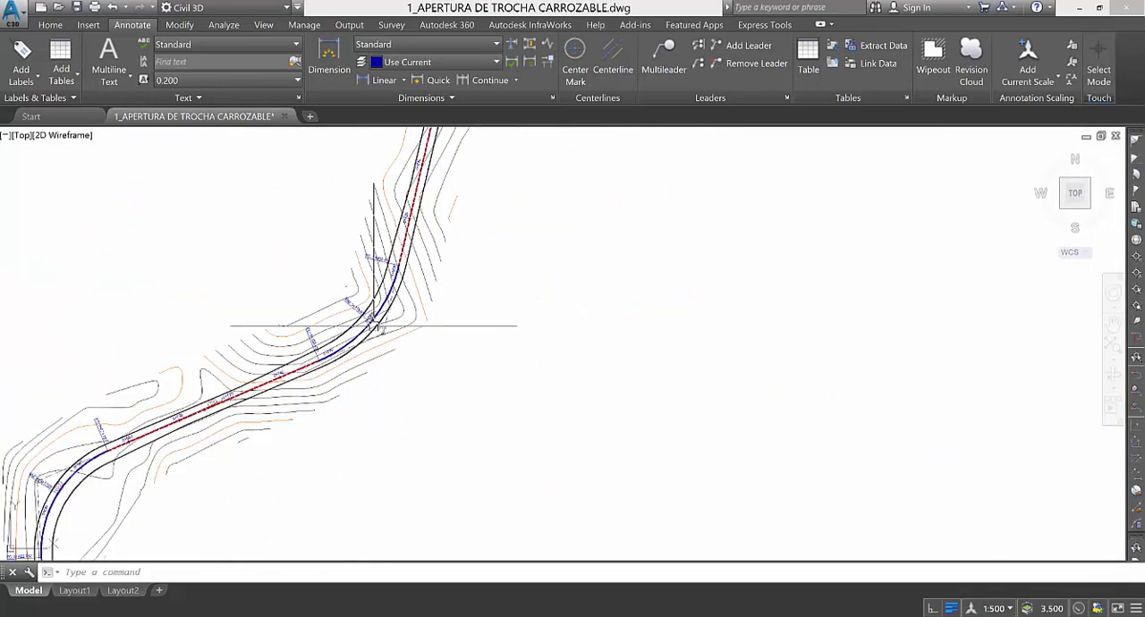
Review the curve and tangent data in the table of geometric elements of the road axis.
scroll(428, 313, "up", 12)
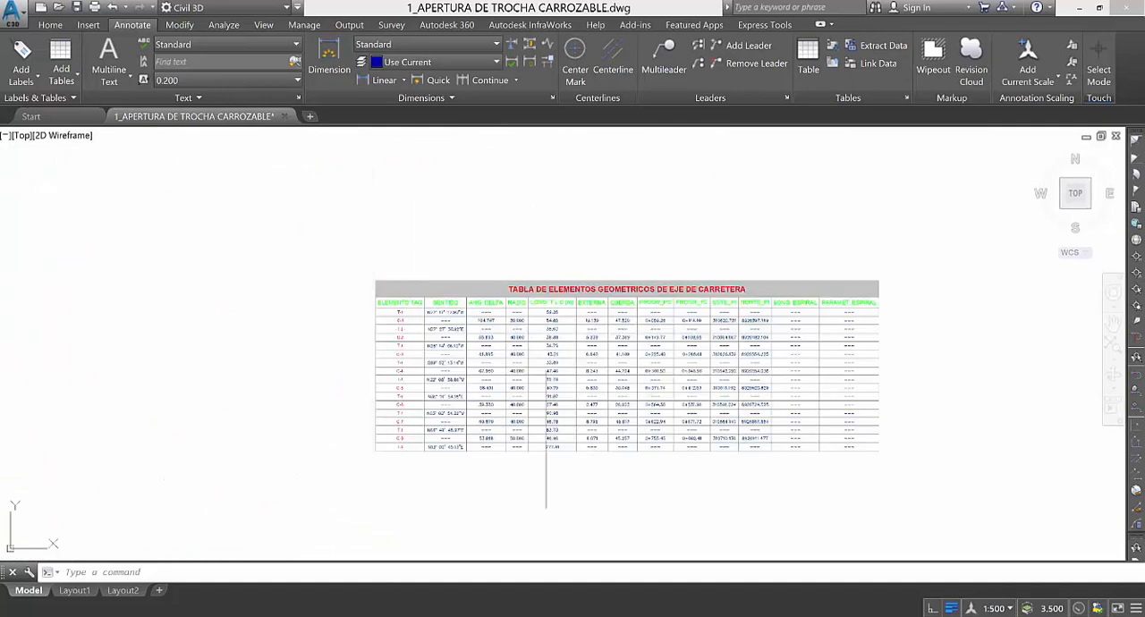
scroll(611, 284, "down", 5)
scroll(320, 336, "up", 3)
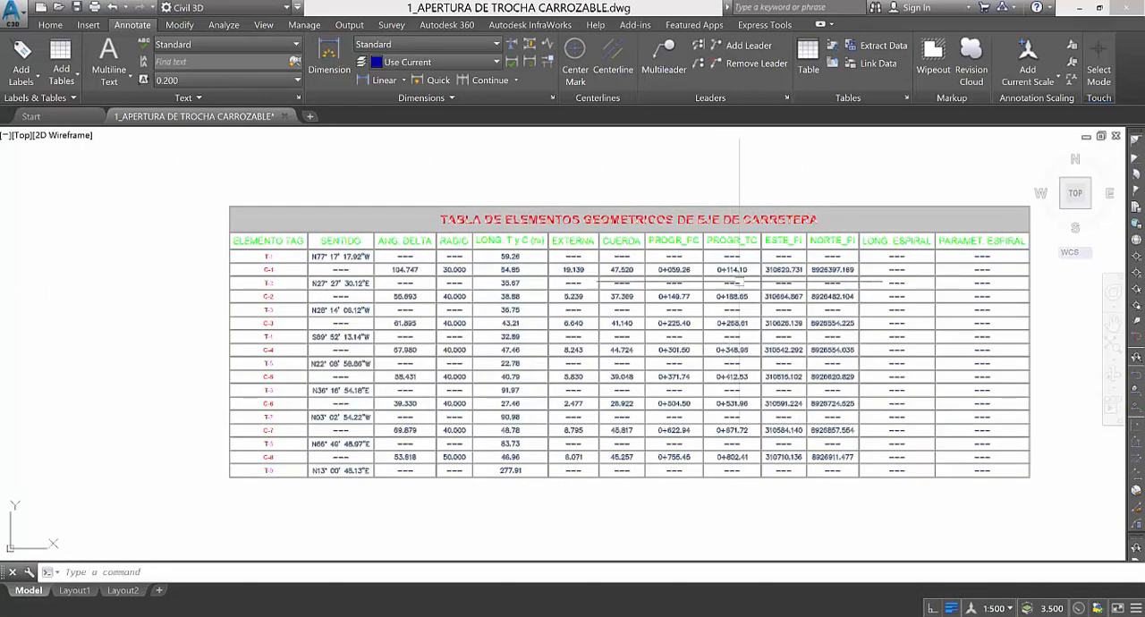
scroll(666, 356, "down", 4)
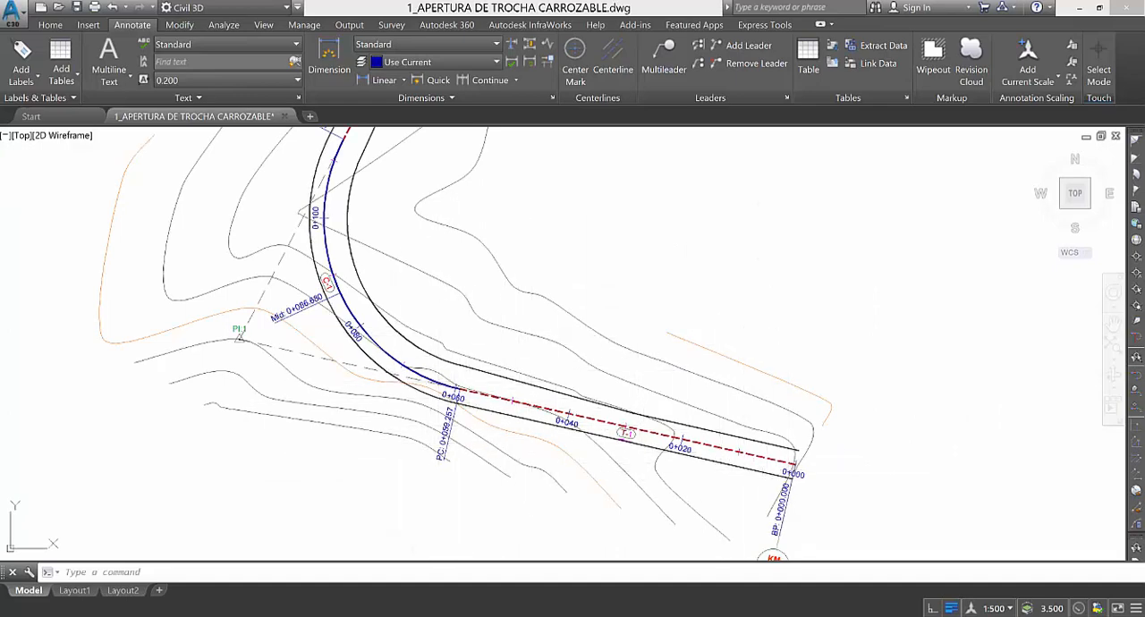
Check the PI labels of curves C-3 and C-4 at both ends of tangent T-4.
scroll(696, 484, "down", 5)
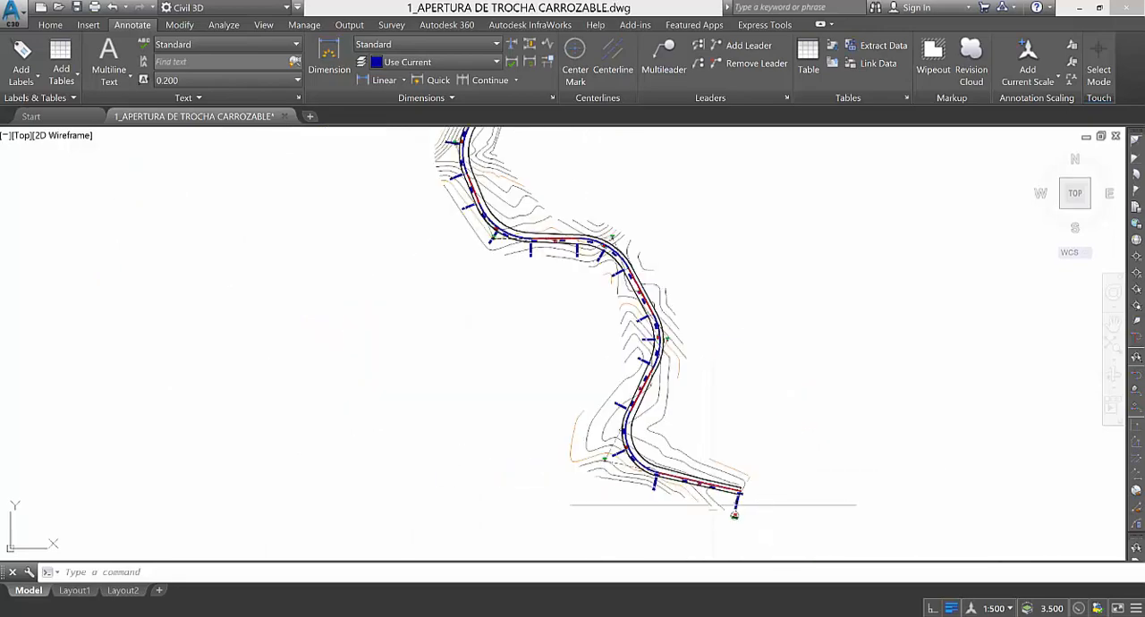
scroll(509, 240, "up", 4)
scroll(528, 260, "up", 3)
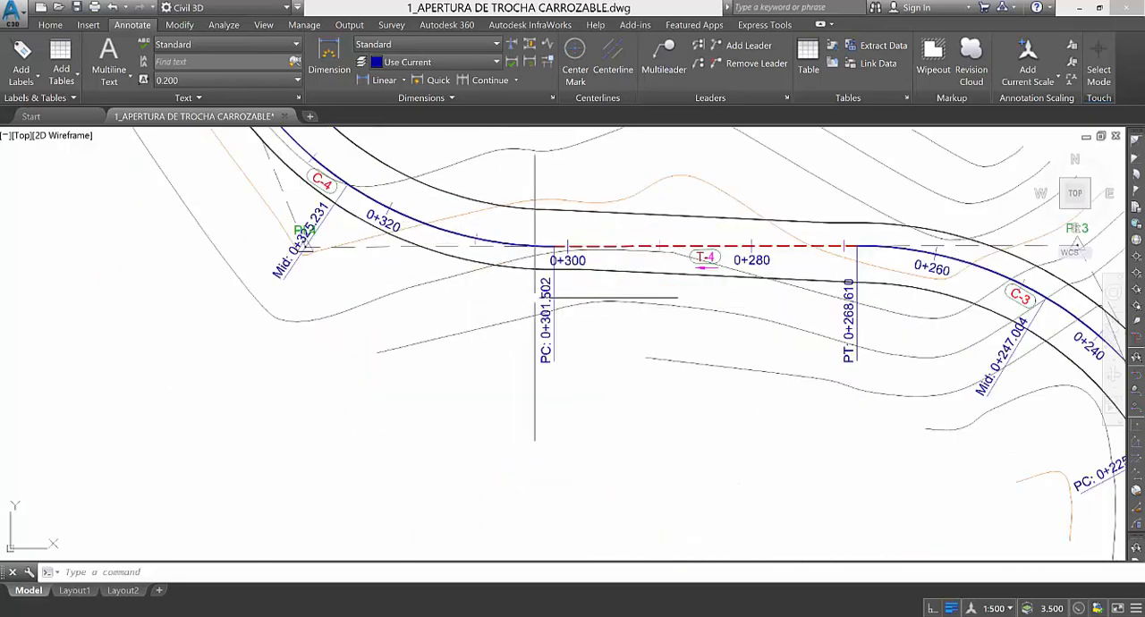
scroll(406, 321, "down", 1)
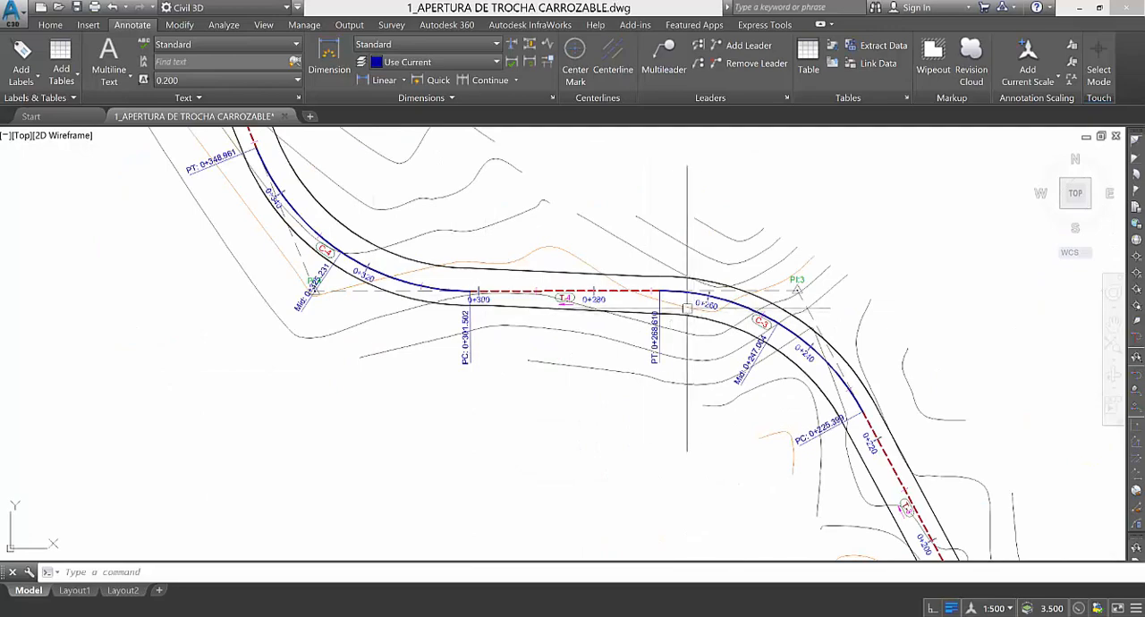
scroll(451, 398, "down", 4)
Check the PI:5 and PI:6 labels against the geometry point labels of curves C-5 and C-6.
scroll(334, 154, "up", 5)
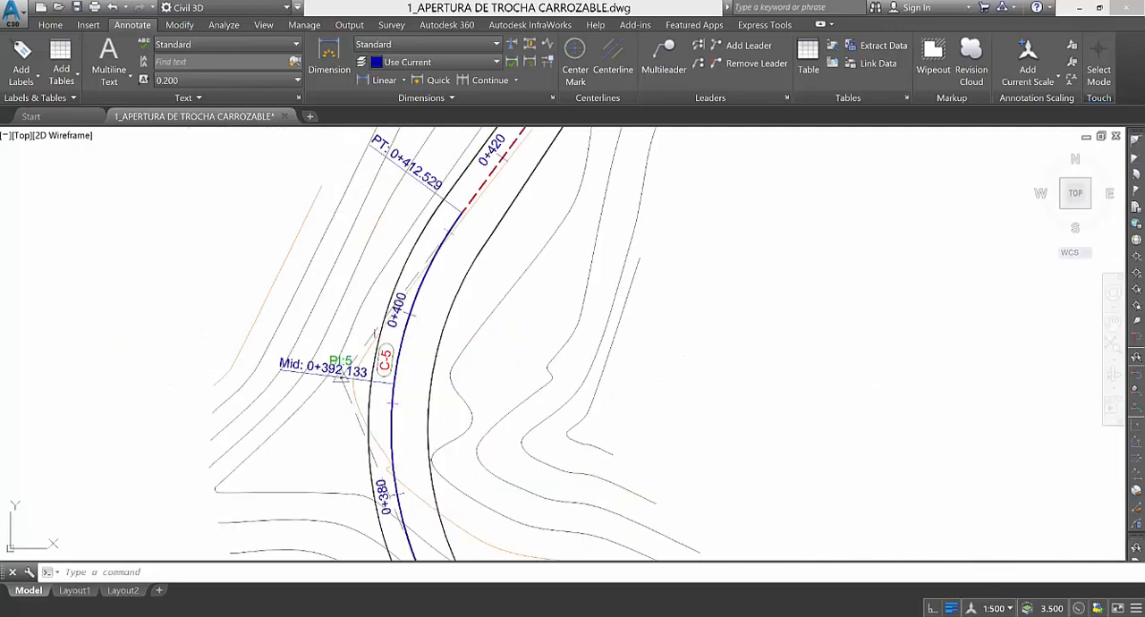
scroll(397, 370, "down", 2)
scroll(449, 292, "up", 4)
scroll(312, 411, "down", 4)
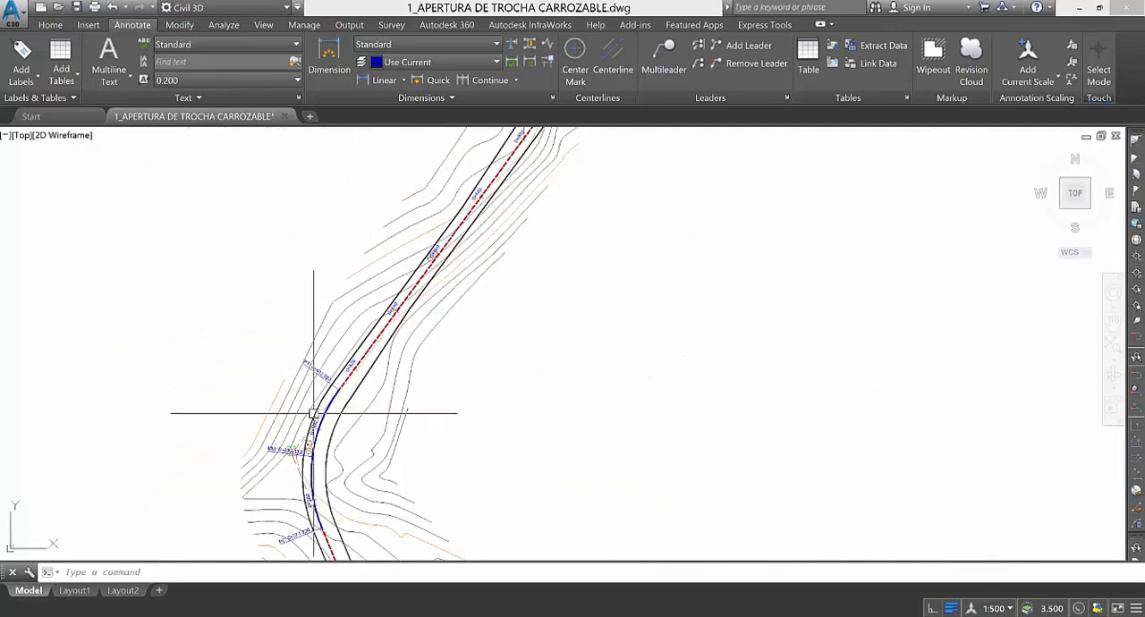
scroll(419, 270, "up", 4)
scroll(374, 406, "down", 4)
scroll(376, 403, "down", 4)
scroll(463, 267, "up", 4)
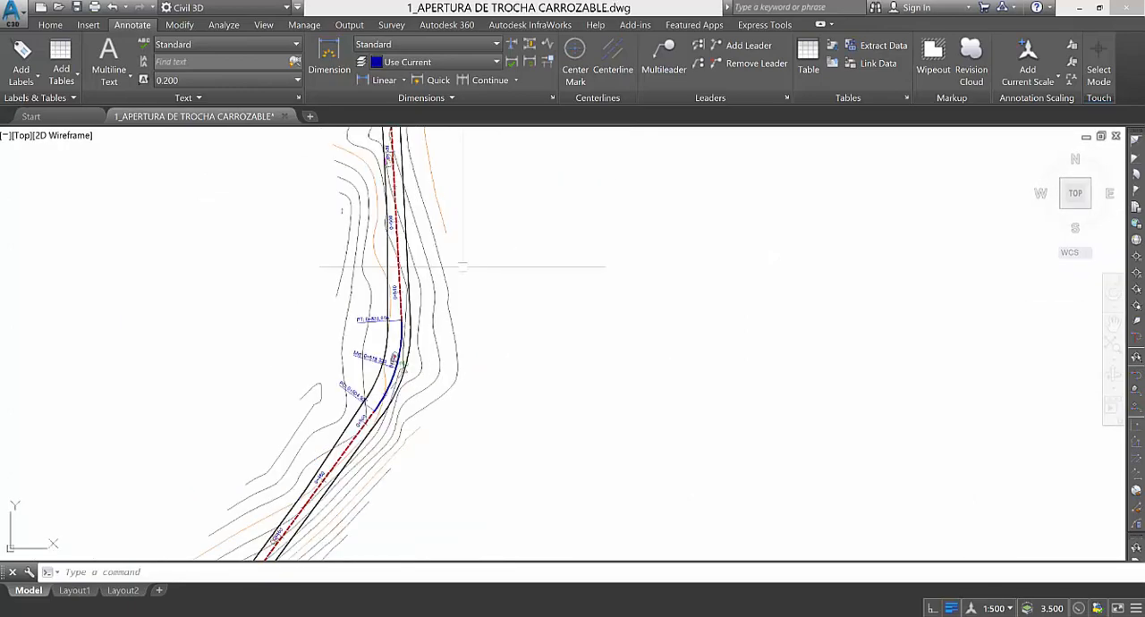
scroll(344, 402, "down", 2)
scroll(413, 368, "up", 4)
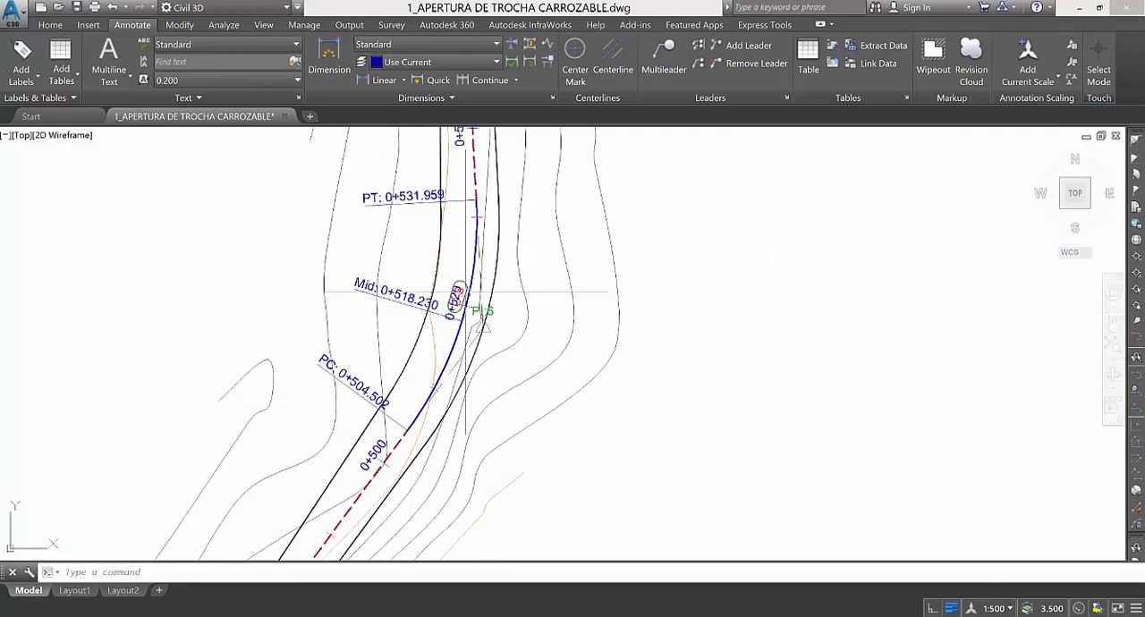
Examine the table of geometric elements of the road axis beside the alignment.
scroll(301, 324, "down", 5)
scroll(680, 313, "up", 5)
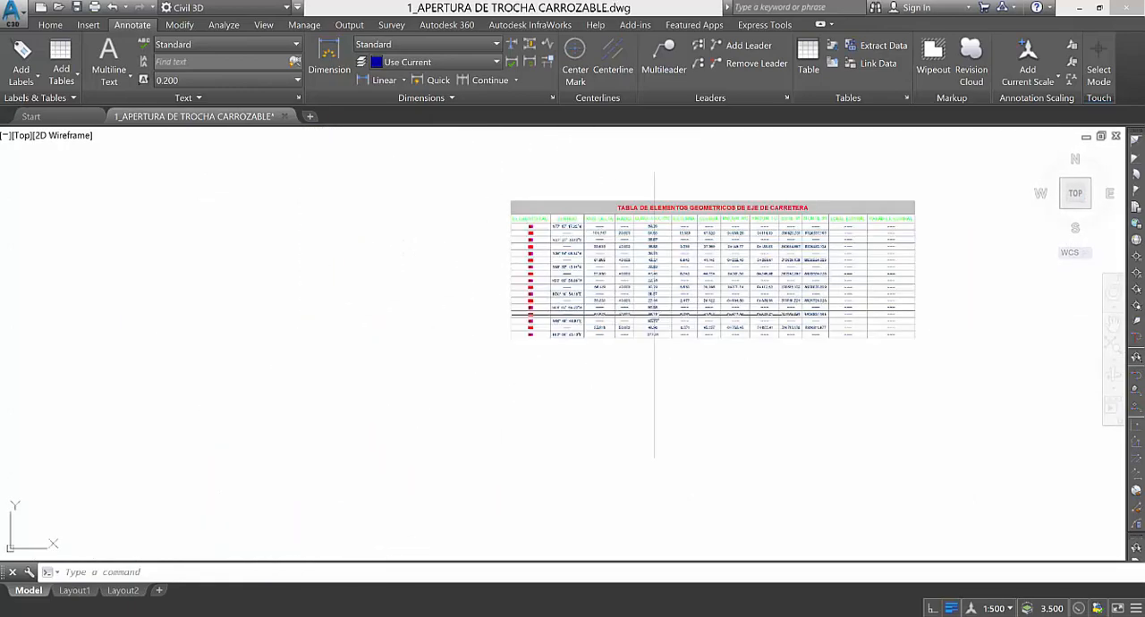
scroll(626, 286, "down", 2)
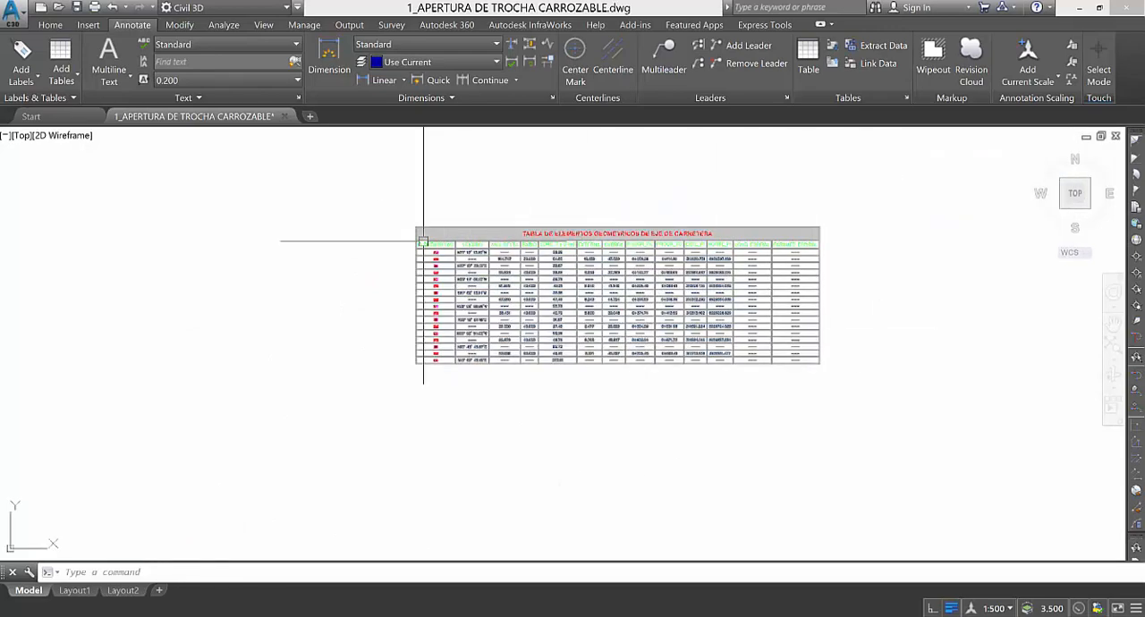
left_click(342, 457)
left_click(345, 457)
scroll(436, 386, "up", 2)
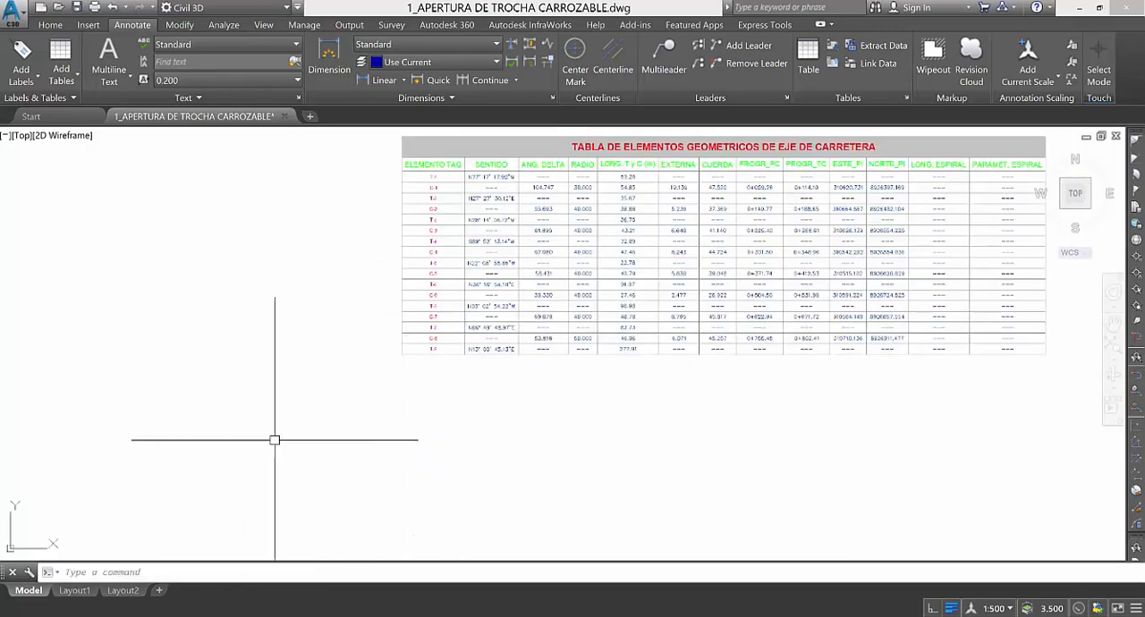
scroll(275, 437, "down", 2)
scroll(630, 263, "down", 5)
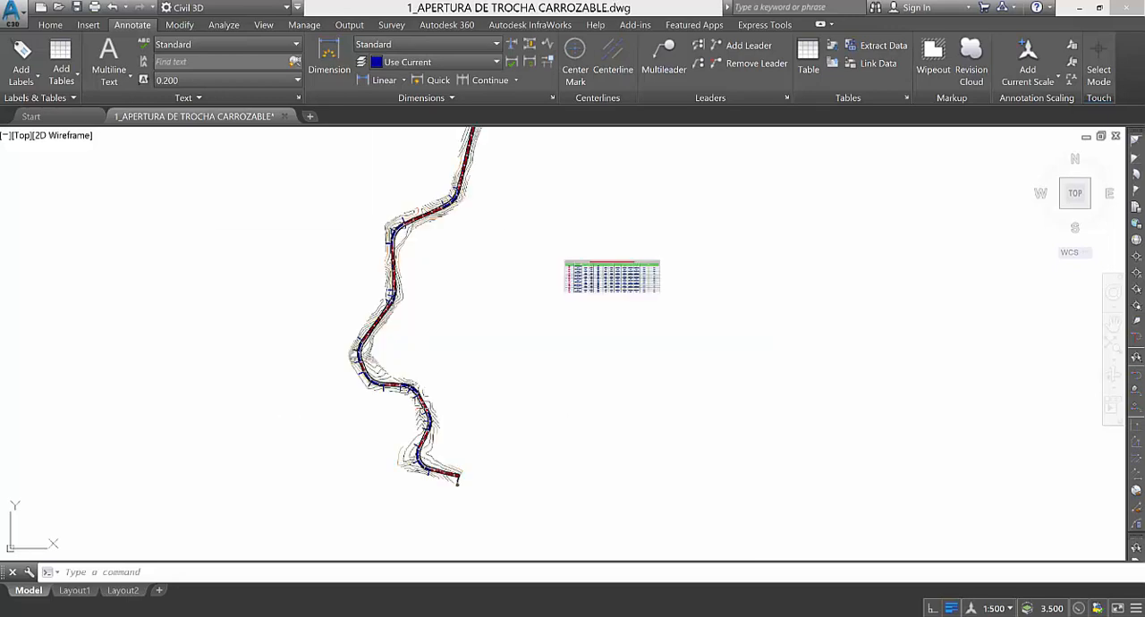
Inspect the station, geometry point and PI labels along tangent T-1 and curve C-1 at the start of the road.
scroll(385, 431, "down", 3)
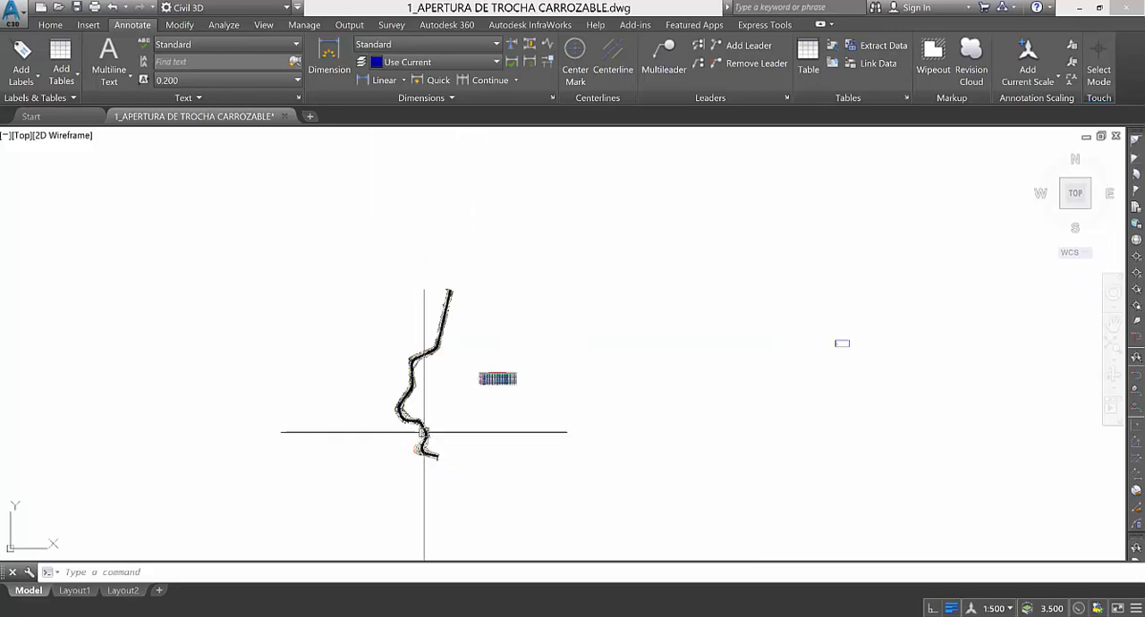
scroll(424, 379, "up", 4)
scroll(388, 345, "down", 2)
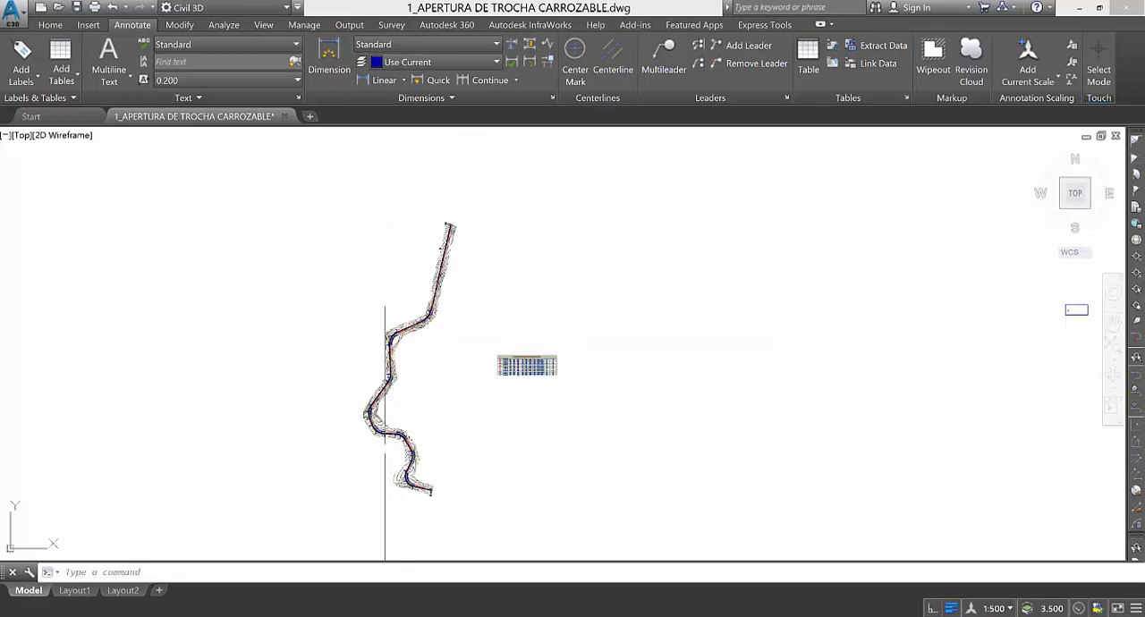
scroll(409, 474, "up", 5)
scroll(412, 481, "up", 6)
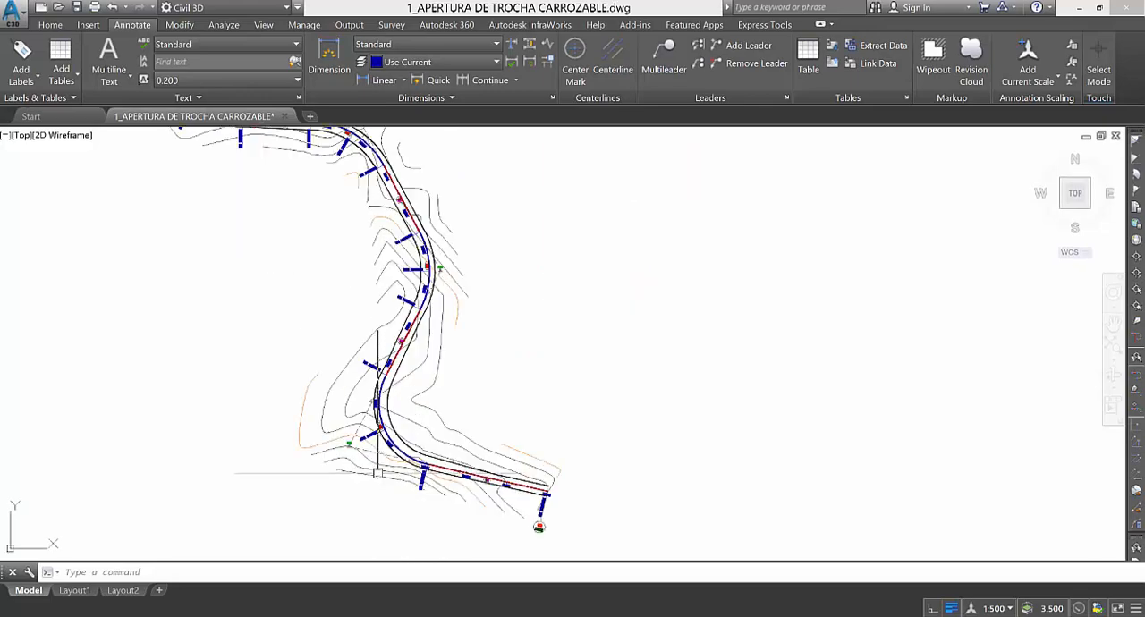
scroll(423, 479, "up", 4)
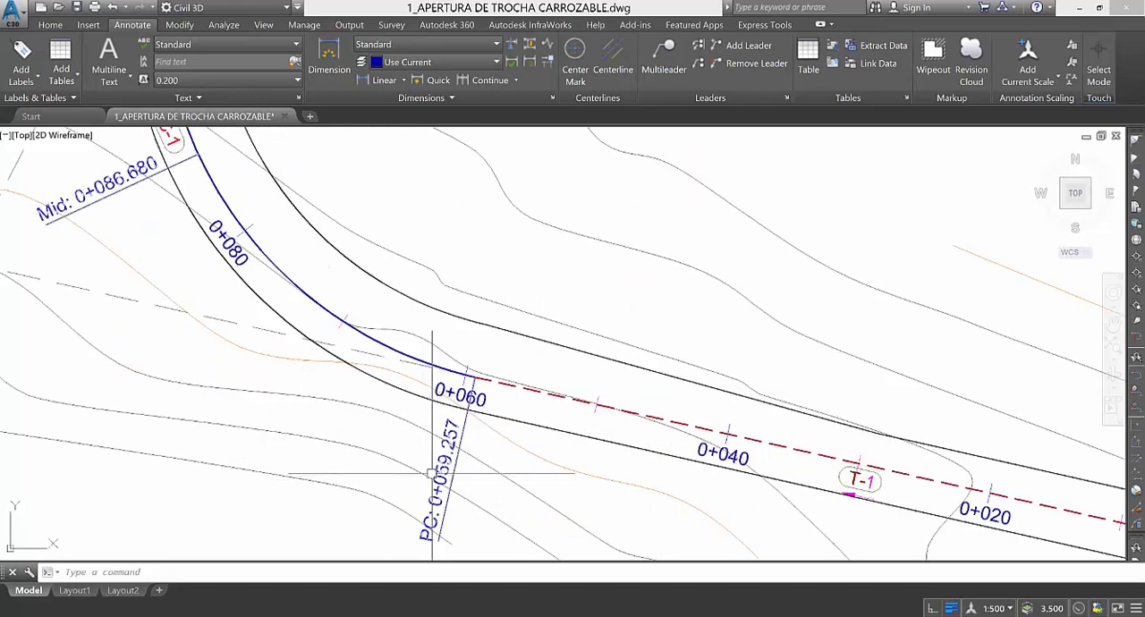
scroll(432, 474, "down", 4)
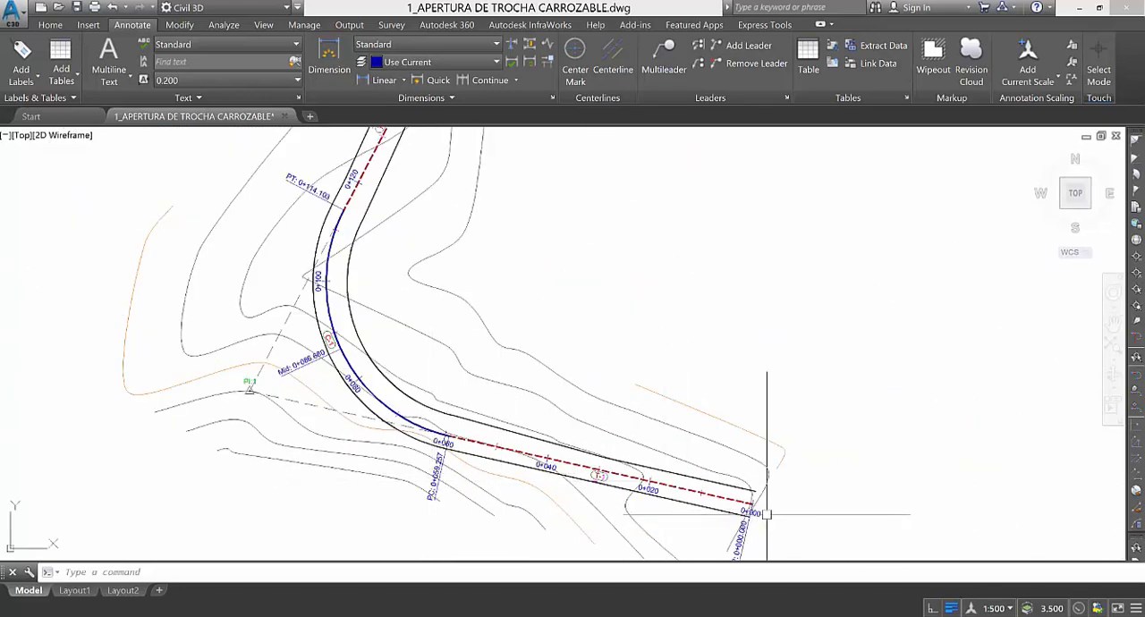
scroll(497, 493, "down", 6)
Follow the alignment through its middle curves and check the labels along the straight stretch from 0+420 to 0+500.
scroll(336, 268, "up", 4)
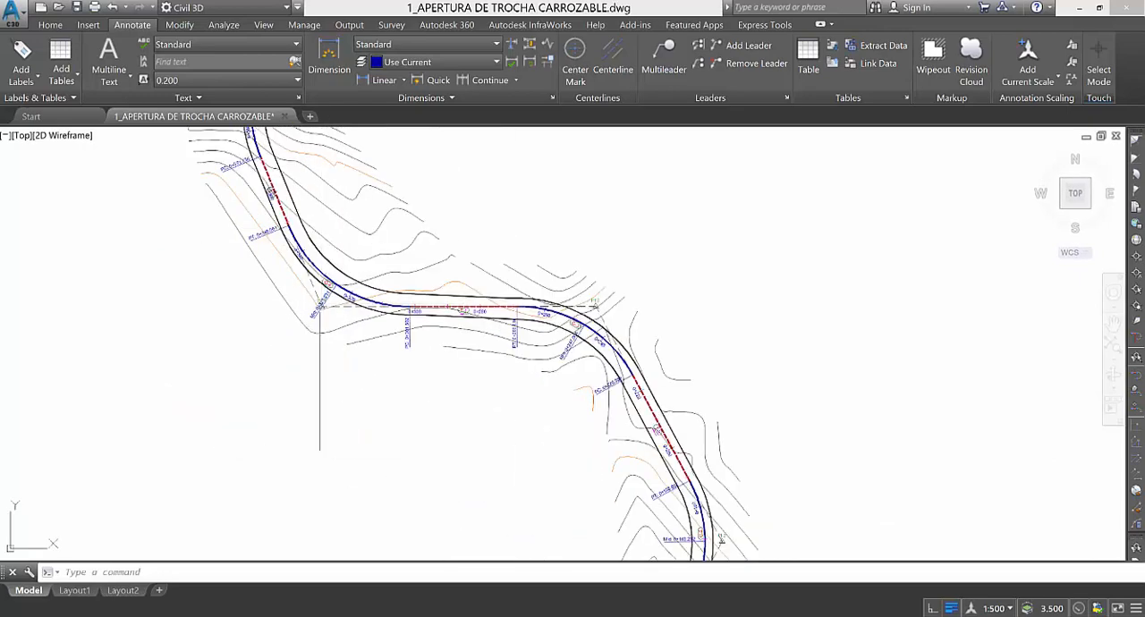
scroll(327, 428, "down", 4)
scroll(303, 307, "up", 4)
scroll(274, 378, "down", 2)
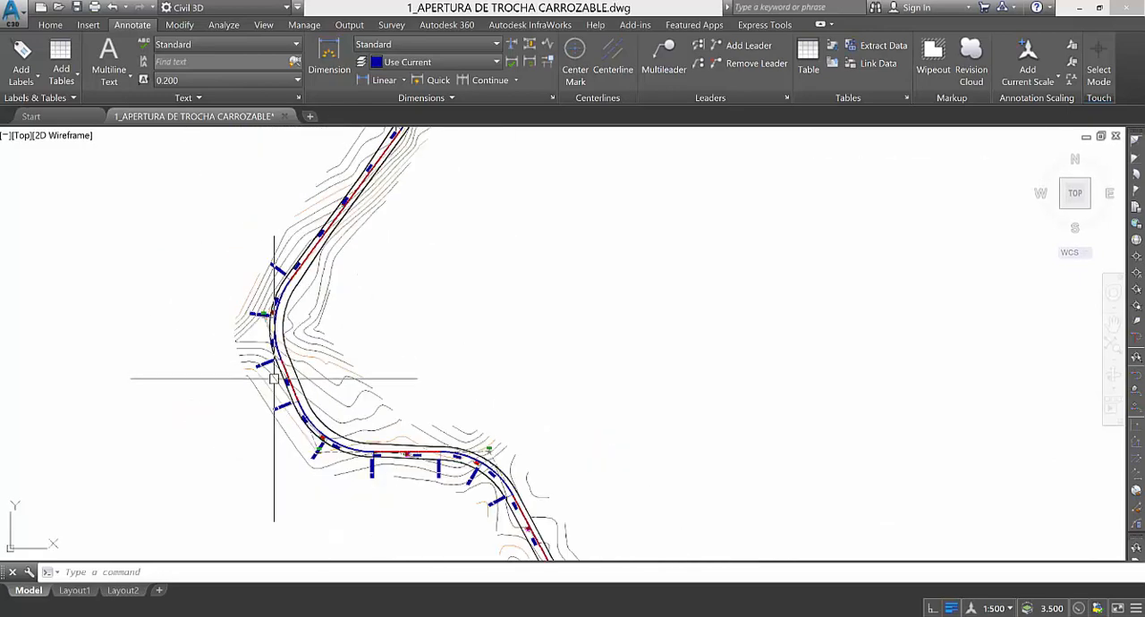
scroll(319, 249, "up", 2)
scroll(278, 384, "down", 4)
scroll(322, 243, "up", 4)
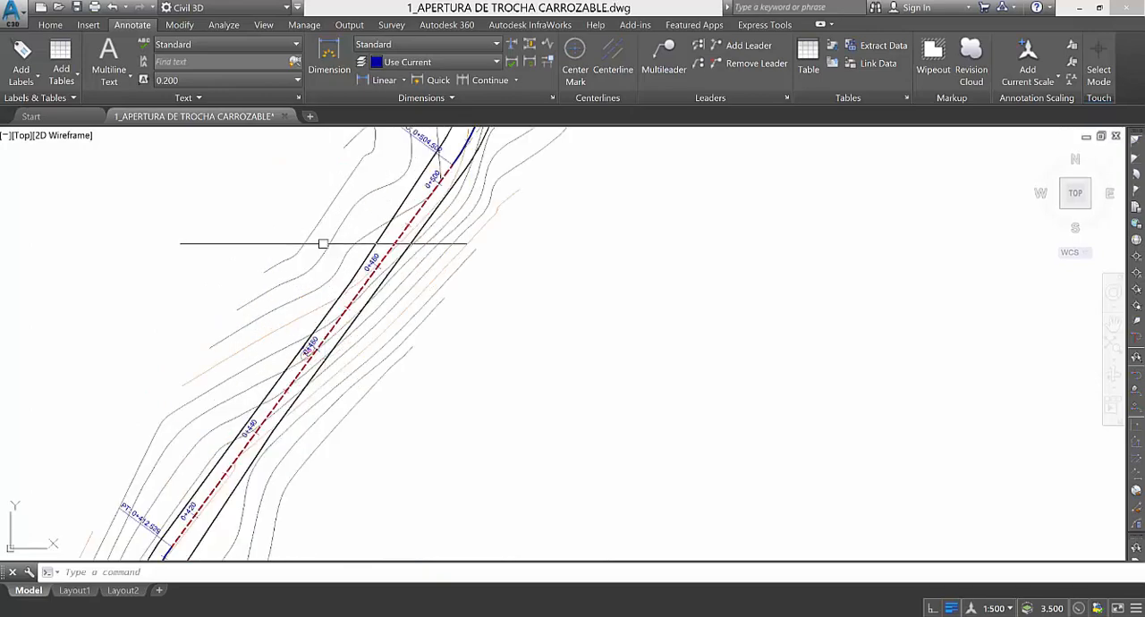
scroll(322, 243, "down", 2)
scroll(336, 304, "down", 3)
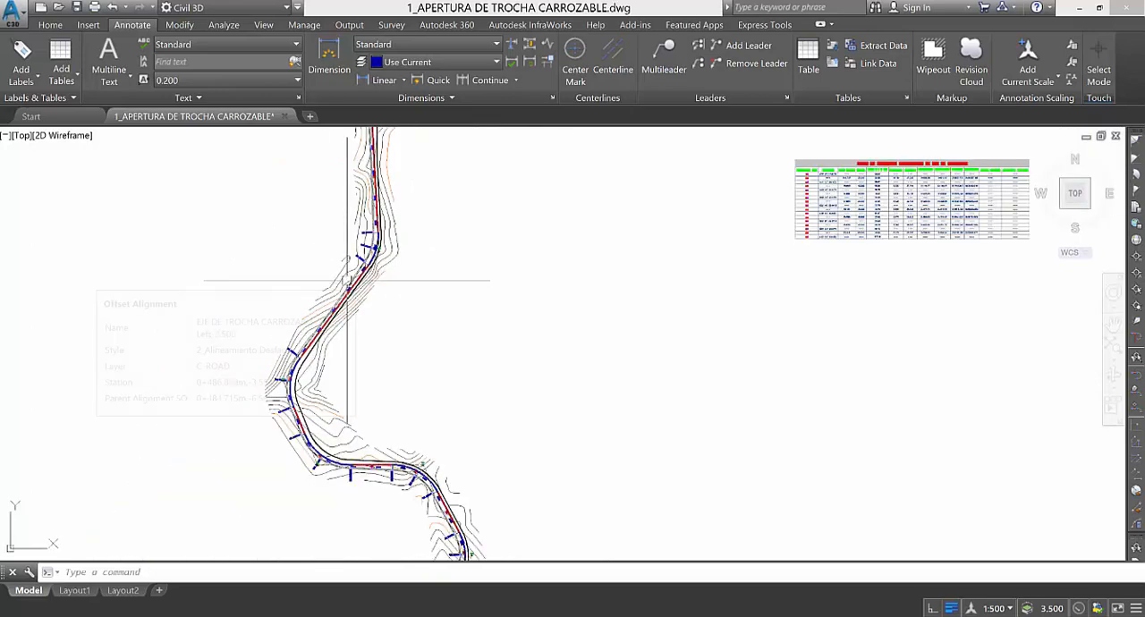
Look over the whole road layout with its table and examine the long final straight at the northern end.
scroll(347, 295, "down", 4)
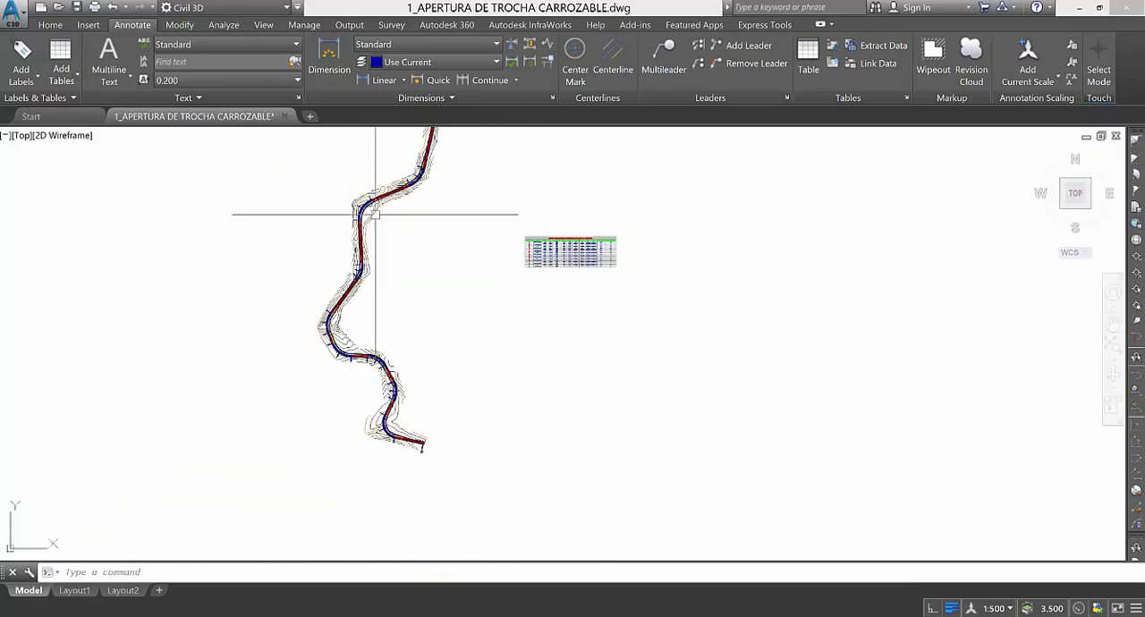
scroll(375, 215, "up", 3)
scroll(375, 215, "down", 3)
scroll(432, 373, "down", 2)
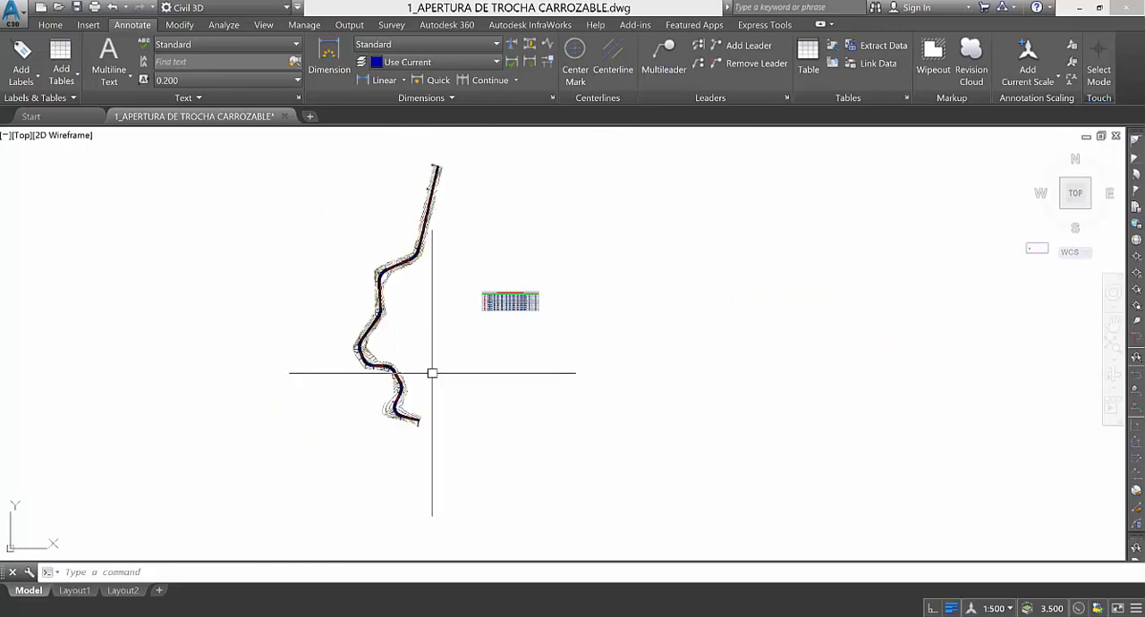
scroll(440, 191, "up", 2)
left_click(646, 240)
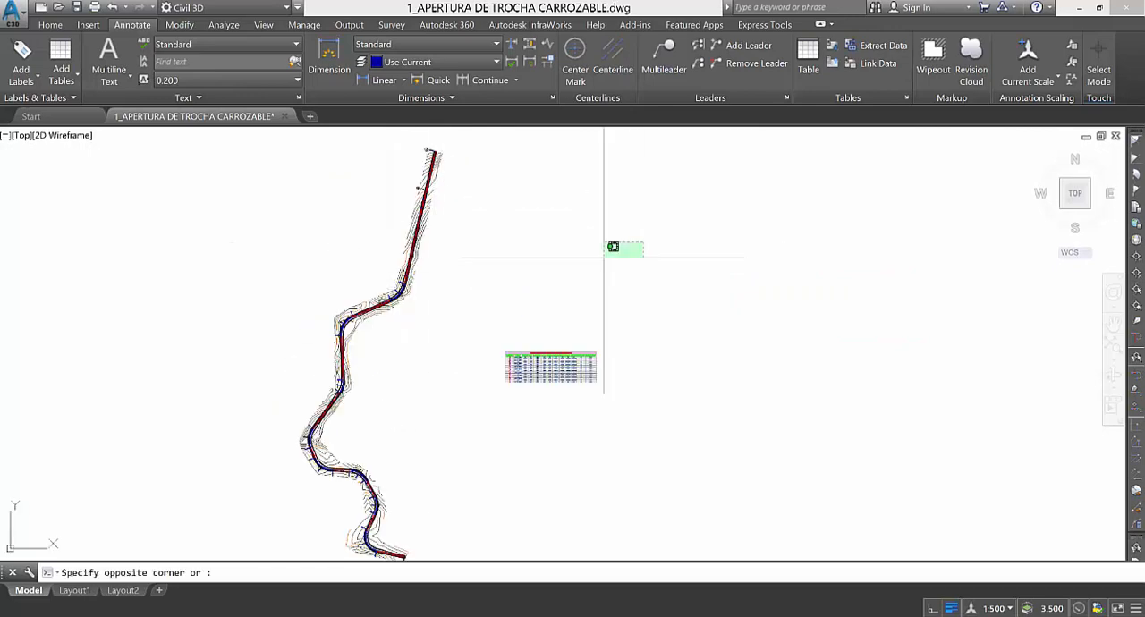
left_click(550, 276)
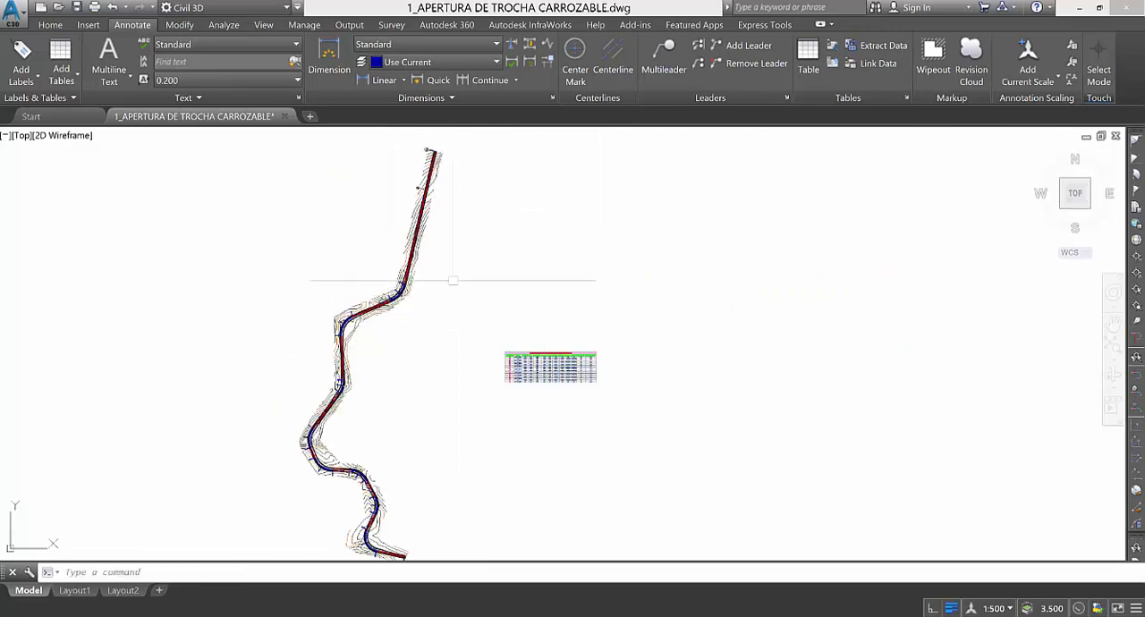
scroll(433, 154, "up", 4)
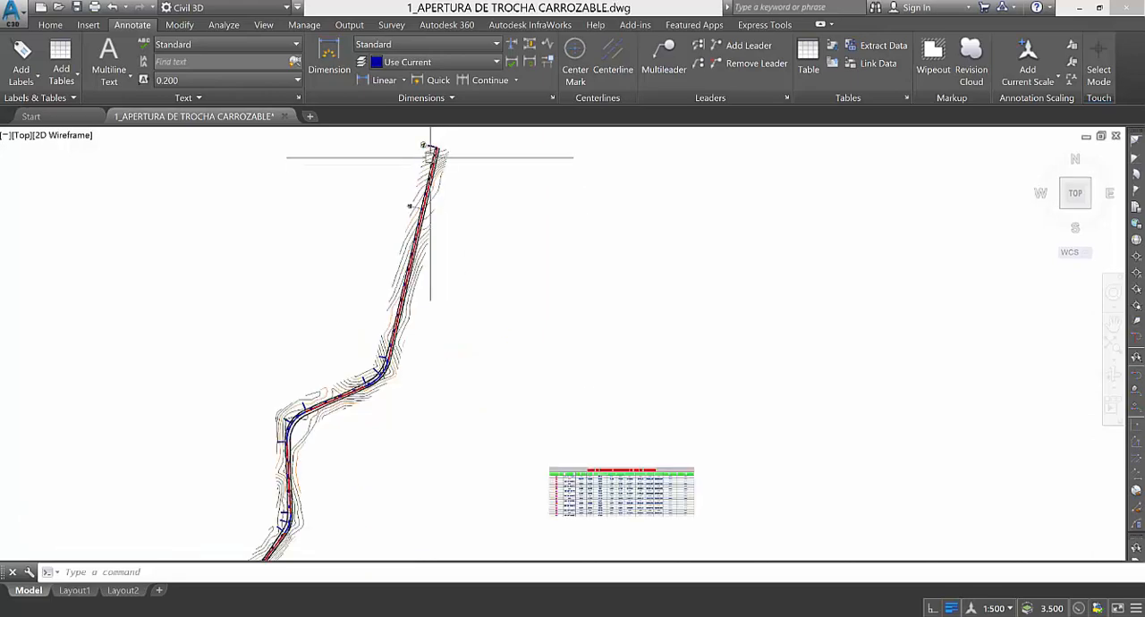
scroll(428, 218, "down", 6)
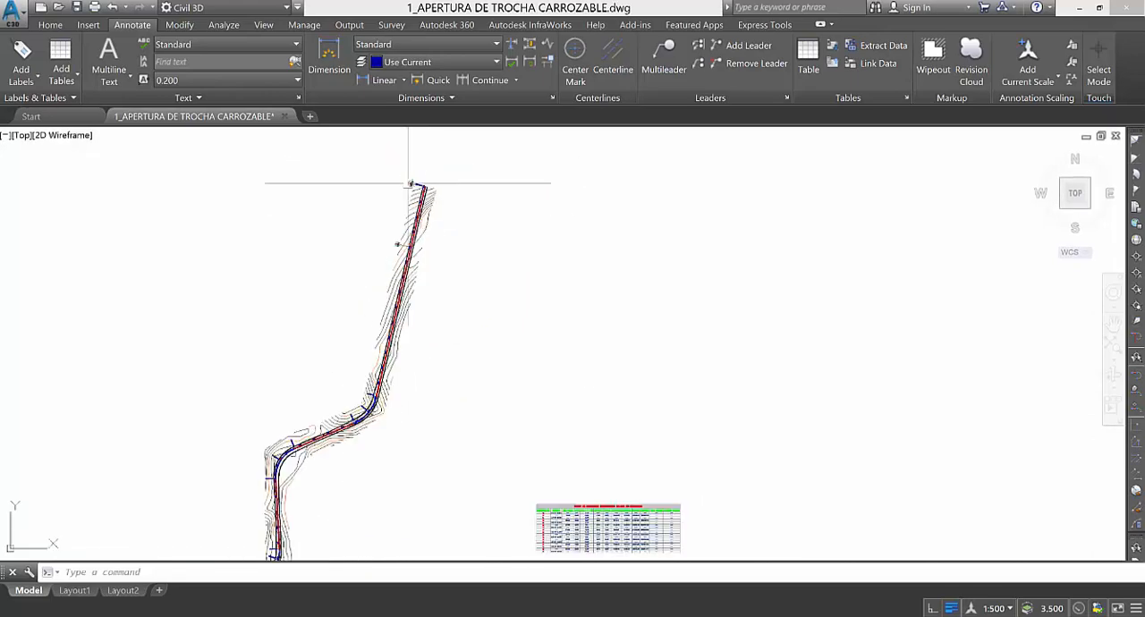